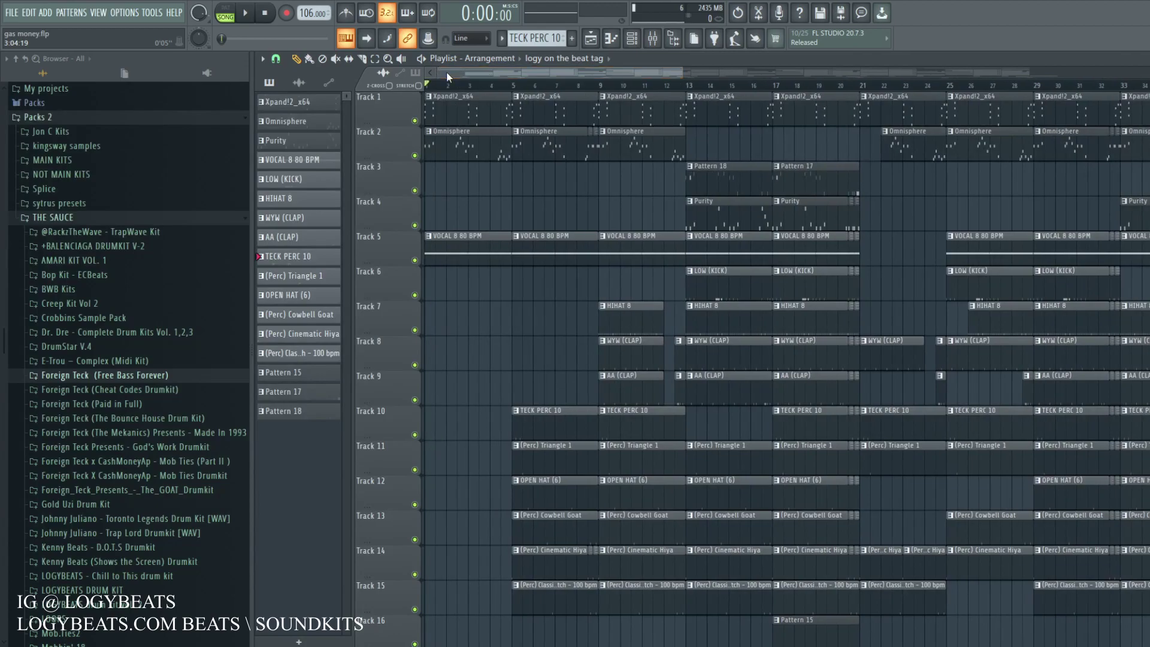
Look over the whole song arrangement in the playlist, from the melody clips on track 1 down to the effects on track 19.
scroll(461, 85, "down", 5)
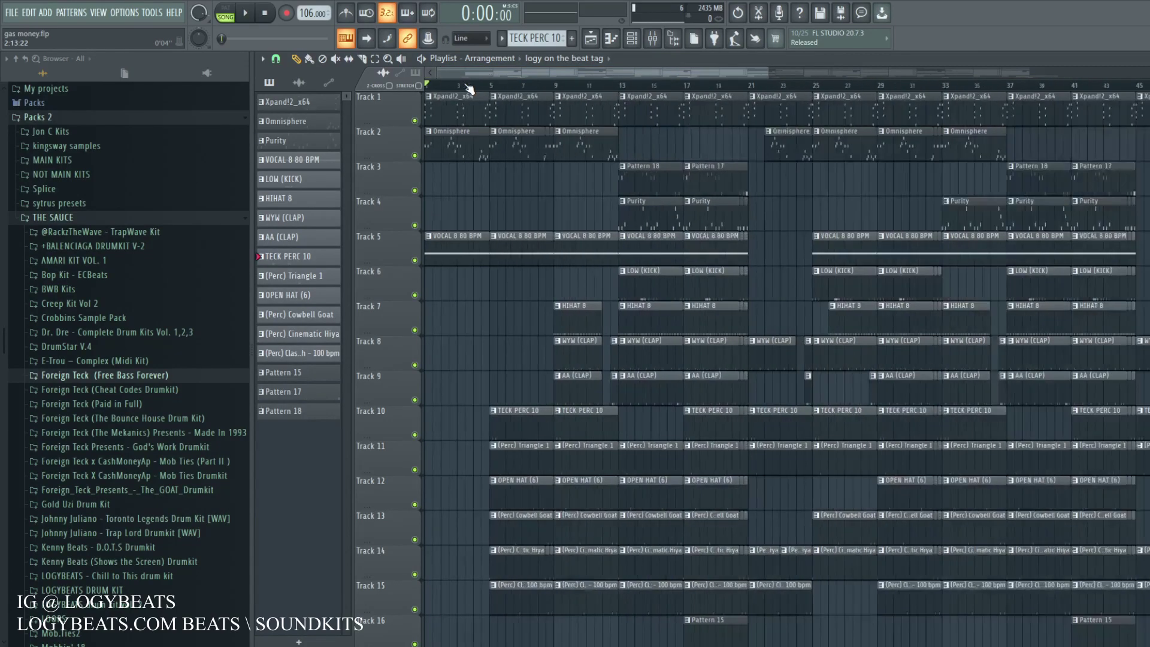
scroll(469, 89, "down", 1)
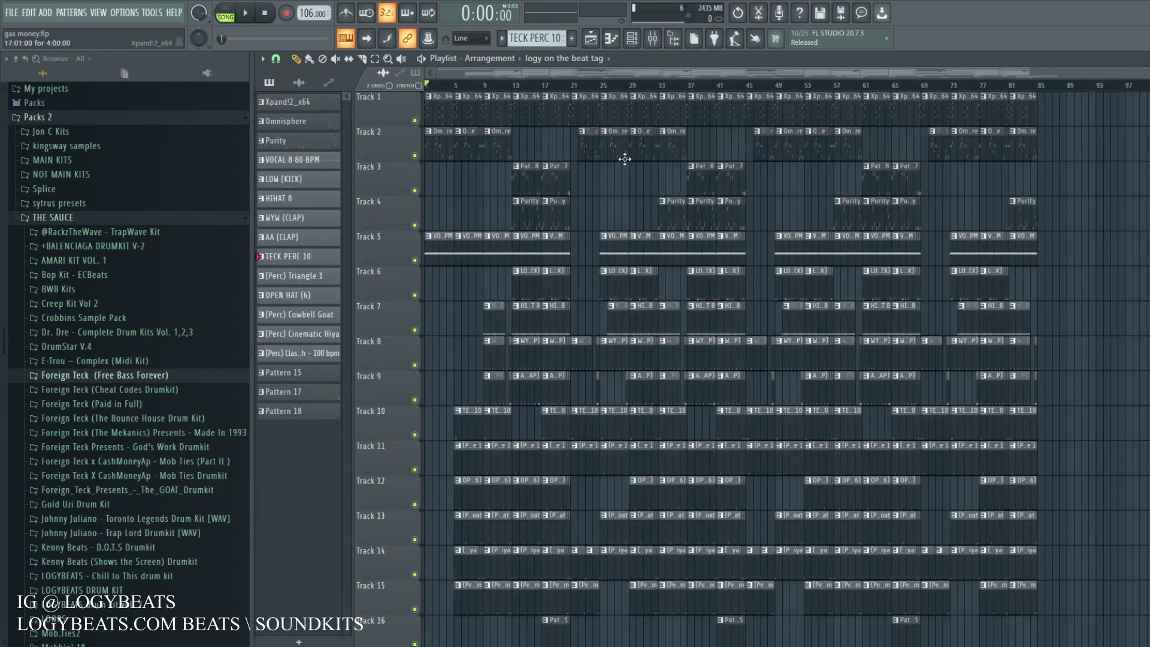
scroll(719, 290, "down", 3)
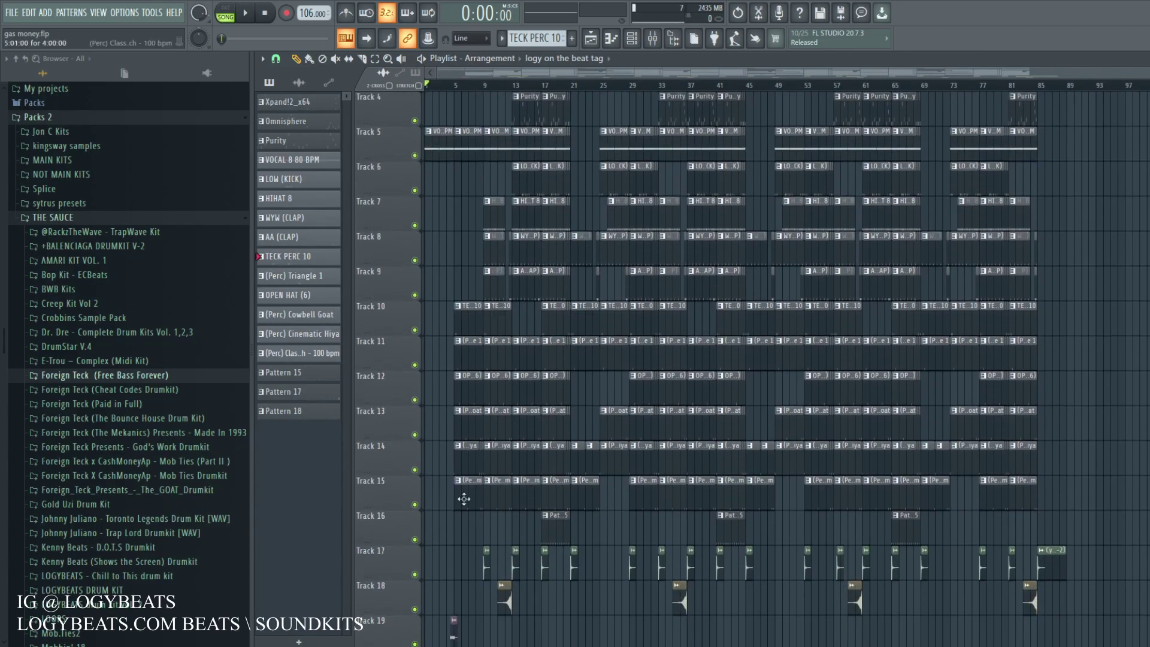
scroll(459, 419, "up", 3)
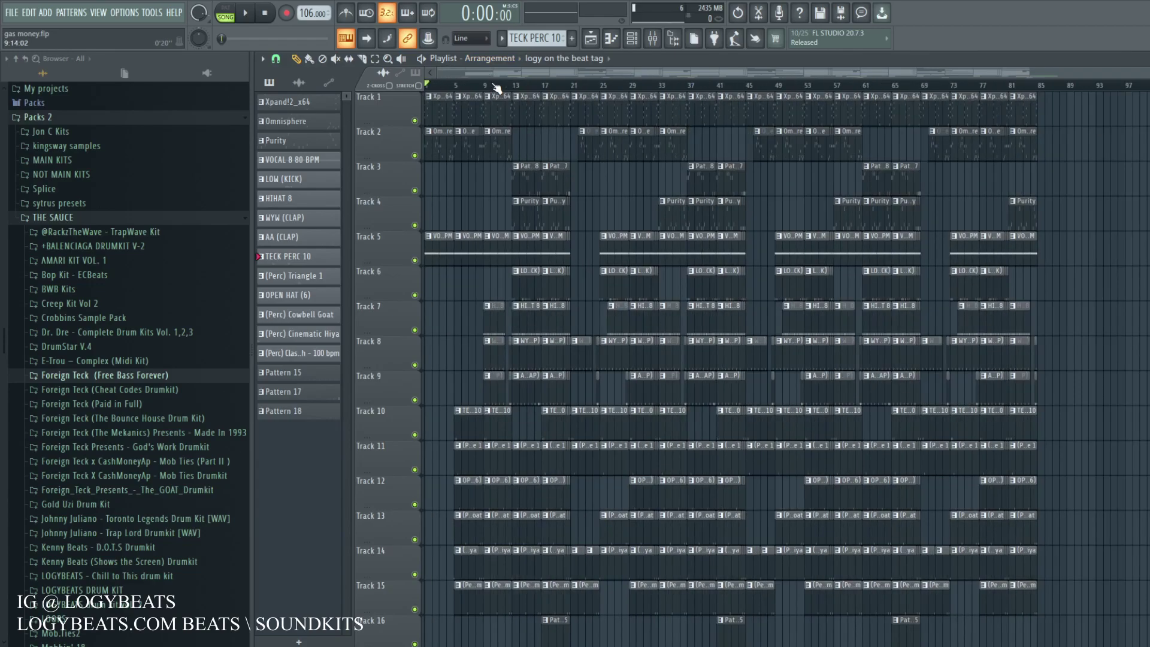
scroll(667, 275, "down", 1)
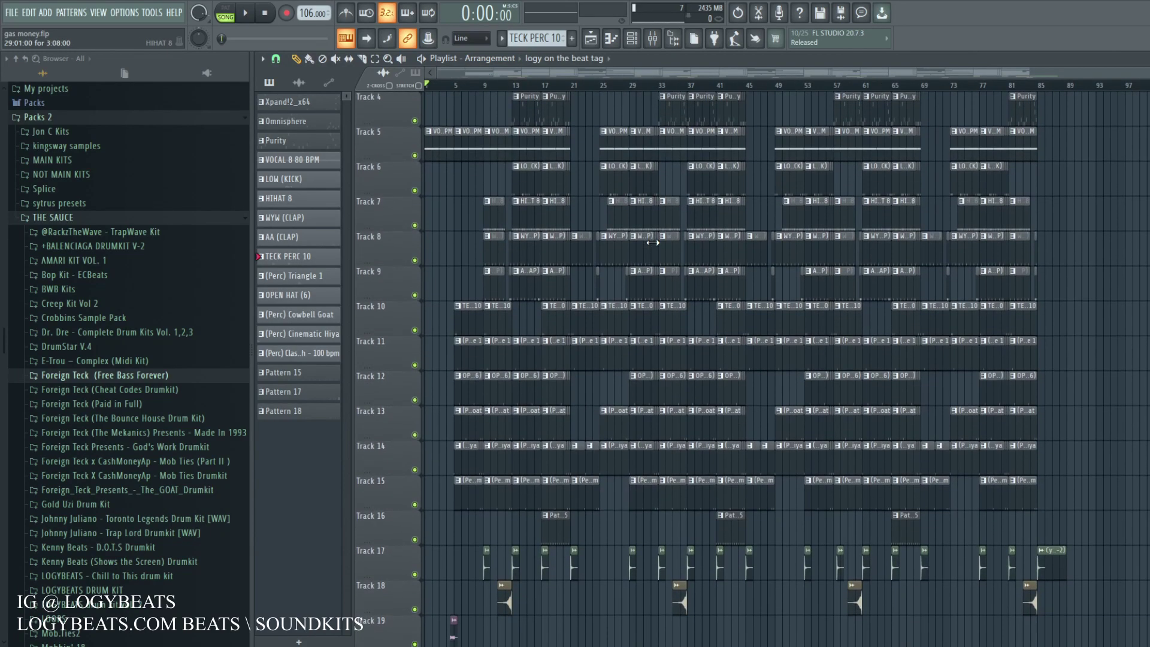
scroll(556, 248, "up", 1)
scroll(463, 84, "up", 3)
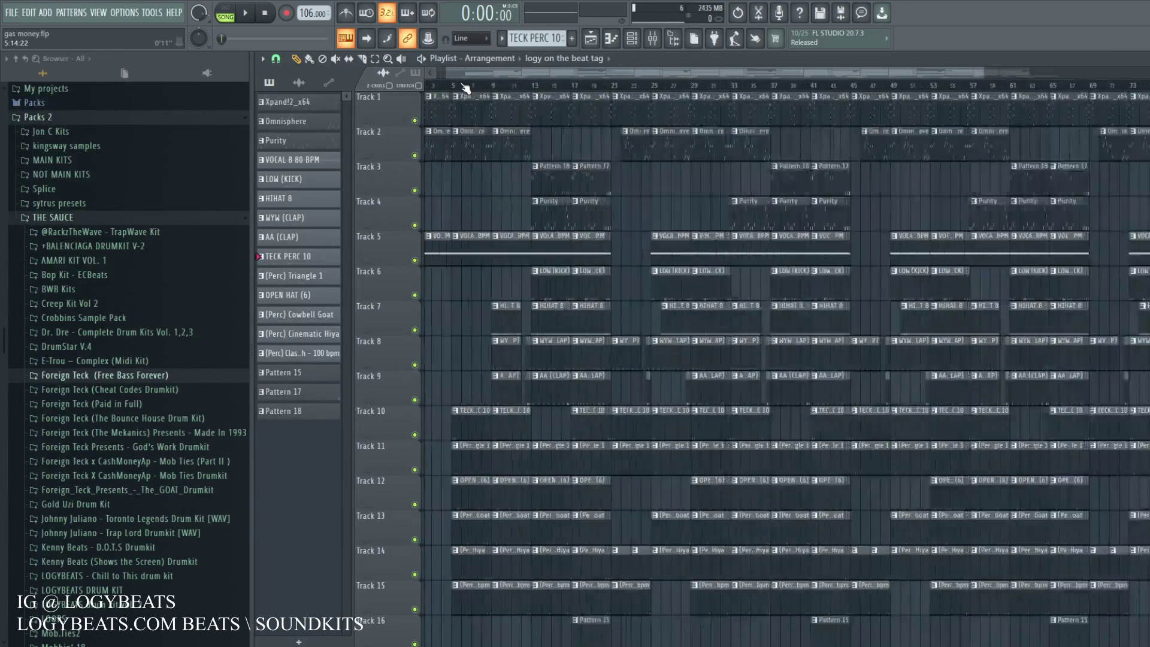
left_click_drag(420, 76, 414, 77)
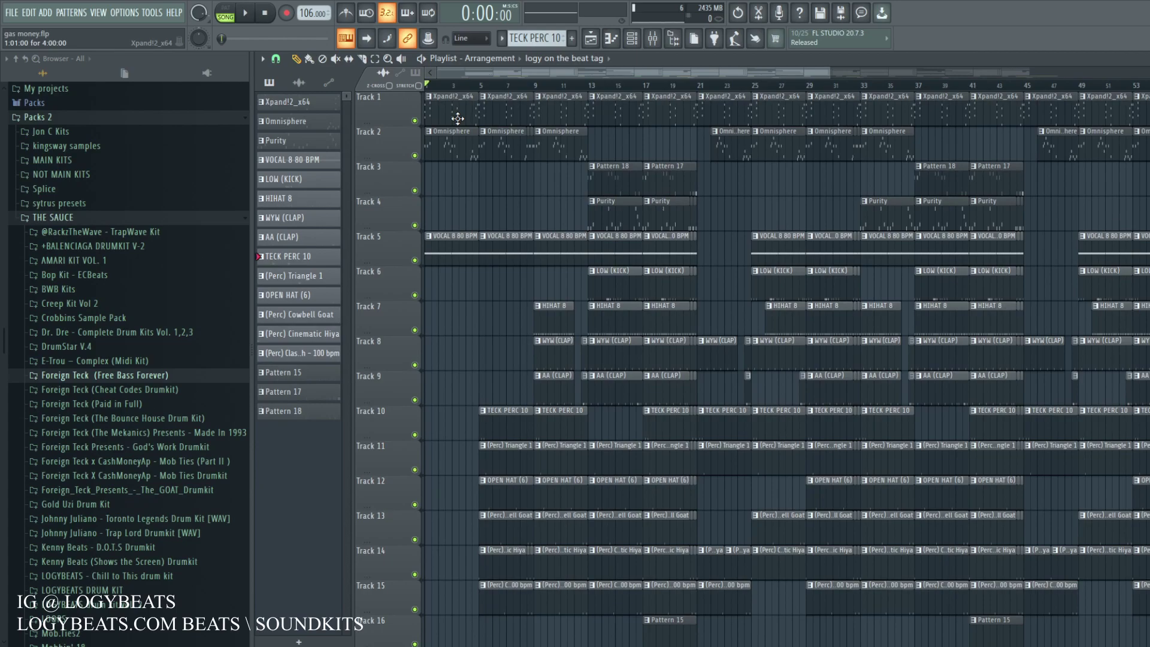
scroll(490, 86, "down", 3)
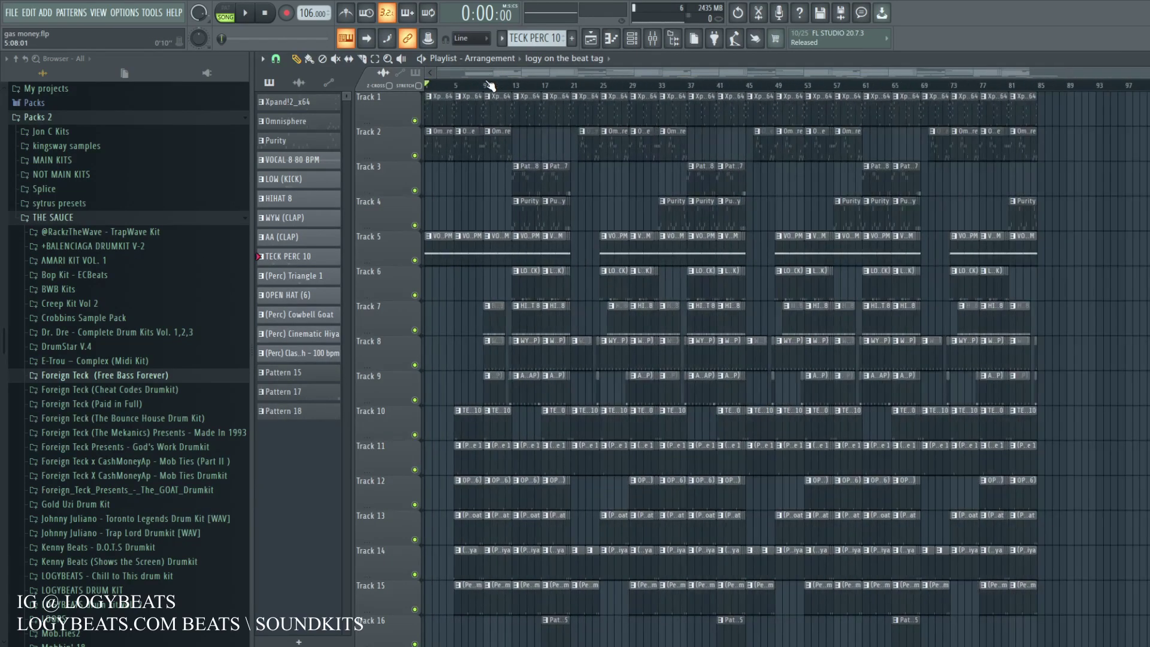
scroll(943, 290, "down", 3)
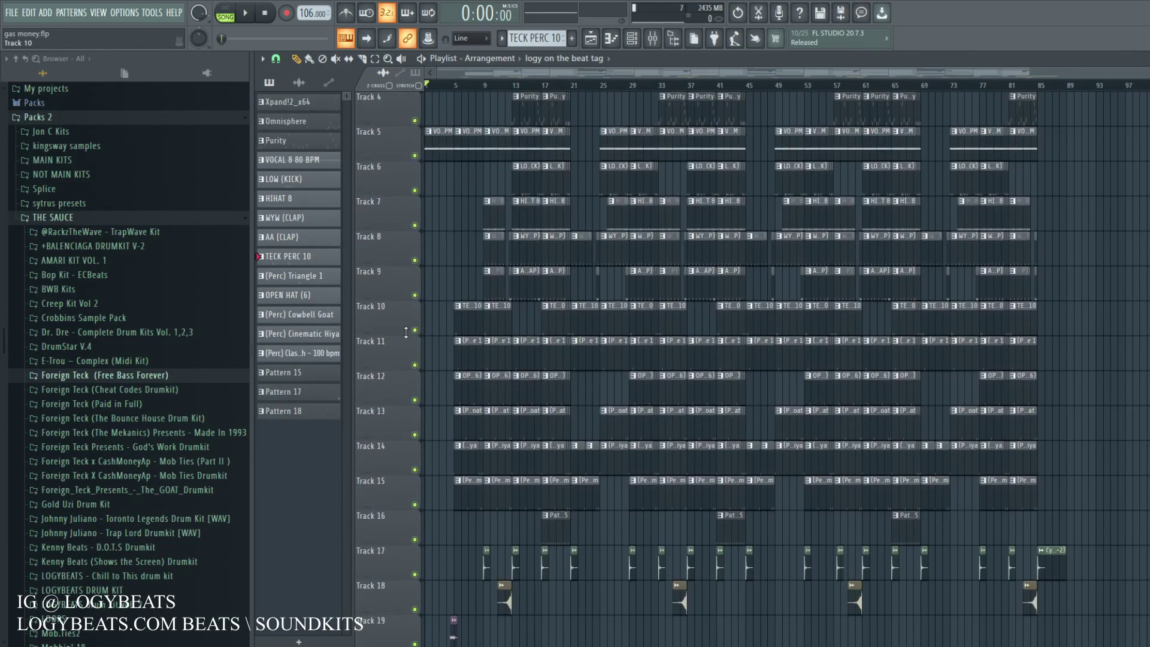
scroll(538, 348, "up", 3)
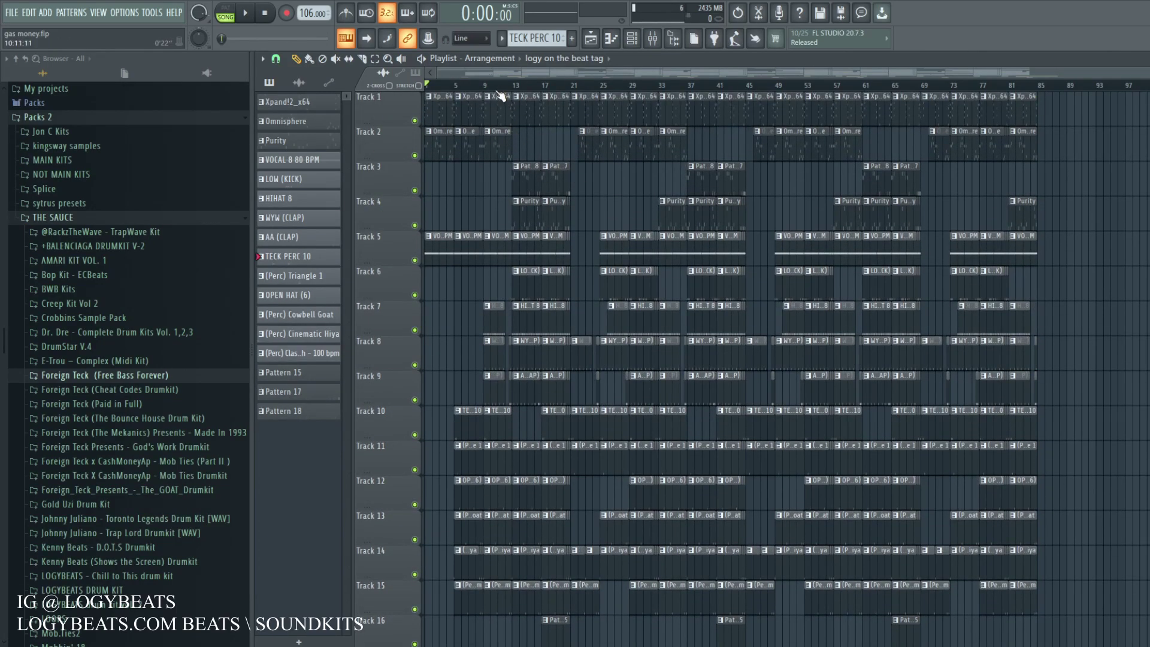
scroll(500, 194, "up", 3)
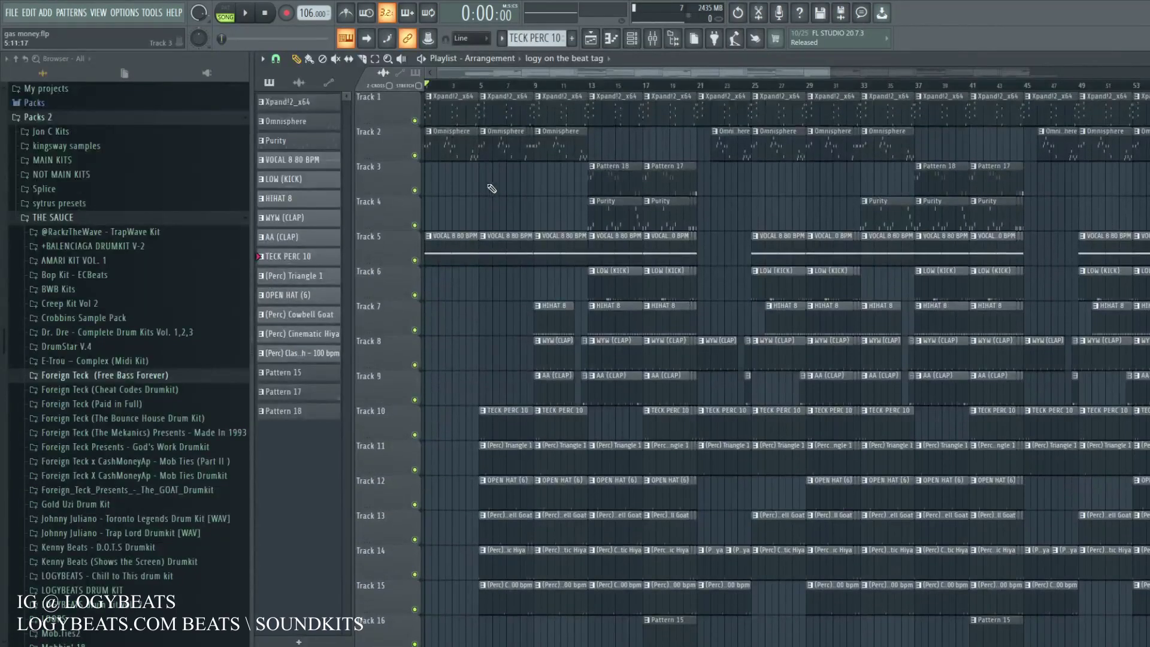
scroll(491, 90, "down", 2)
scroll(445, 86, "up", 2)
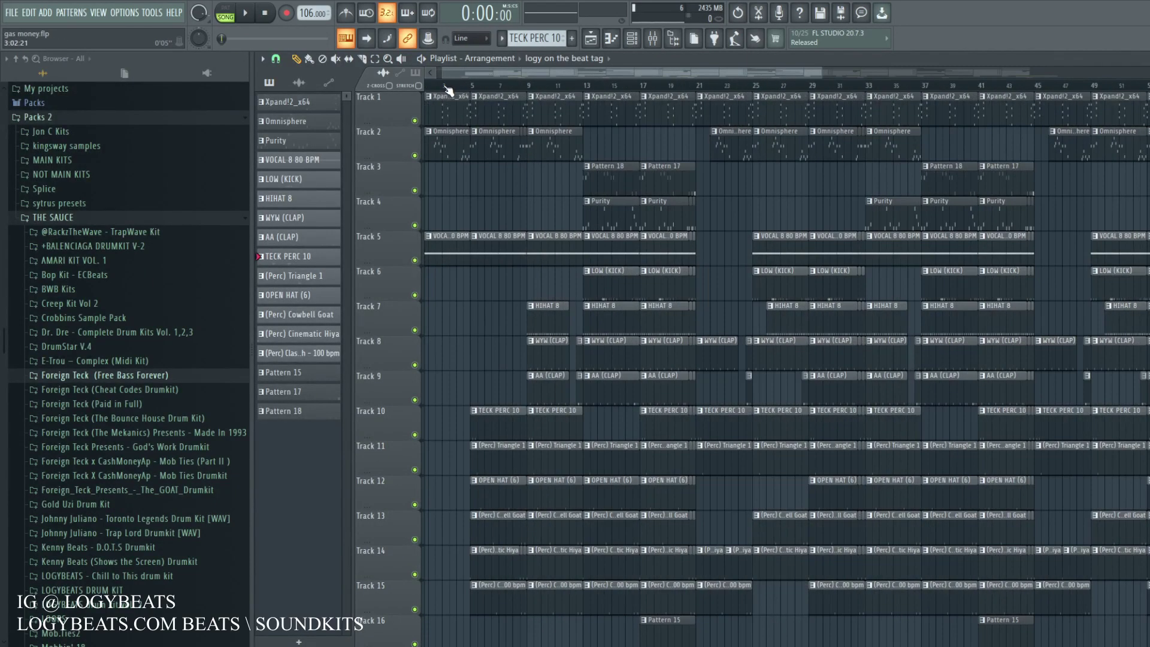
left_click_drag(505, 75, 480, 71)
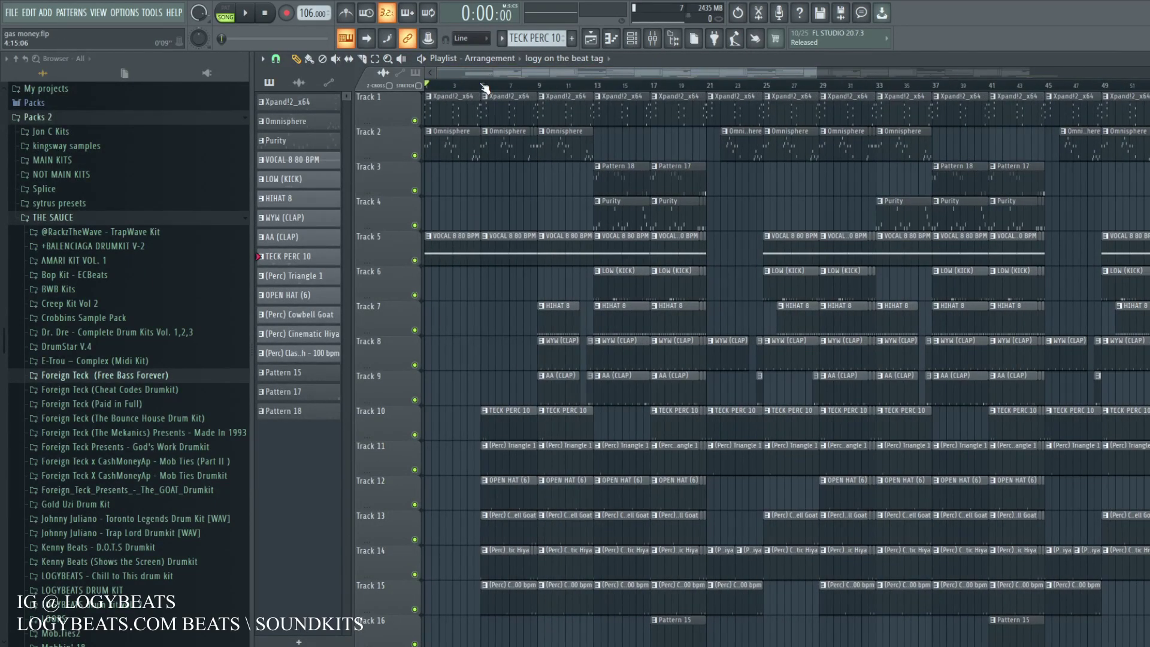
Play the arrangement from bar 9 into the section starting at bar 13, stop playback, and save the project.
left_click(541, 87)
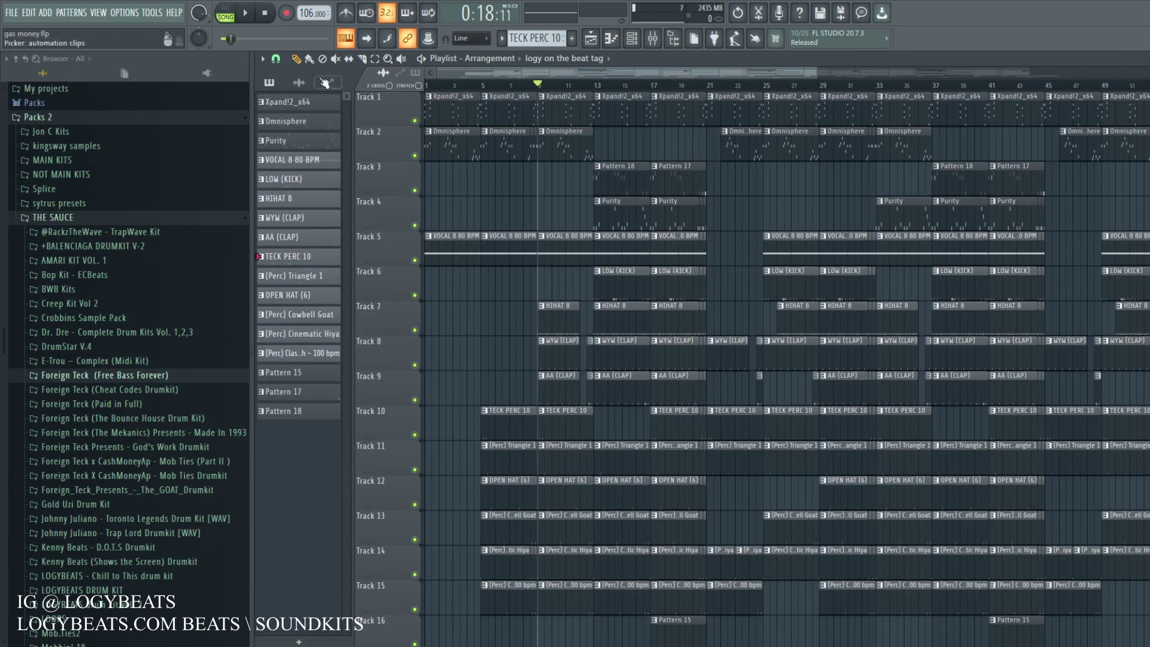
key("space")
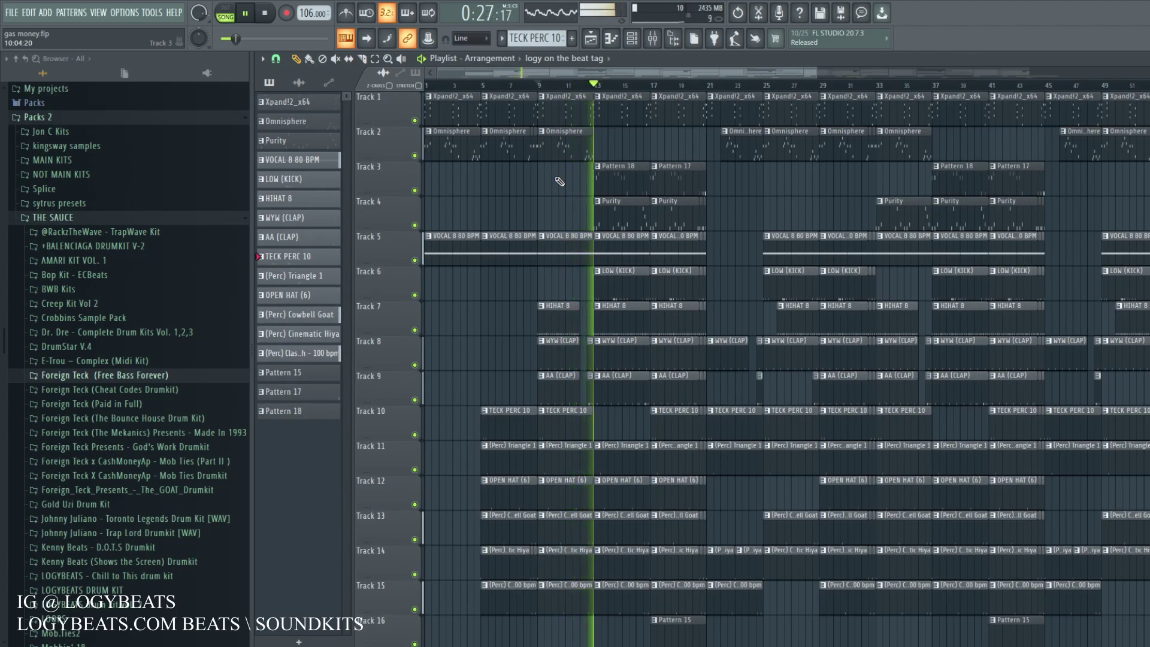
scroll(537, 85, "down", 1)
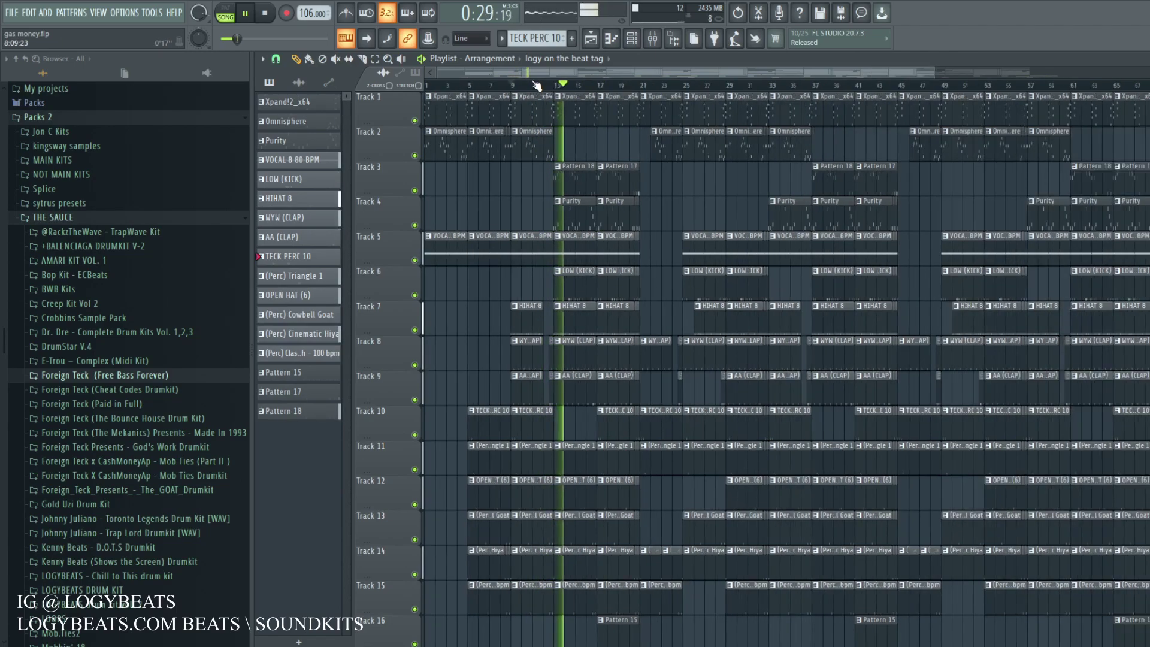
key("space")
key("ctrl+s")
Select bars 1 to 4 of the arrangement and choose the Omnisphere clip on track 2 as the current pattern.
scroll(537, 86, "down", 2)
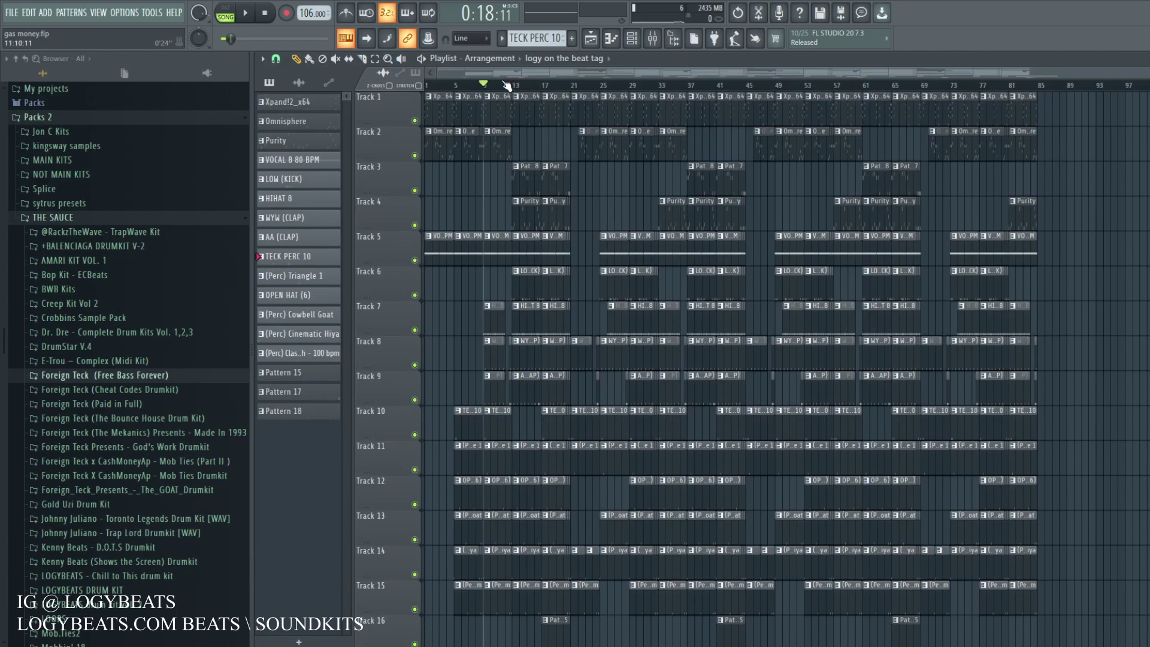
scroll(399, 400, "down", 2)
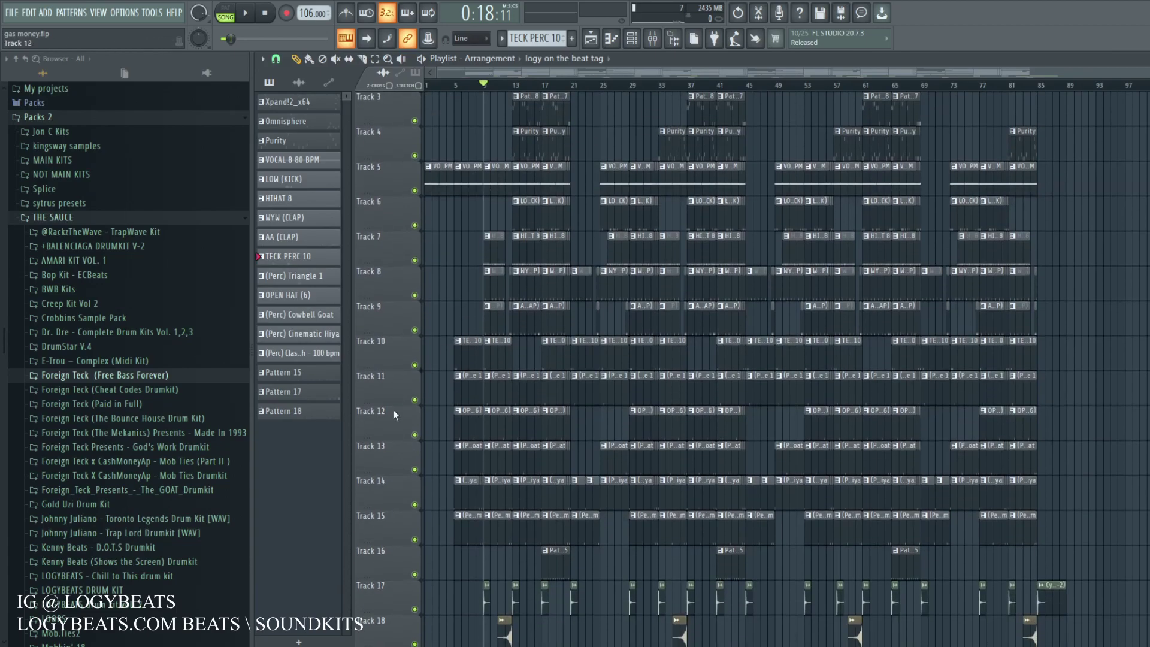
scroll(479, 312, "down", 3)
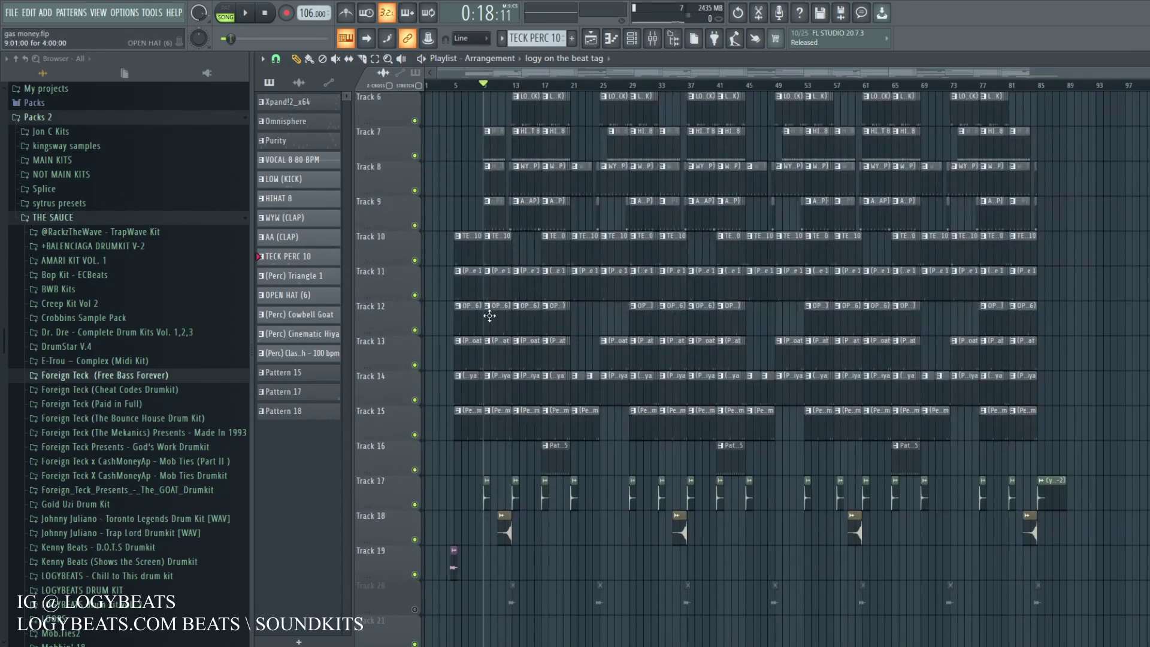
scroll(489, 316, "up", 5)
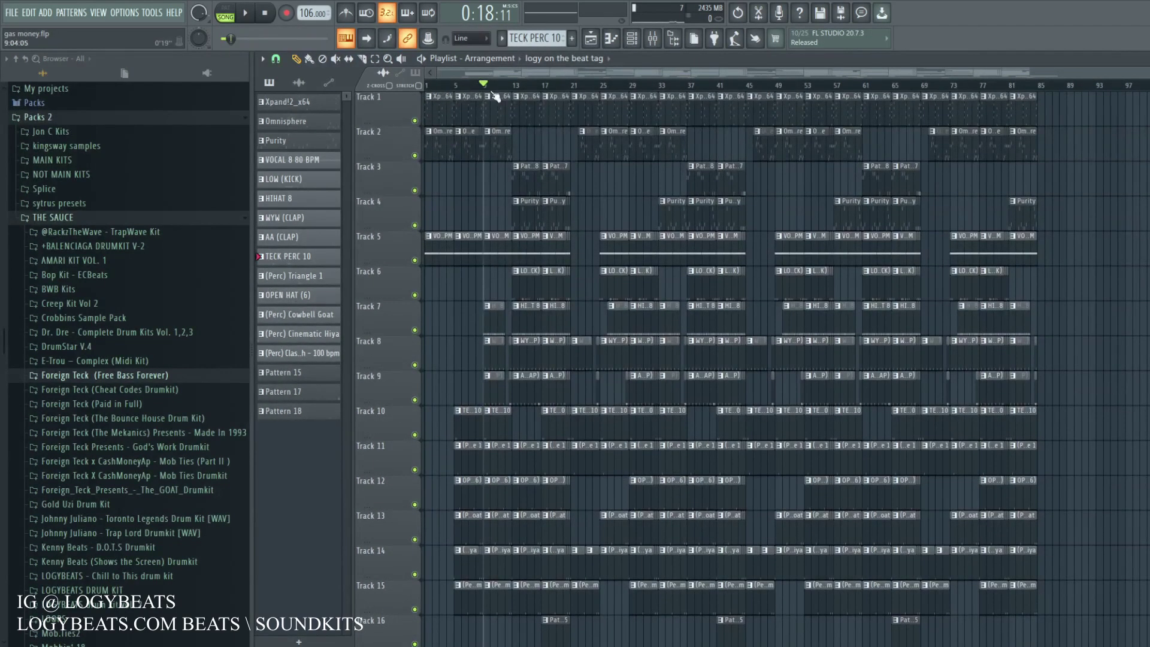
scroll(493, 84, "up", 3)
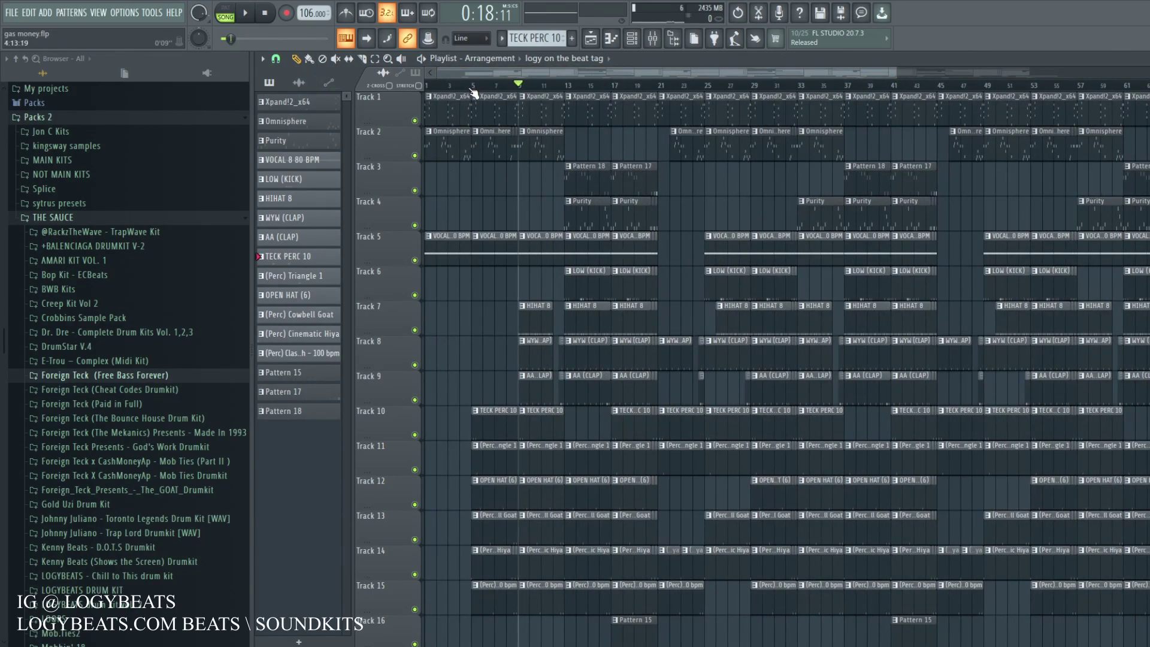
left_click_drag(472, 85, 427, 102)
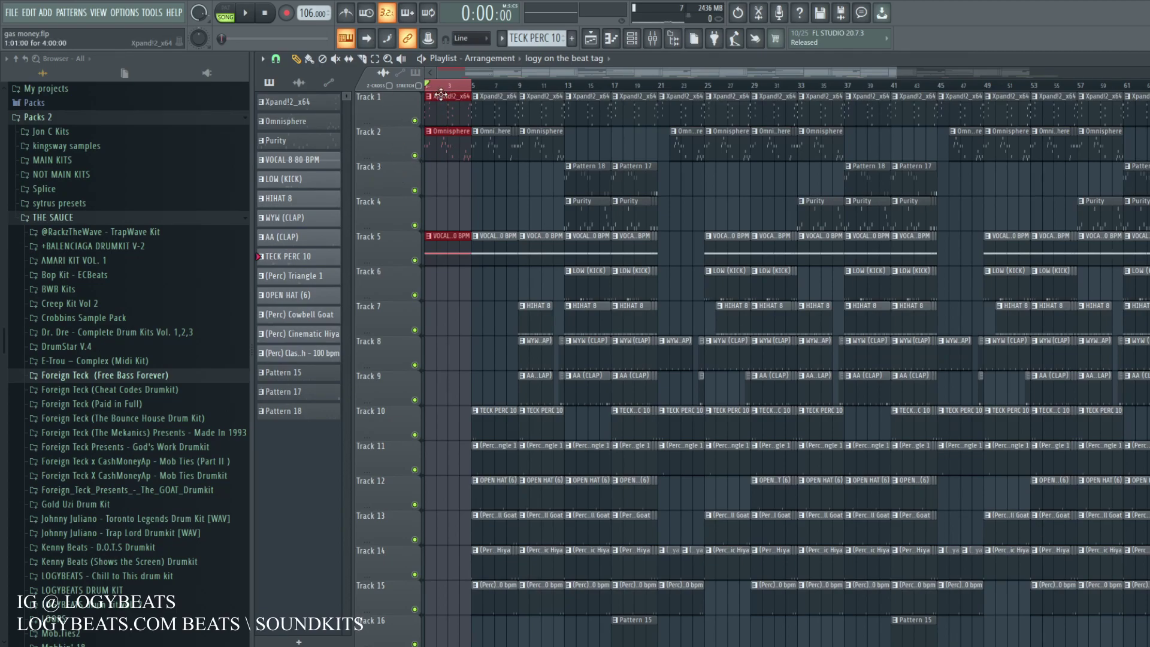
scroll(443, 99, "up", 2)
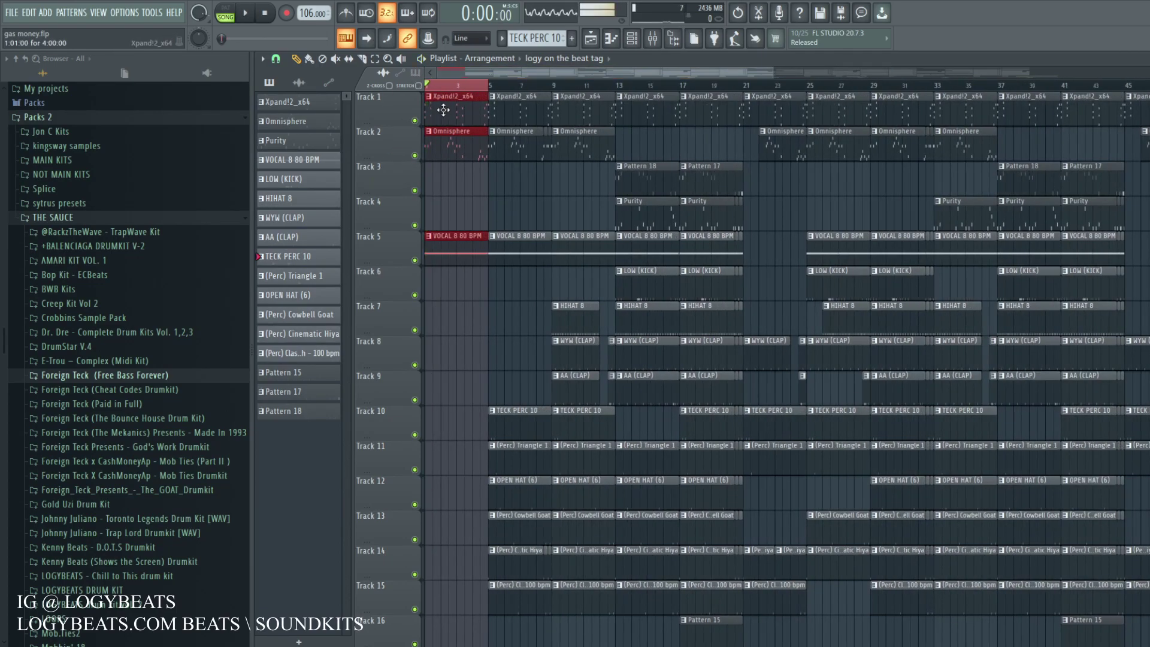
left_click(447, 145)
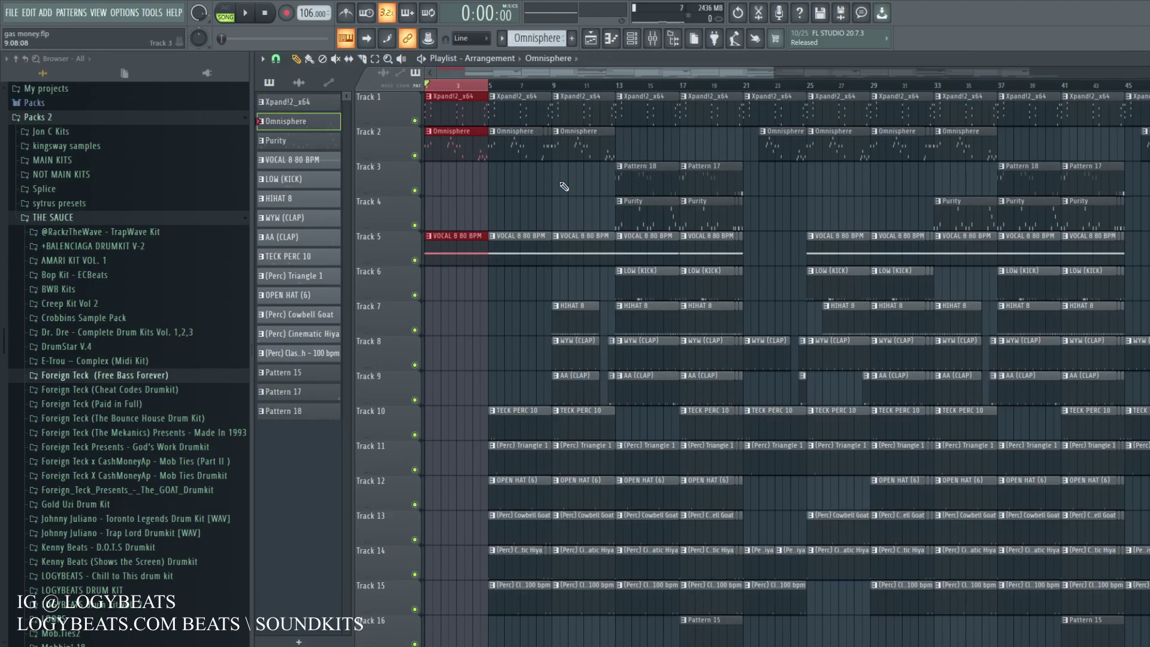
scroll(460, 76, "up", 4)
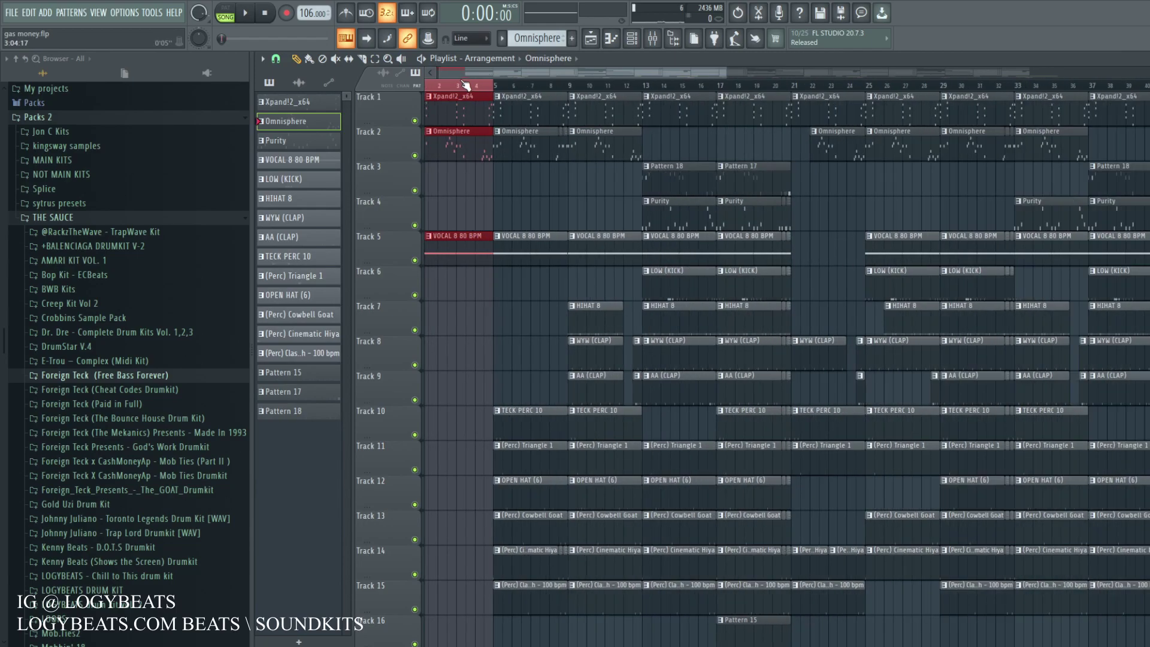
Solo track 1 and enable tracks 2 and 5 with it, leaving all other playlist tracks muted.
right_click(415, 121)
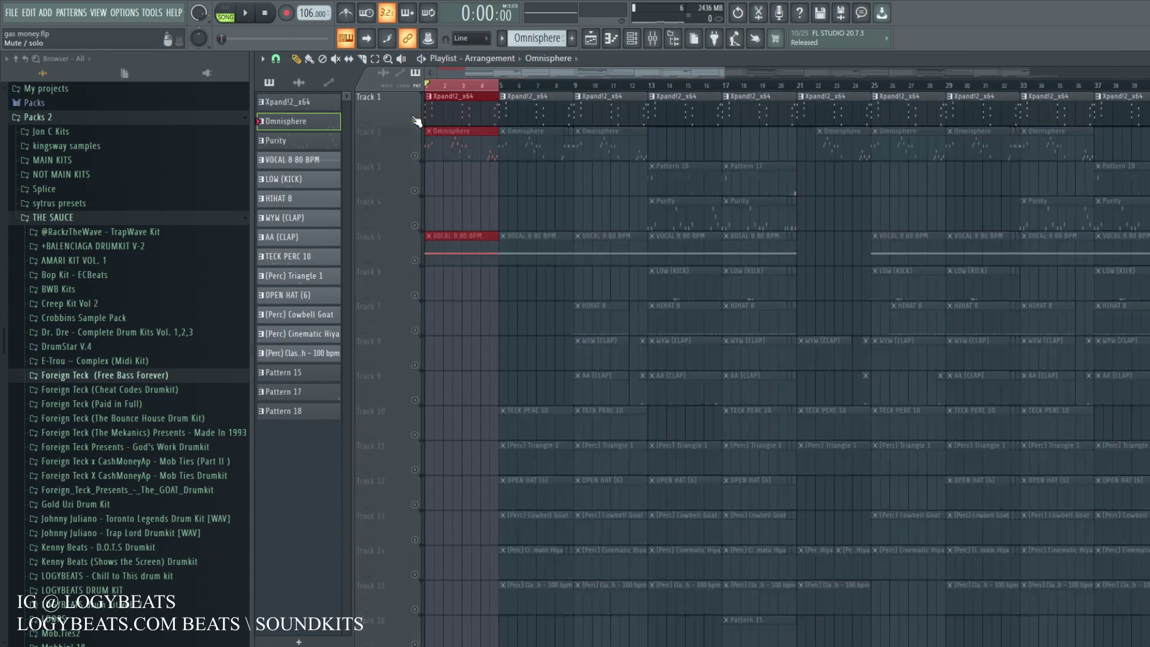
left_click(414, 156)
left_click(415, 260)
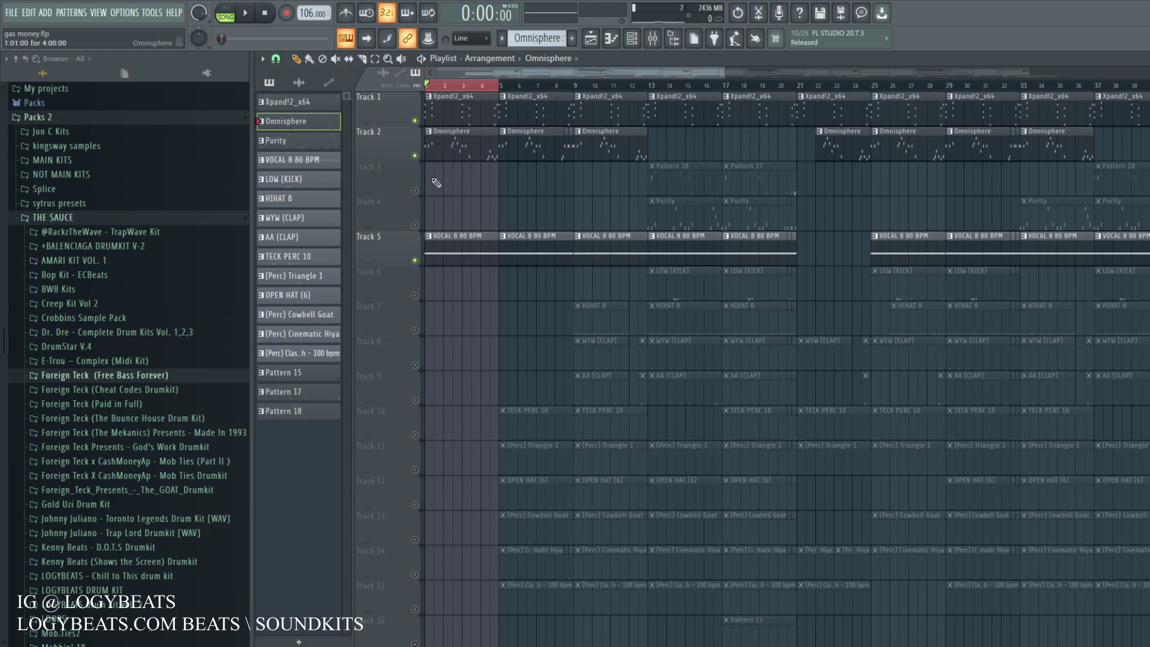
Solo track 1, play the Xpand!2_x64 pattern in the piano roll in pattern mode, and return to the playlist.
right_click(415, 121)
double_click(436, 106)
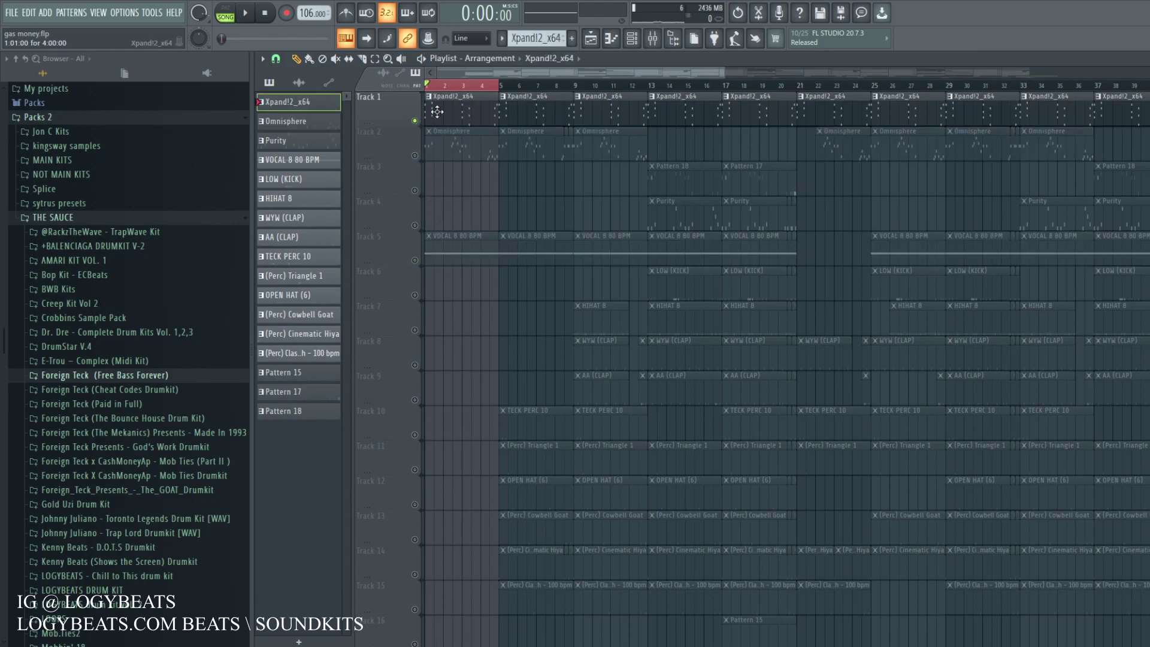
left_click(239, 17)
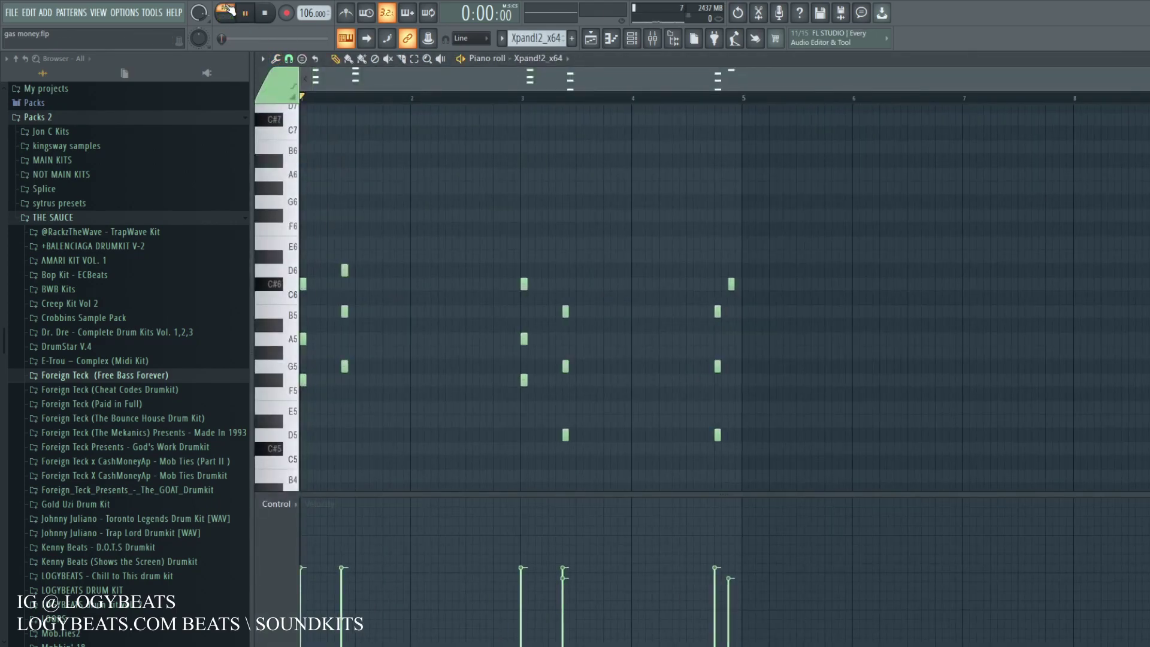
scroll(543, 216, "down", 5)
key("space")
left_click(572, 39)
key("Return")
left_click(590, 39)
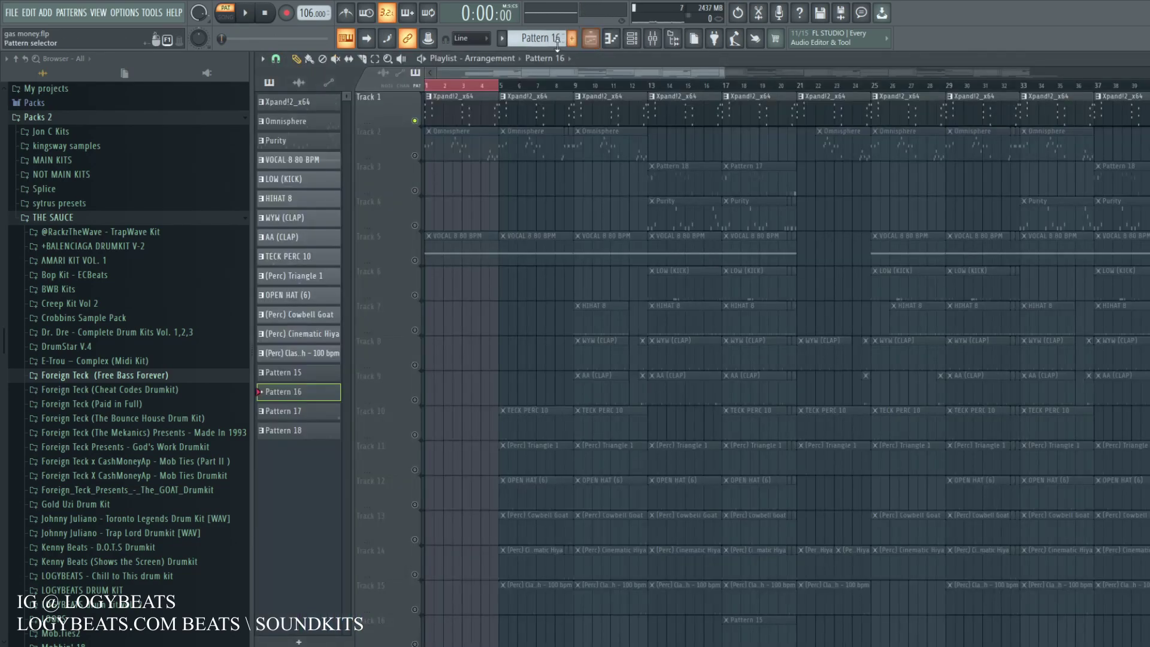
Unmute track 2, play the Omnisphere pattern in the piano roll, and go back to the playlist.
left_click(415, 155)
double_click(443, 150)
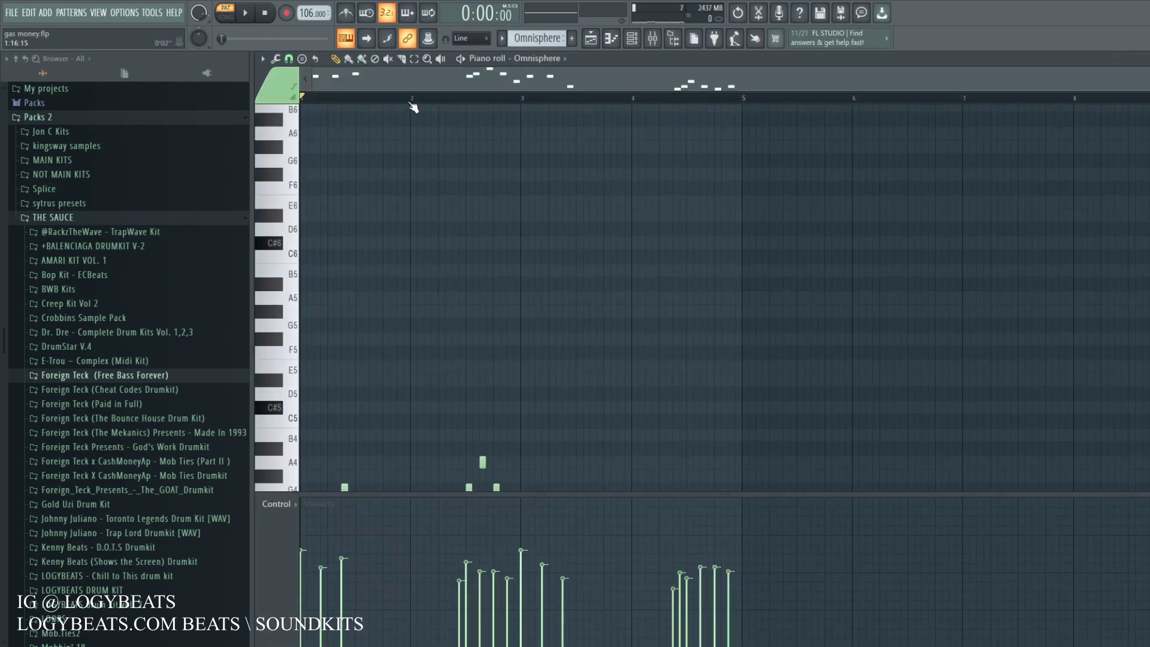
key("space")
scroll(423, 141, "down", 4)
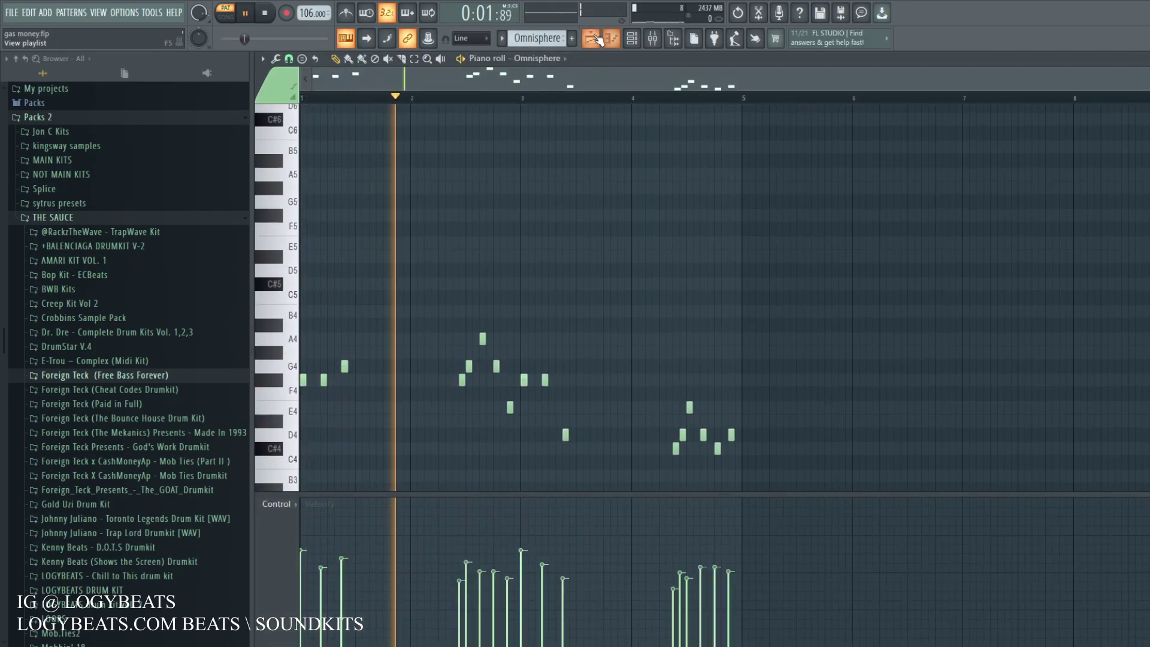
left_click(600, 39)
key("space")
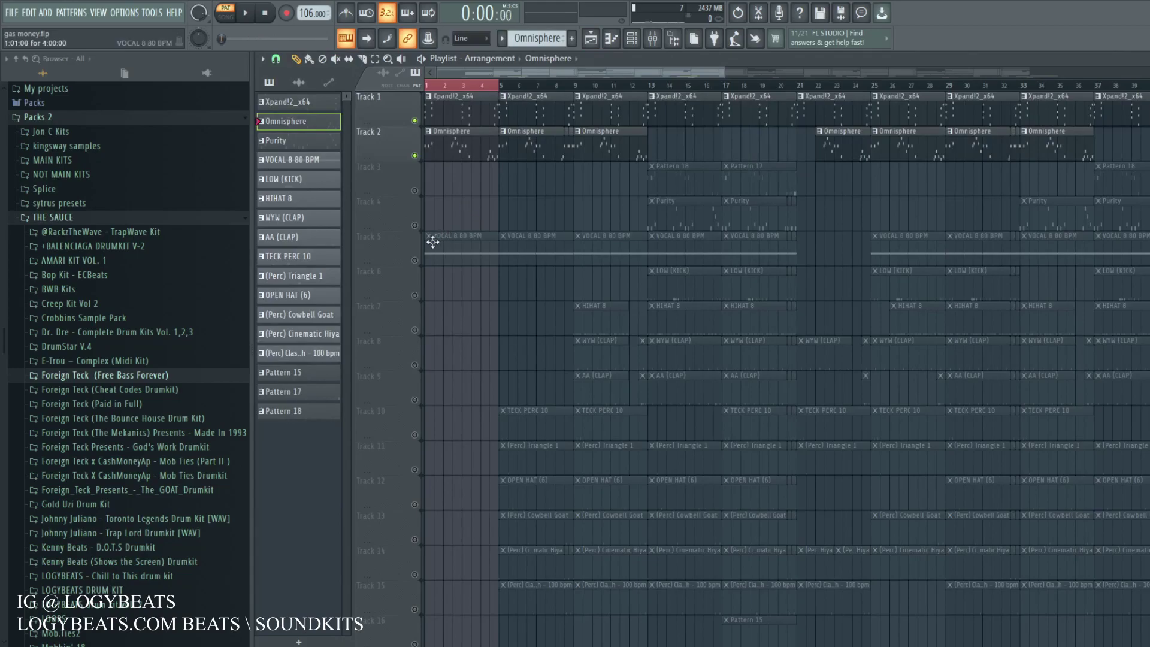
Unmute all playlist tracks and view the VOCAL 8 80 BPM pattern's steps in the channel rack.
right_click(415, 260)
right_click(416, 261)
left_click(461, 250)
key("F6")
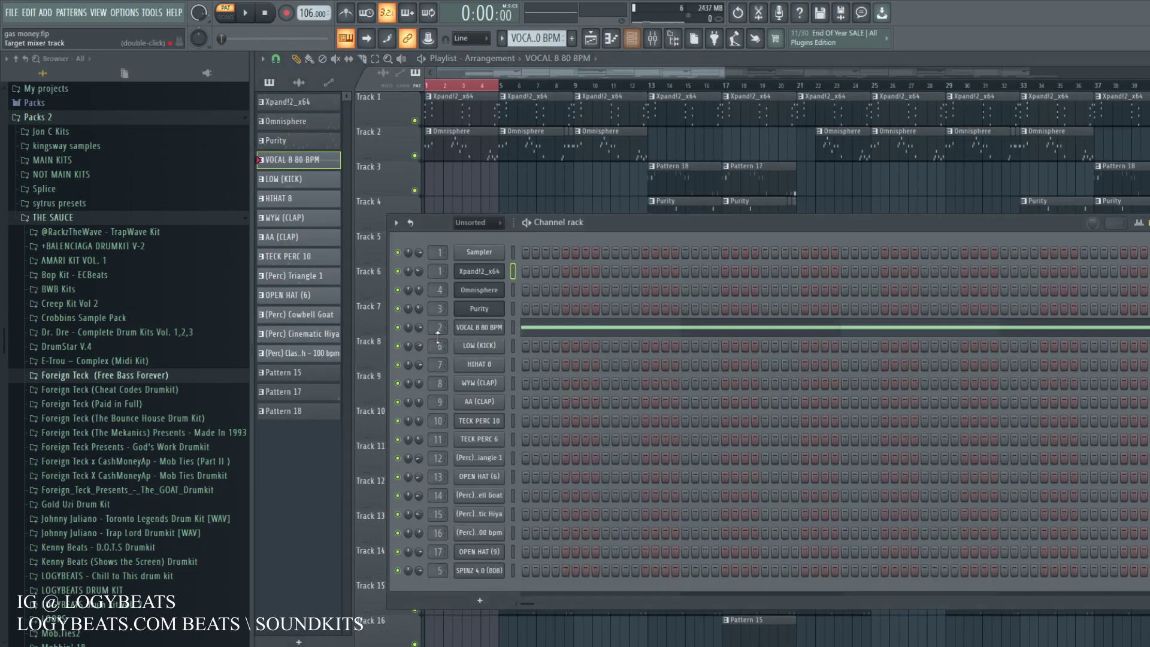
key("F6")
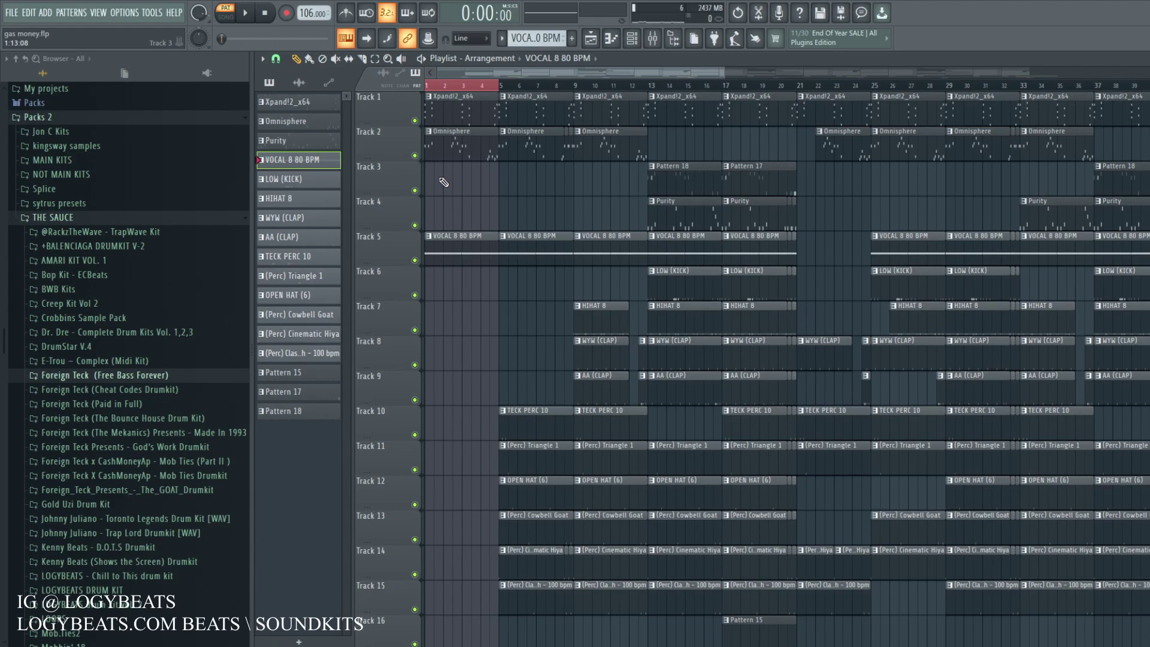
Switch playback to song mode and select bars 1 to 4 across the playlist tracks.
scroll(459, 90, "down", 2)
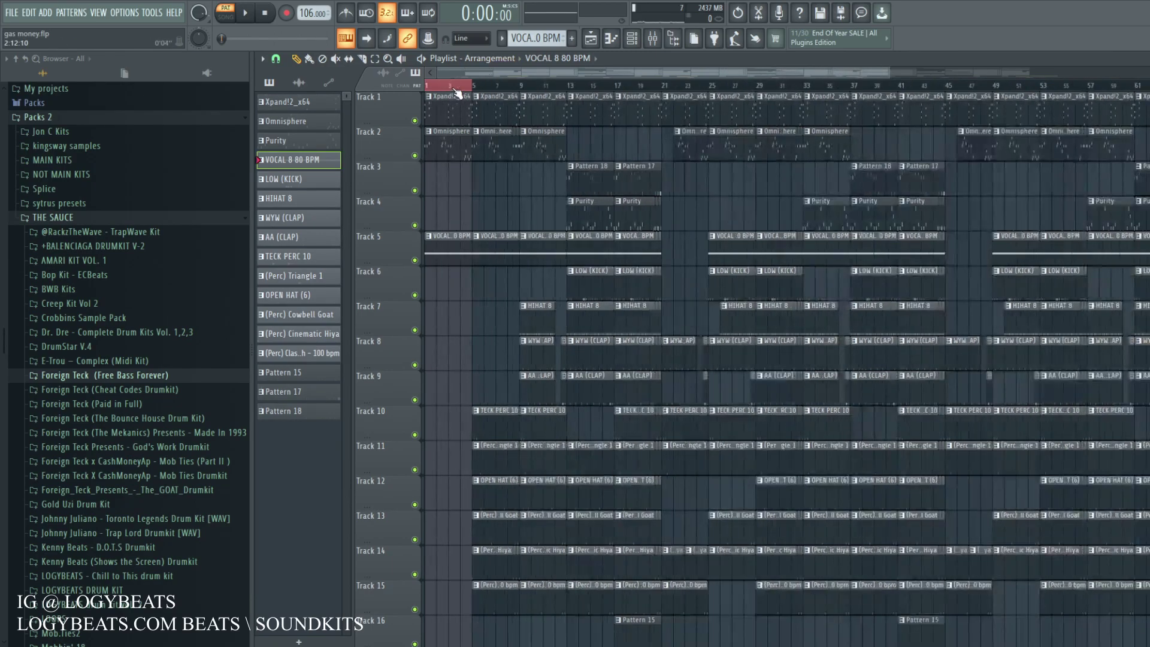
scroll(455, 90, "up", 1)
key("l")
right_click(480, 90)
key("space")
key("space")
left_click_drag(480, 90, 331, 100)
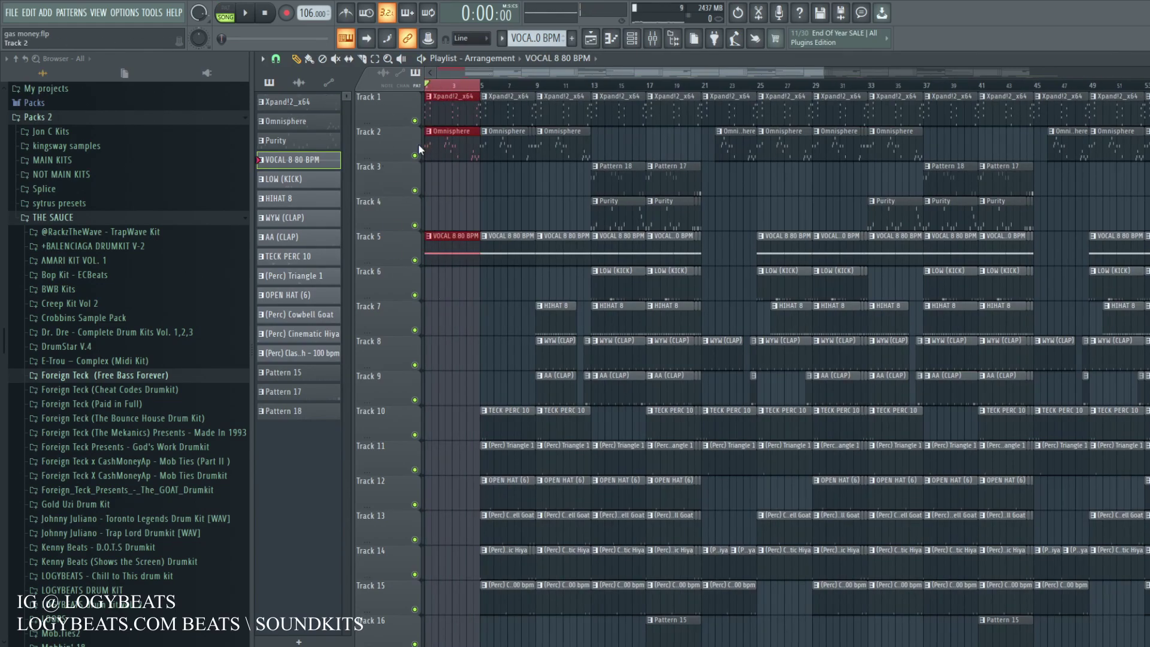
Extend the playlist time selection to bars 1 to 8, play it briefly, and look over its clips.
scroll(438, 84, "down", 3)
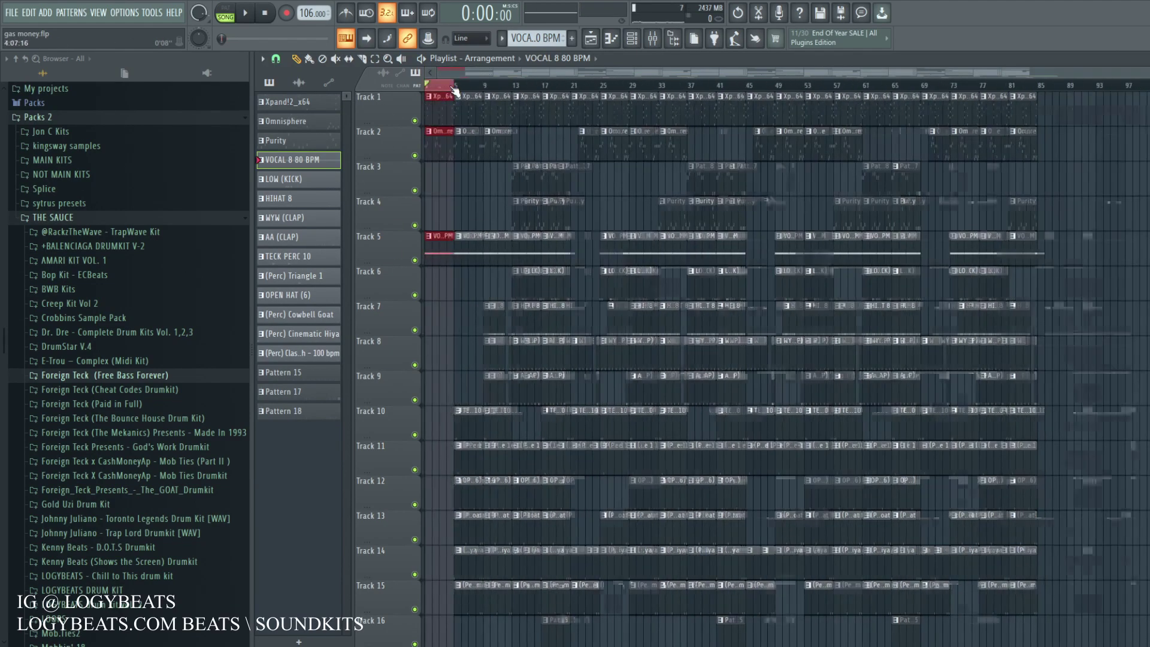
scroll(428, 75, "up", 3)
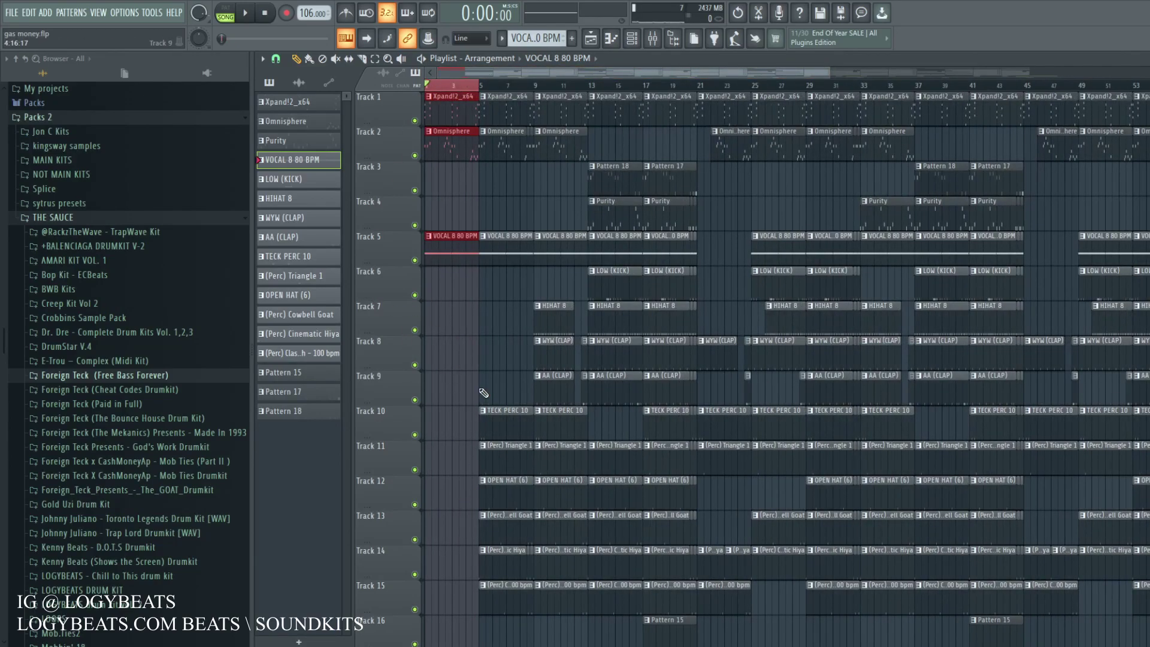
scroll(503, 294, "down", 2)
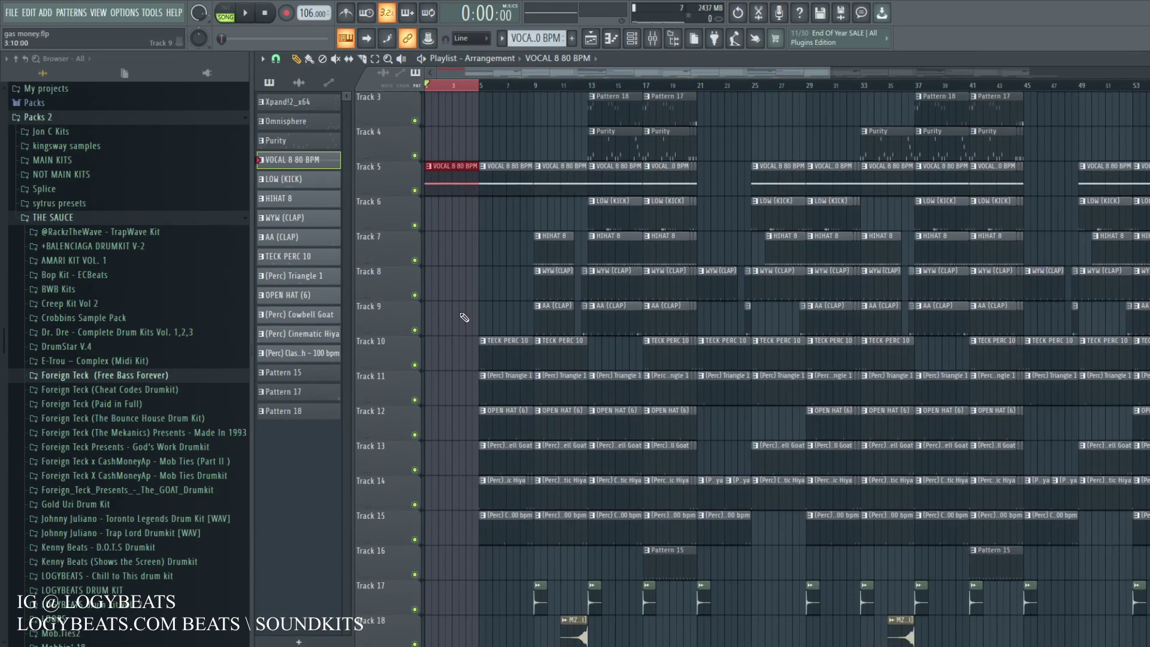
scroll(464, 318, "up", 2)
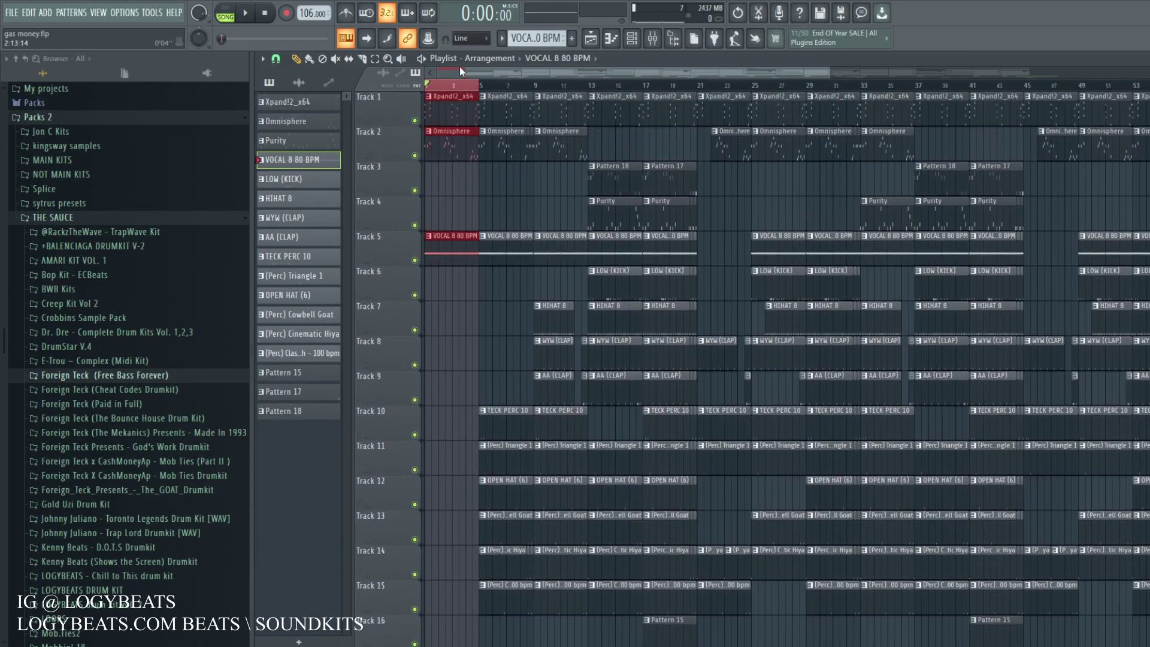
left_click_drag(535, 86, 302, 101)
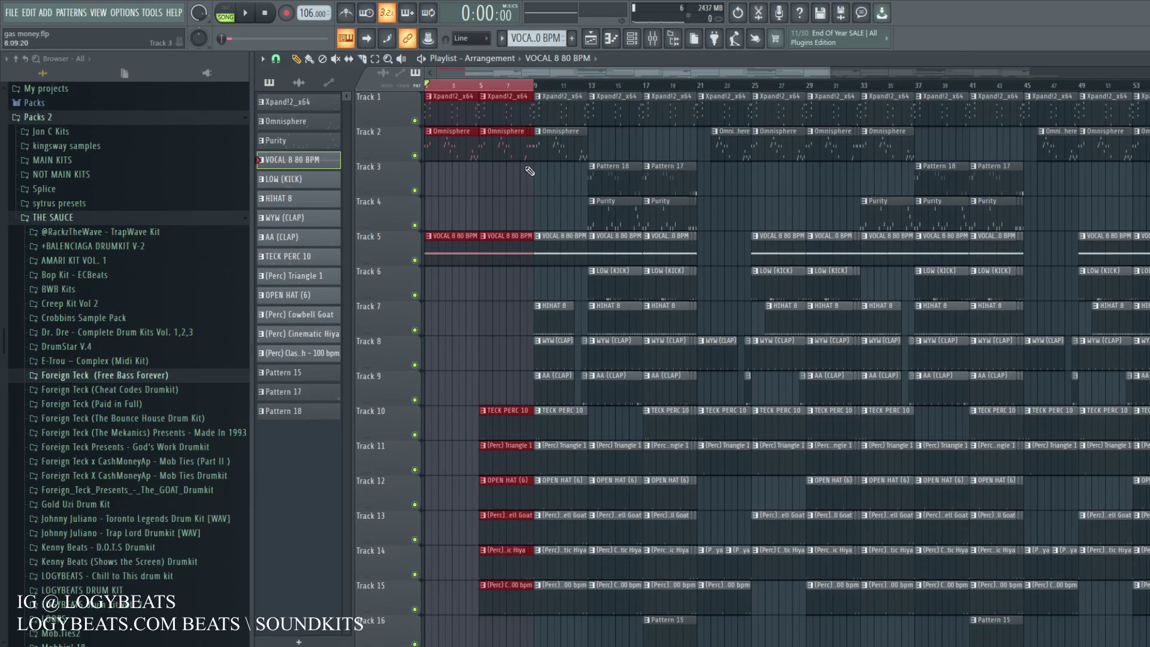
scroll(488, 296, "down", 3)
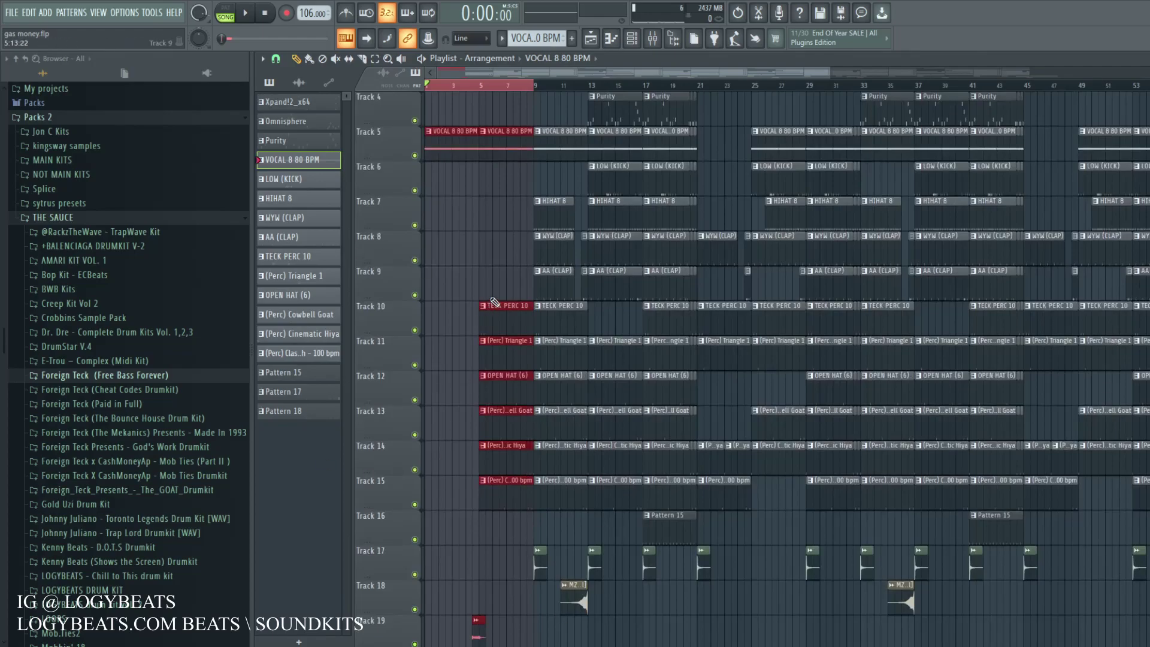
key("space")
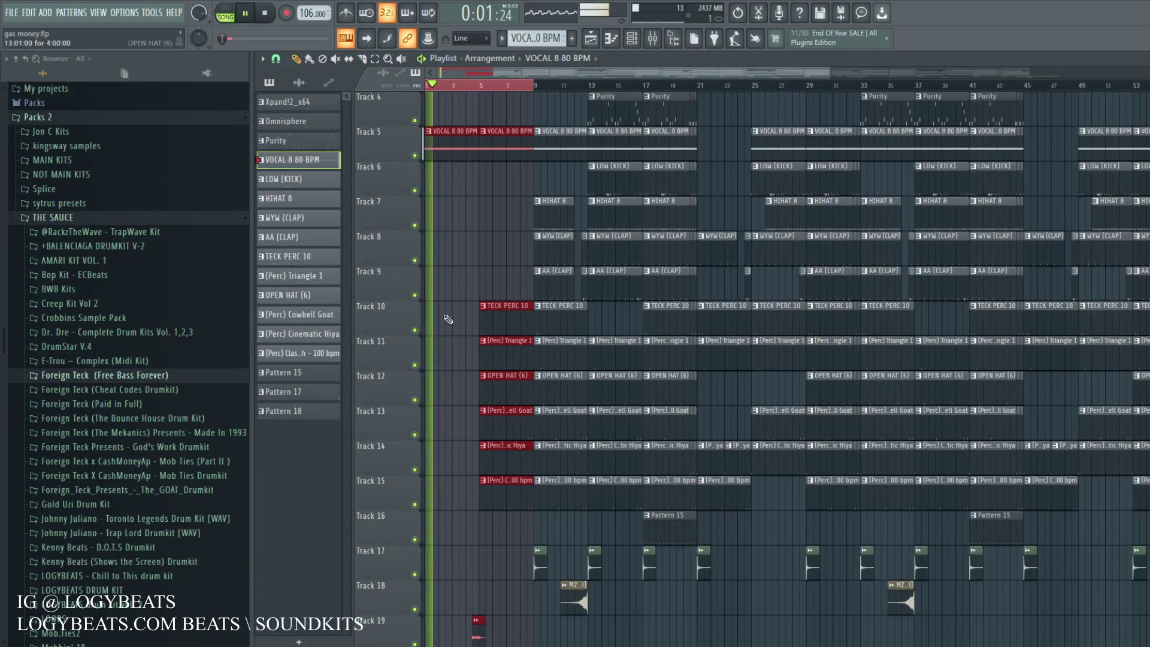
scroll(503, 384, "down", 3)
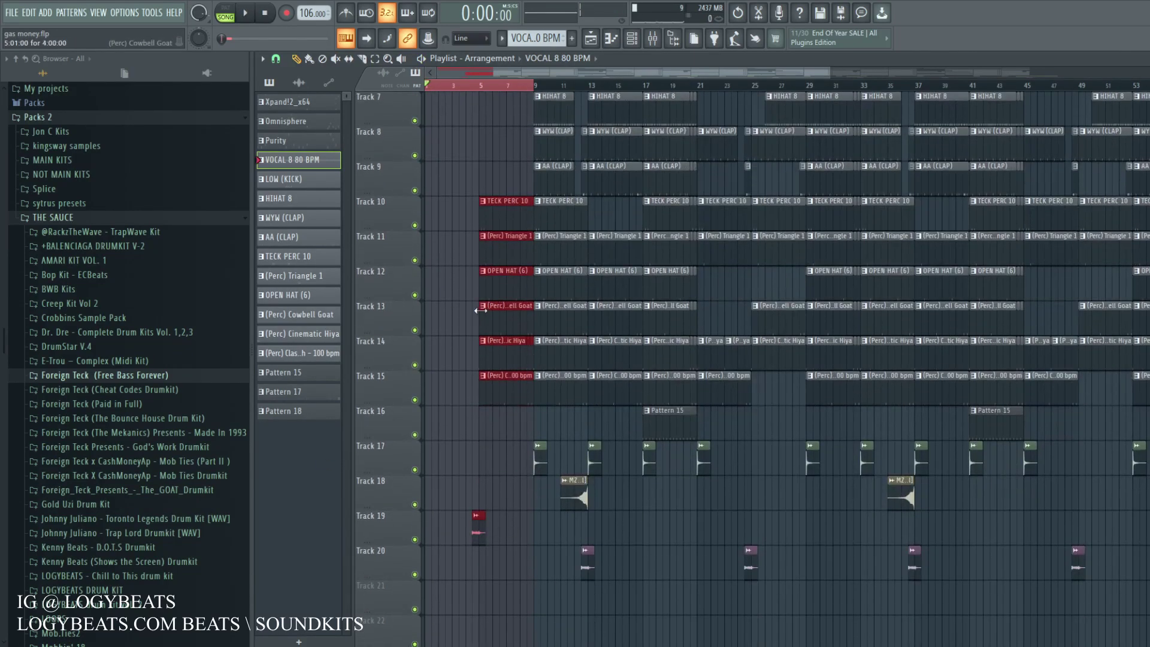
scroll(458, 276, "up", 4)
scroll(501, 359, "up", 2)
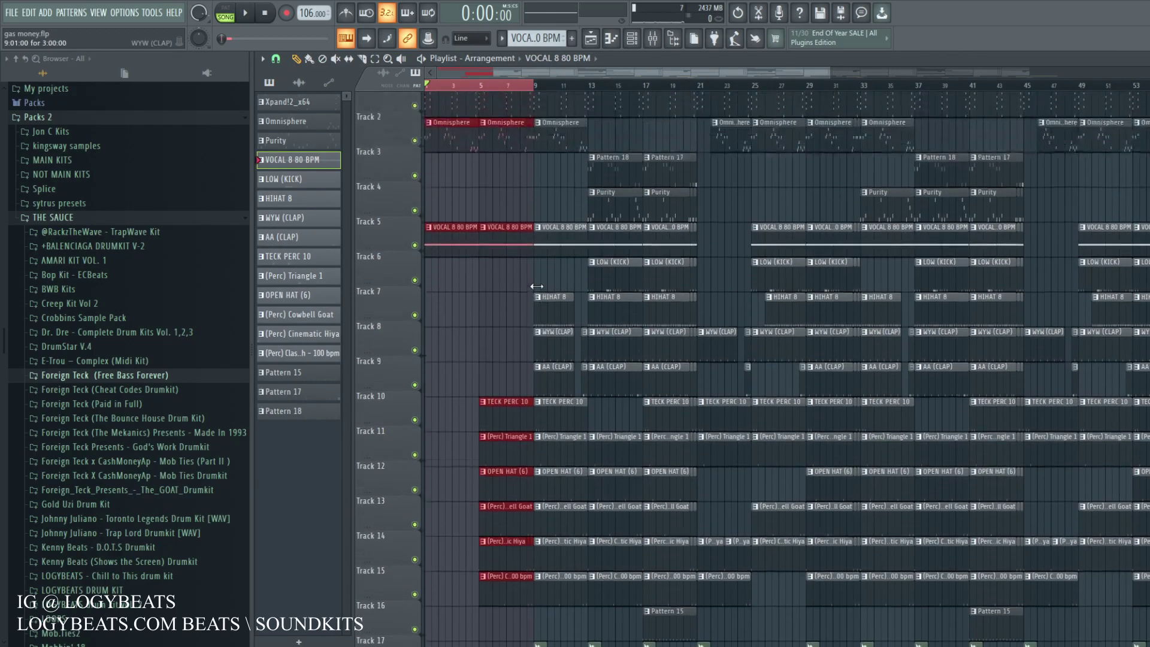
Select bars 9 to 12 in the playlist and review the clips across all tracks.
left_click(535, 85)
left_click_drag(534, 88, 592, 90)
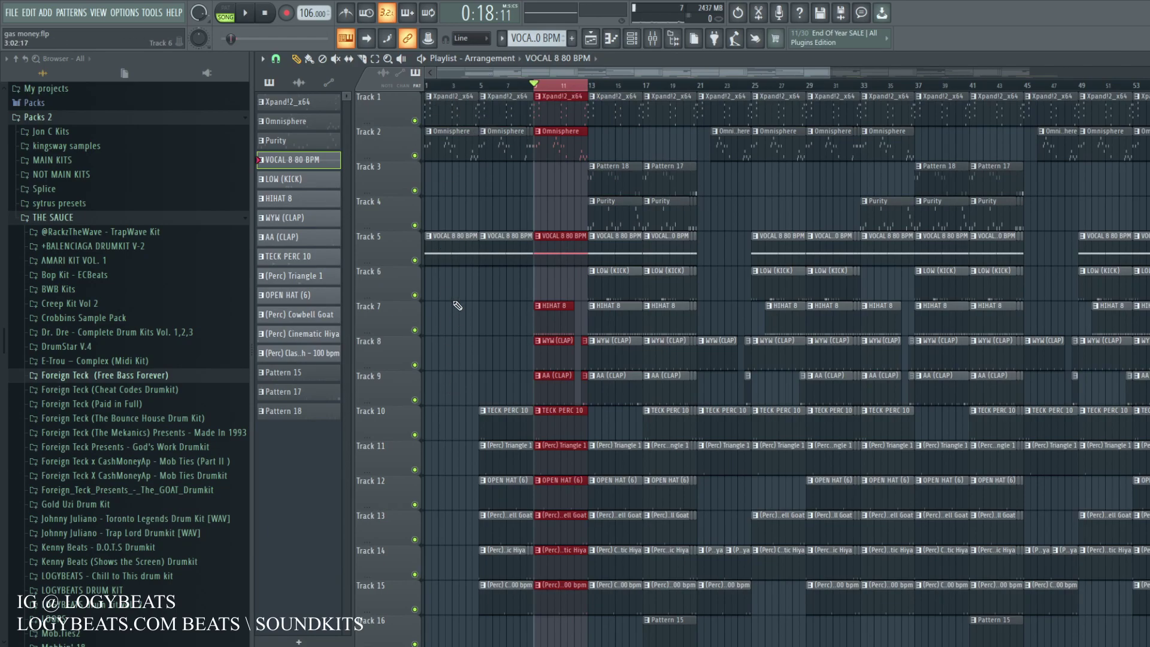
scroll(455, 324, "down", 5)
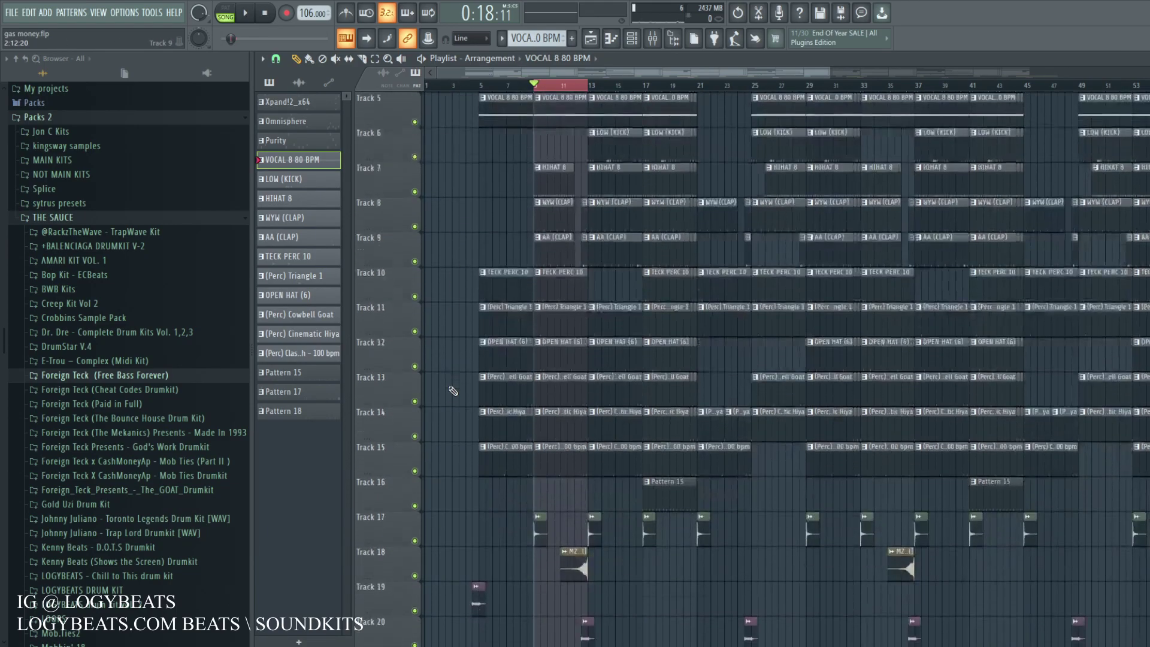
scroll(449, 115, "up", 5)
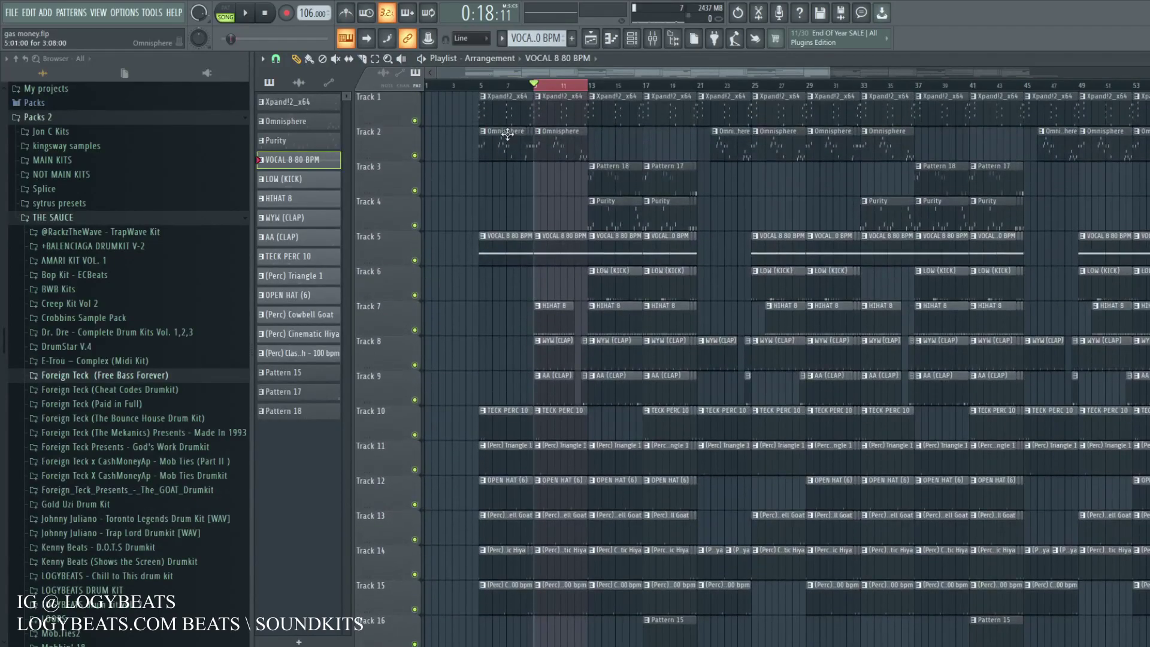
Undo the deletion of the opening clips in bars 1 to 4, clear the time selection, and return the playhead to bar 1.
left_click(738, 13)
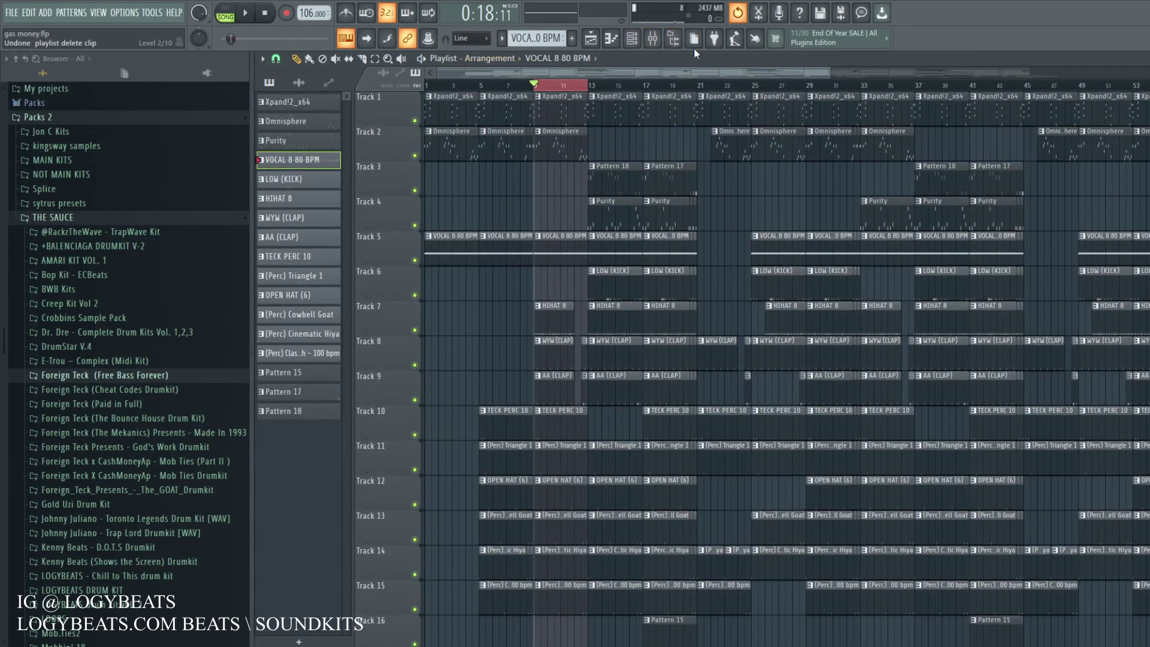
right_click(460, 87)
left_click_drag(461, 89, 423, 152)
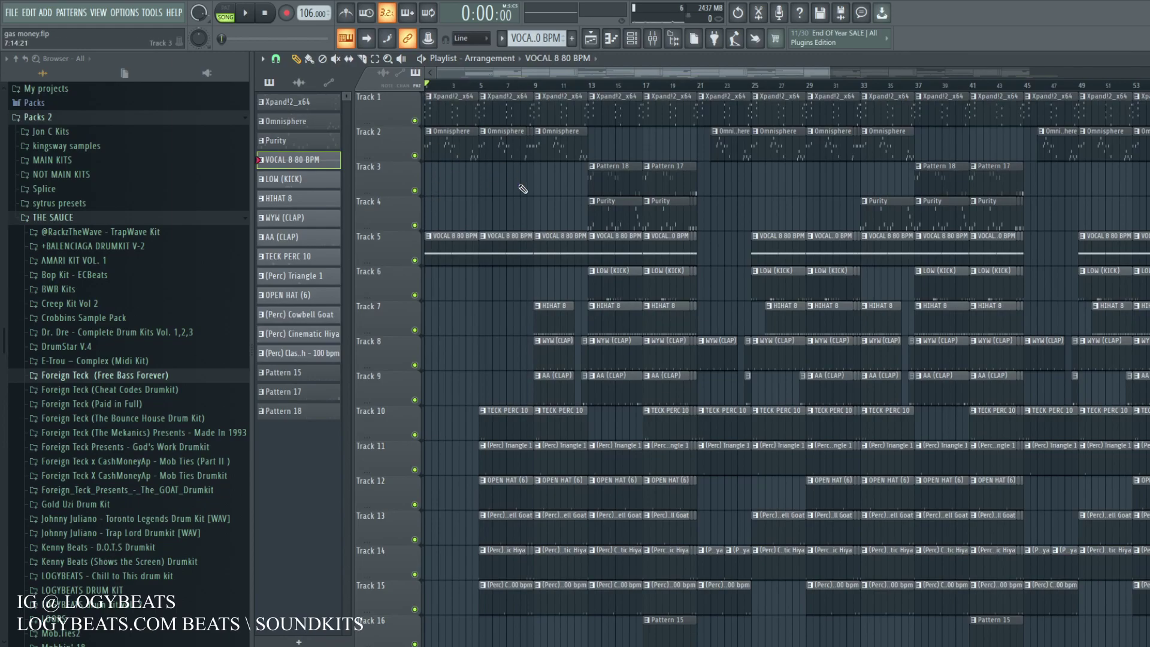
Highlight bars 9 to 12 in the playlist, clear that selection, and highlight bars 13 to 20 instead.
scroll(533, 94, "up", 2)
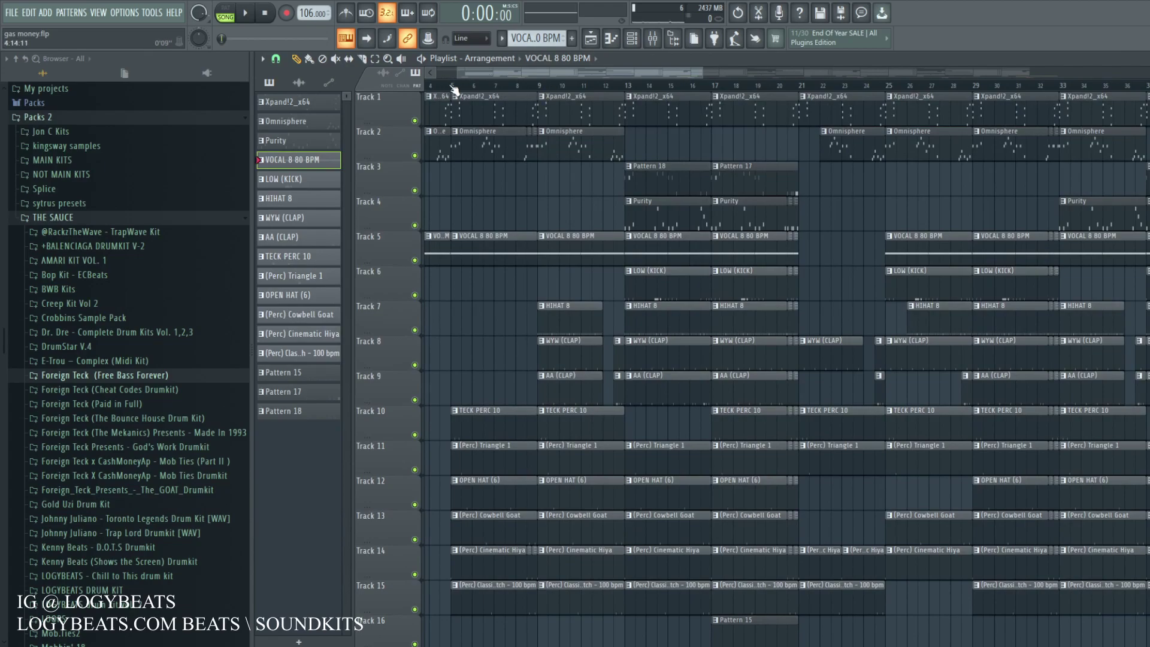
left_click_drag(537, 90, 625, 91)
scroll(557, 93, "down", 2)
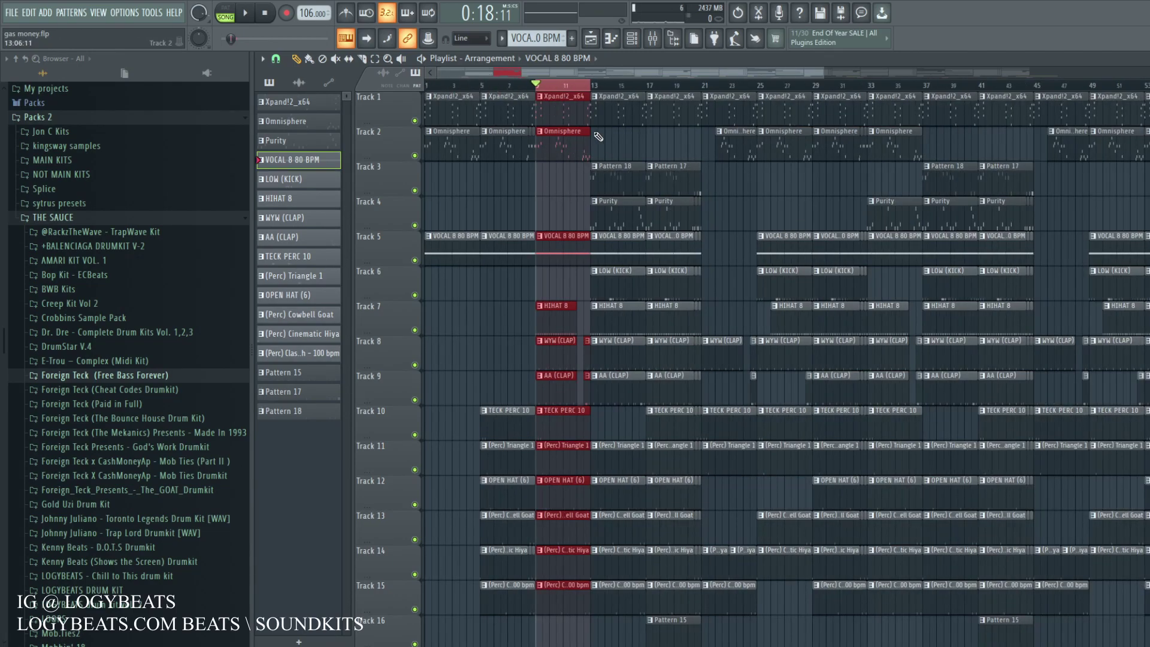
left_click(591, 90, "ctrl")
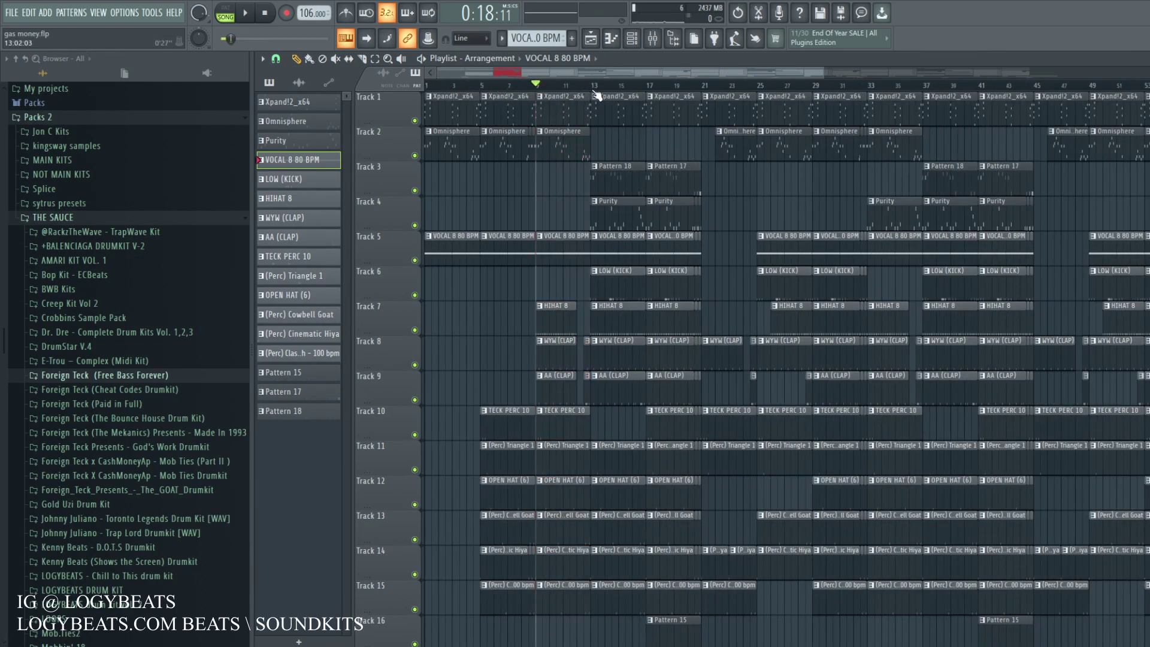
left_click_drag(591, 90, 702, 90)
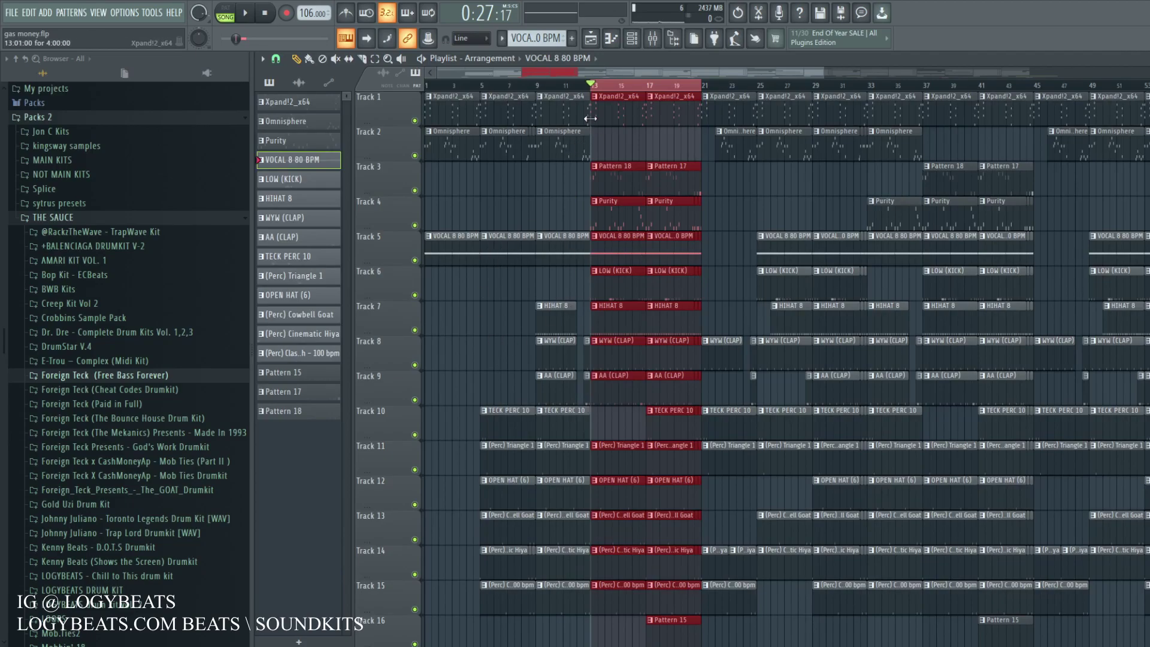
Select bars 5 to 12 in the playlist, then move the time selection back to bars 13 to 20.
scroll(586, 88, "down", 3)
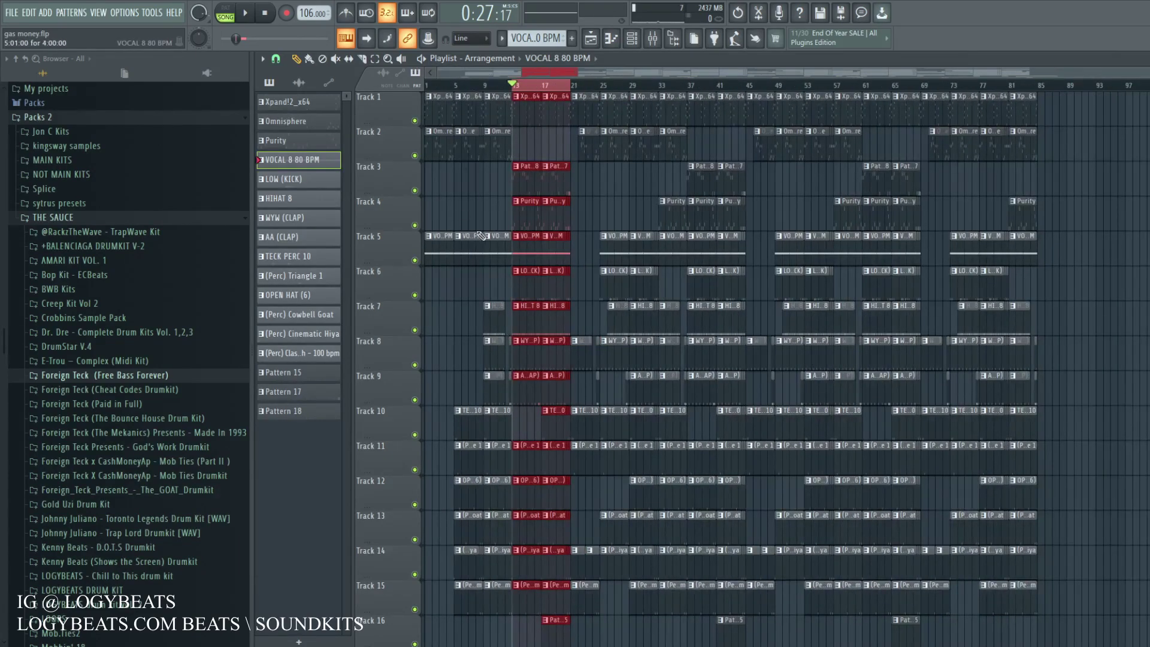
left_click_drag(460, 88, 515, 106)
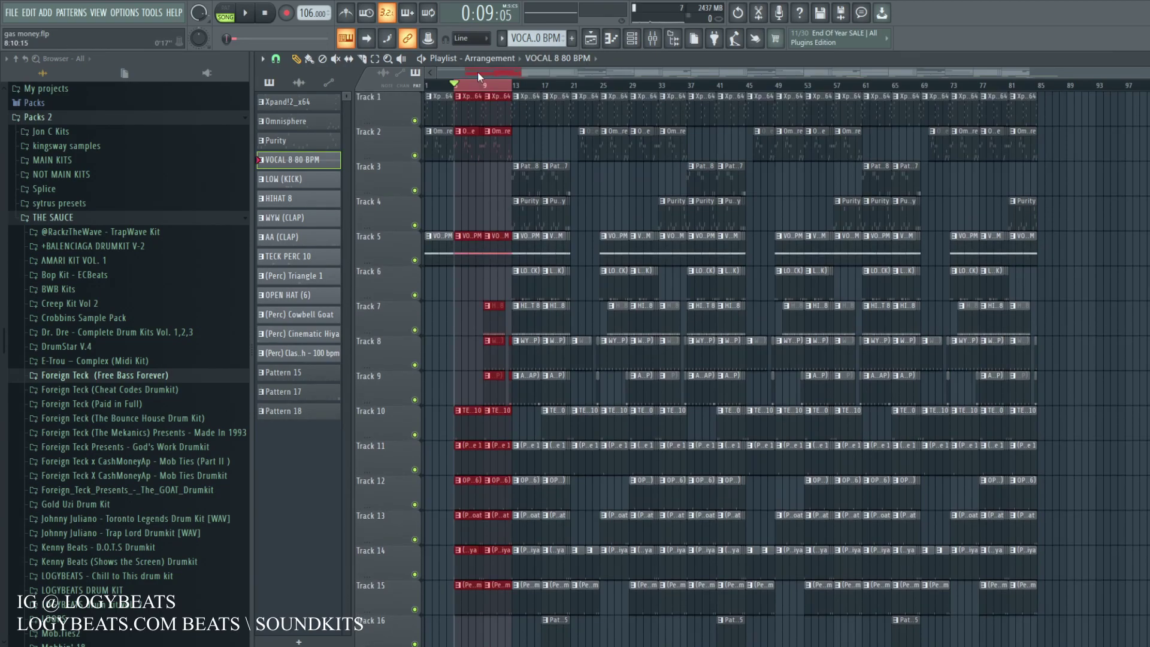
scroll(491, 90, "up", 2)
scroll(490, 90, "up", 1)
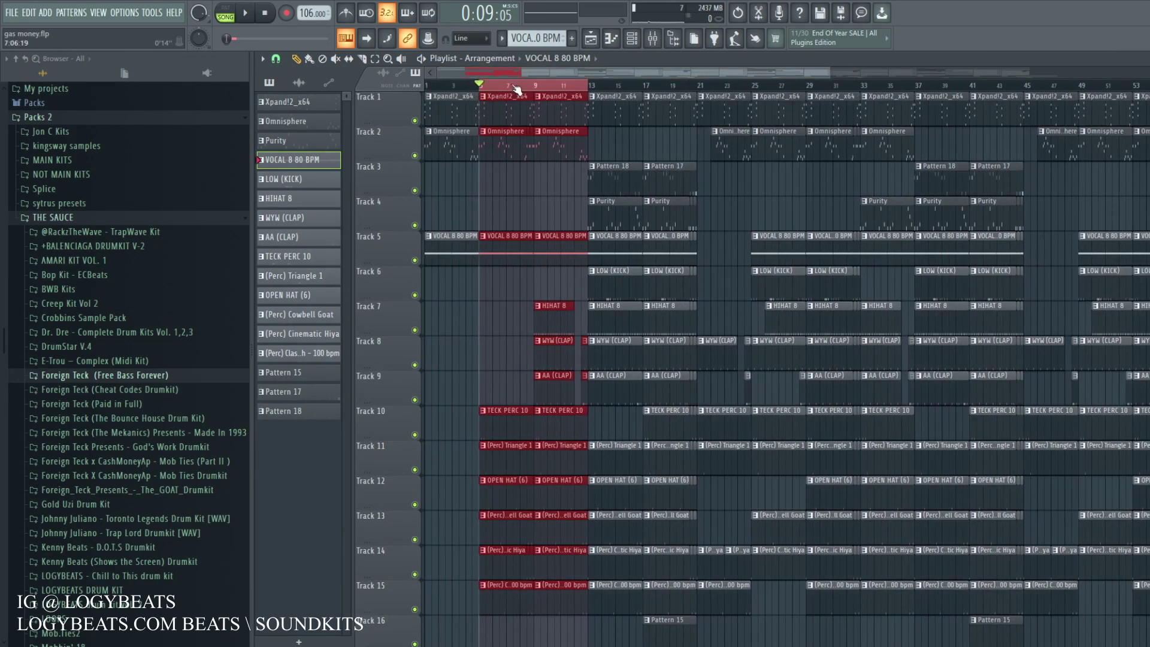
scroll(520, 86, "down", 3)
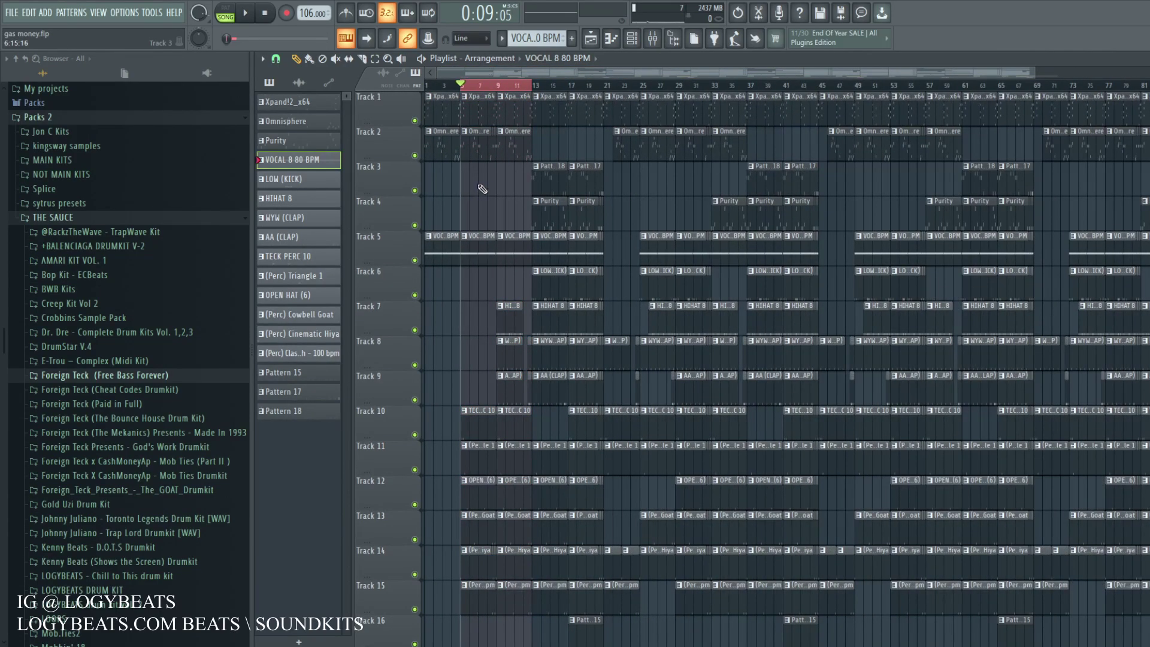
left_click_drag(517, 86, 611, 87)
Solo track 3 and briefly play its patterns in the selected bars 13 to 20.
scroll(536, 93, "up", 4)
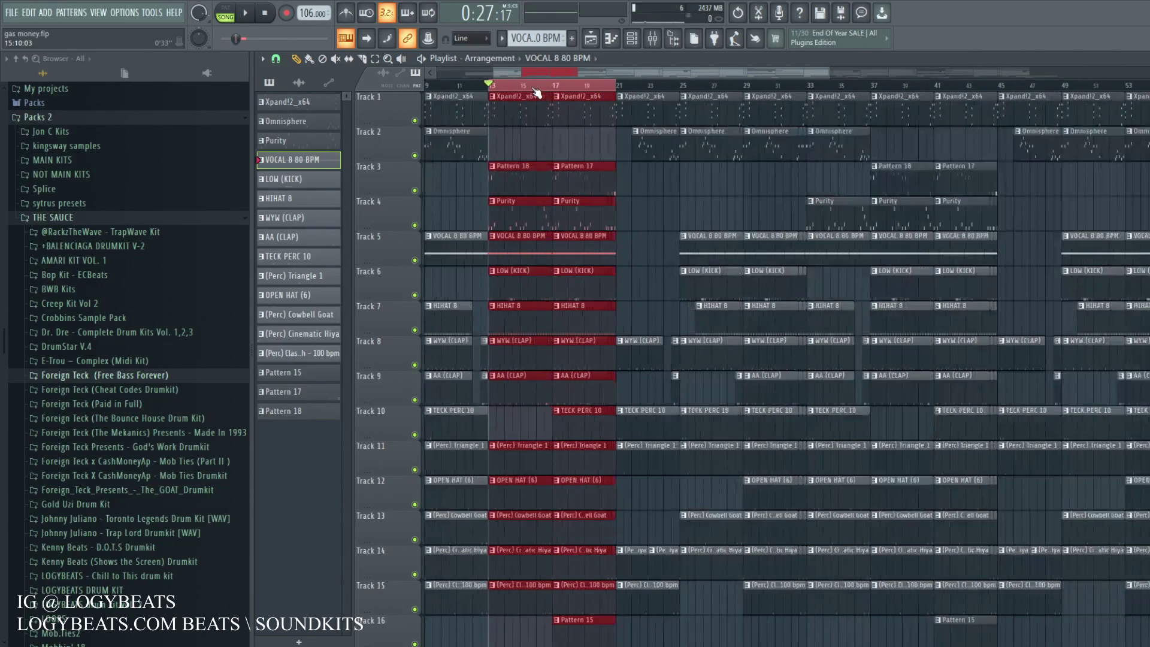
scroll(505, 78, "up", 2)
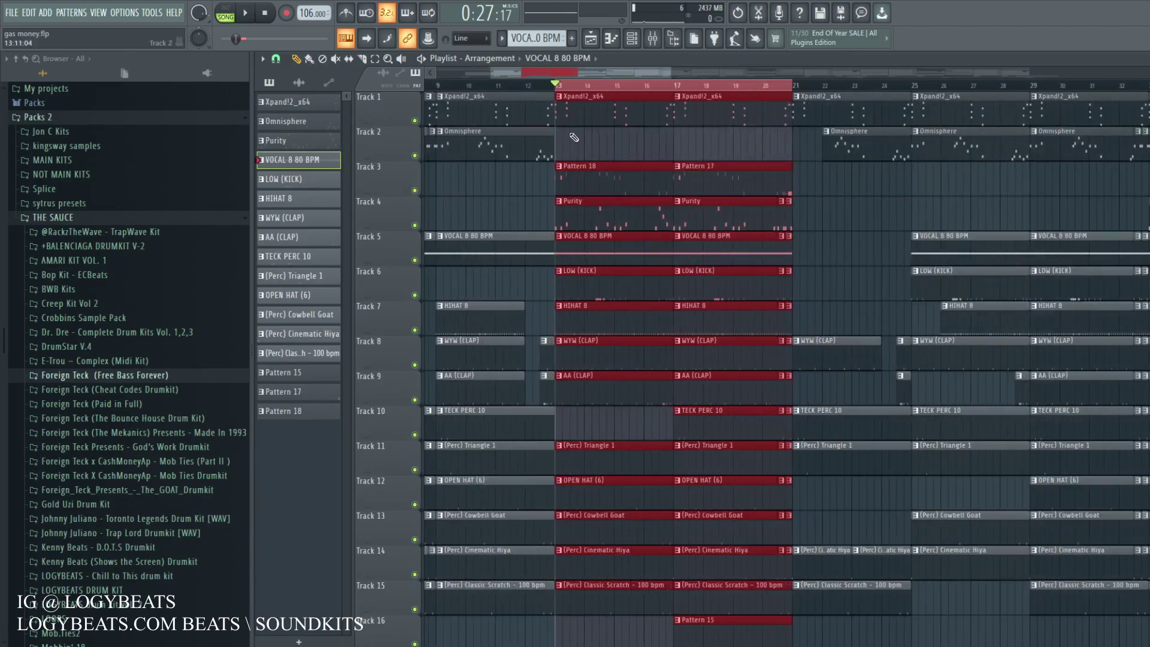
scroll(578, 156, "up", 1)
right_click(415, 191)
key("space")
key("space")
Solo track 4, enable track 3 with it, and play both together from bar 13.
right_click(415, 225)
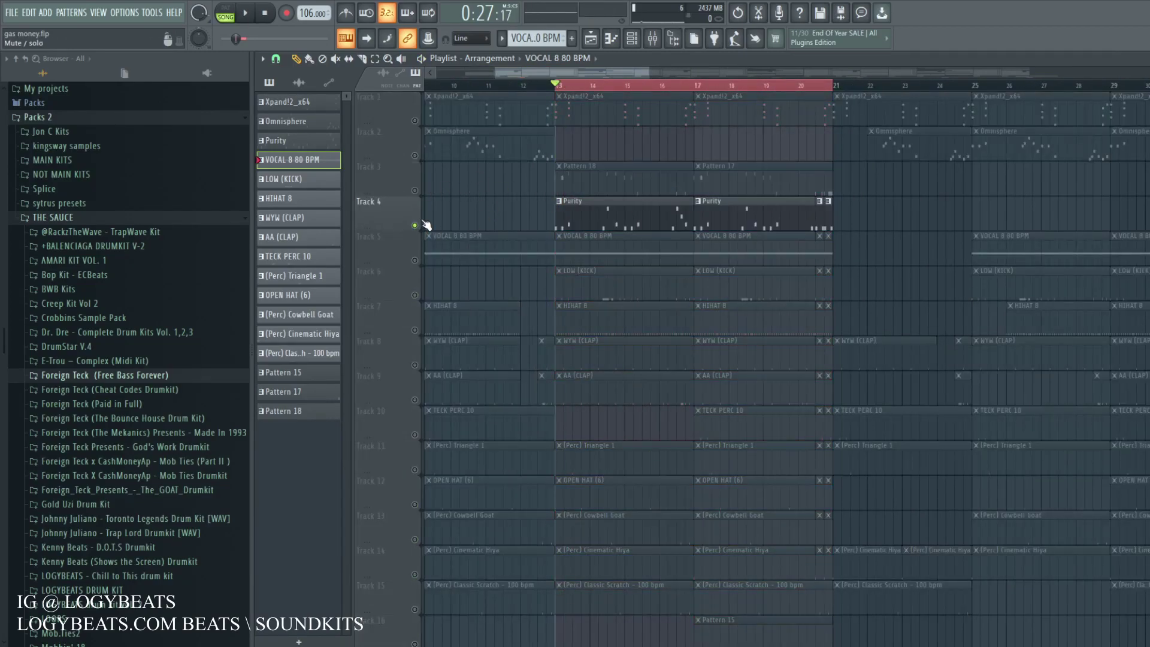
left_click(415, 191)
key("space")
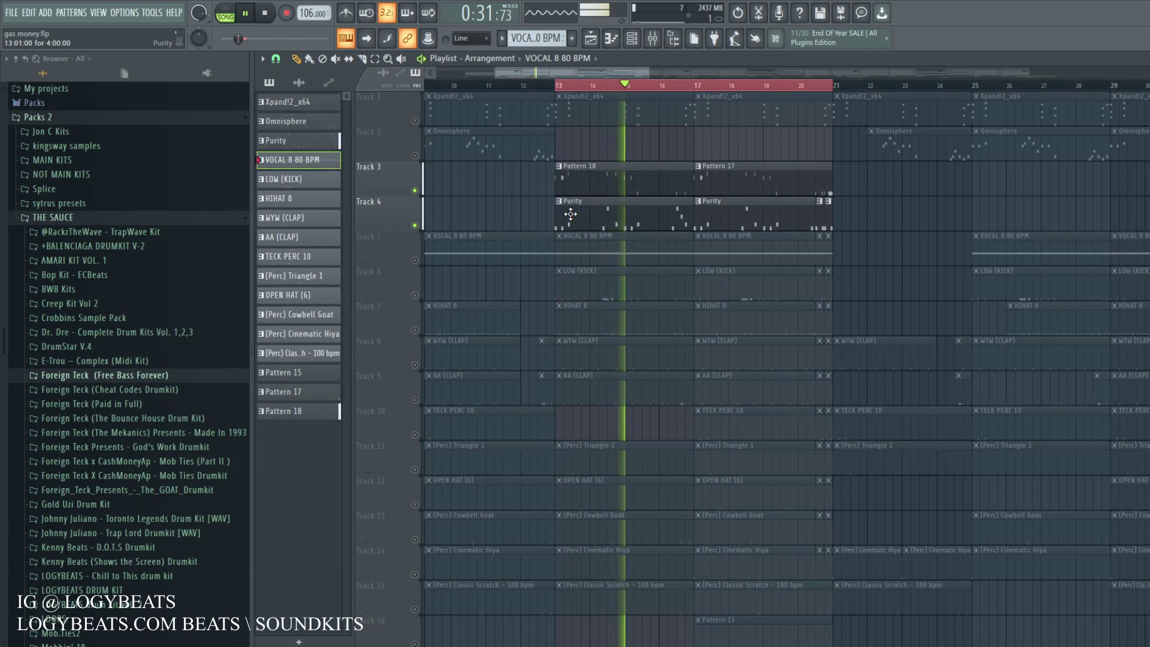
Stop playback, pick the Purity pattern, and inspect the Smallet layer in its Purity instrument before closing the window.
left_click(570, 214)
key("space")
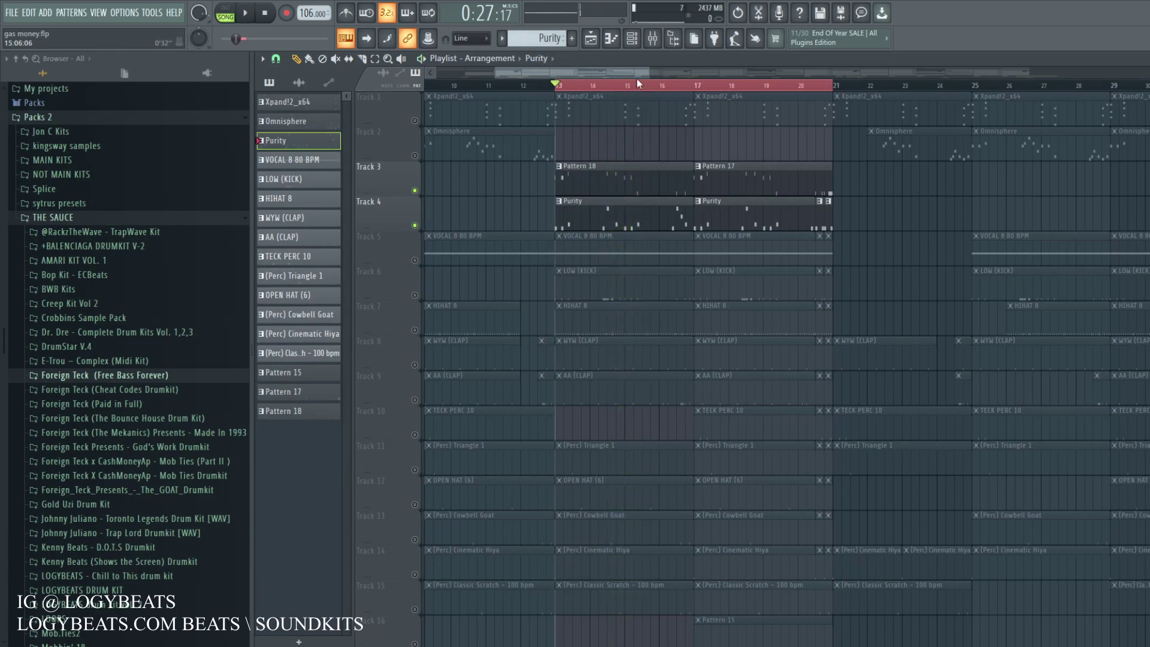
left_click(635, 41)
left_click(480, 309)
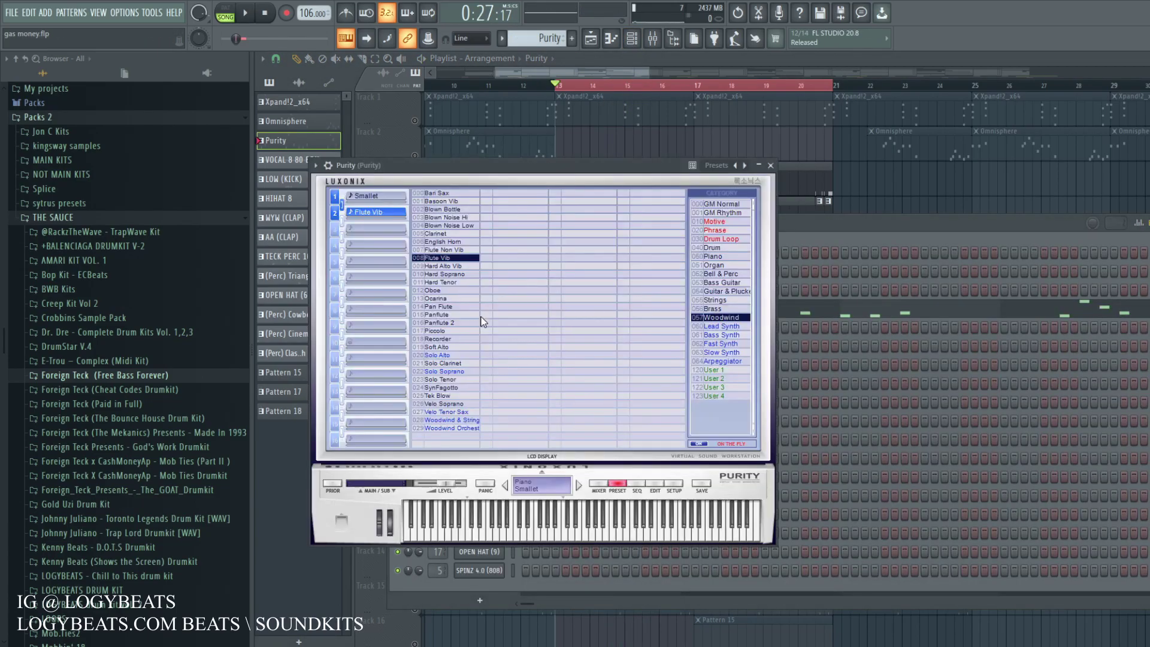
left_click(363, 195)
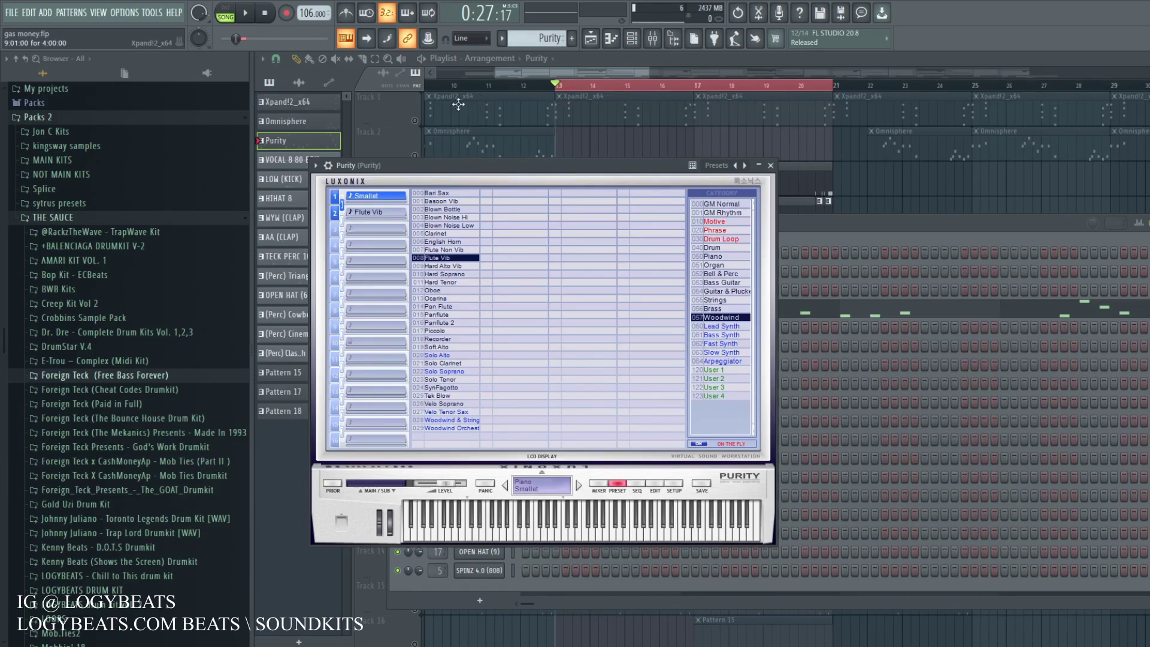
right_click(885, 186)
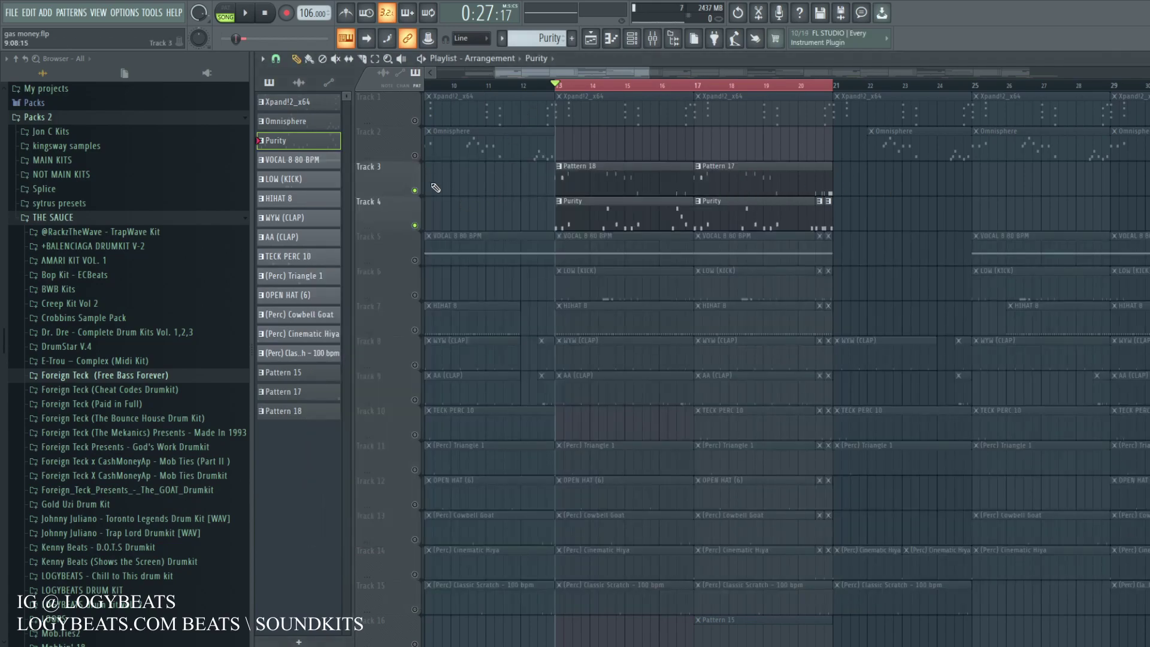
Unmute tracks 1, 2 and 5 and play them with tracks 3 and 4 from bar 13.
left_click(415, 155)
left_click(415, 121)
left_click(415, 260)
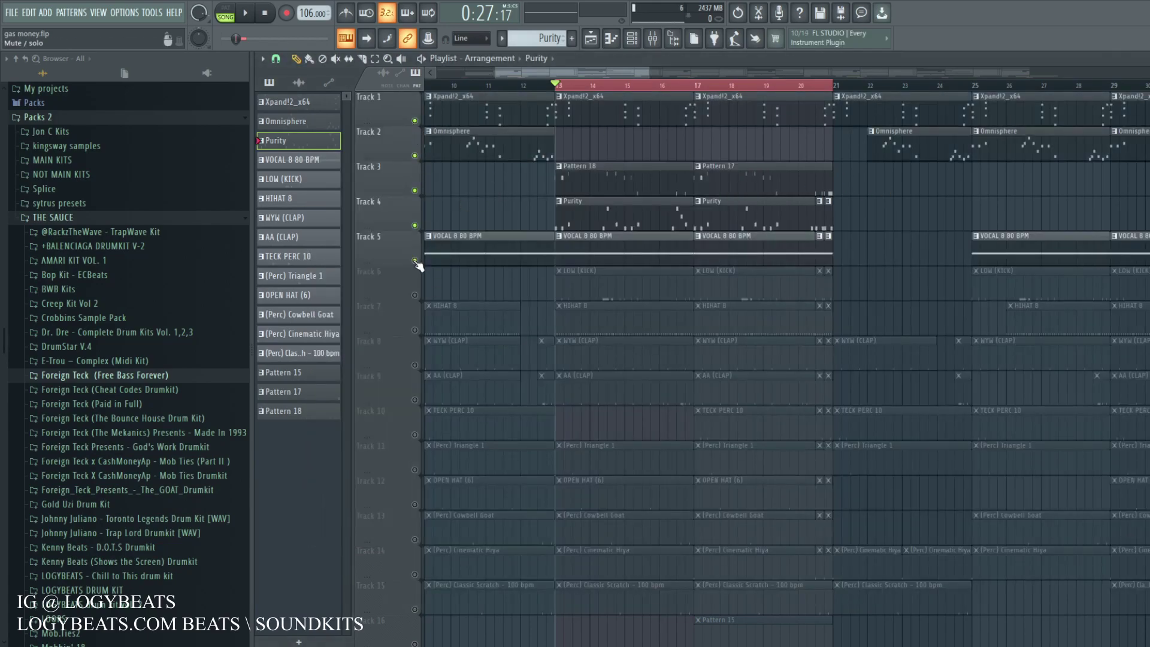
key("space")
scroll(505, 95, "down", 4)
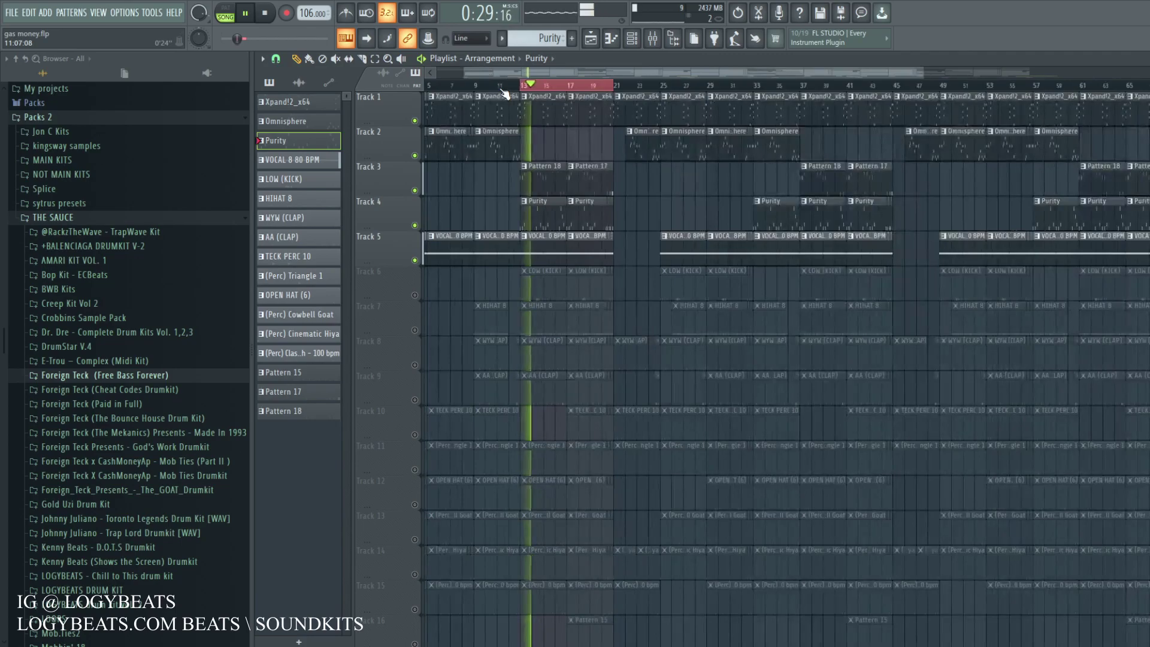
scroll(505, 93, "up", 2)
key("space")
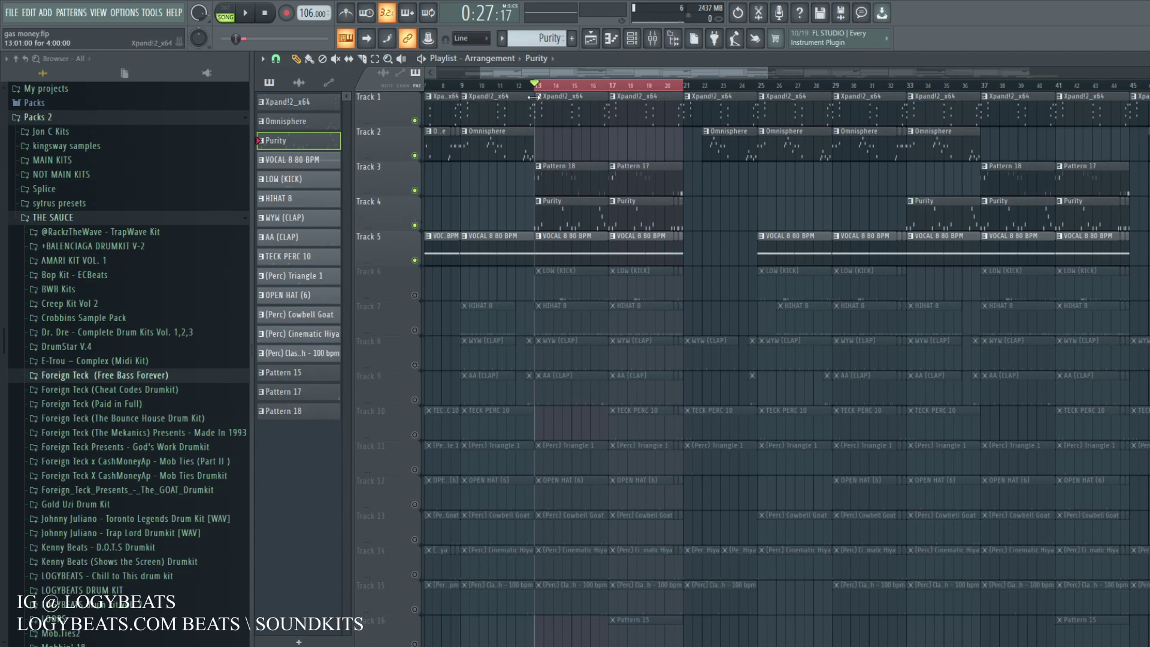
Unmute all playlist tracks and select bars 21 to 36 across the arrangement.
scroll(539, 89, "down", 2)
right_click(416, 295)
right_click(415, 295)
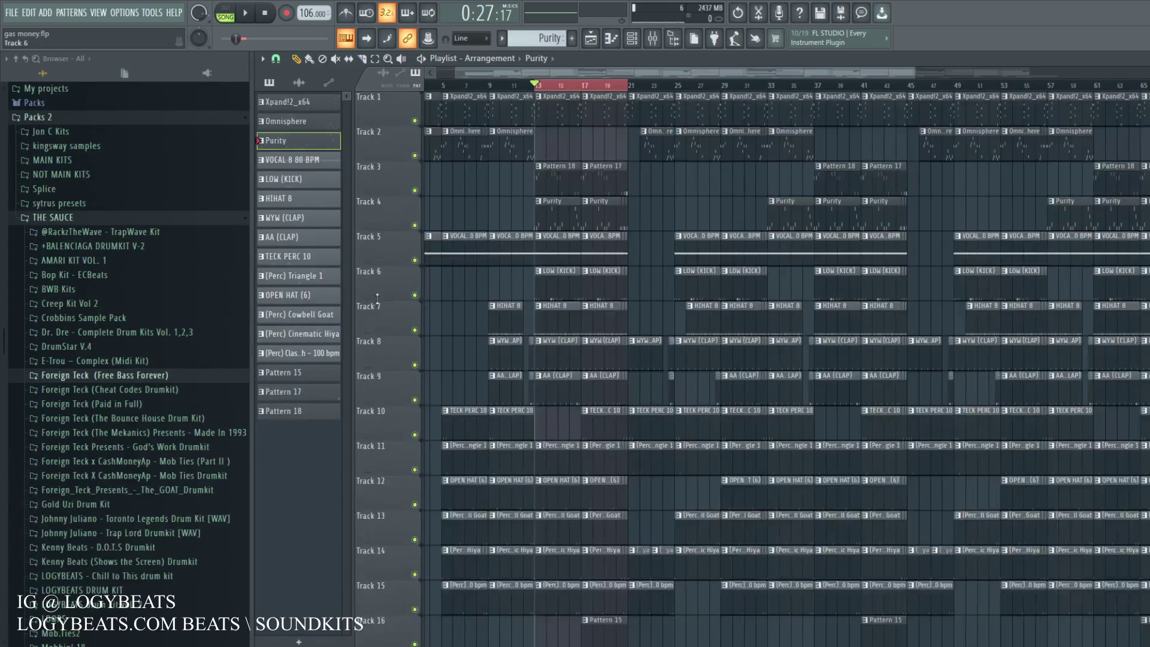
scroll(548, 276, "down", 3)
scroll(549, 275, "up", 3)
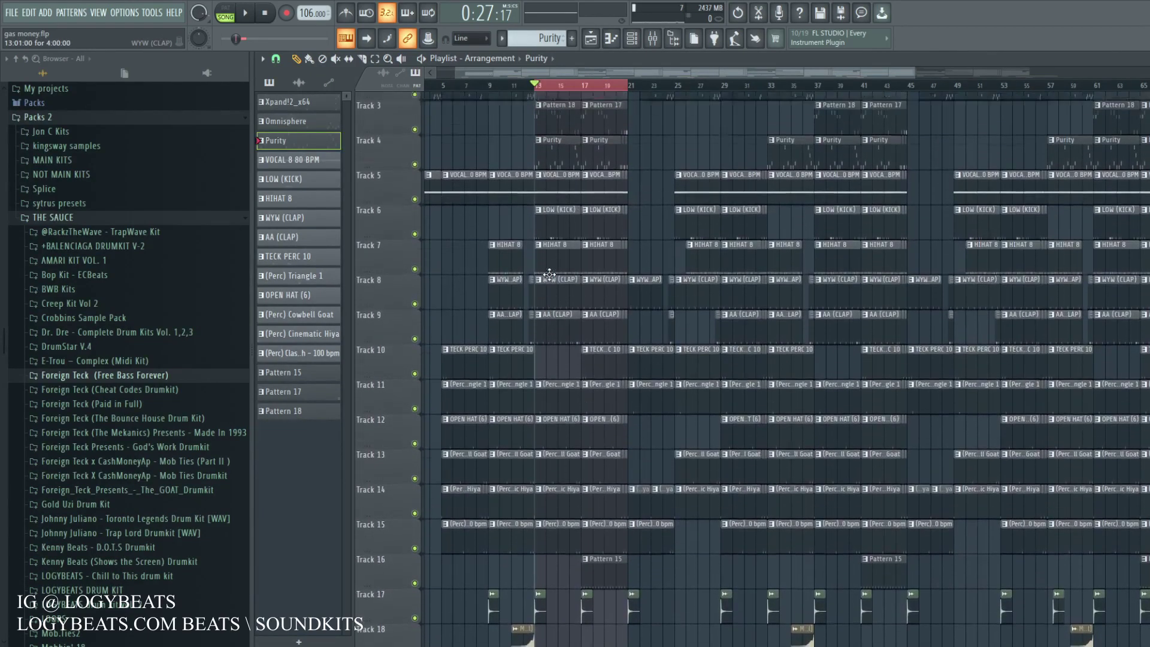
scroll(580, 88, "down", 2)
right_click(581, 88)
left_click_drag(574, 88, 700, 90)
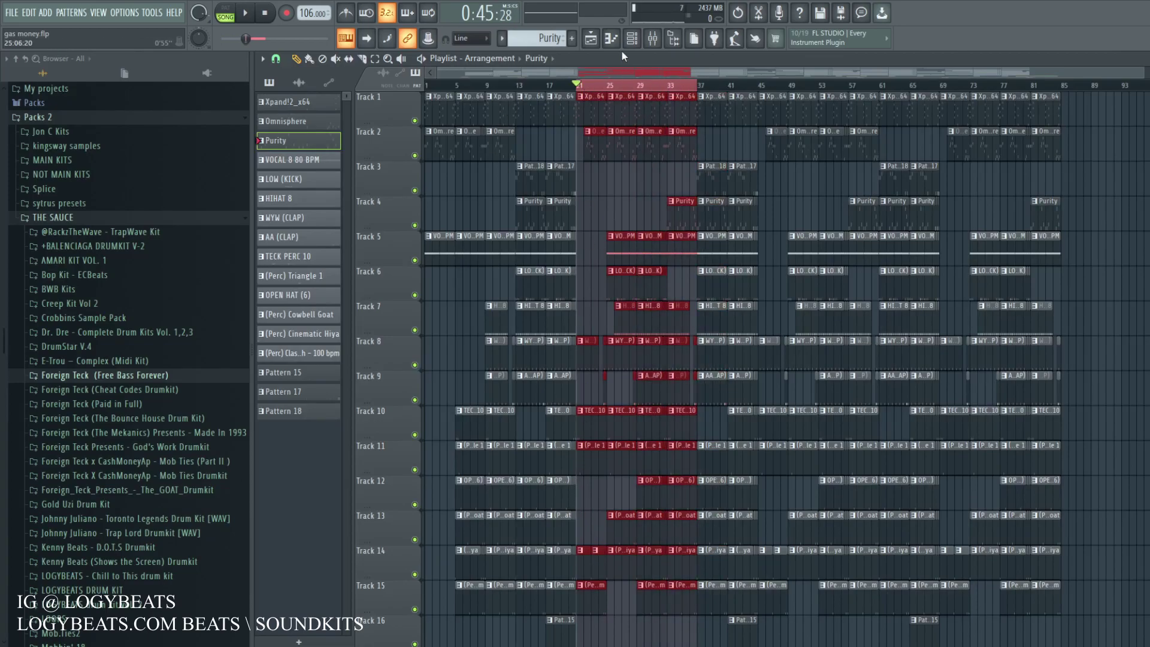
Play the full arrangement briefly from bar 17, then stop playback.
left_click(548, 87)
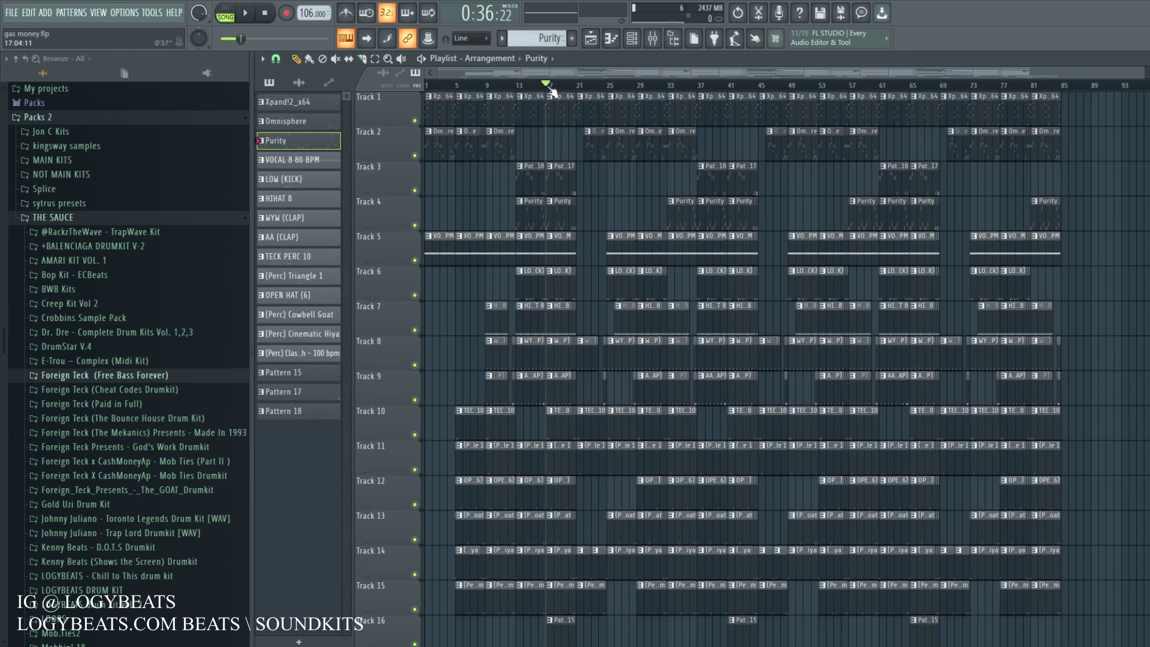
key("space")
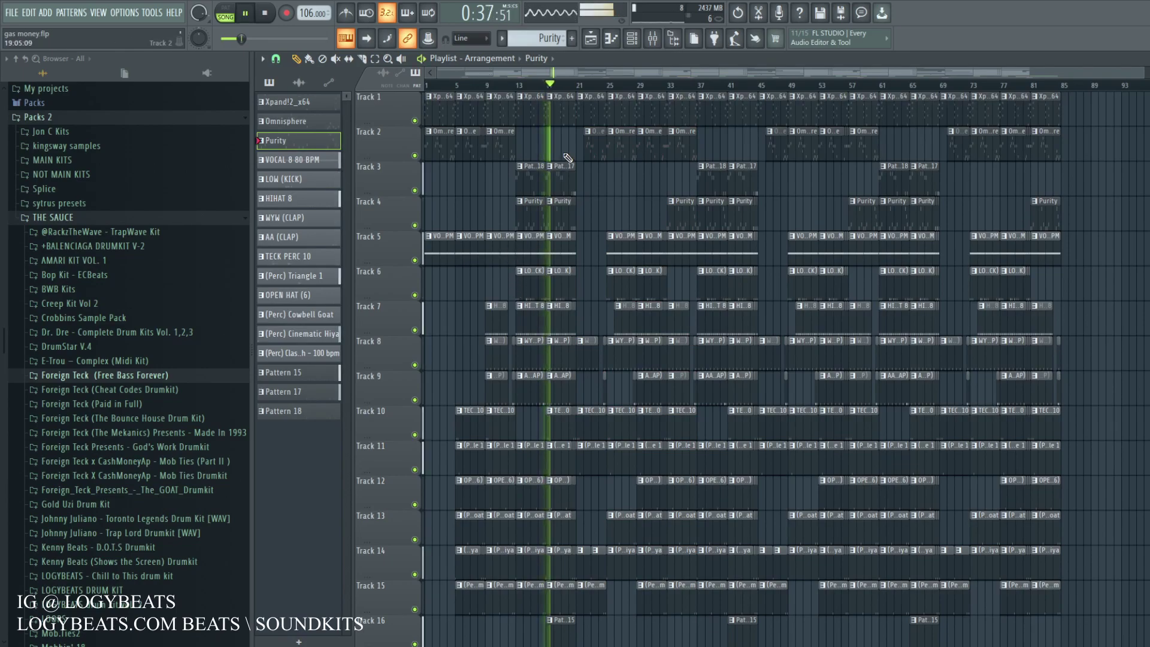
scroll(586, 312, "down", 3)
key("space")
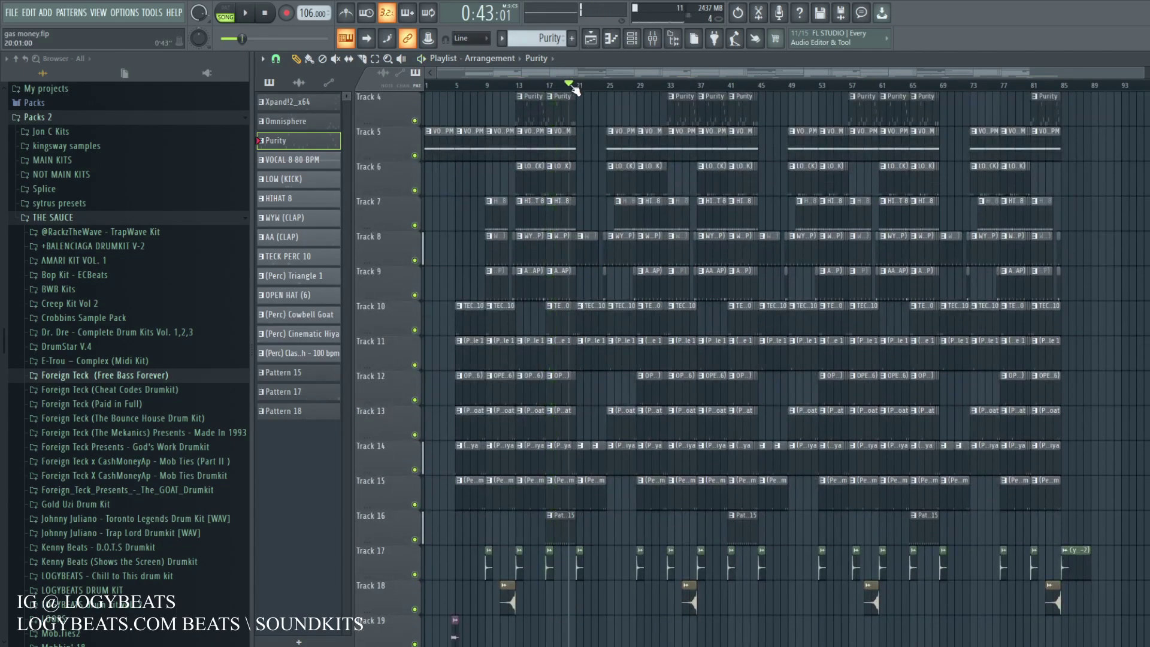
Play the full arrangement from bar 21 through to bar 29, then stop playback.
left_click(573, 87)
scroll(573, 88, "up", 2)
scroll(574, 89, "up", 3)
left_click(585, 88)
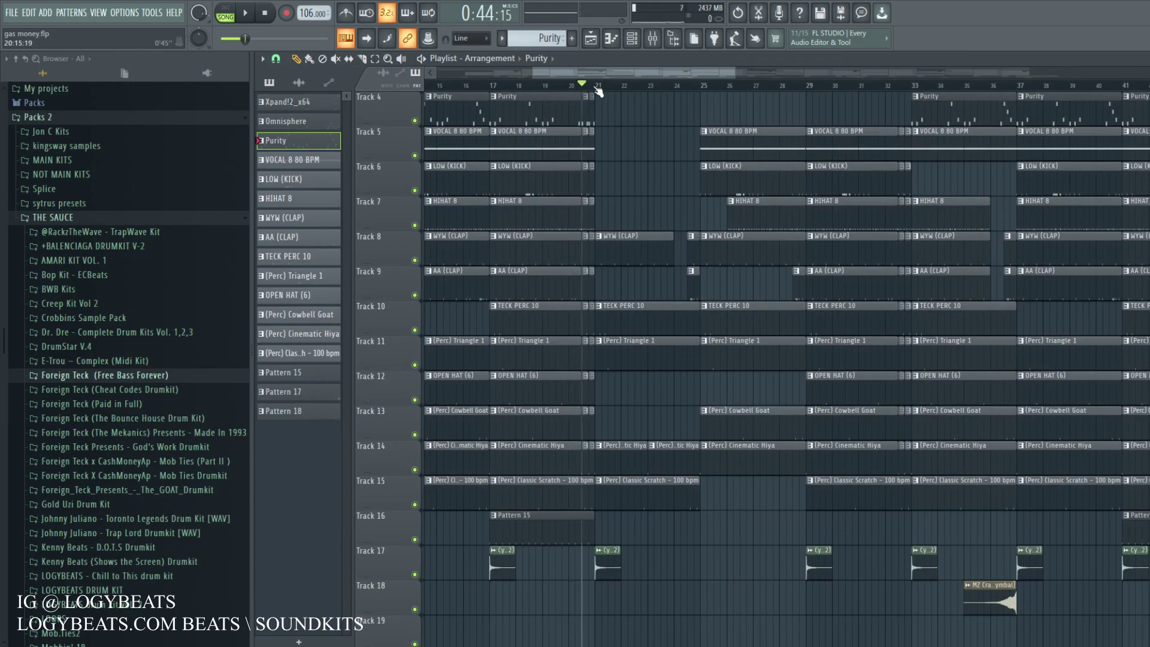
left_click(597, 88)
scroll(597, 88, "up", 1)
scroll(597, 88, "up", 1)
key("space")
scroll(599, 203, "up", 3)
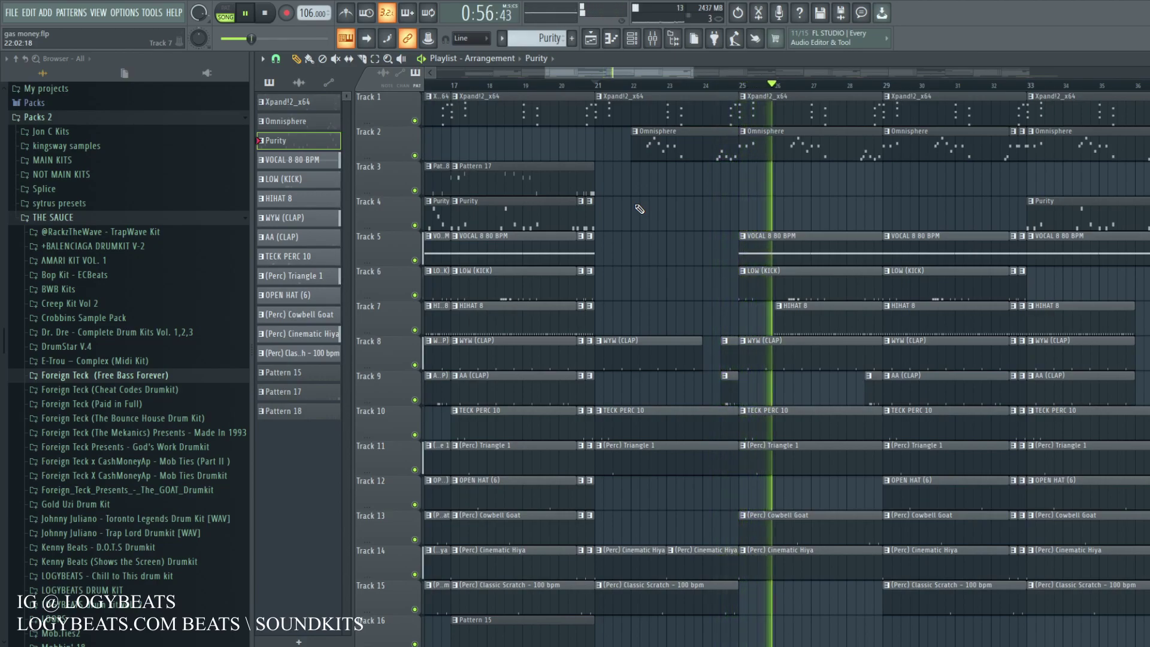
scroll(596, 81, "down", 5)
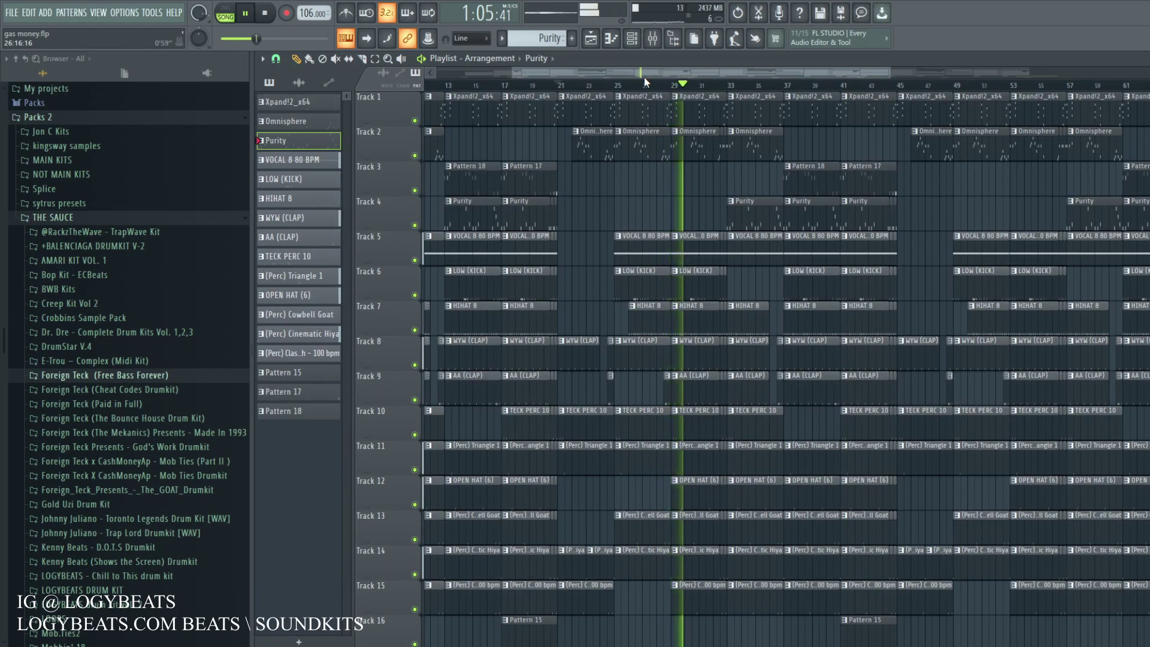
key("space")
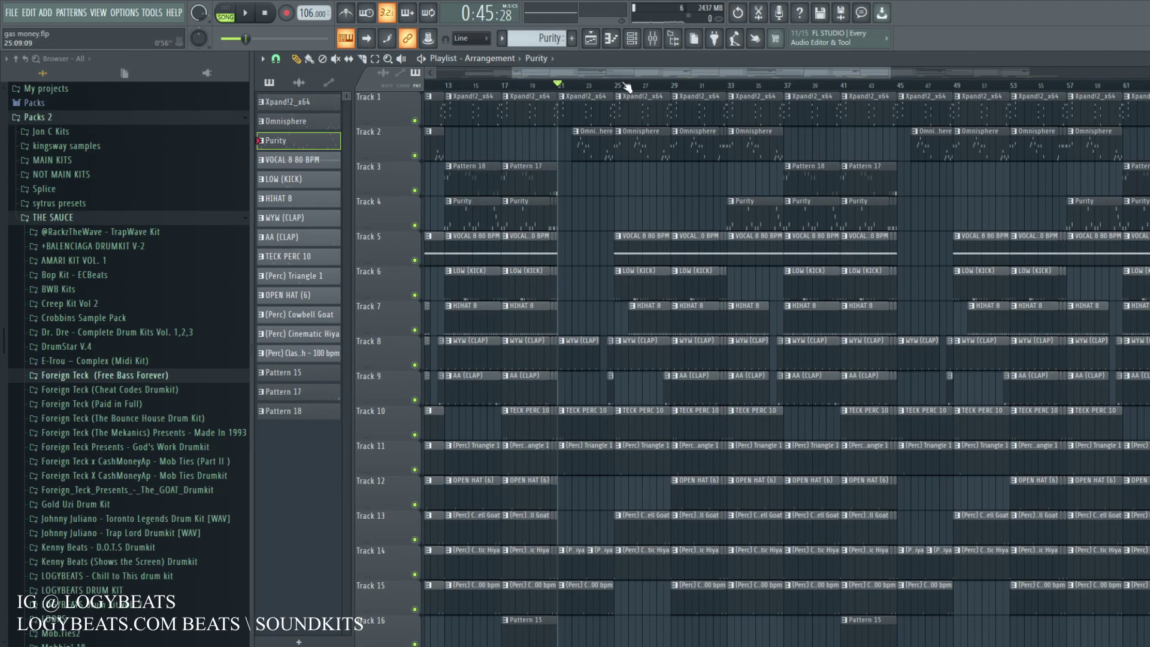
Mark out bars 21 to 36, then bars 37 to 44, to review these two sections.
left_click_drag(569, 85, 783, 87)
left_click(746, 90)
left_click_drag(782, 87, 564, 107)
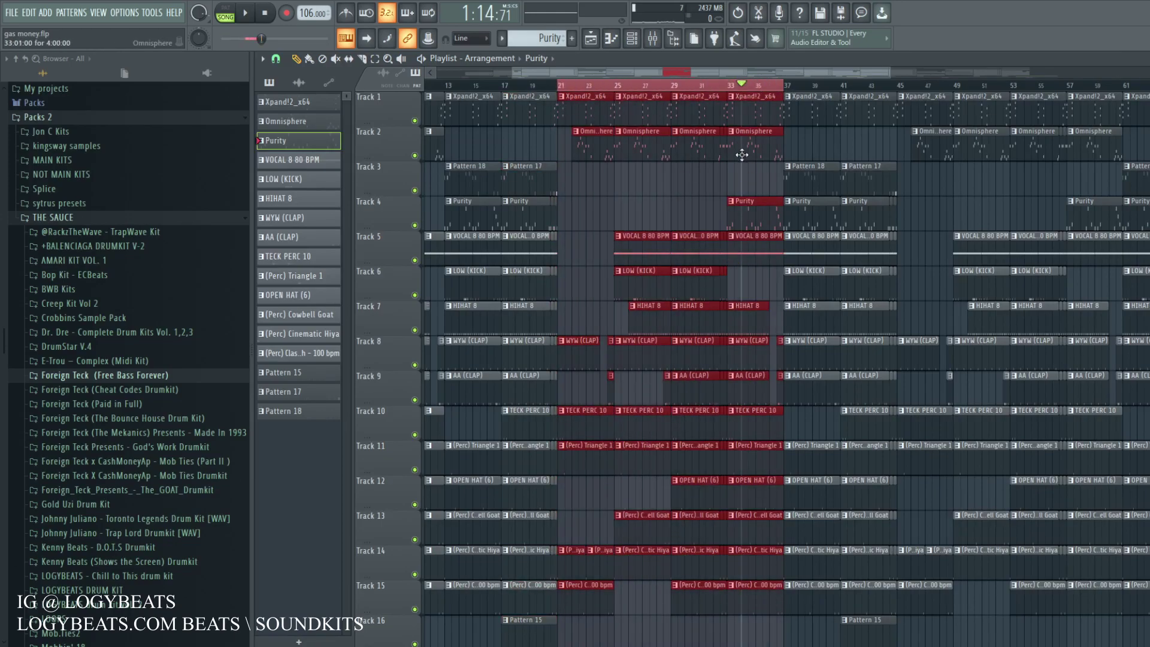
left_click_drag(797, 106, 887, 91)
scroll(887, 91, "down", 1)
scroll(887, 91, "down", 2)
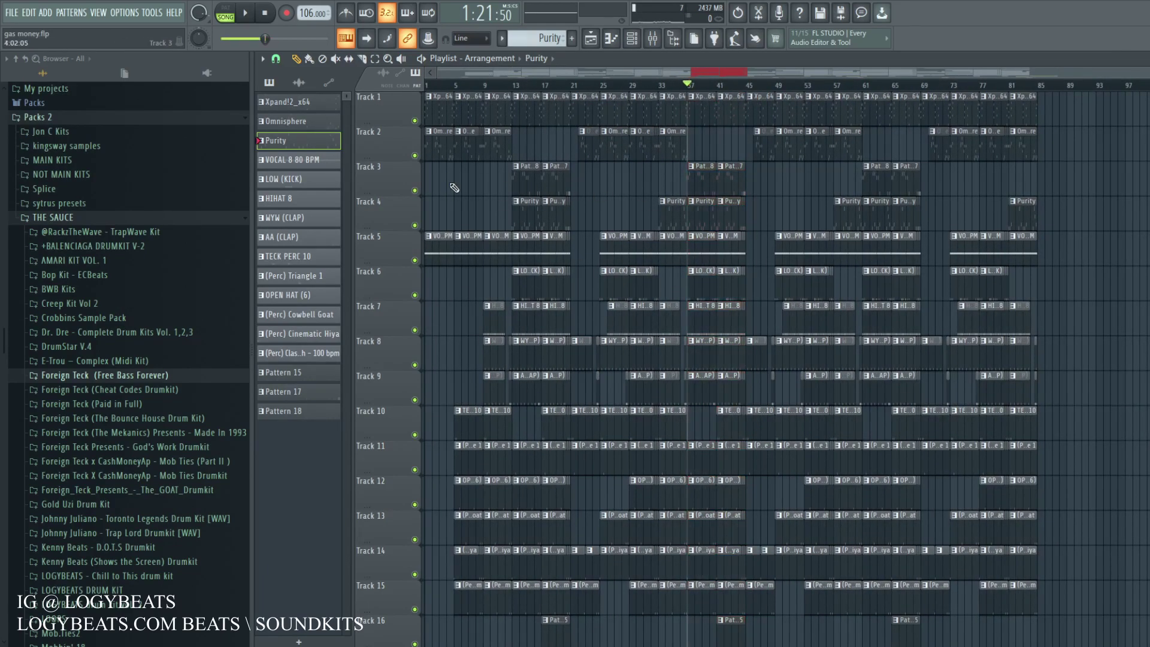
Compare the selected bars 21 to 28 with bars 12 to 20, then clear the selection and return the playhead to bar 9.
left_click_drag(574, 91, 628, 88)
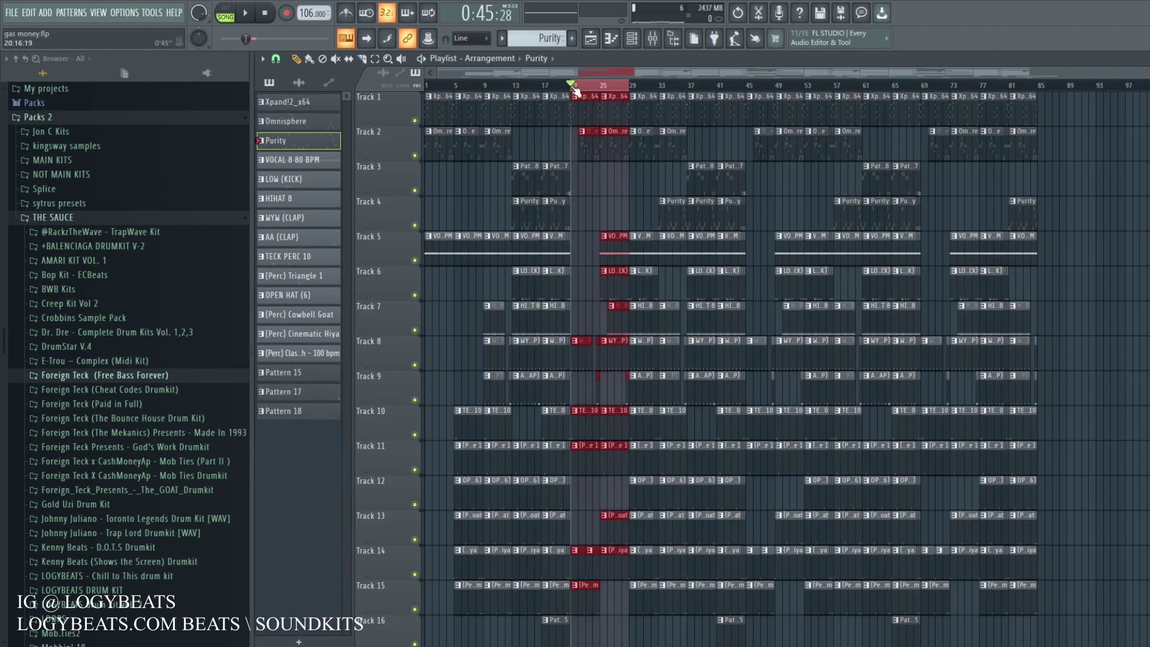
scroll(574, 90, "up", 1)
left_click(495, 89)
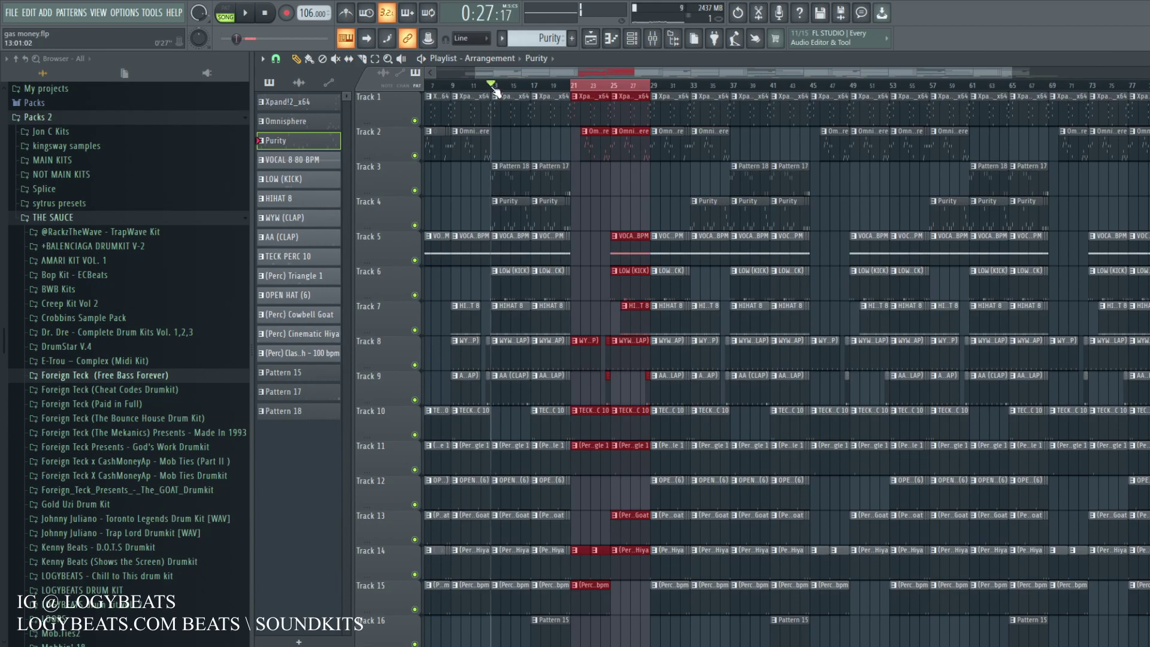
left_click_drag(483, 90, 570, 89)
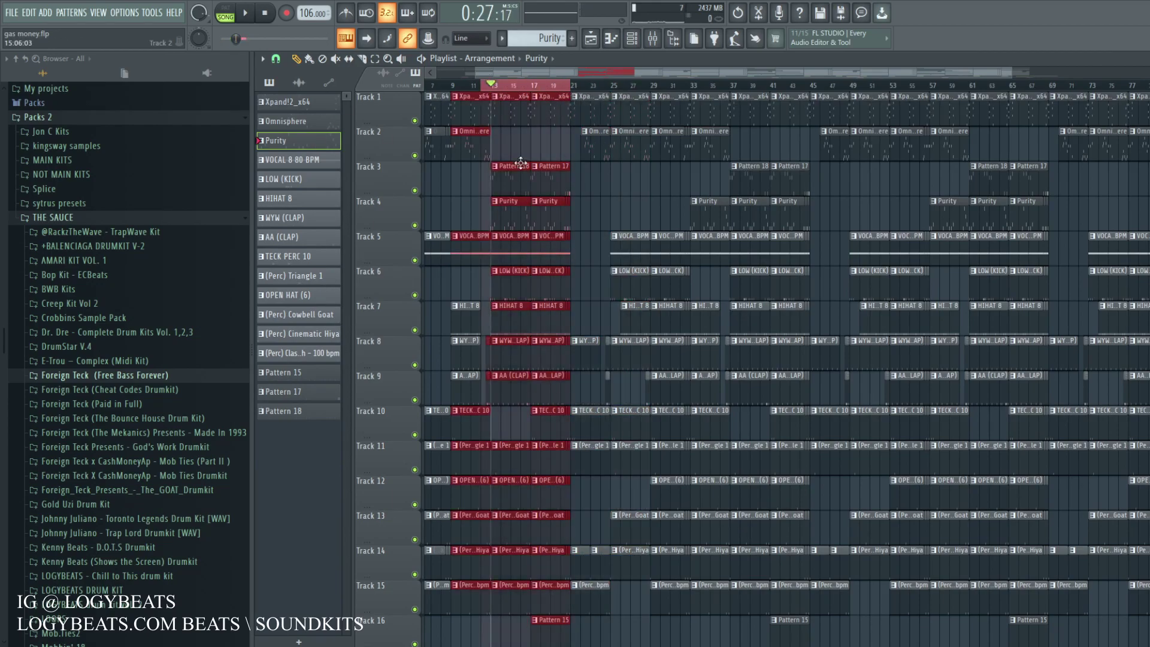
left_click(453, 89)
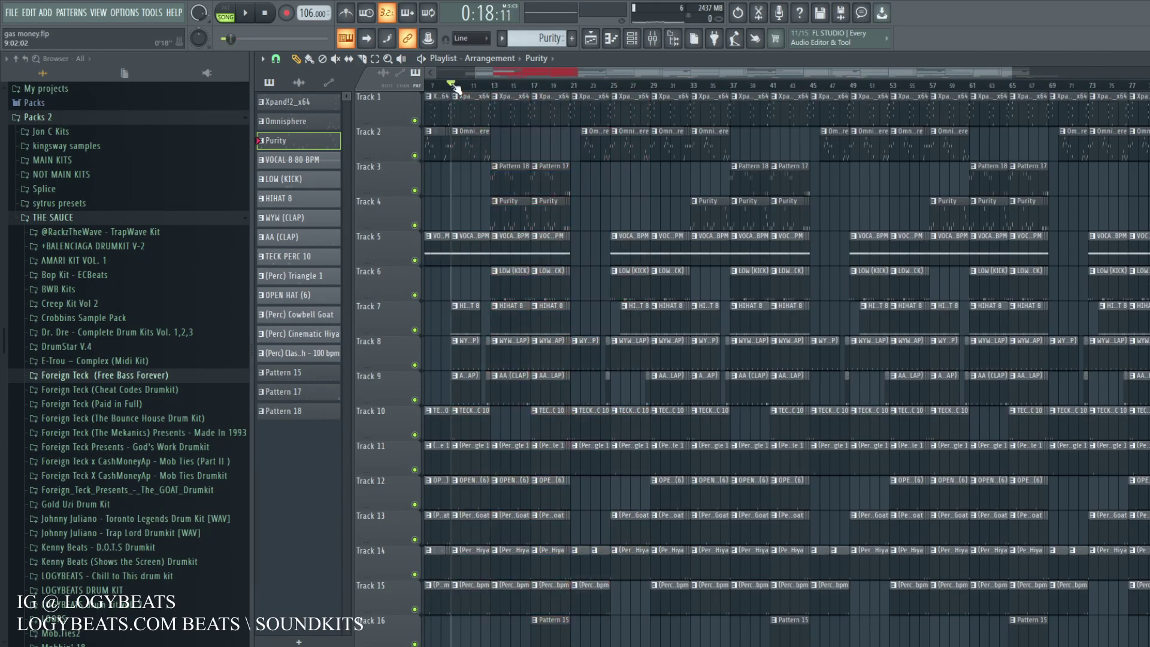
scroll(506, 96, "up", 1)
scroll(569, 96, "up", 1)
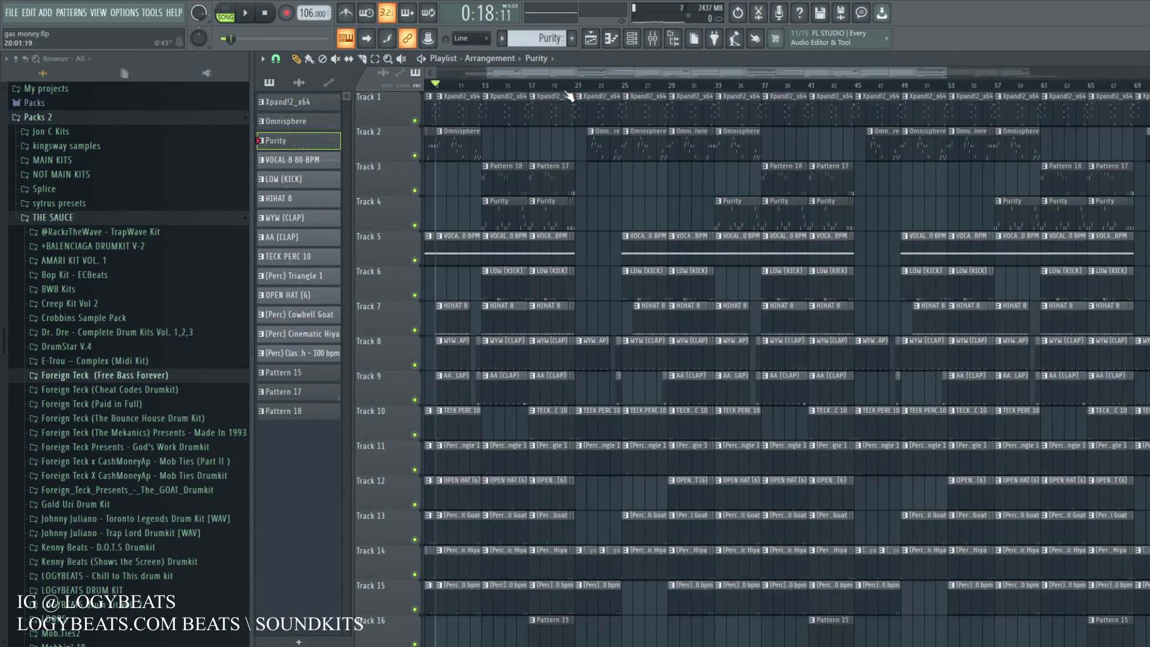
scroll(570, 96, "up", 1)
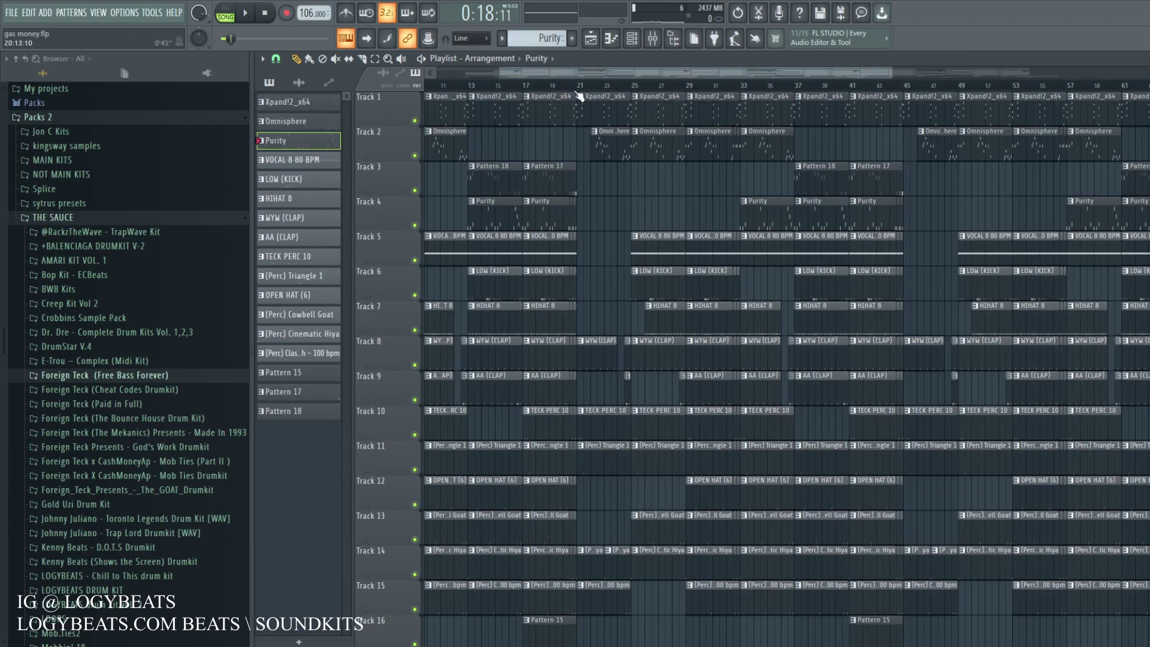
Select bars 21 to 36 to review the section, then clear the selection and view the whole arrangement.
left_click_drag(578, 88, 792, 88)
left_click(792, 89, "ctrl")
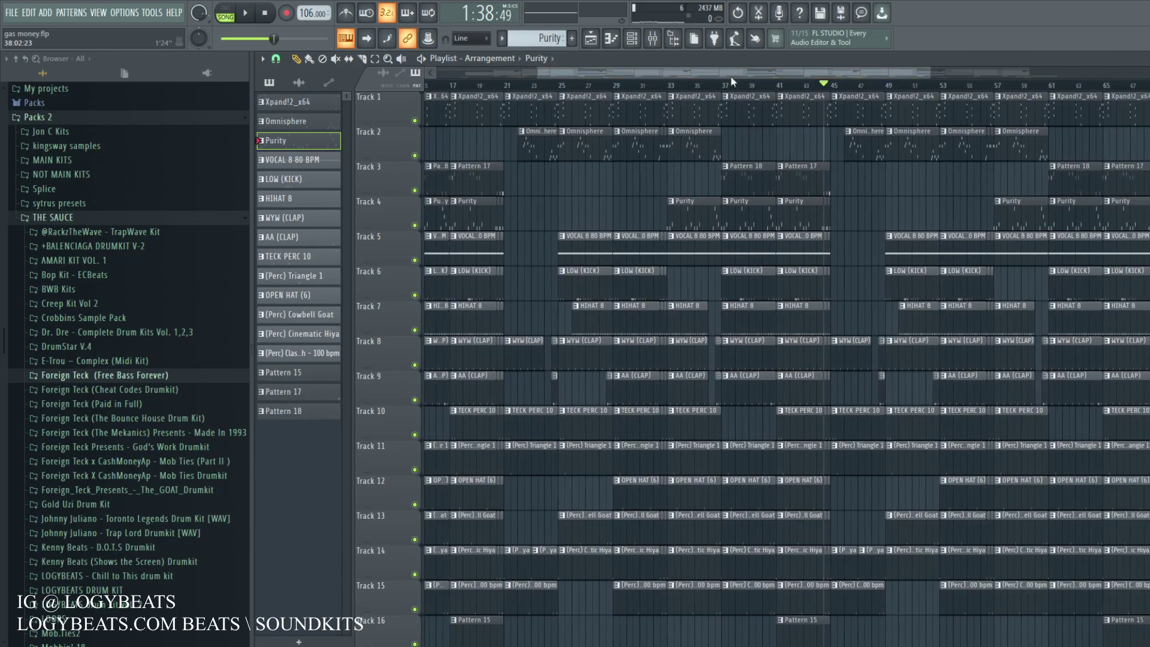
scroll(751, 74, "down", 4)
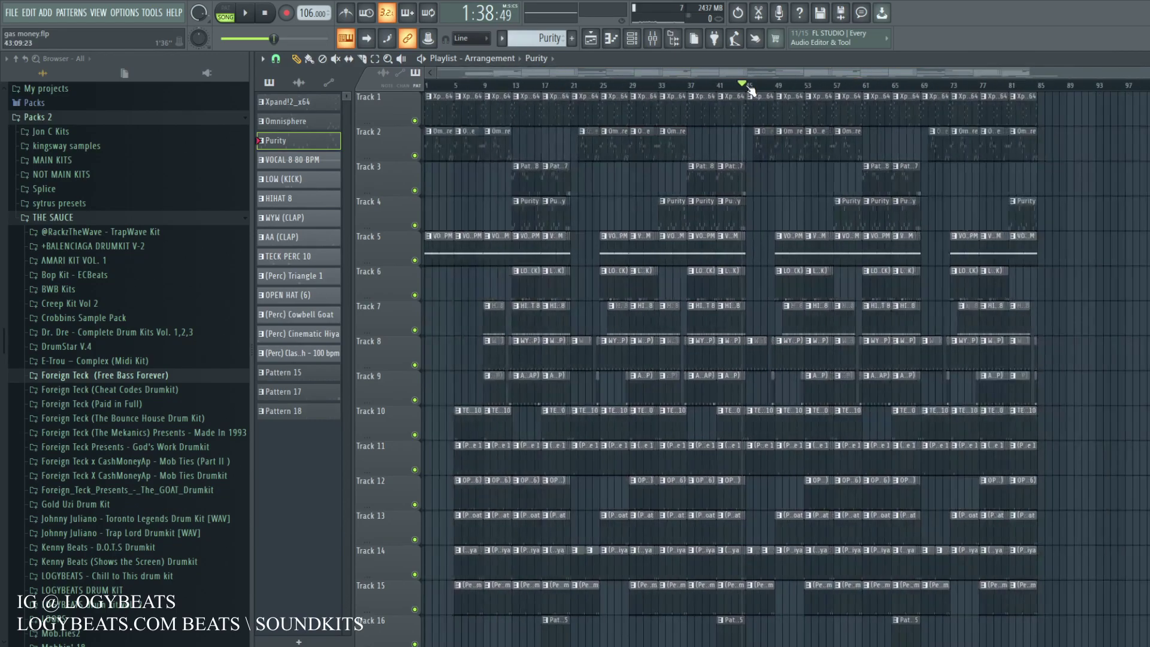
Select all clips from bar 45 to the end of the arrangement, then clear the selection.
left_click_drag(1079, 118, 747, 599)
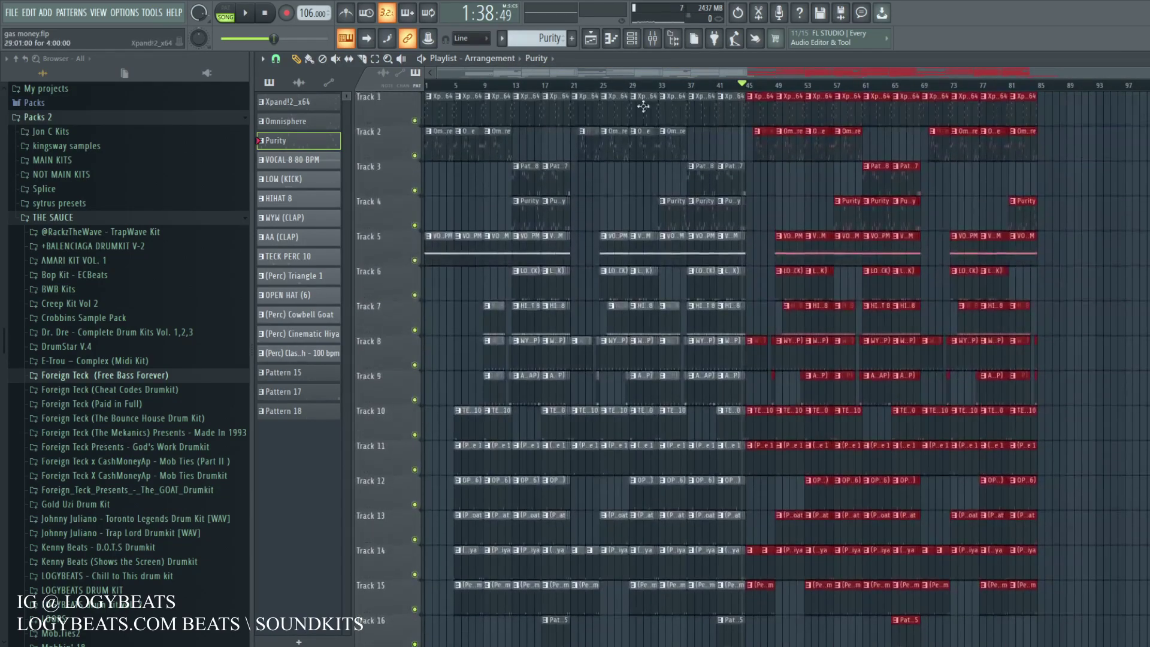
left_click(795, 193, "ctrl")
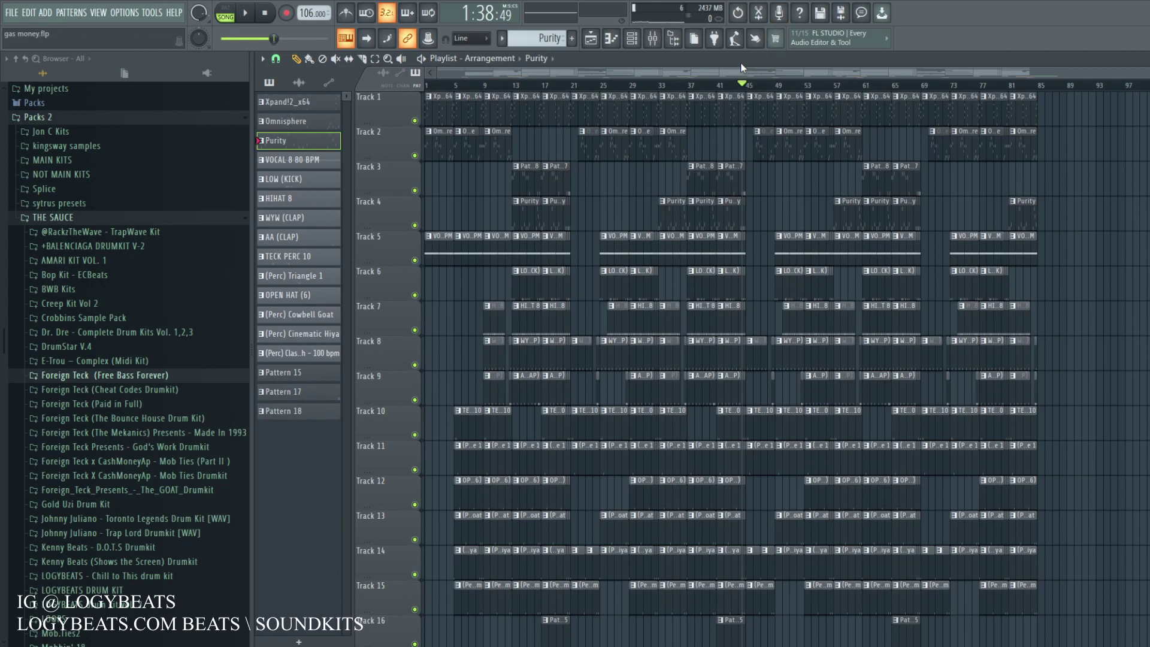
scroll(732, 74, "up", 3)
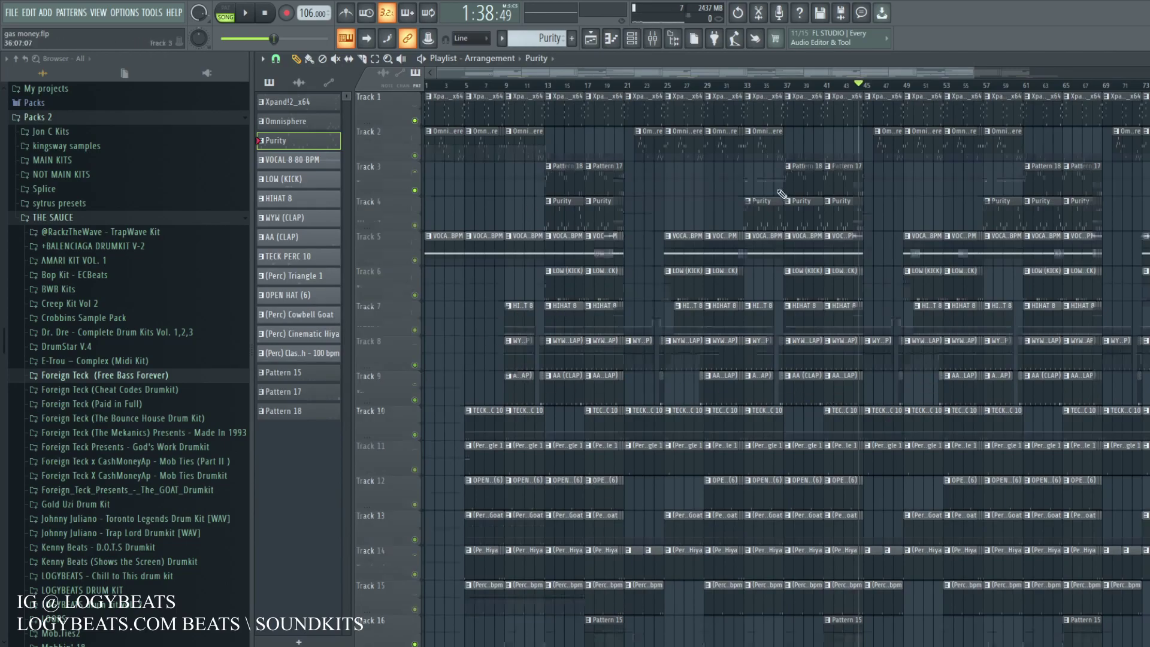
scroll(620, 91, "down", 3)
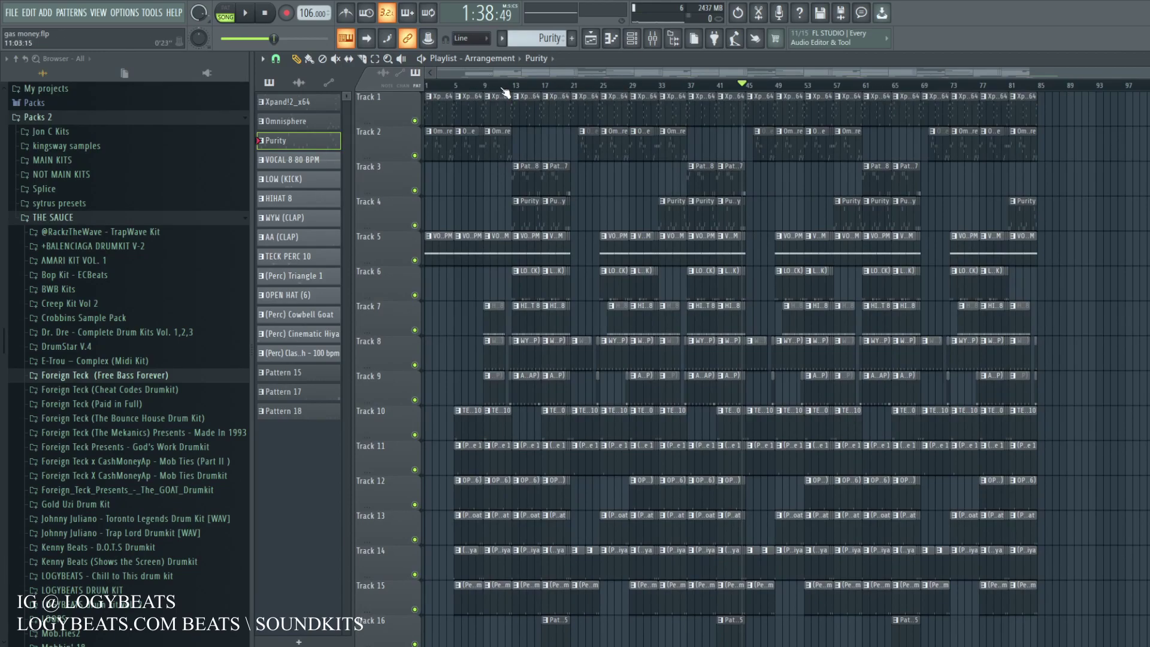
Mark out bars 1 to 12, then bars 21 to 44, to compare the two sections.
left_click_drag(519, 90, 427, 90)
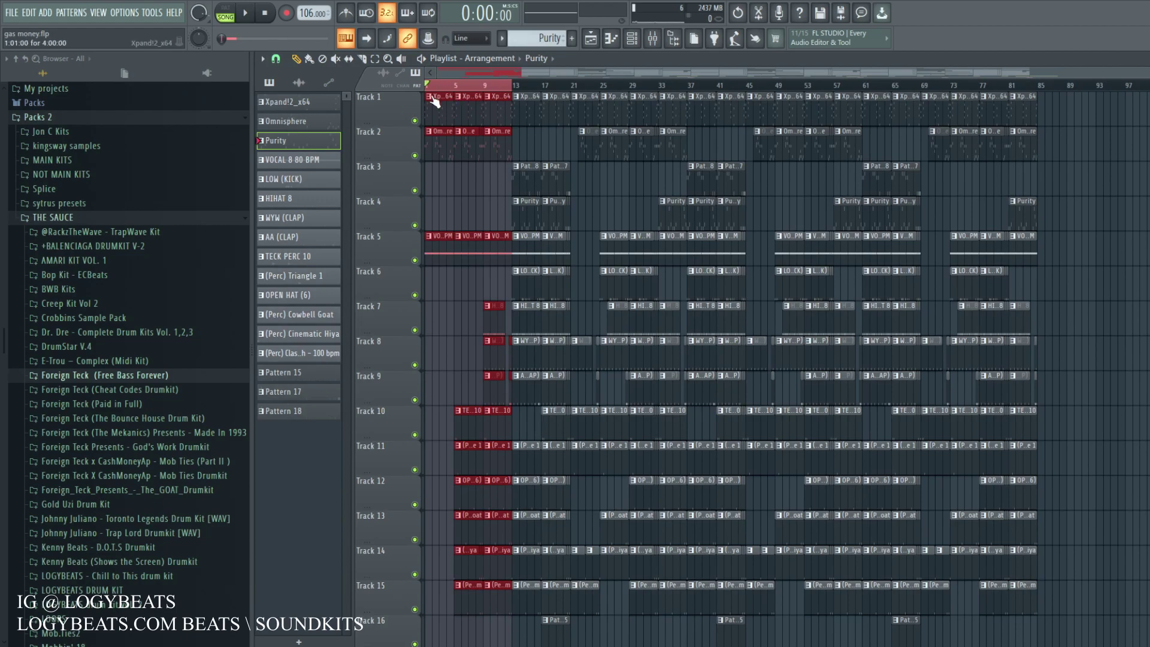
left_click_drag(513, 85, 746, 87)
key("space")
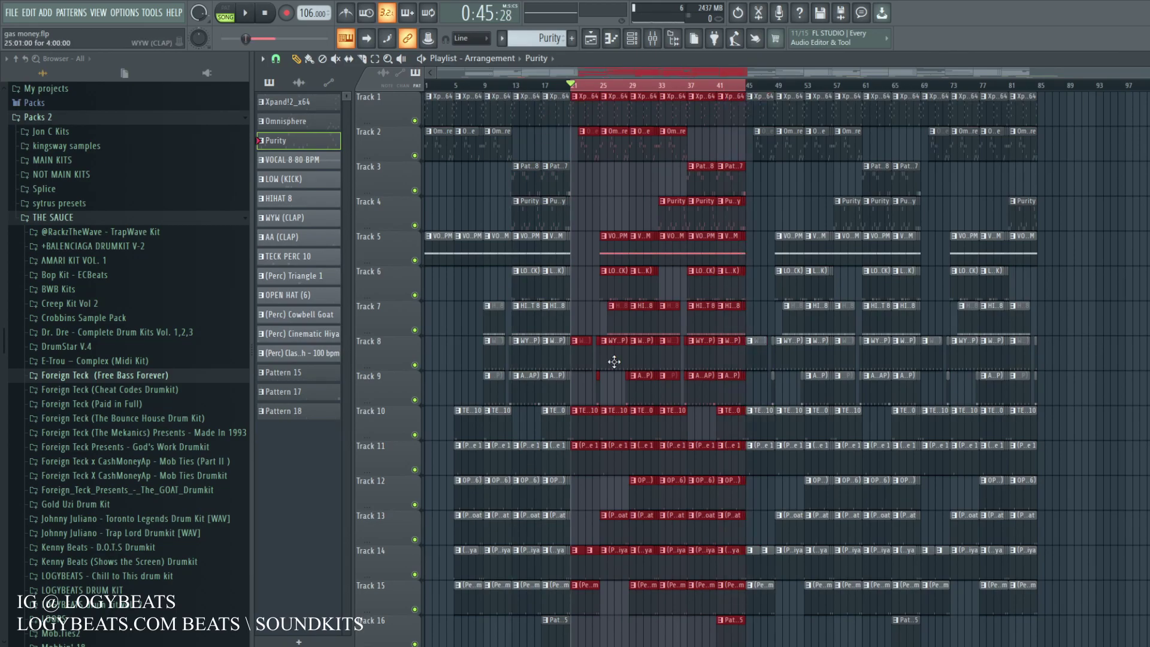
Select the section starting at bar 45, then clear the selection and place the playhead at bar 61.
left_click_drag(689, 87, 580, 90)
left_click_drag(687, 87, 873, 164)
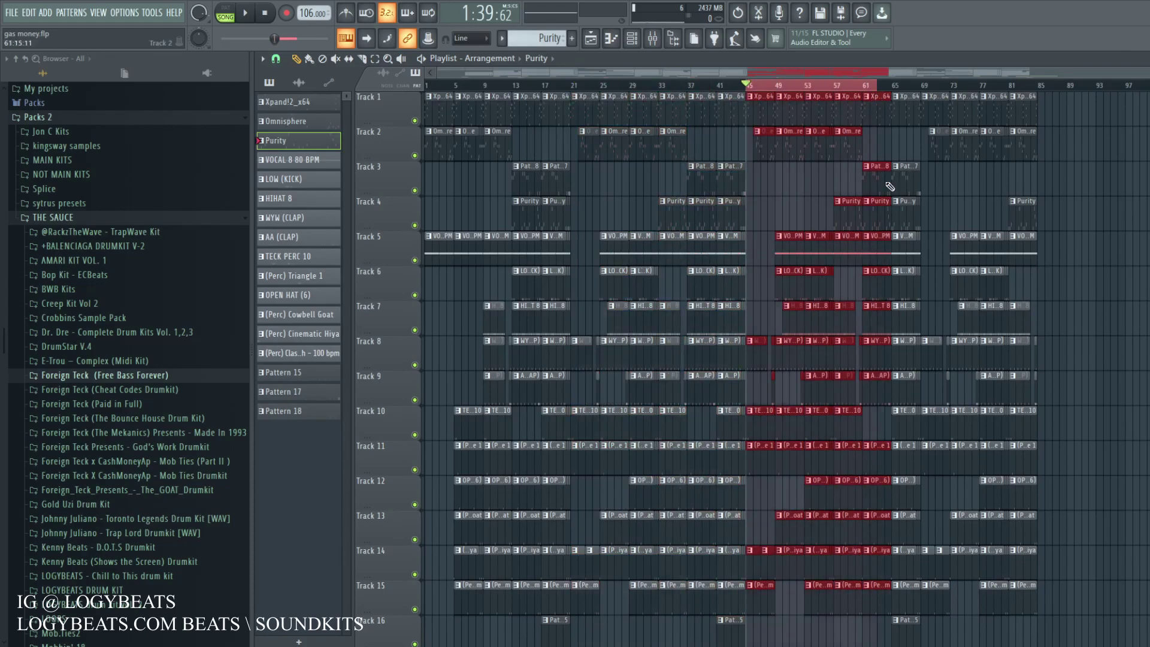
left_click(864, 89)
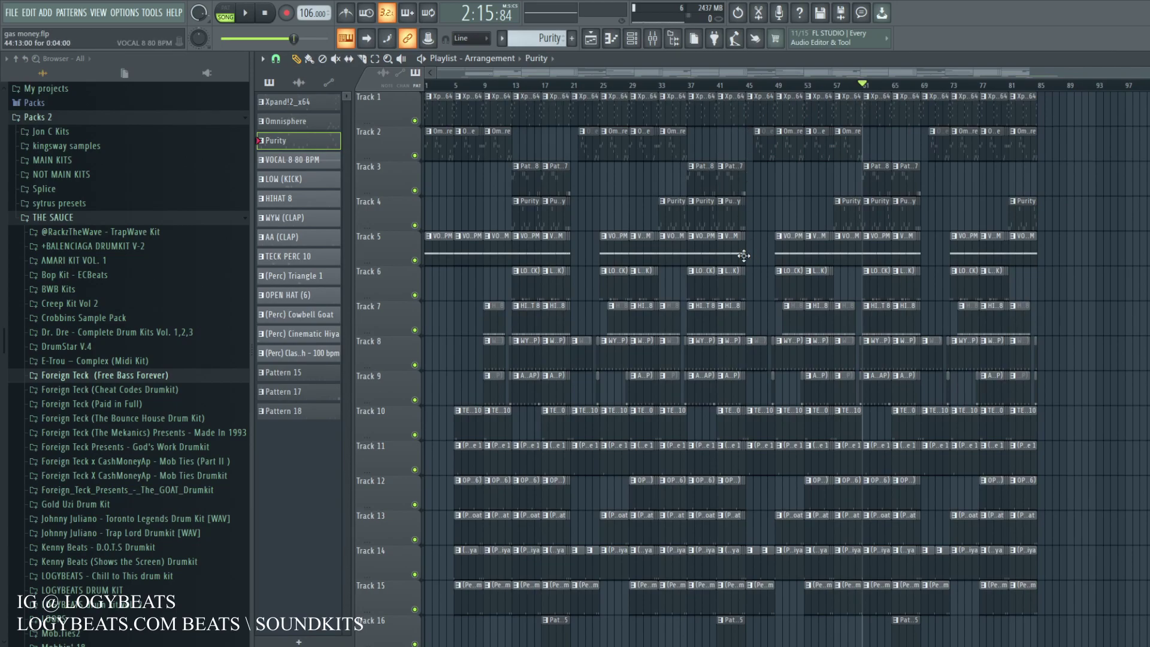
Review the tracks down to the cymbals, then pick the first cymbal clip on track 17 and the MZ Crash [OG Cymbal] clip on track 18.
scroll(622, 313, "down", 3)
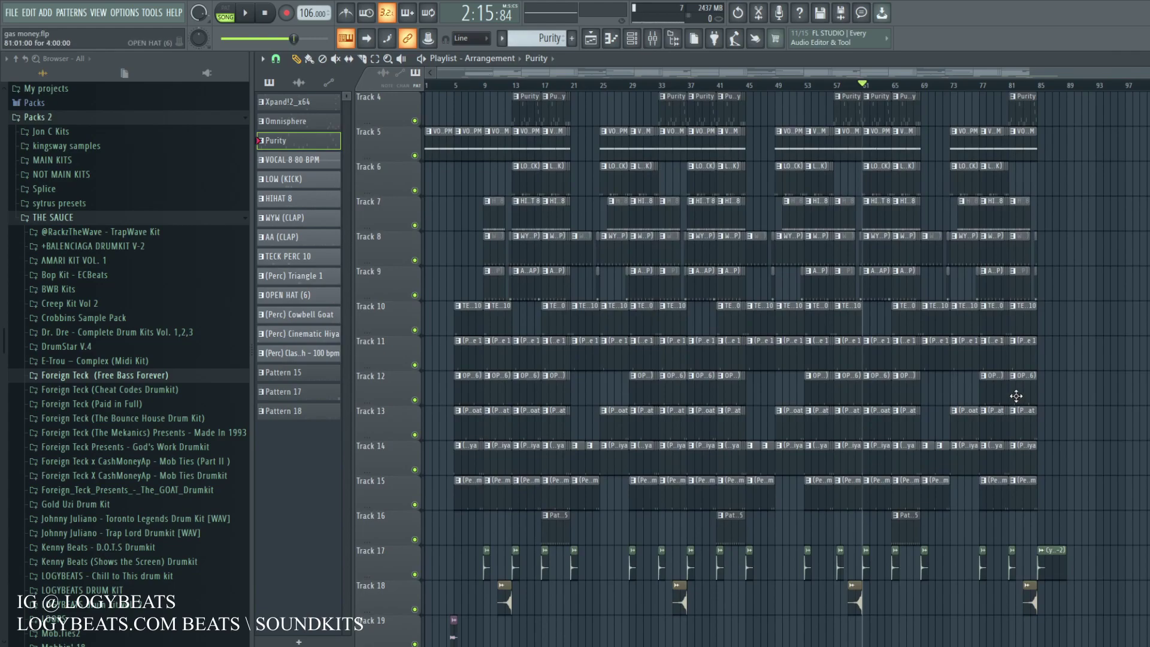
scroll(610, 329, "up", 2)
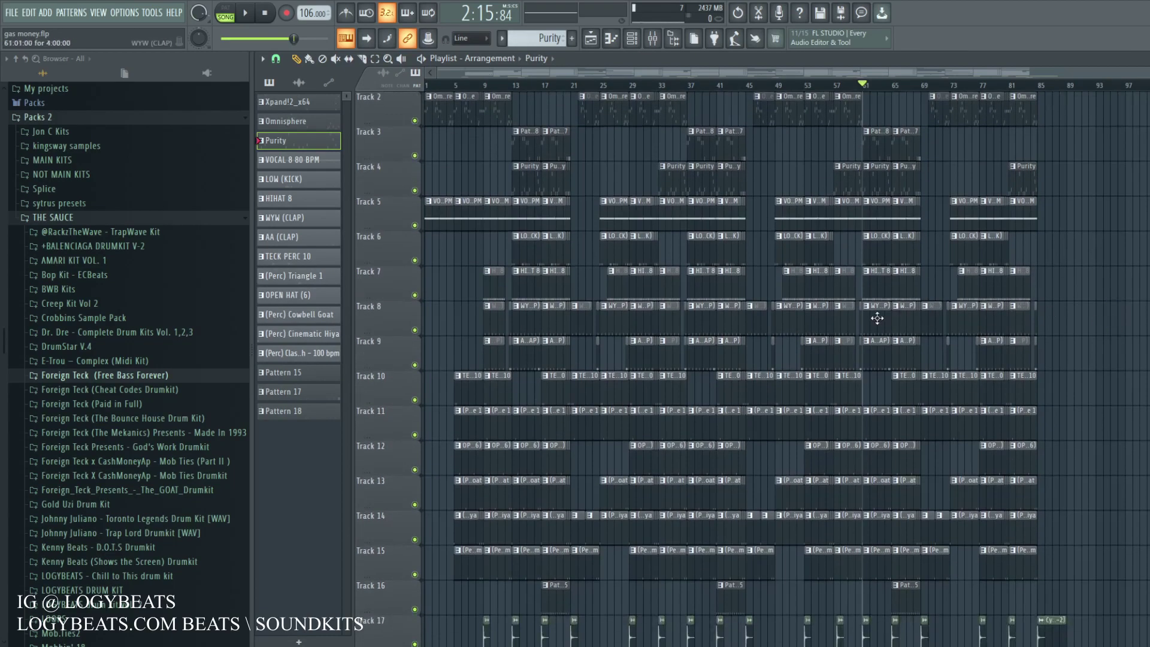
scroll(761, 316, "up", 1)
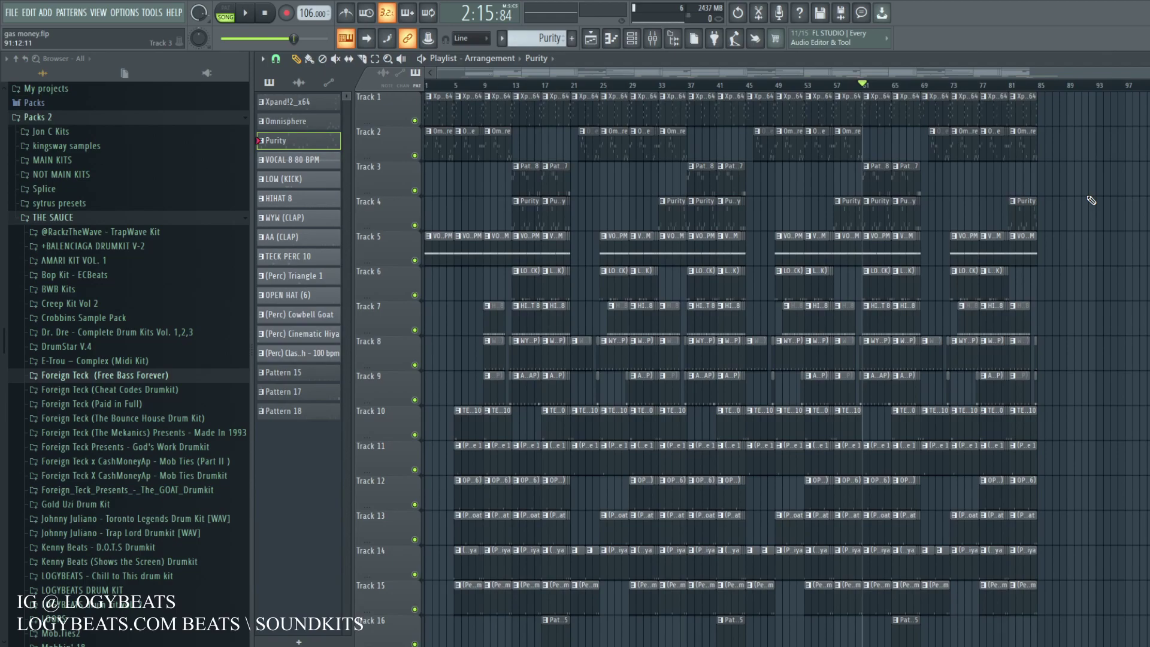
scroll(1090, 200, "down", 3)
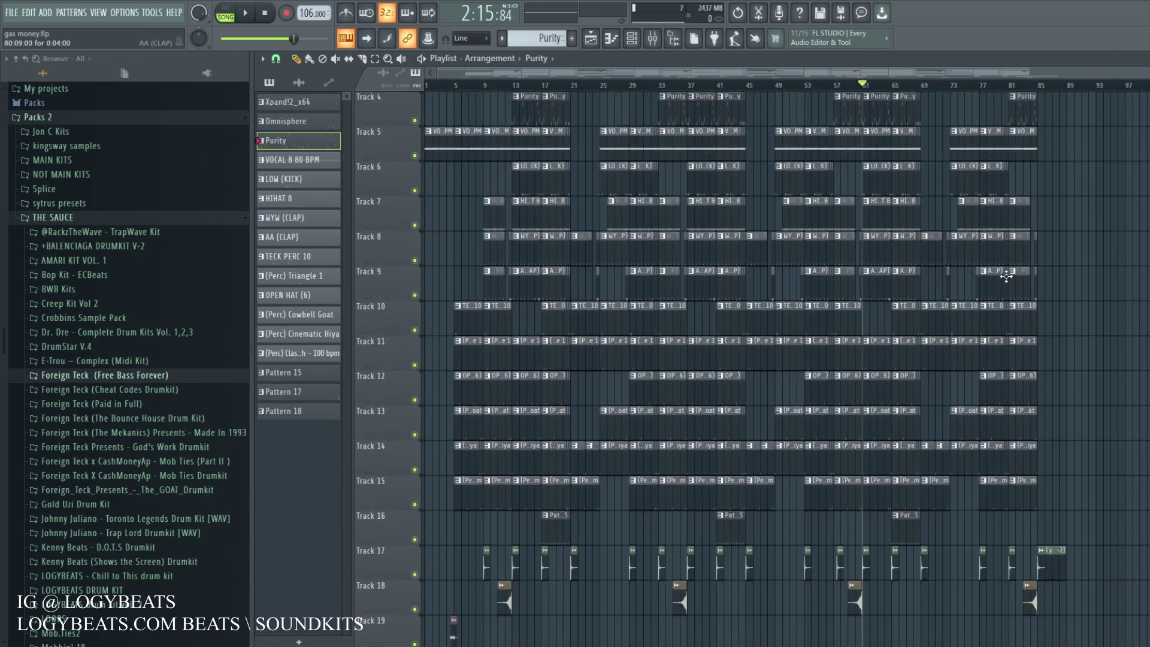
left_click(487, 571)
left_click(500, 602)
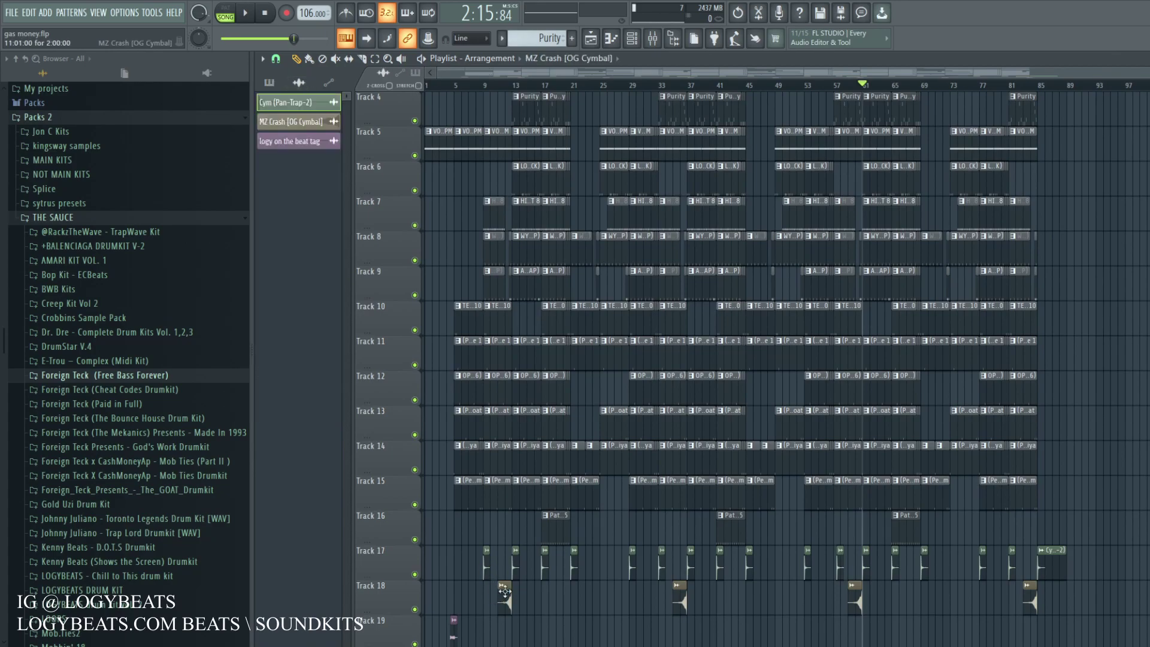
Solo the cymbal tracks 17 and 18 and play them from bar 11 to hear the crash leading into bar 13.
left_click(499, 88)
scroll(500, 87, "up", 5)
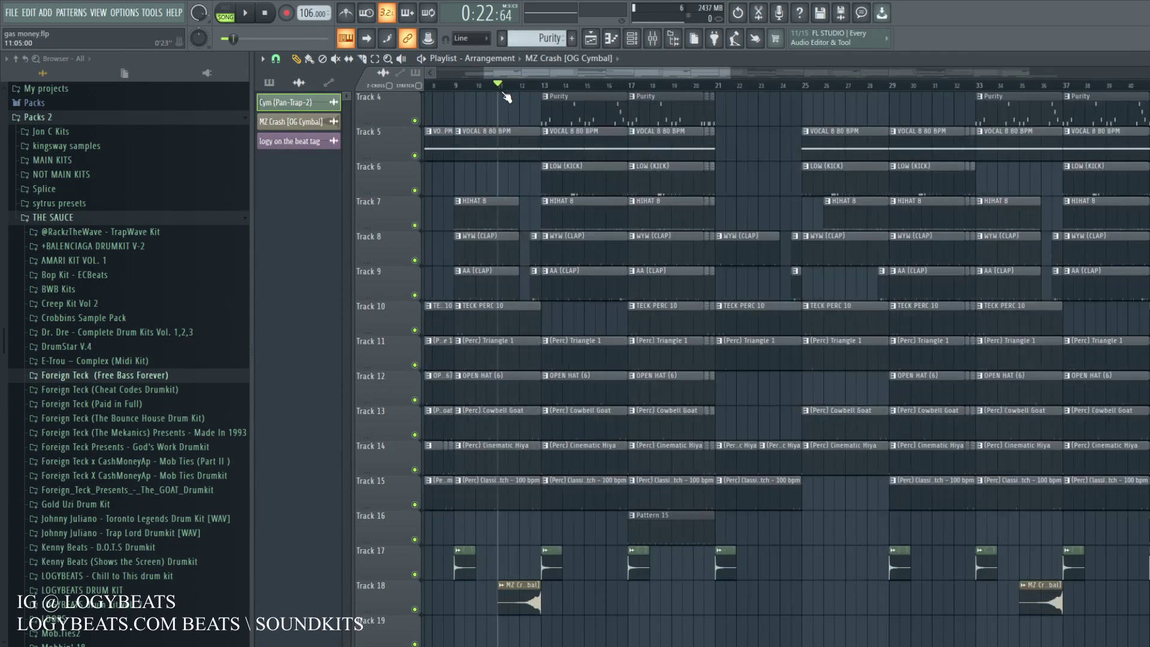
right_click(415, 575)
key("space")
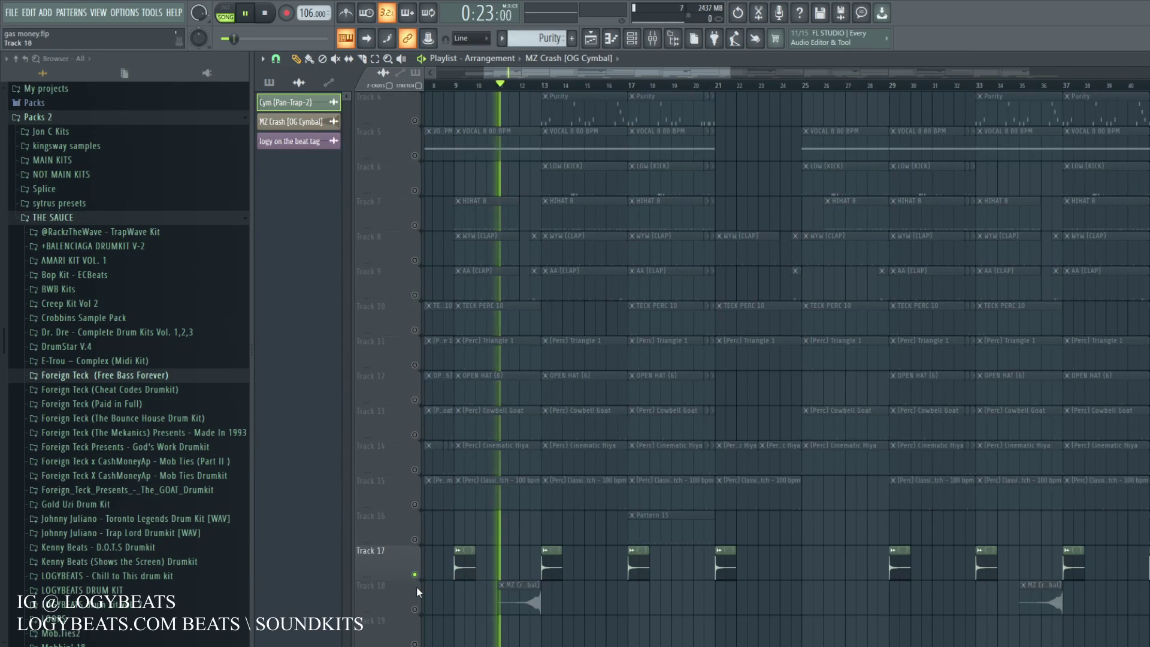
left_click(415, 609)
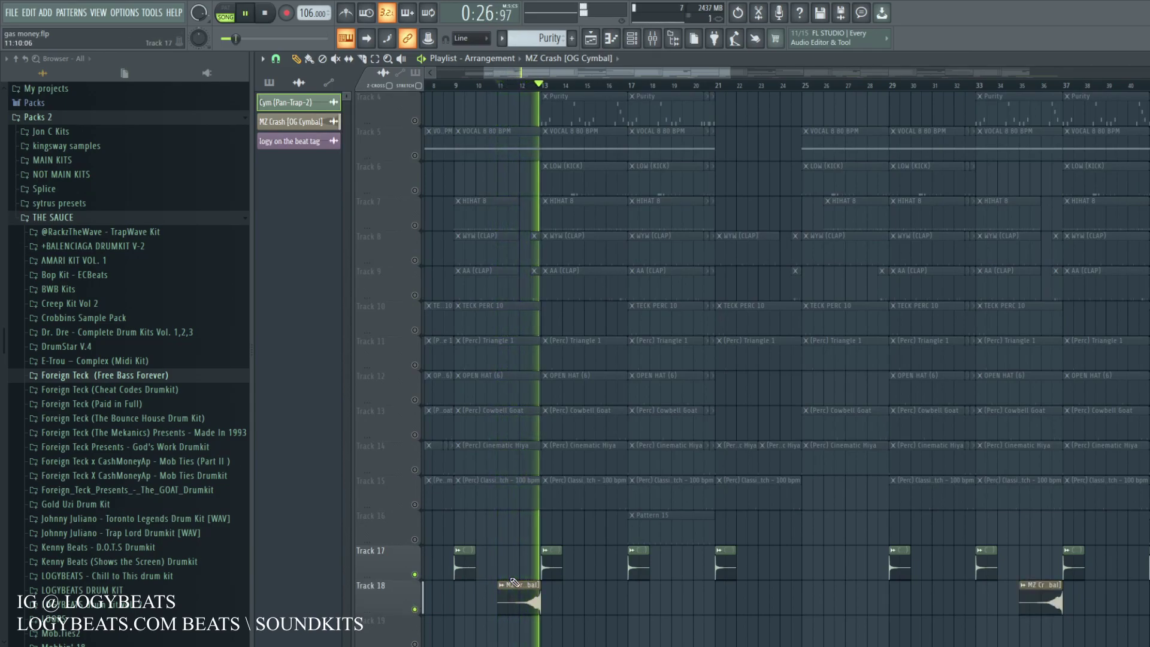
key("space")
scroll(523, 581, "up", 1)
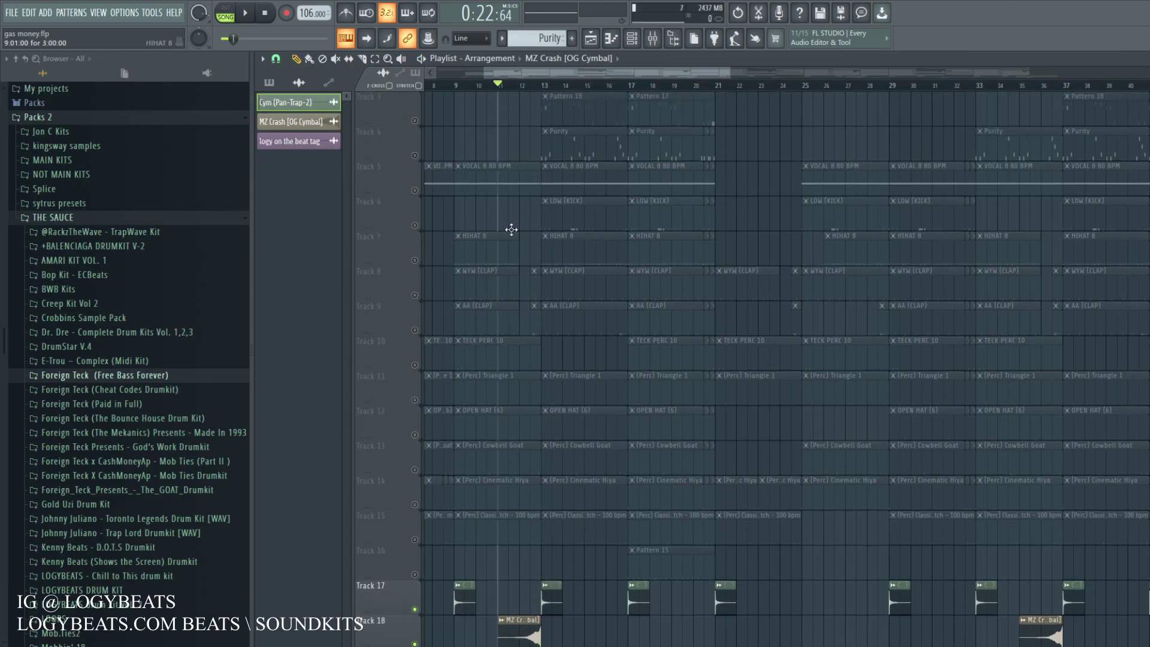
Take the cymbal tracks 17 and 18 out of solo and mute track 20.
scroll(501, 88, "down", 3)
scroll(505, 607, "down", 2)
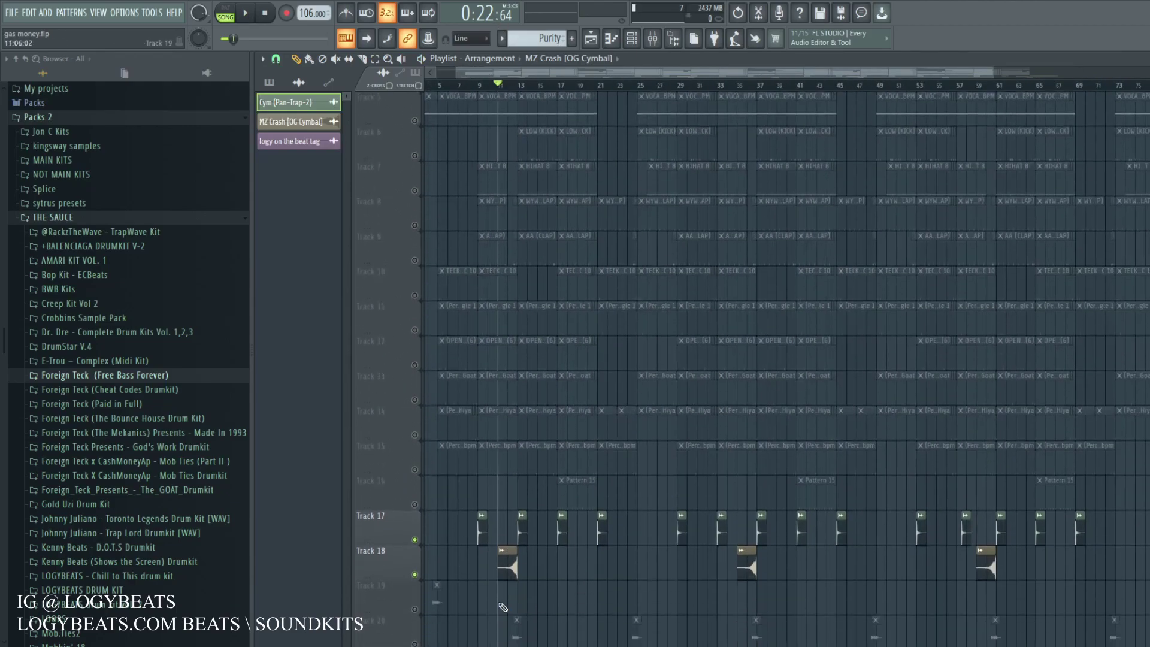
right_click(412, 541)
left_click(410, 541)
right_click(415, 539)
right_click(414, 539)
scroll(445, 566, "down", 2)
left_click(415, 575)
scroll(542, 531, "up", 4)
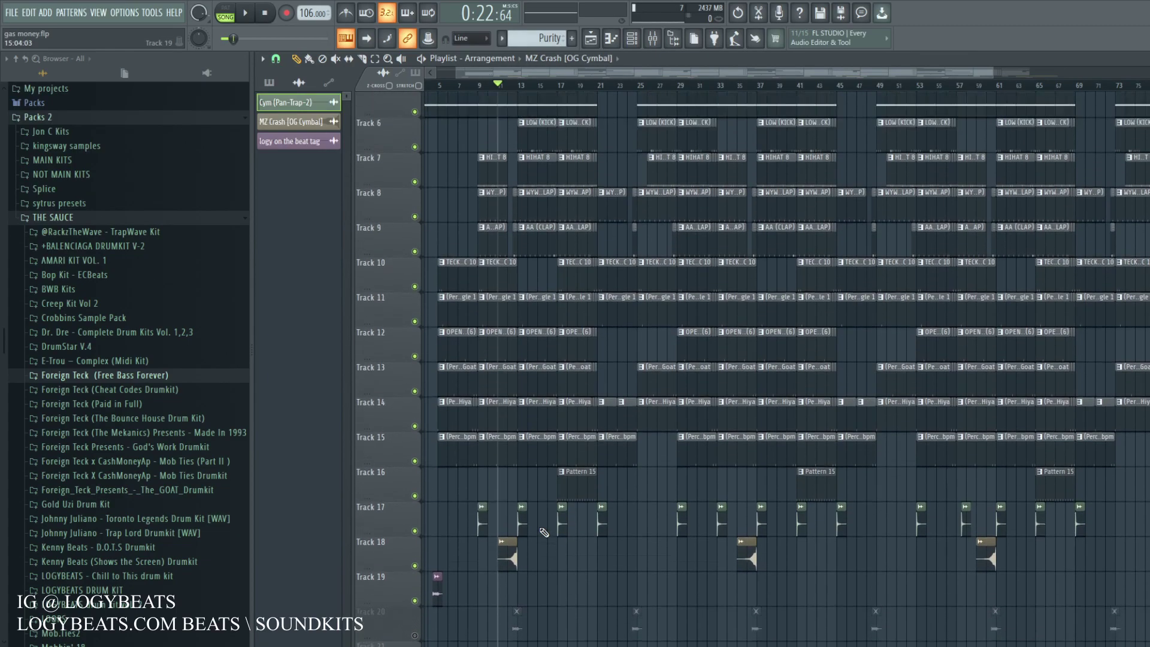
Place the playhead at bar 5, where the percussion clips begin.
scroll(544, 532, "down", 1)
scroll(509, 90, "down", 2)
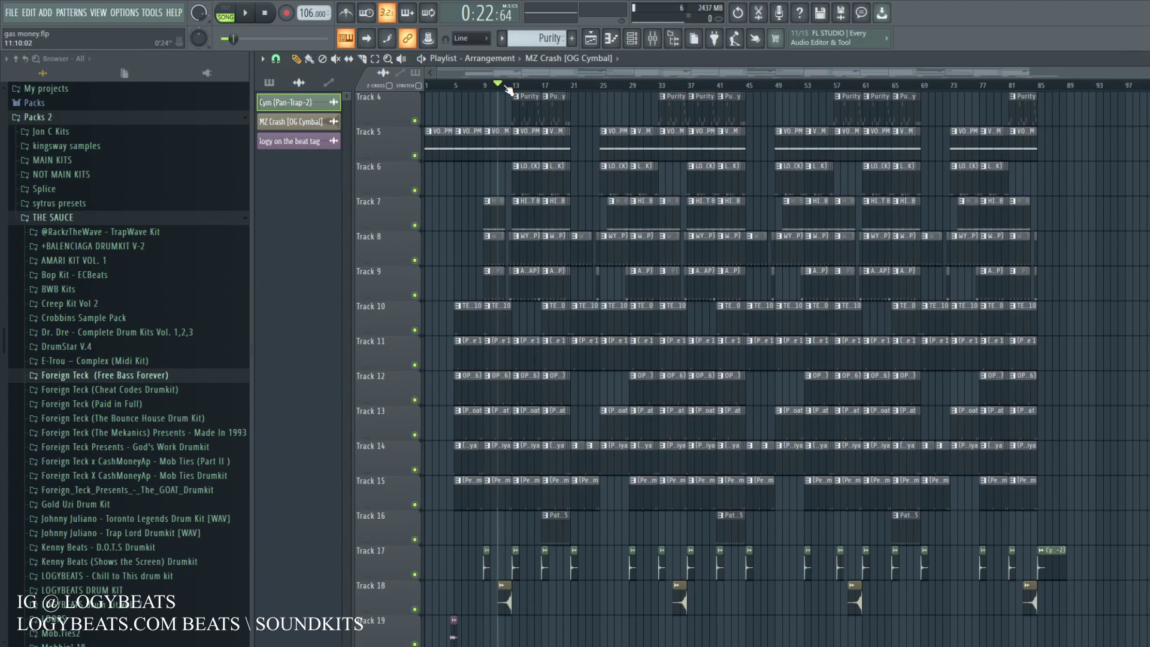
scroll(508, 90, "up", 5)
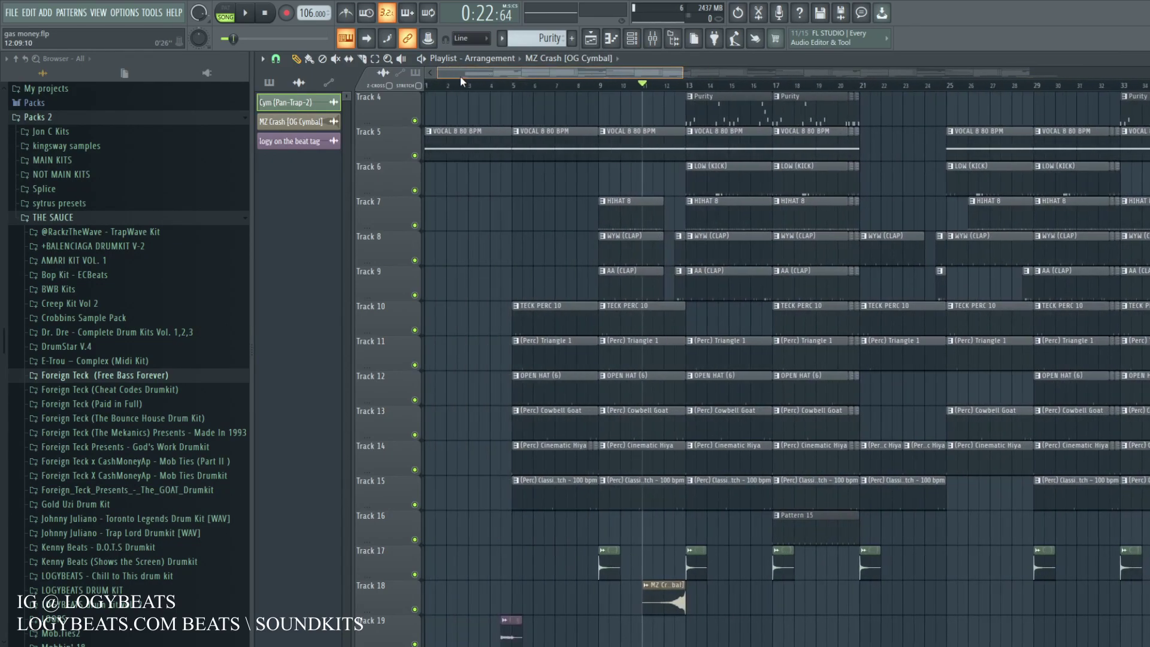
left_click(515, 91)
scroll(533, 356, "up", 3)
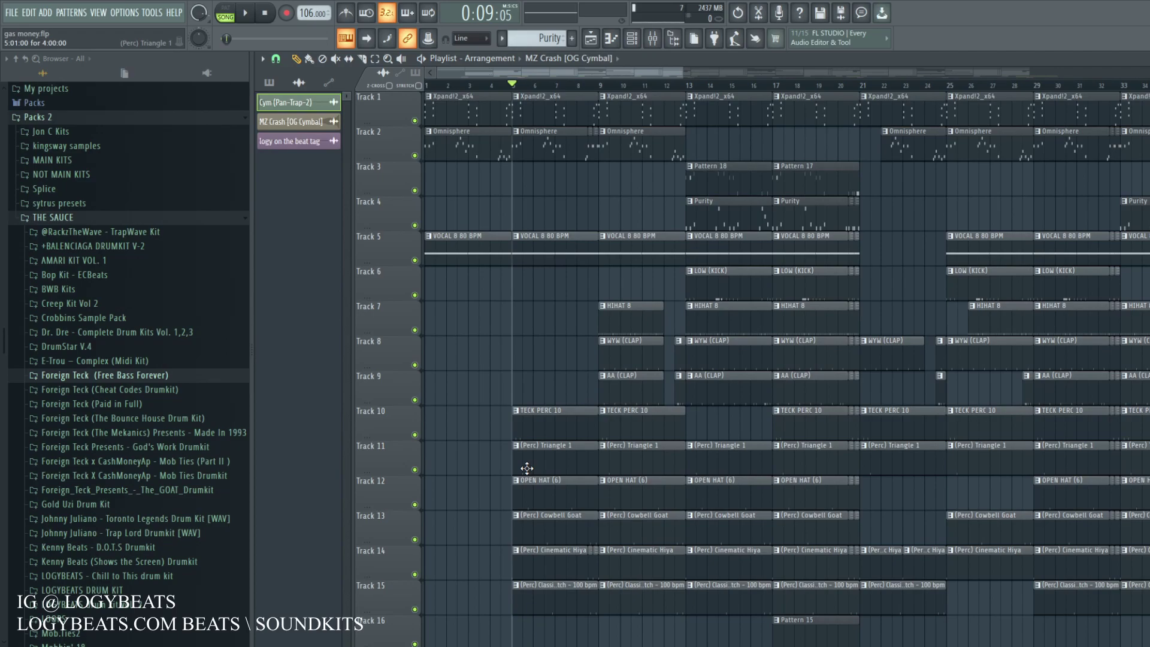
Examine how the melody, drum and percussion clips are layered from the intro through bar 21, against the full arrangement.
scroll(533, 89, "down", 3)
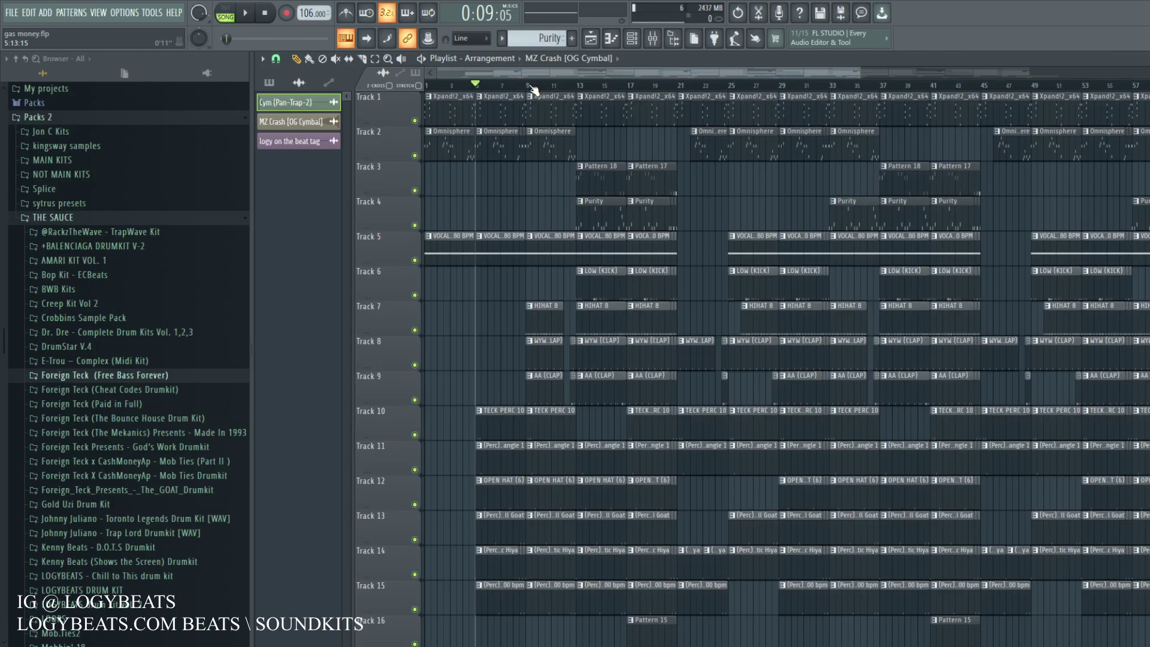
scroll(530, 87, "up", 3)
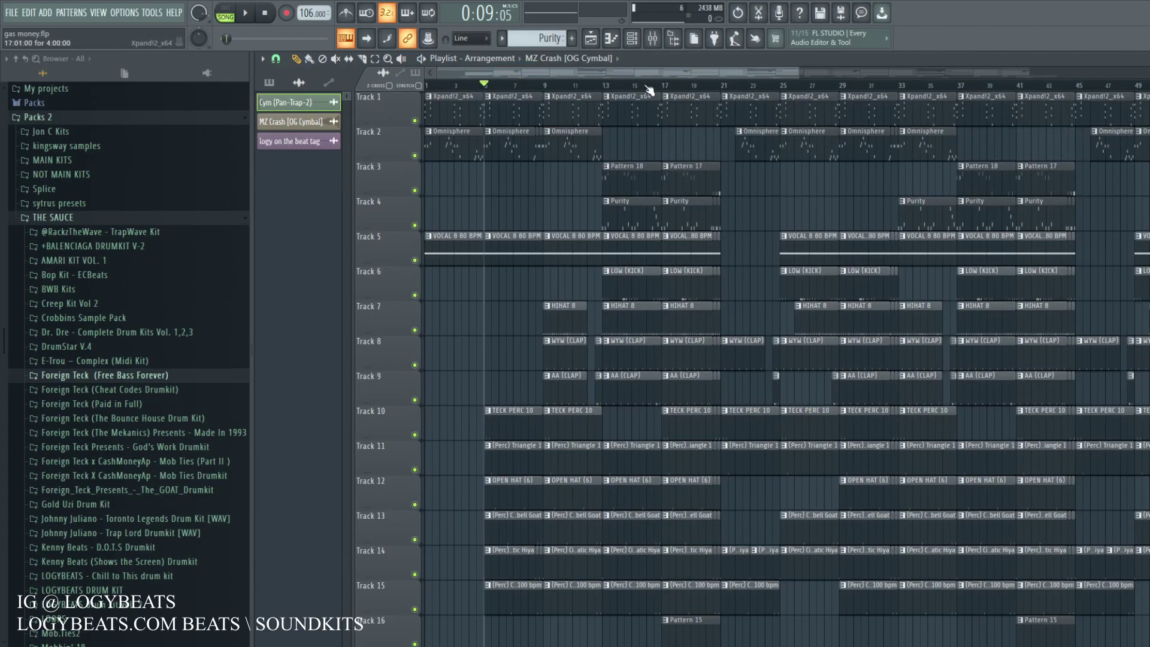
left_click_drag(624, 73, 642, 88)
scroll(642, 87, "down", 3)
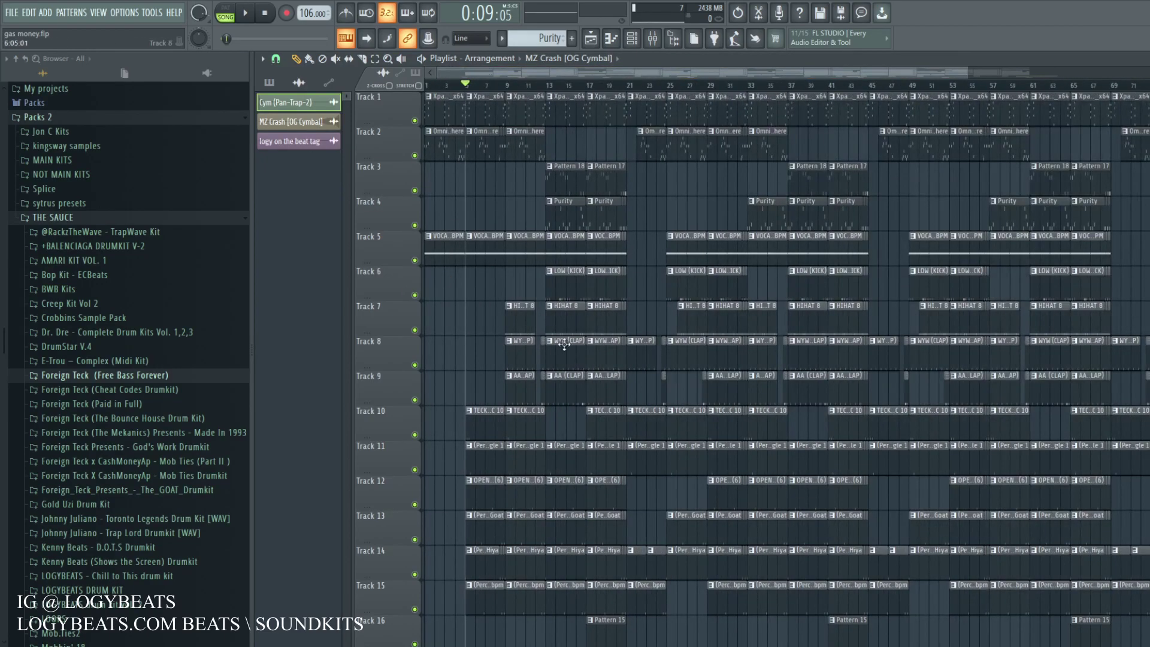
scroll(612, 86, "down", 2)
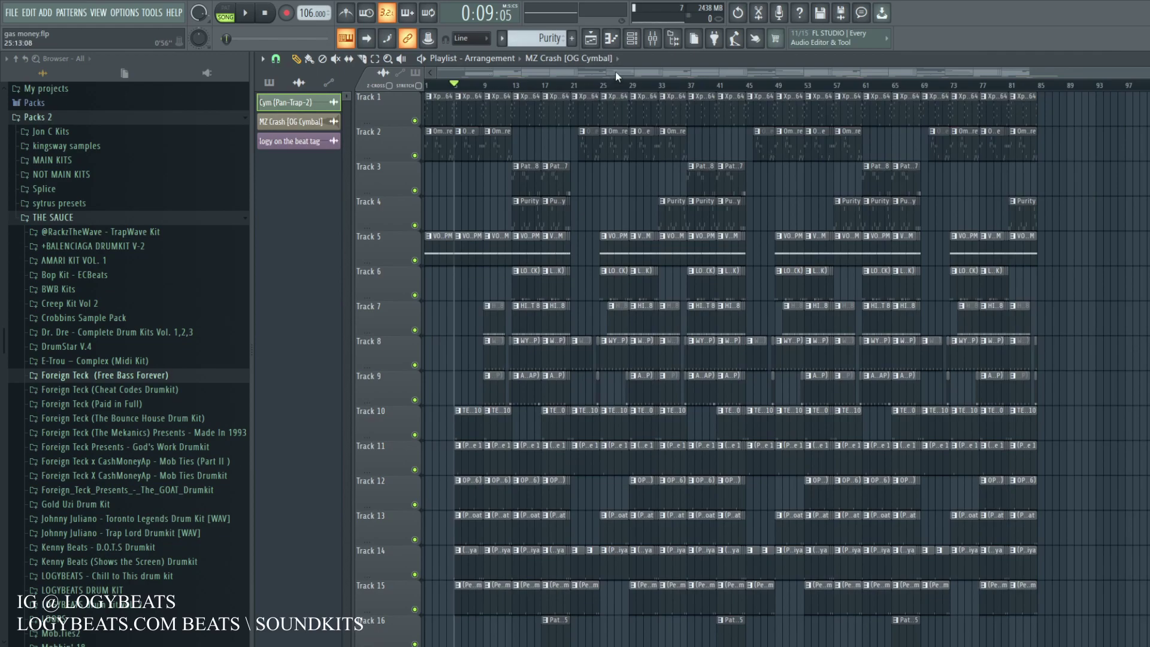
scroll(548, 86, "up", 2)
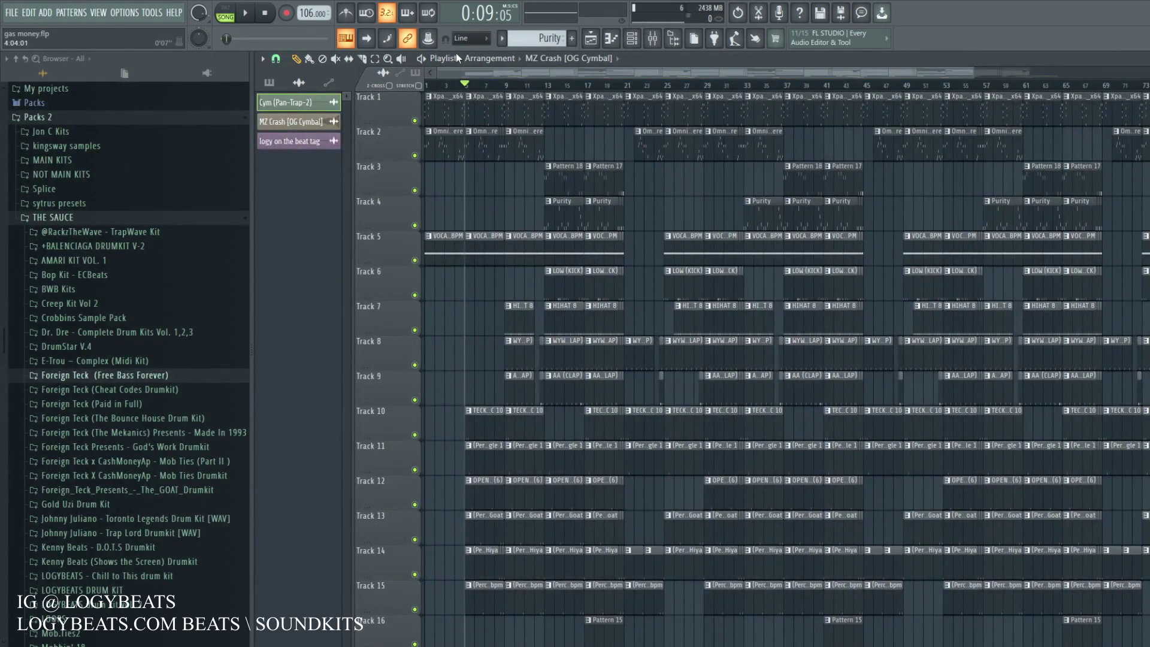
scroll(465, 87, "up", 4)
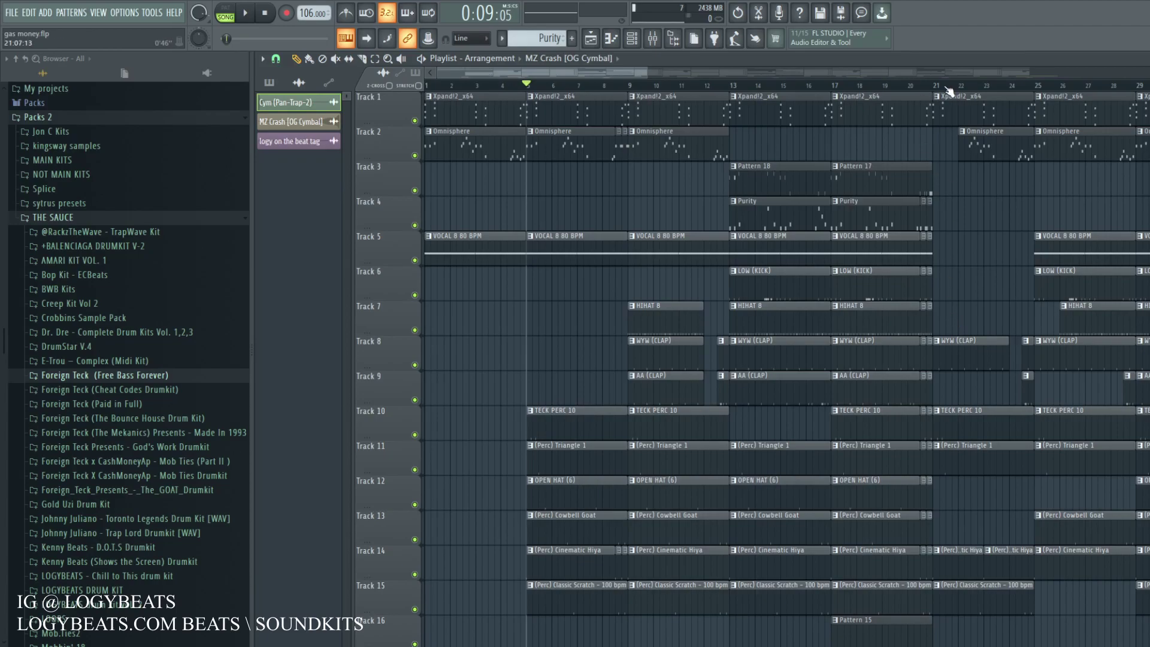
scroll(948, 91, "up", 2)
left_click_drag(499, 72, 475, 71)
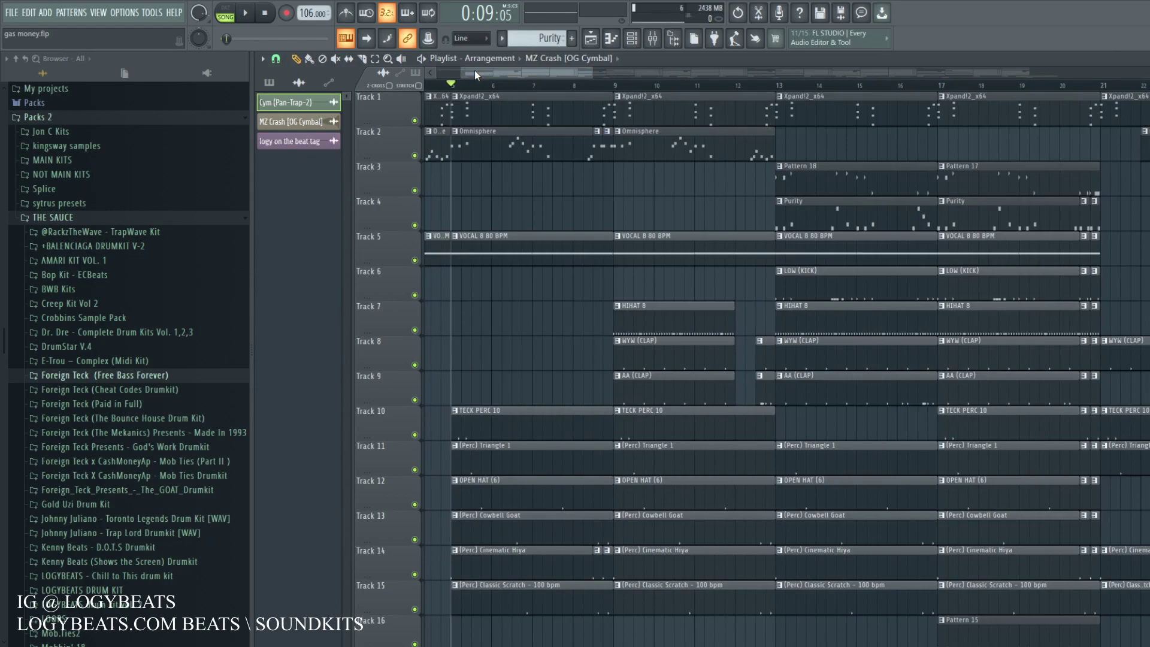
left_click_drag(486, 71, 460, 71)
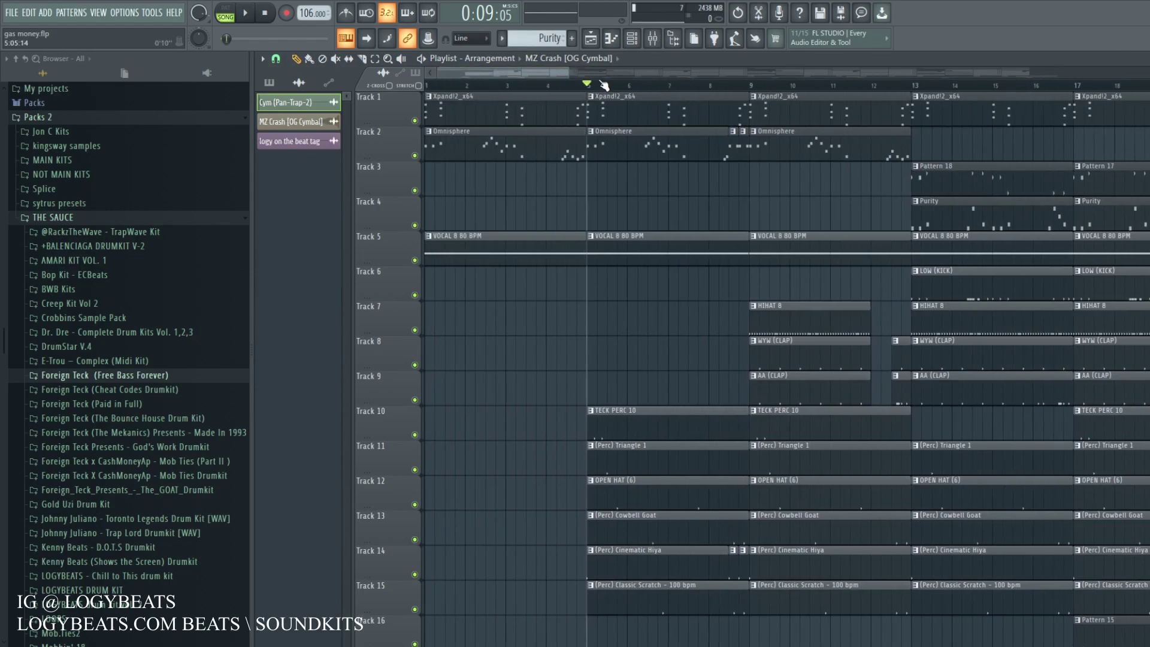
scroll(603, 84, "down", 2)
scroll(602, 84, "up", 1)
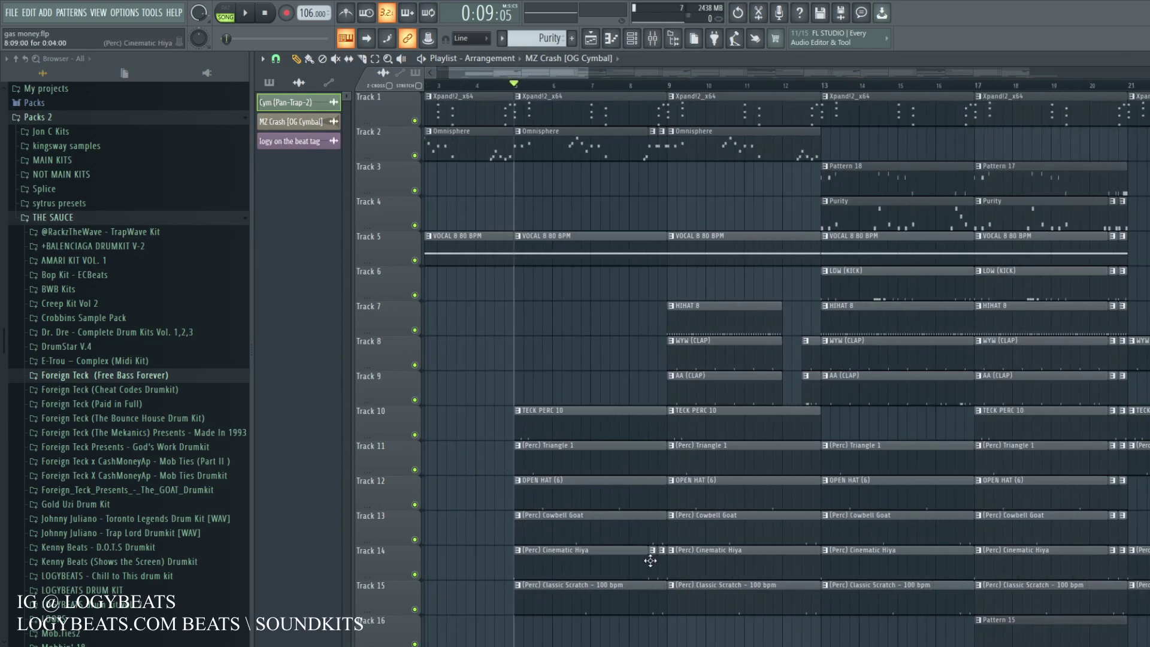
scroll(579, 90, "down", 3)
scroll(579, 89, "up", 1)
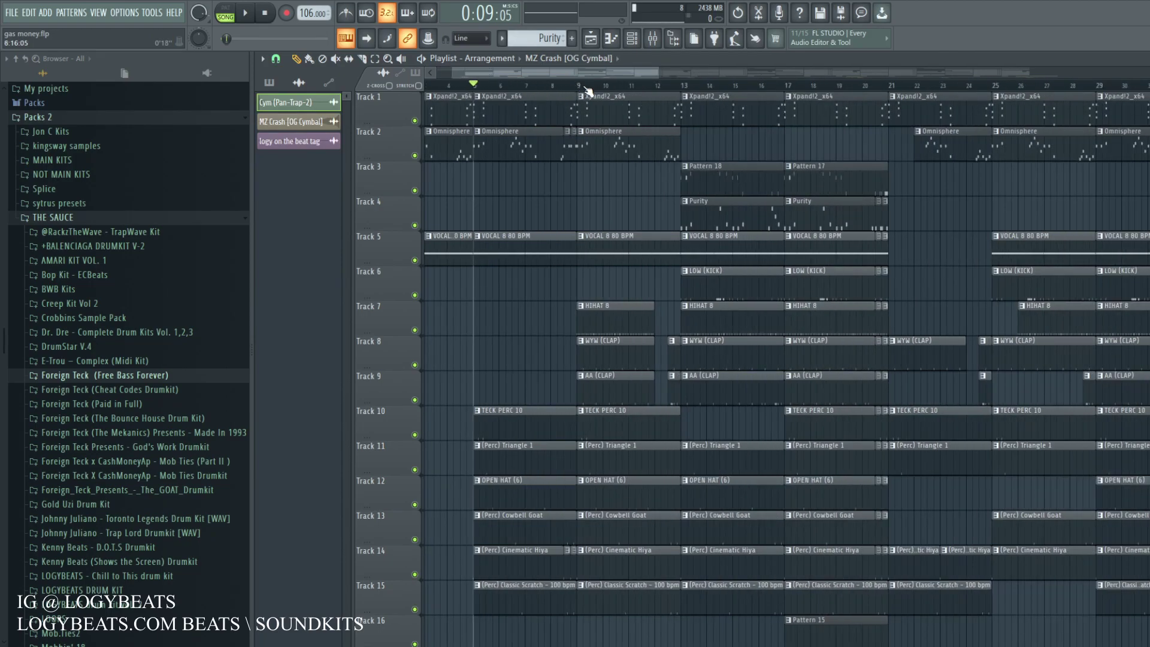
Pick out the drum clips starting at bar 13: HIHAT 8, LOW (KICK), WYW (CLAP) and (Perc) Triangle 1.
left_click(754, 323)
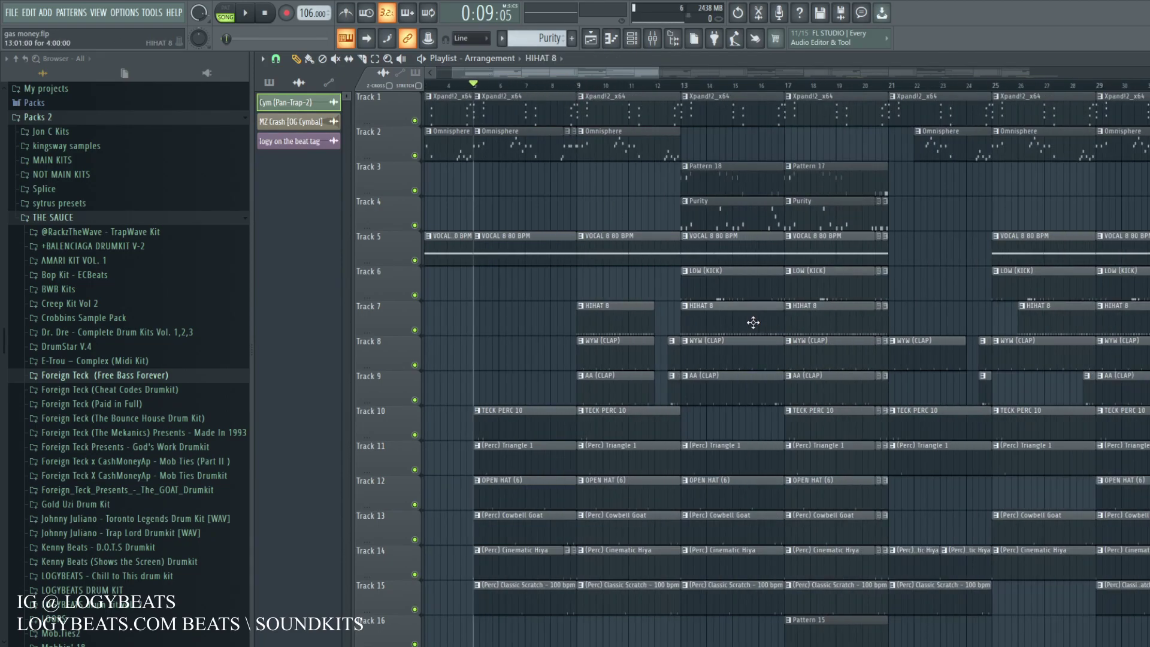
scroll(614, 88, "down", 4)
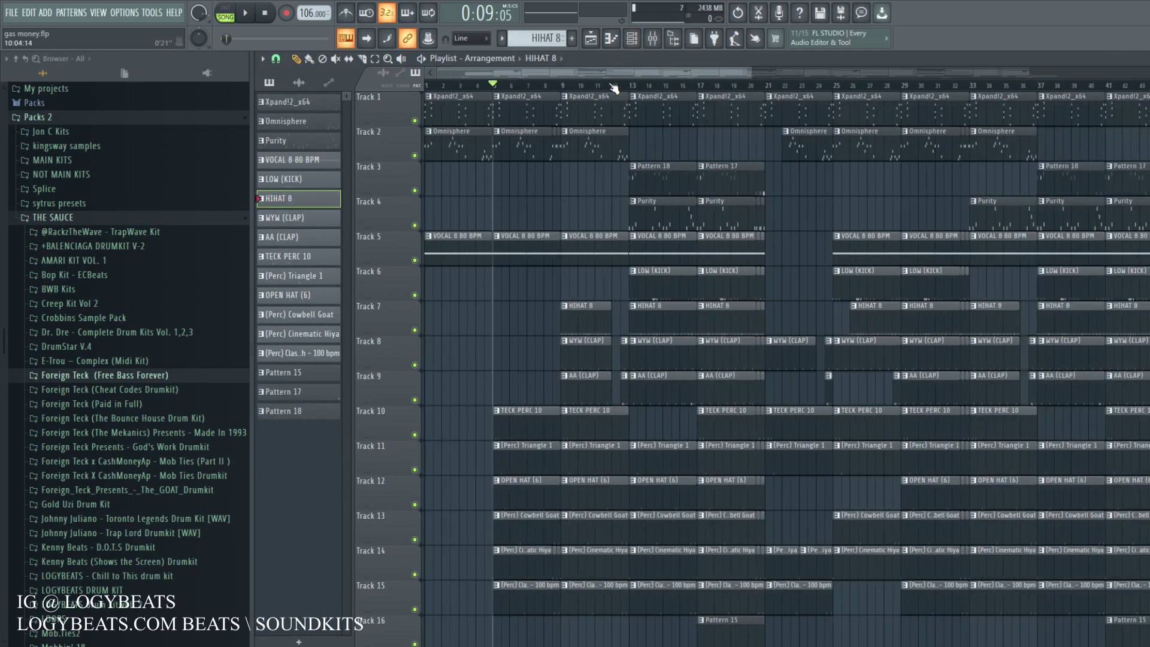
scroll(608, 90, "down", 1)
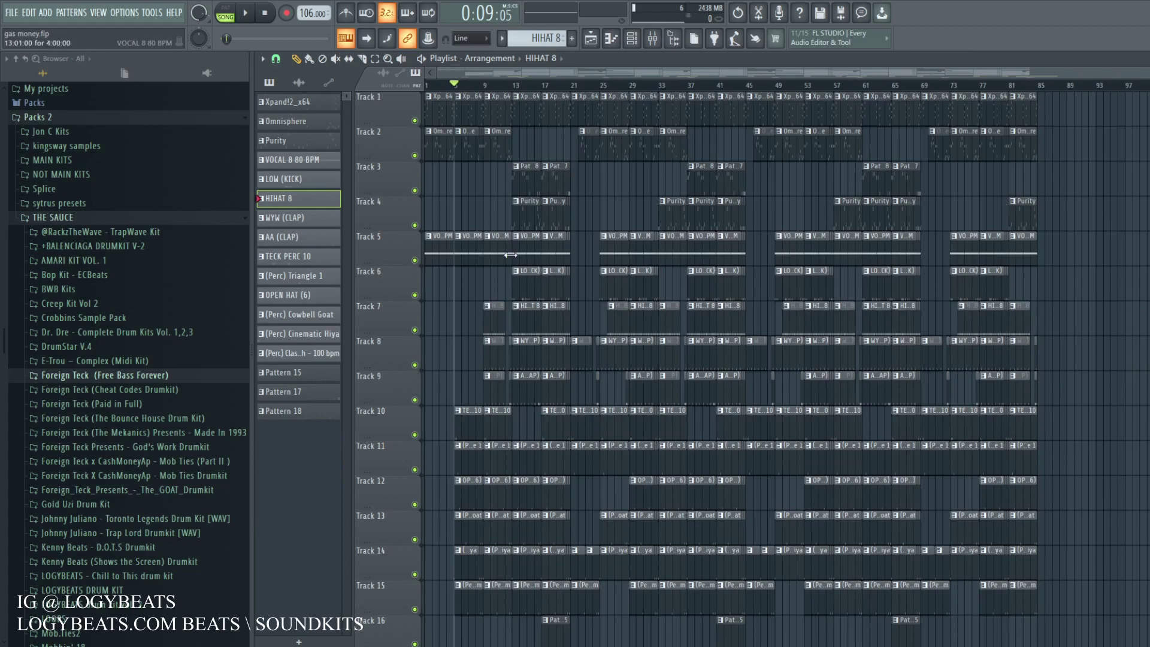
left_click(525, 290)
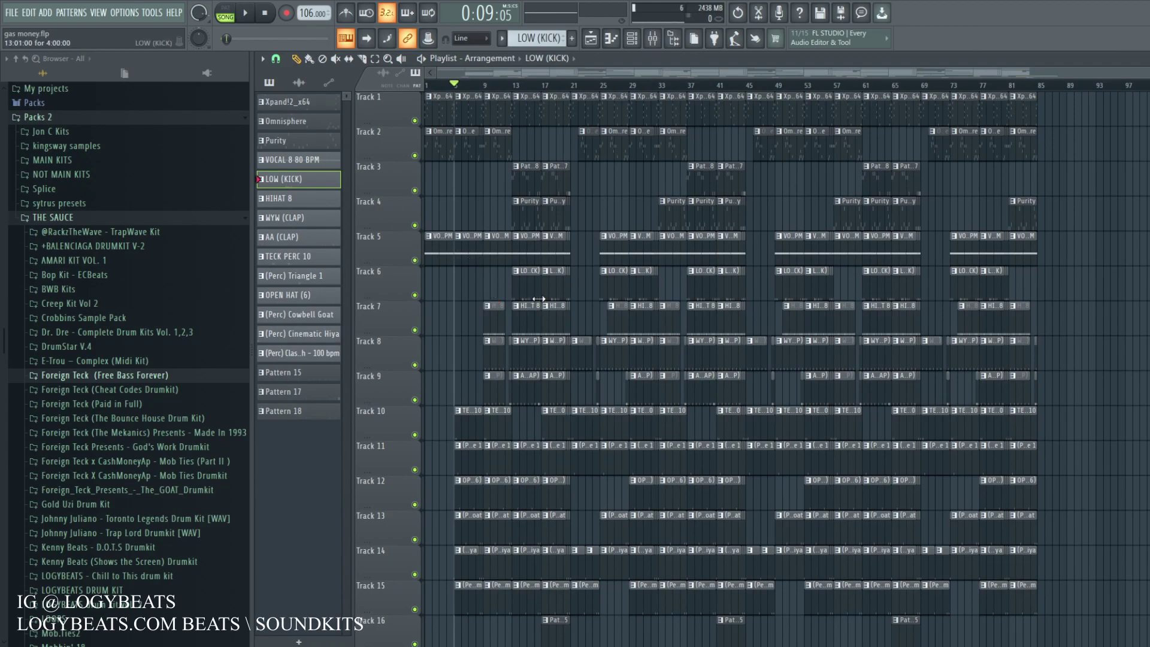
left_click(531, 327)
left_click(531, 338)
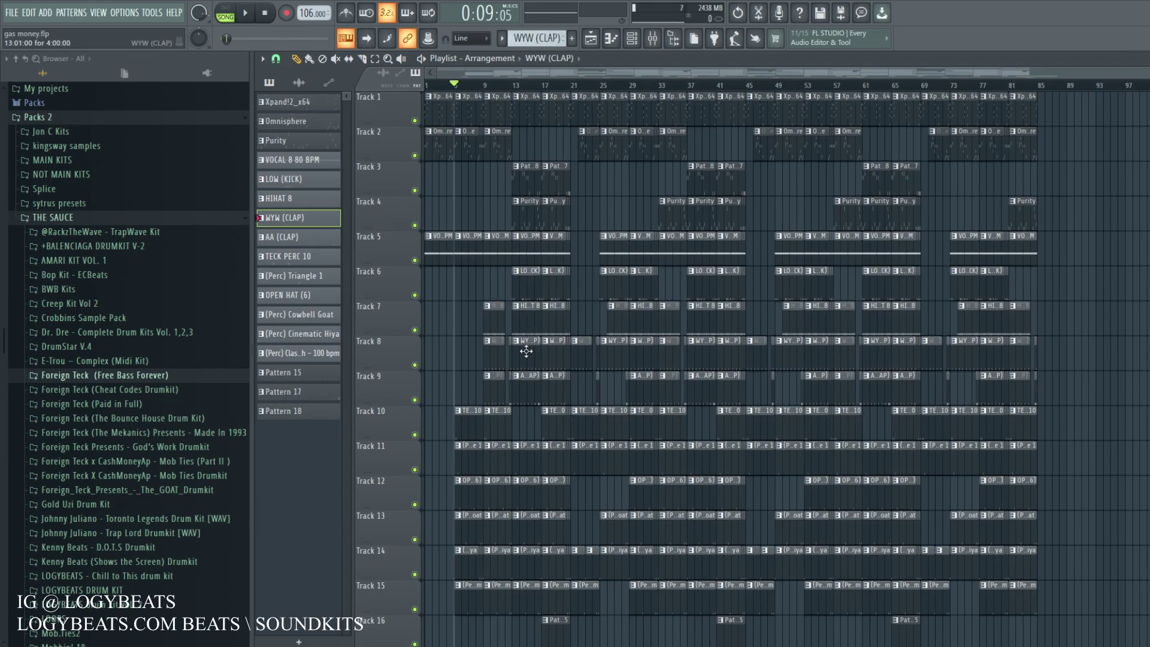
left_click(531, 446)
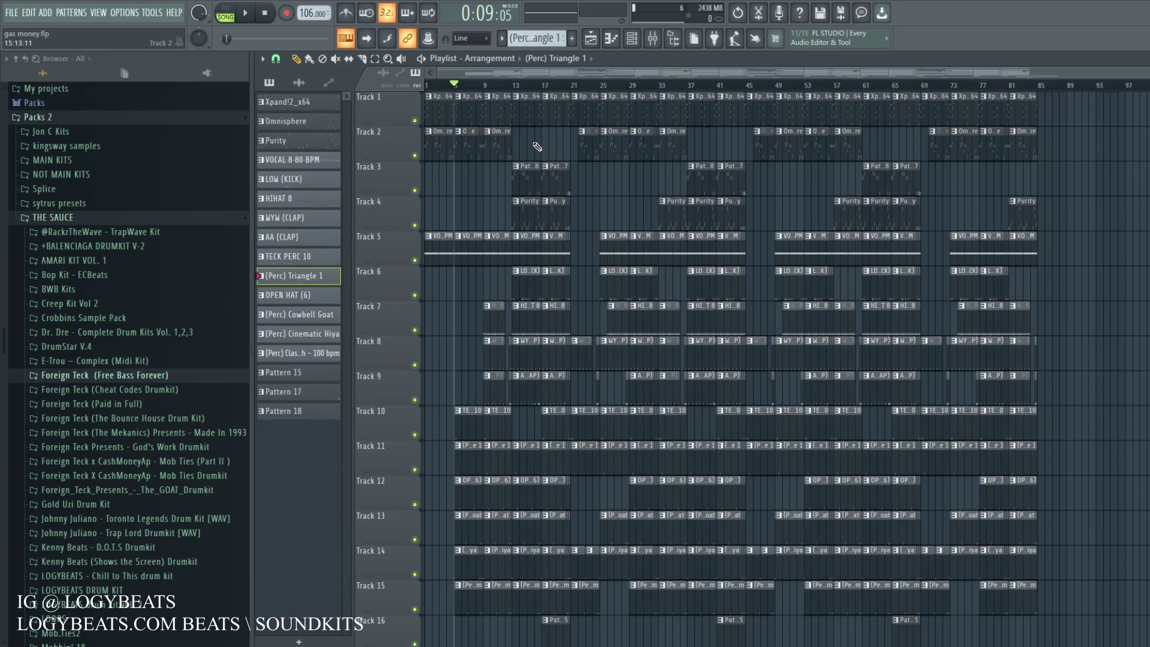
Select the HIHAT 8 clip at bar 13 on track 7 to inspect it closely.
scroll(525, 90, "up", 2)
scroll(525, 90, "up", 4)
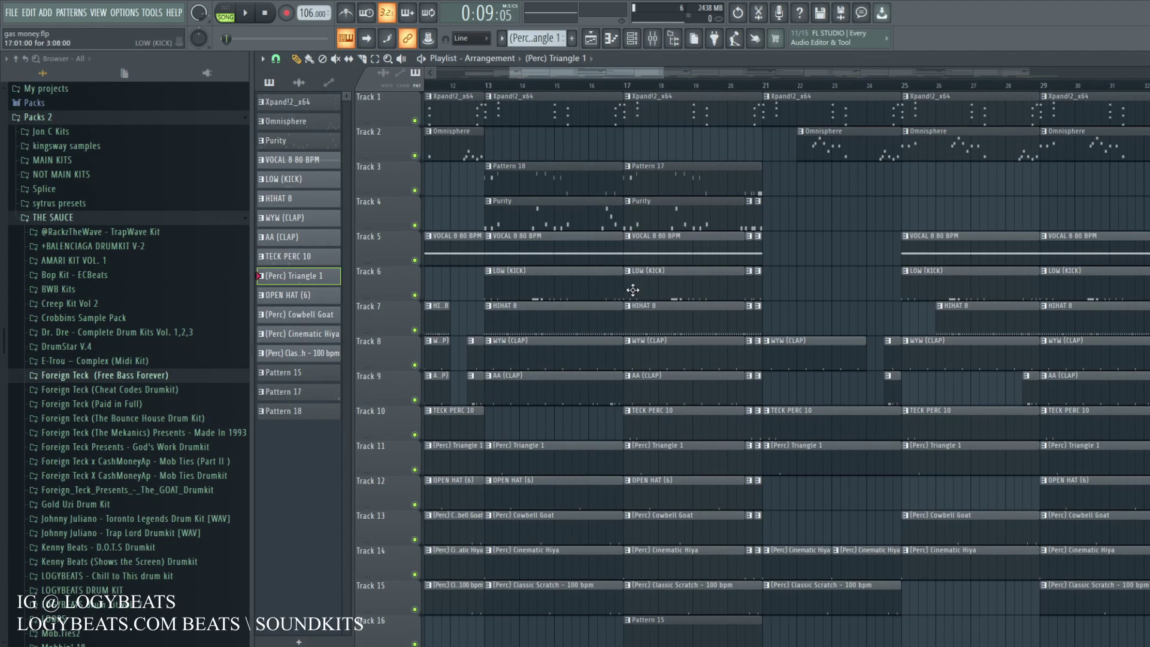
mouse_move(619, 322)
left_mouse_down()
mouse_move(597, 323)
mouse_move(621, 322)
mouse_move(611, 323)
left_mouse_up()
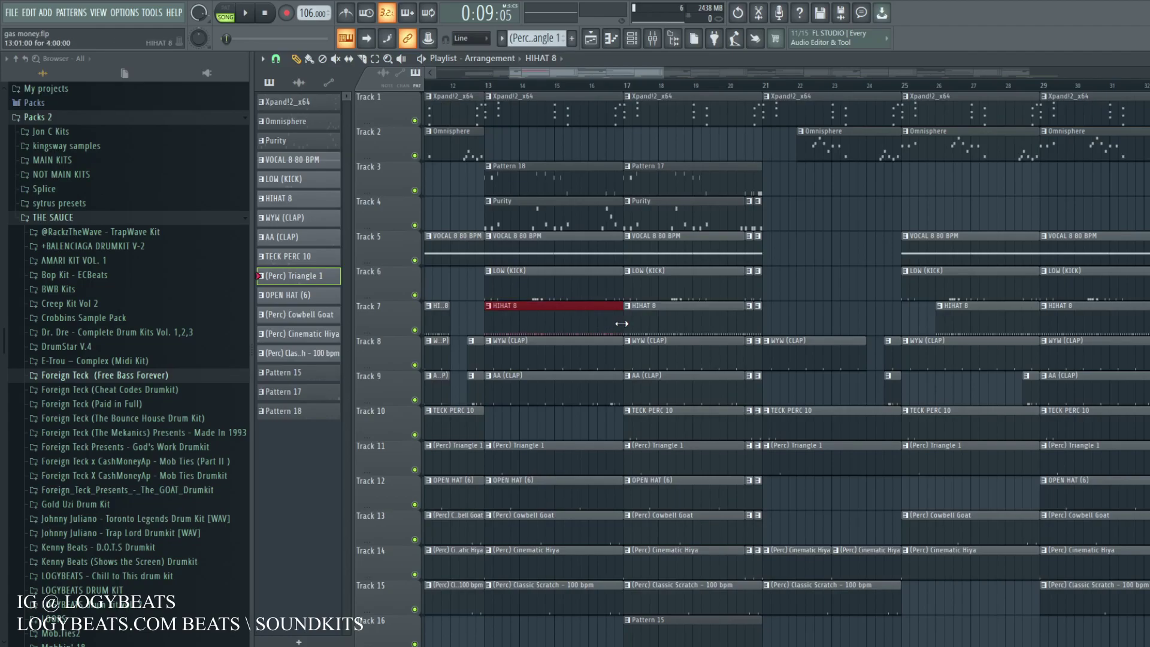
mouse_move(622, 323)
left_mouse_down()
mouse_move(497, 322)
mouse_move(619, 333)
left_mouse_up()
scroll(574, 90, "down", 1)
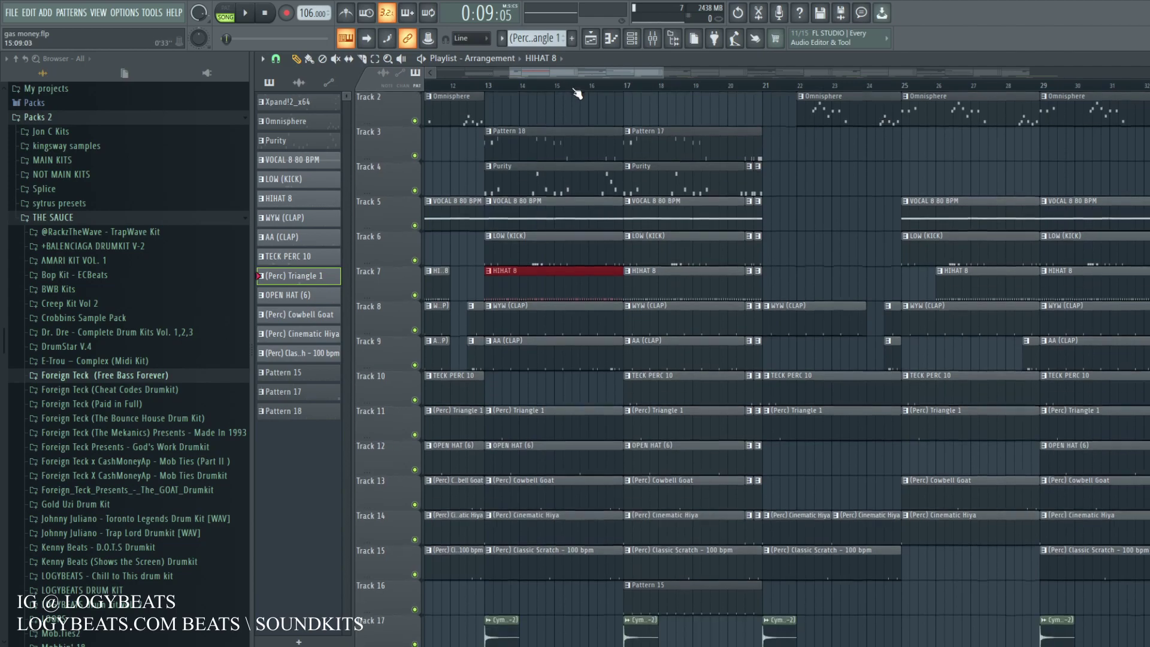
Mark out bars 9 to 12 across all tracks.
scroll(573, 88, "down", 2)
left_click_drag(574, 73, 497, 72)
left_click_drag(628, 85, 731, 88)
scroll(569, 150, "up", 1)
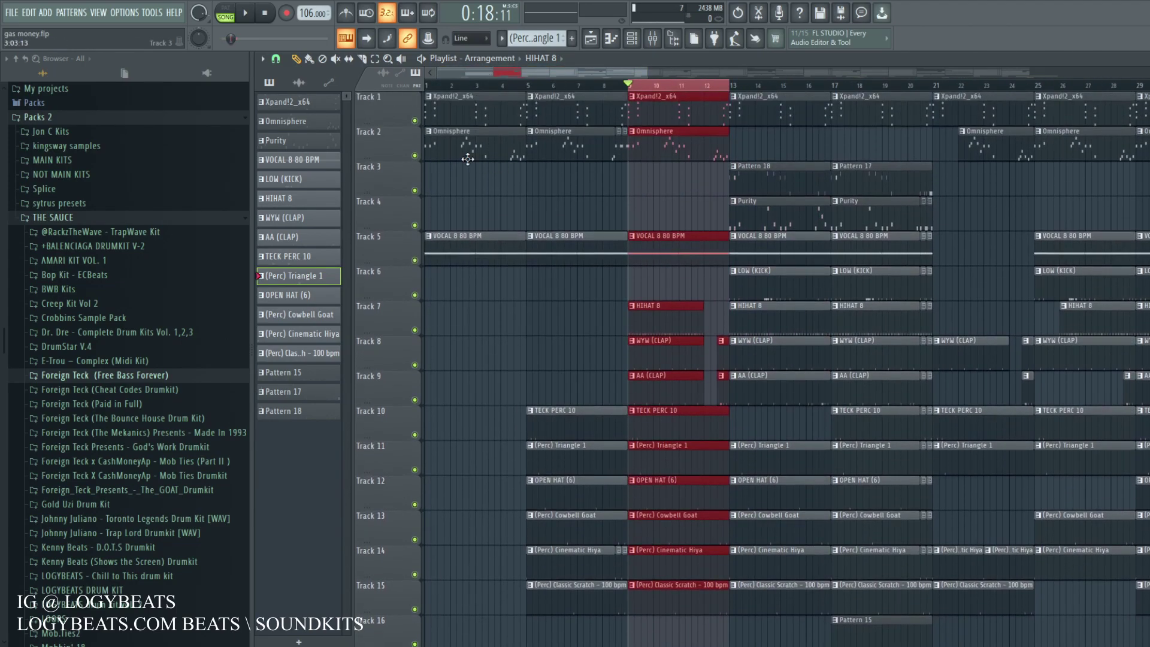
Mute the Xpand!2, Omnisphere and vocal tracks (1, 2 and 5) to isolate the drums.
left_click(415, 155)
left_click(415, 120)
left_click(415, 260)
scroll(712, 203, "down", 2)
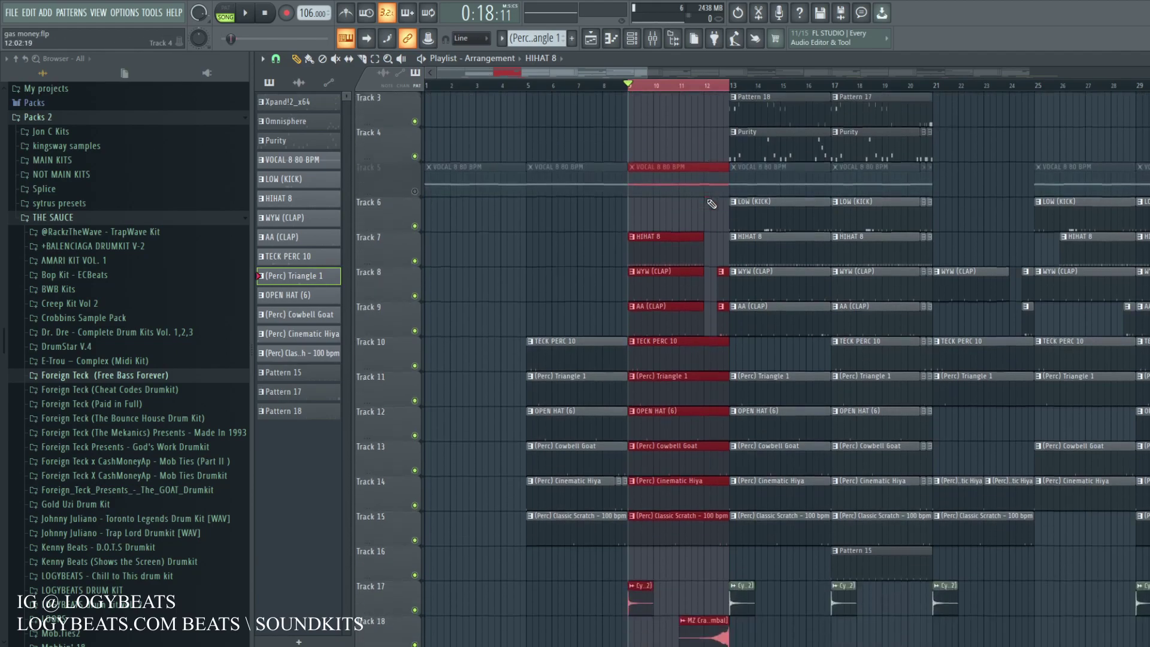
Clear the clip selection, play the drums from bar 9 while extending the marked range to bar 17, and stop playback.
scroll(694, 86, "up", 5)
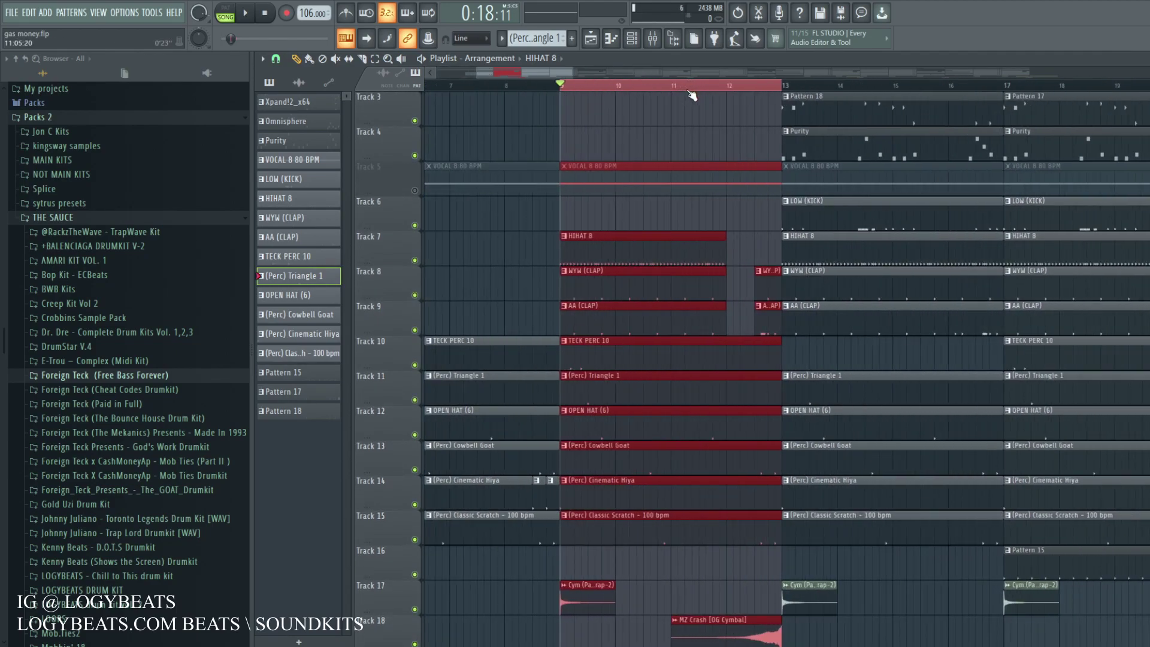
key("ctrl+d")
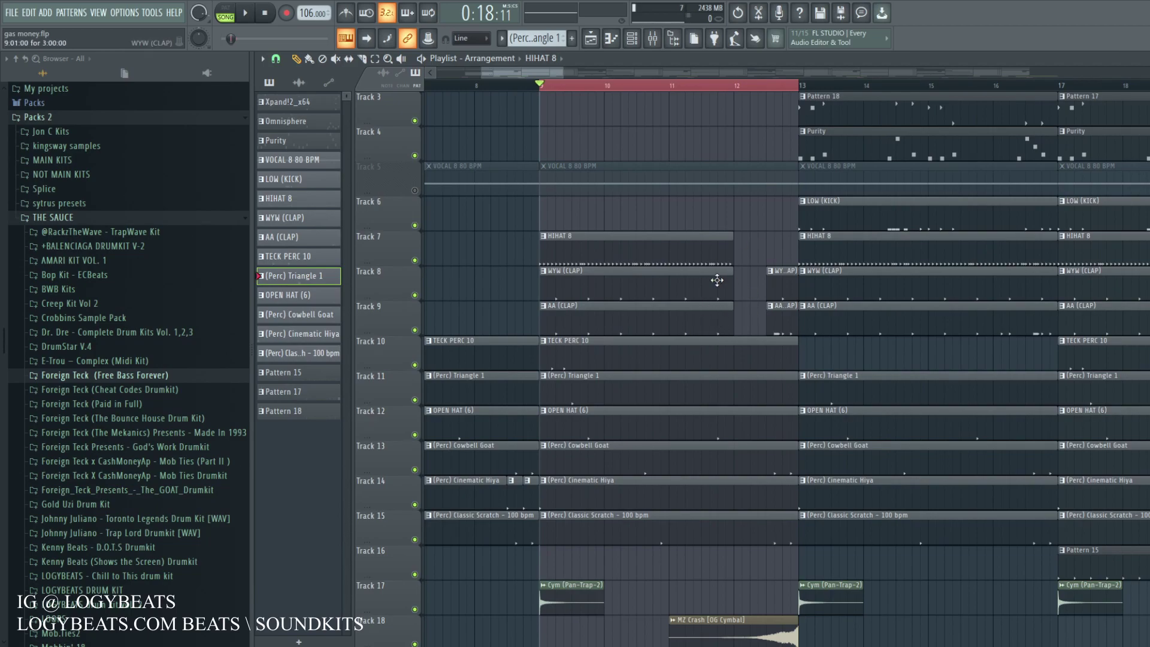
key("space")
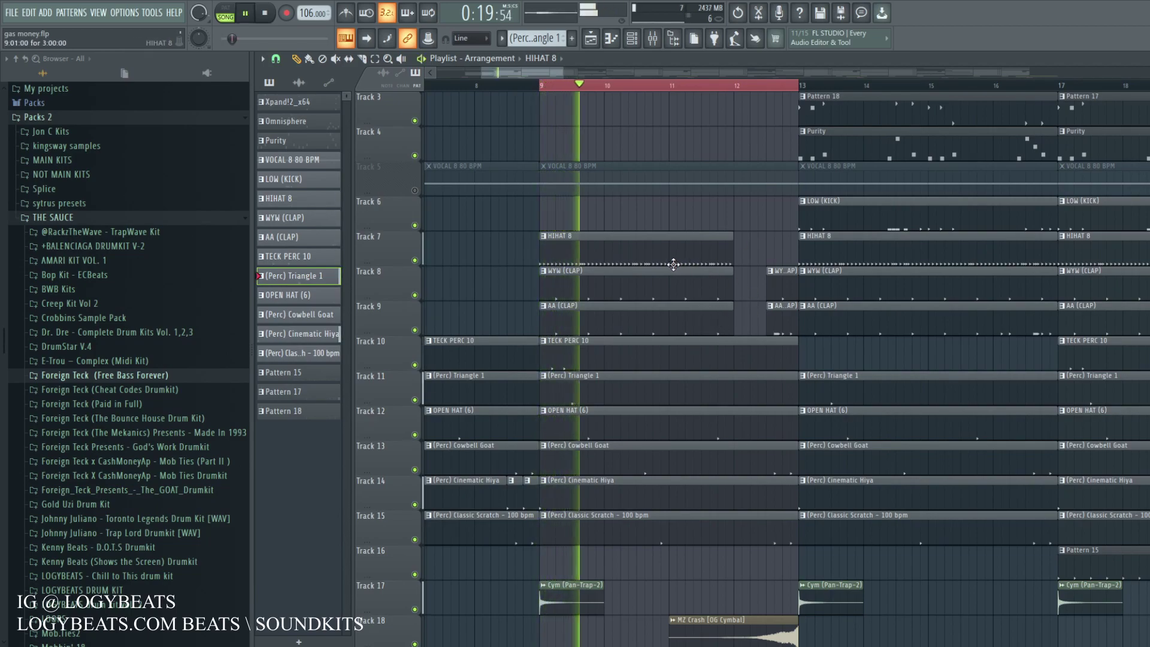
left_click_drag(544, 88, 1062, 99)
left_click(703, 154, "ctrl")
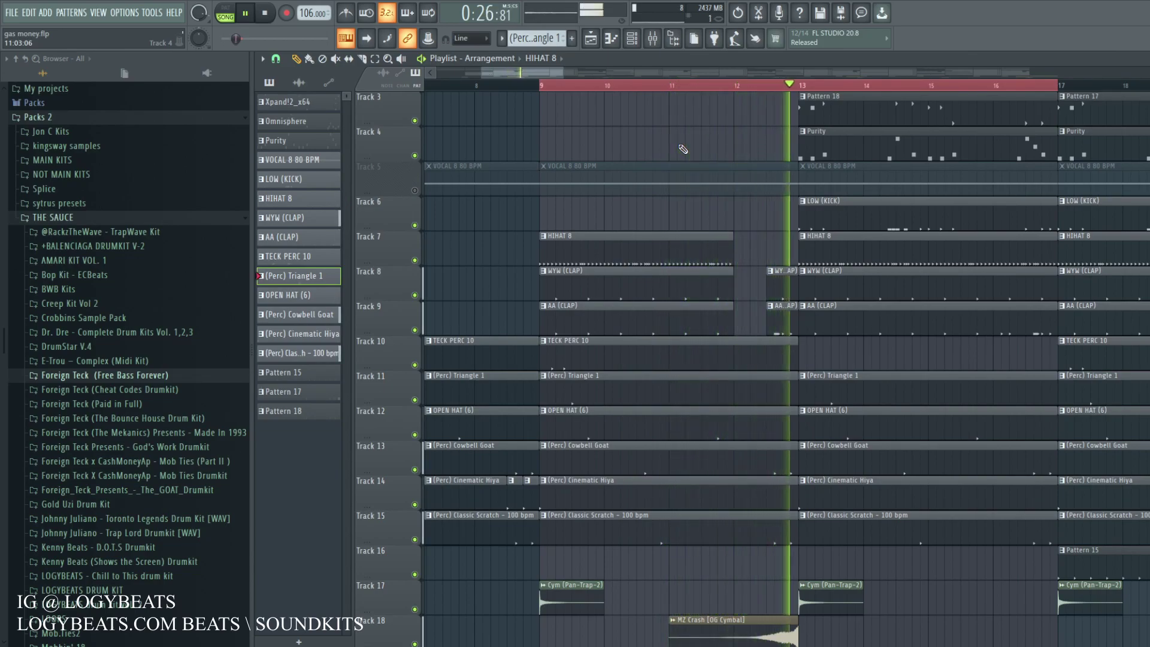
key("space")
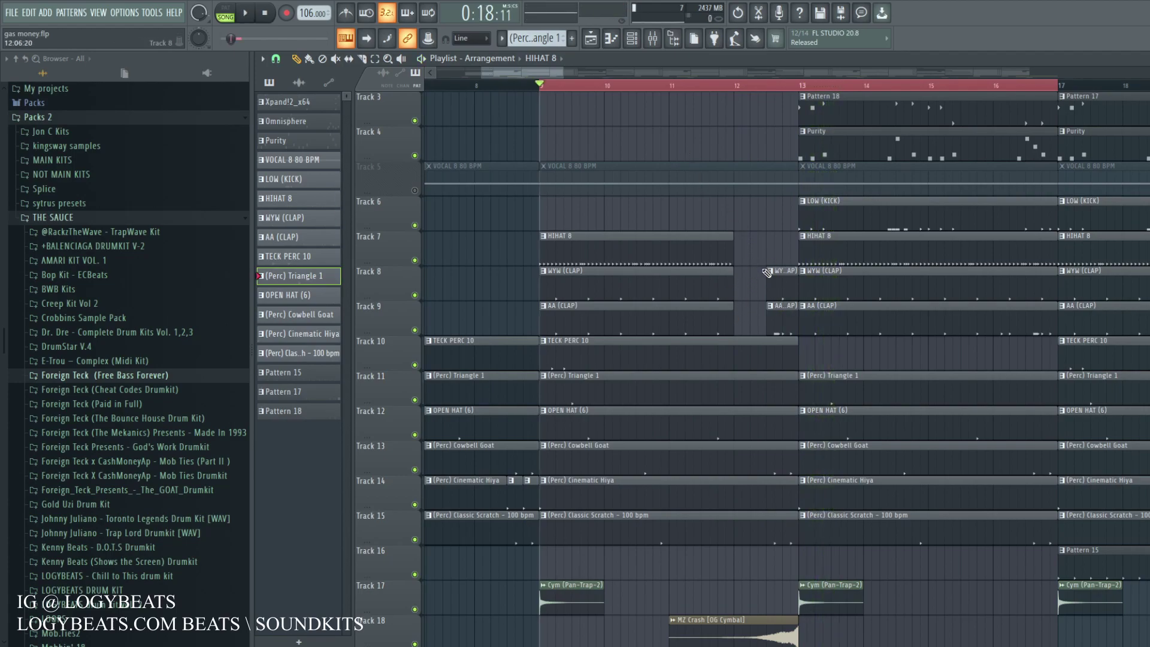
Delete the short WYW and AA clap clips before bar 13 and extend the HIHAT 8, WYW and AA clips to fill the gap.
right_click(785, 317)
right_click(787, 282)
left_click_drag(729, 245, 794, 318)
left_click(747, 213)
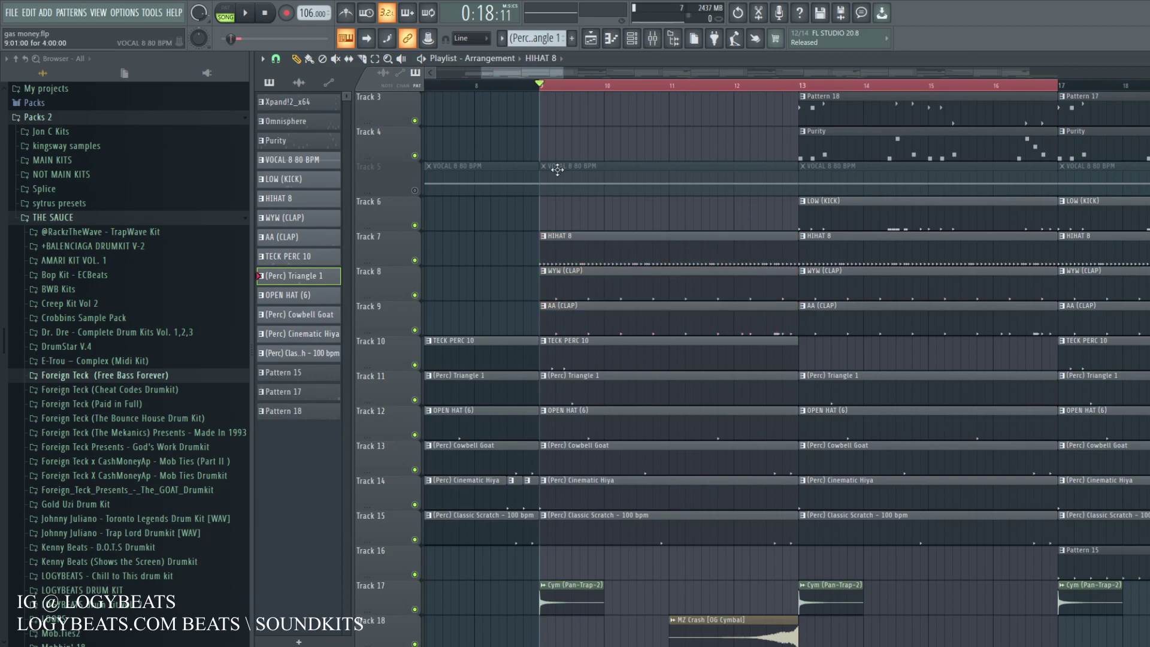
Slice the hi-hat and clap clips to recreate the drop-out from bar 12, and remove the leftover hi-hat piece before bar 13.
left_click(363, 59)
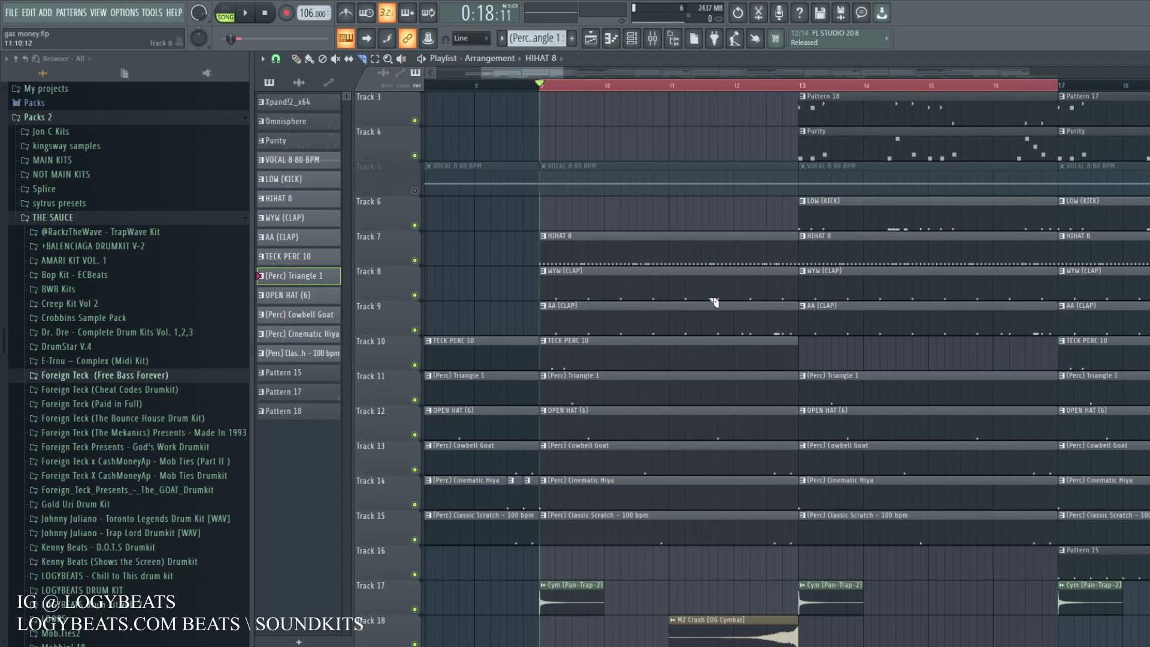
mouse_move(772, 333)
left_mouse_down()
mouse_move(772, 260)
mouse_move(743, 324)
mouse_move(768, 326)
mouse_move(756, 243)
mouse_move(730, 248)
left_mouse_up()
left_click(296, 59)
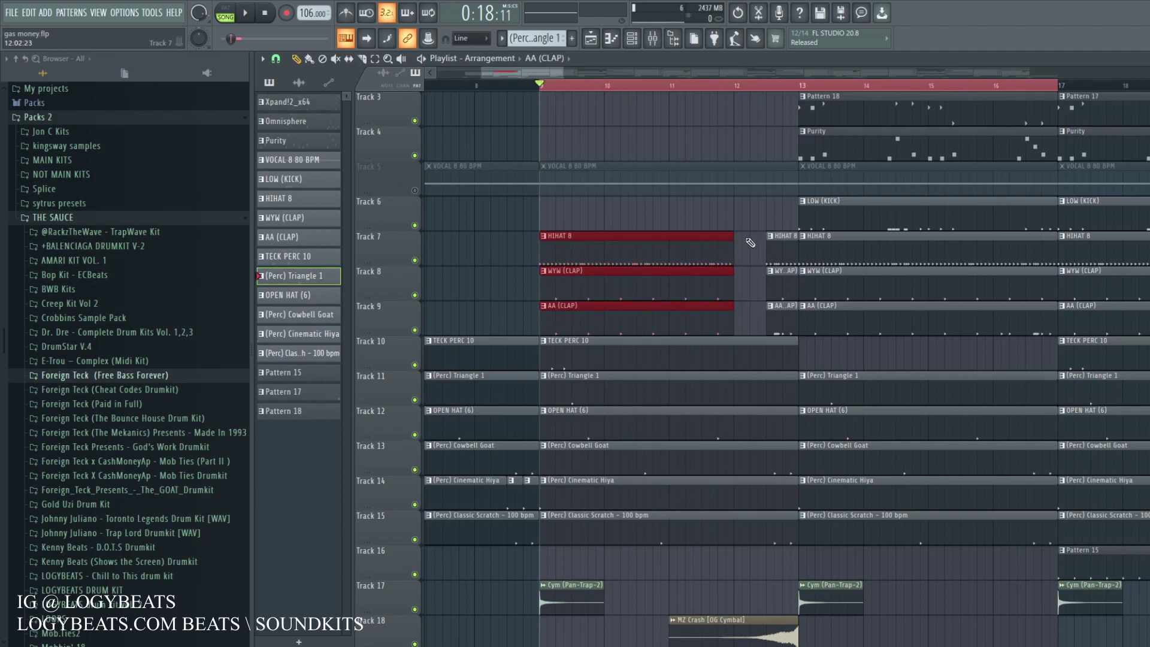
left_click(750, 245, "ctrl")
Play the drums from bar 9 past the drop-out into bar 14 and stop playback.
scroll(679, 90, "down", 4)
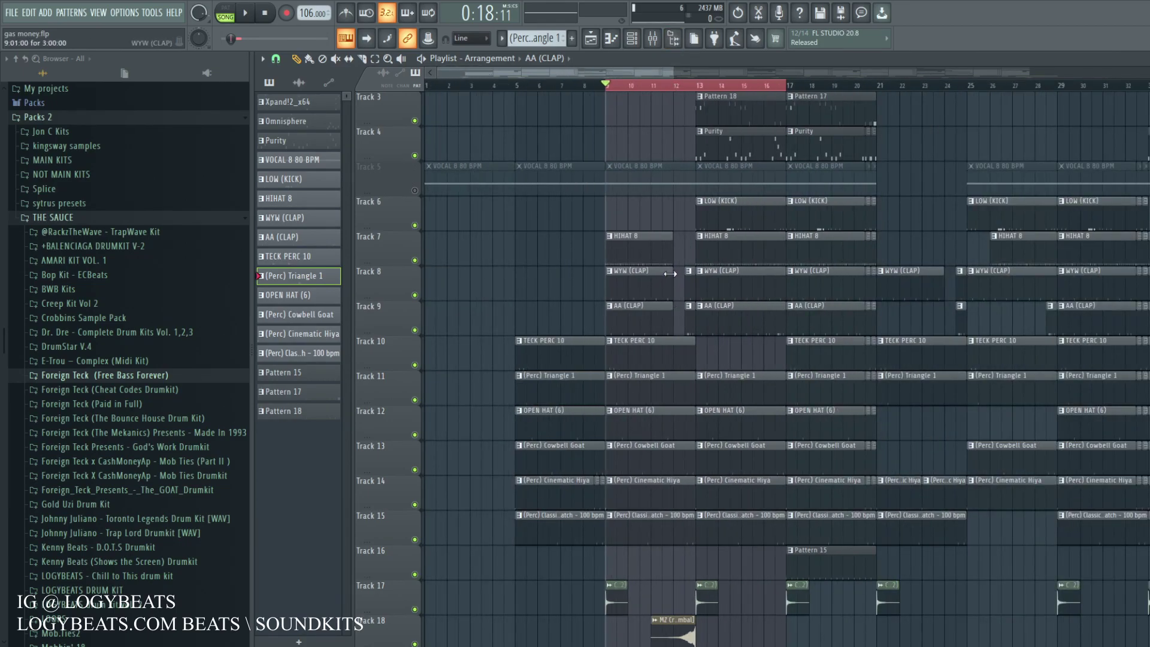
key("space")
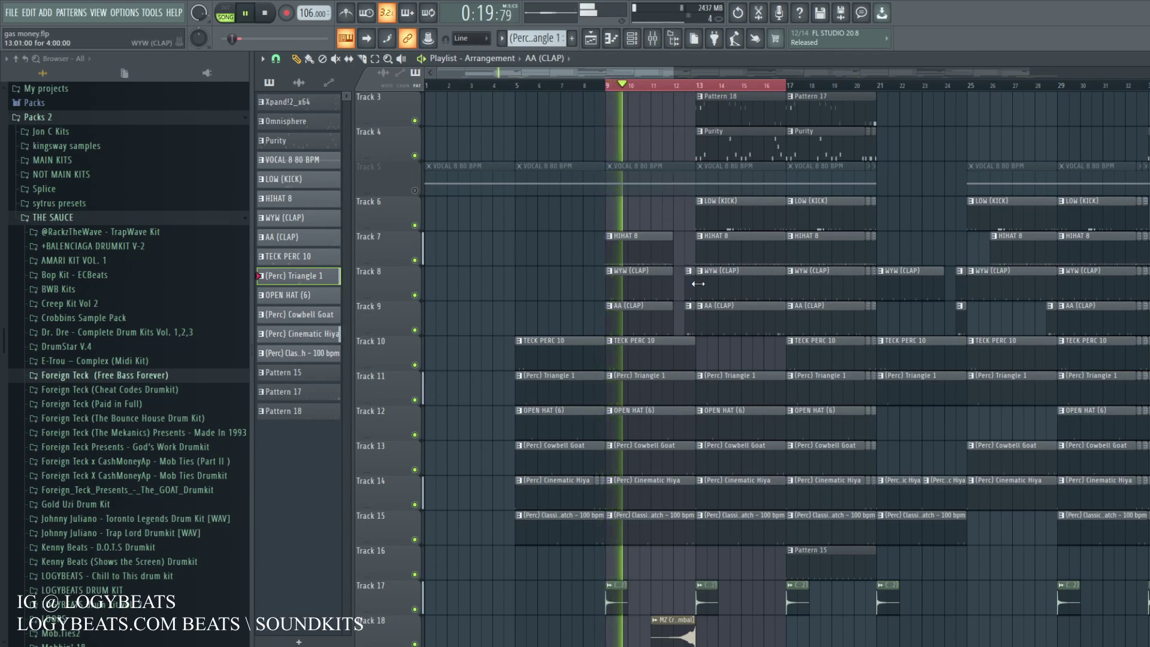
scroll(698, 283, "down", 2)
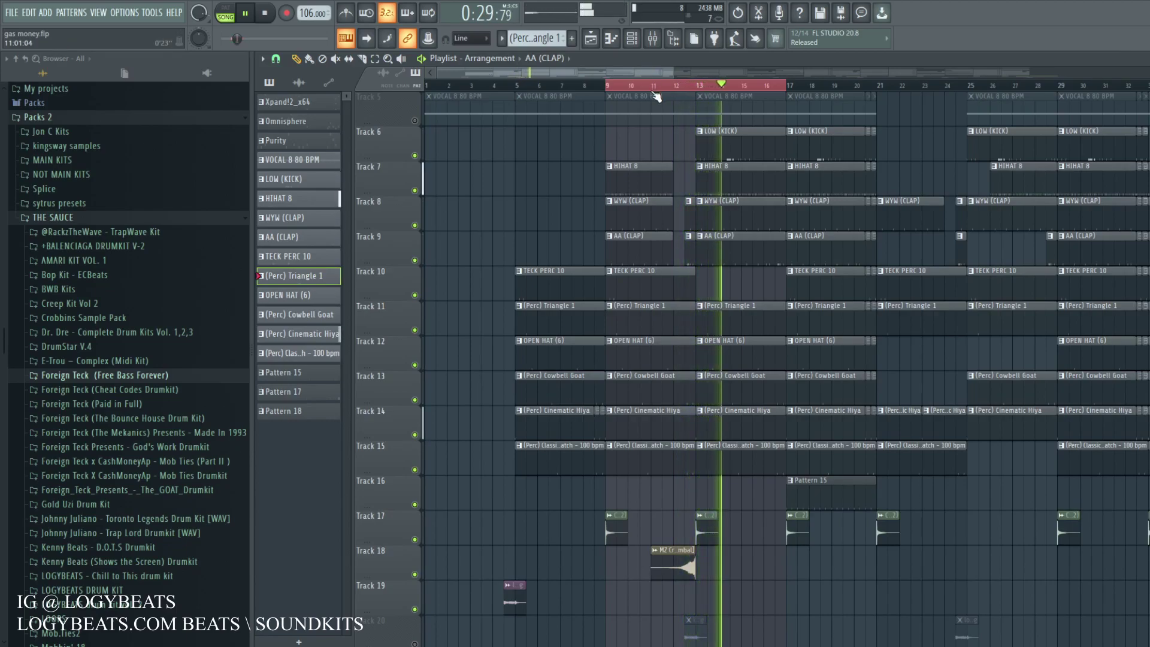
key("space")
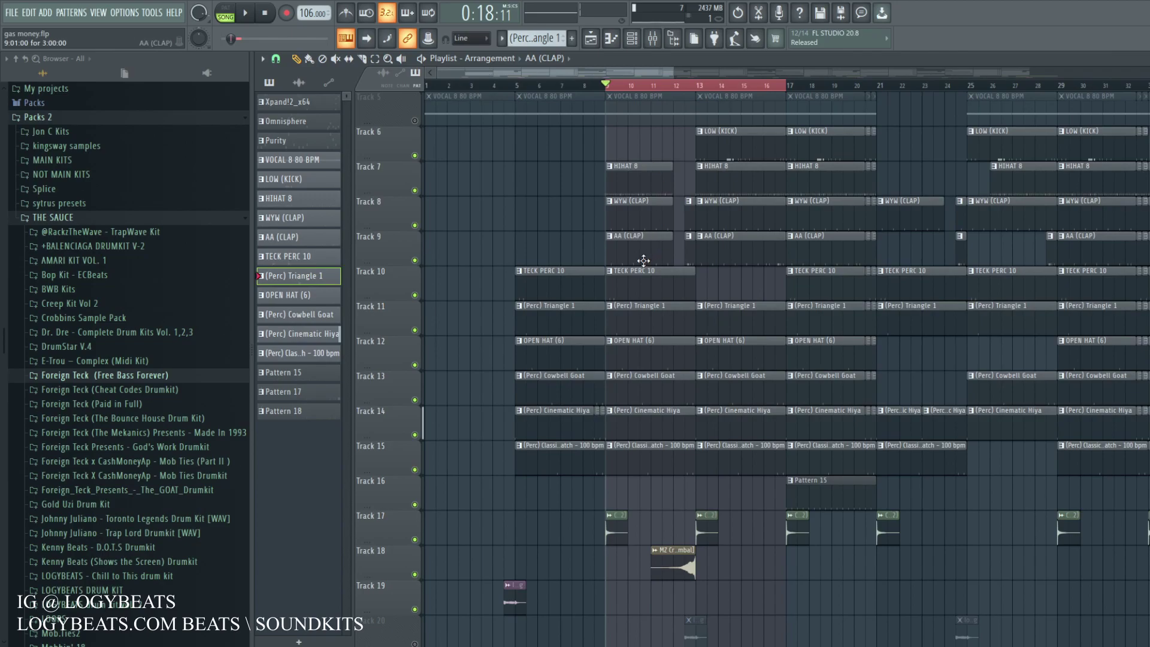
Place the playhead at bar 11 where the crash starts, and move it to bar 12 where the drums drop out.
scroll(655, 91, "up", 3)
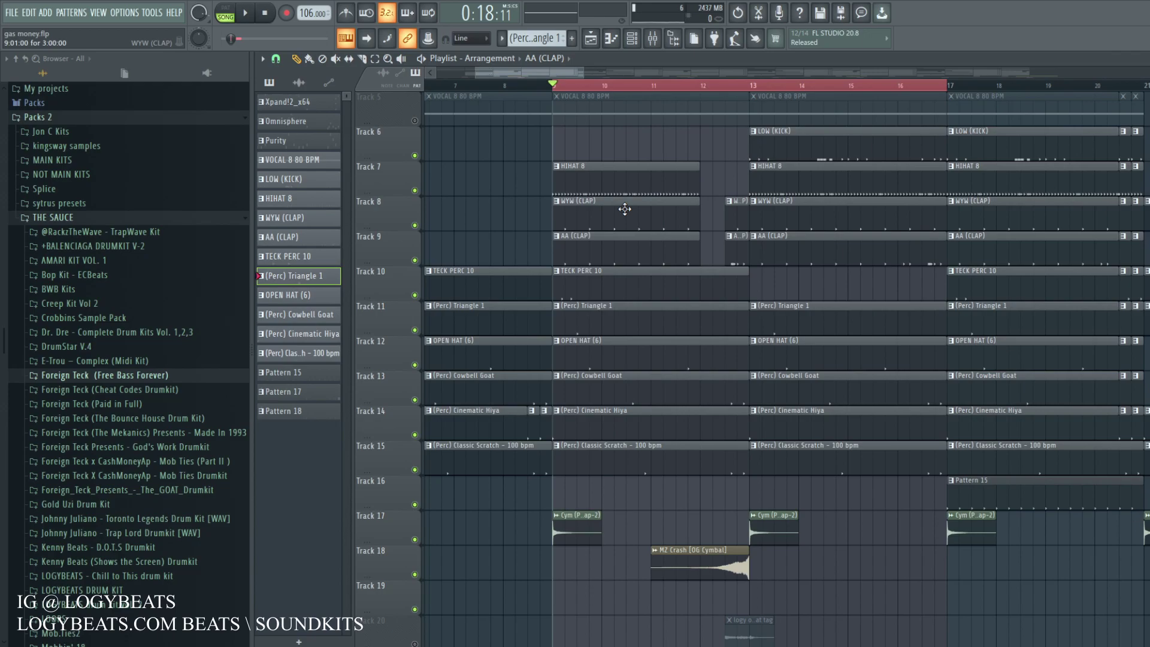
left_click(652, 84)
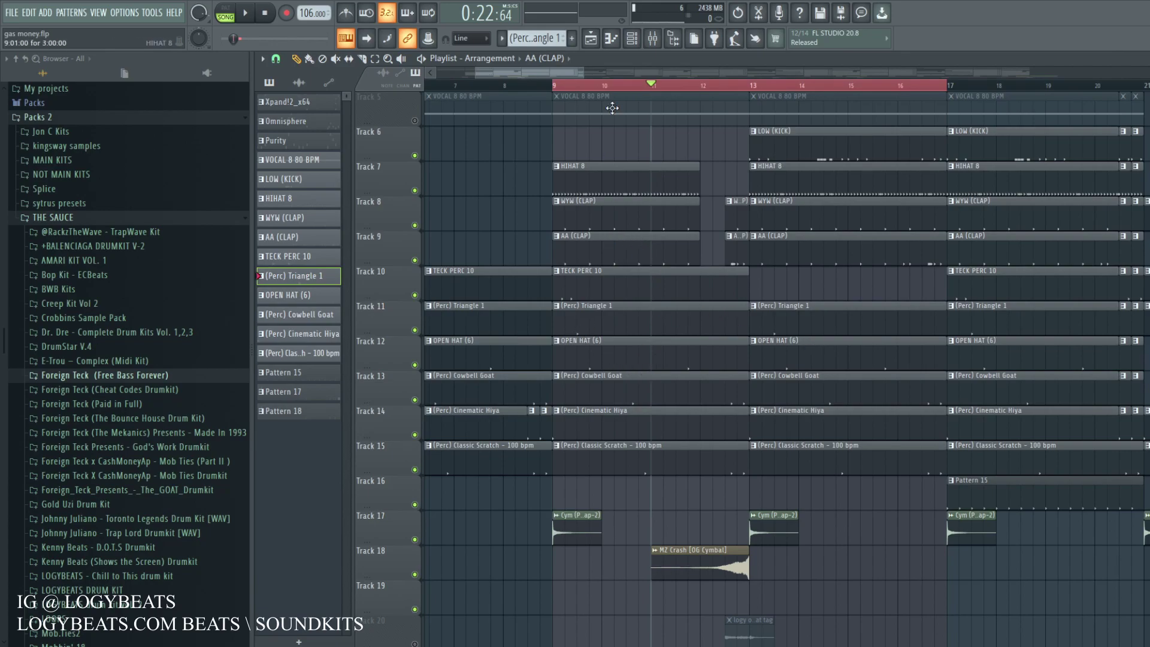
left_click(705, 88)
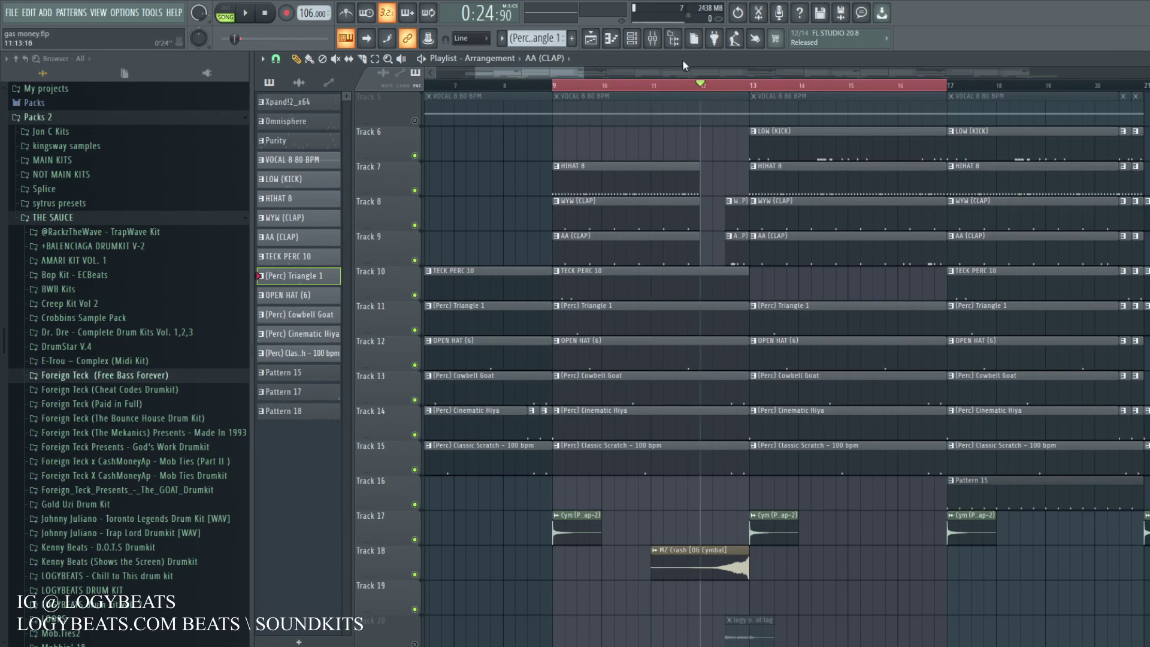
Mark out bars 13 to 20 across all tracks and place the playhead at bar 13.
left_click_drag(545, 76, 937, 107)
right_click(543, 101)
left_click(548, 86)
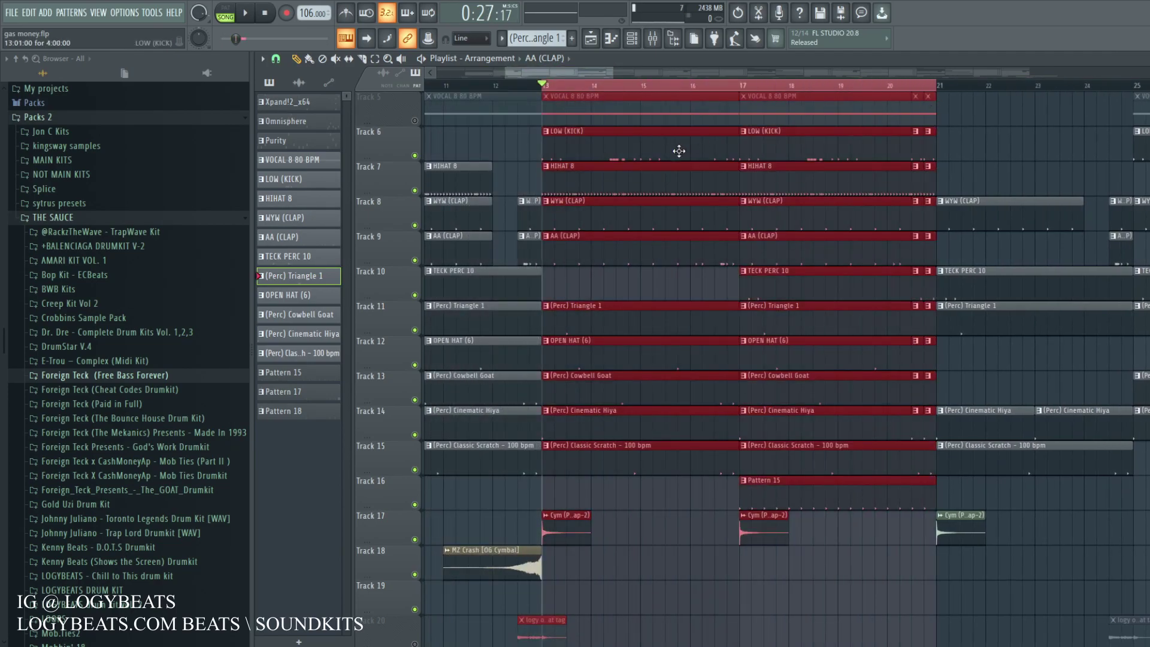
Unmute the vocal on track 5, mute Purity on track 4, and clear the clip selection.
scroll(590, 289, "up", 3)
scroll(589, 289, "down", 2)
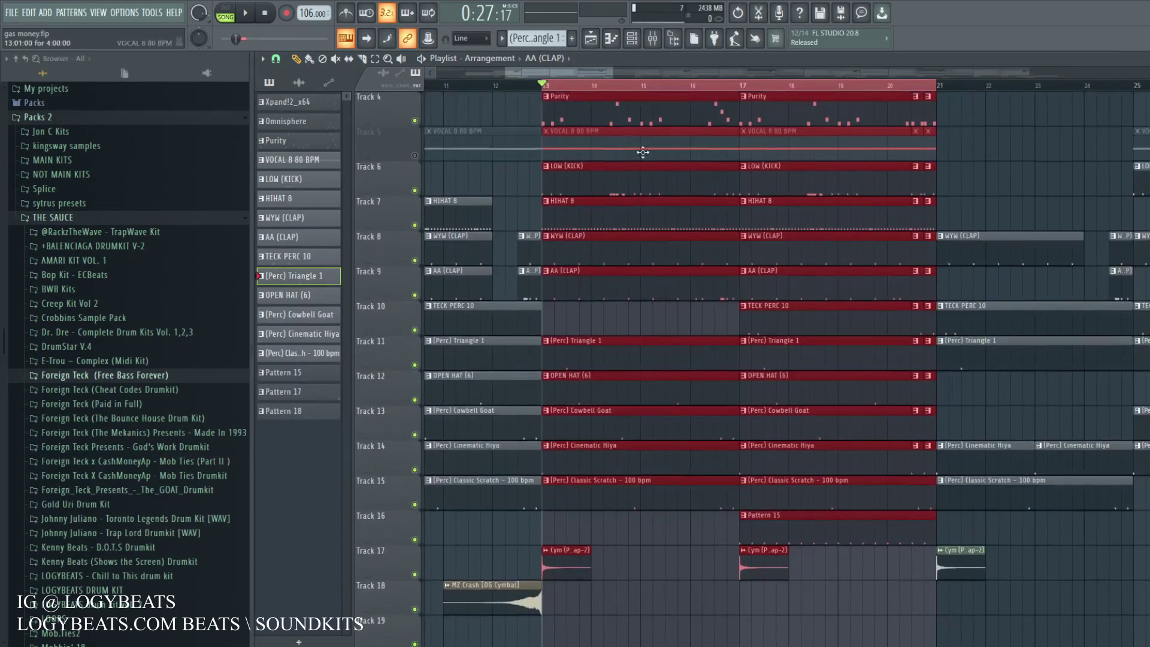
scroll(620, 148, "up", 2)
left_click(414, 225)
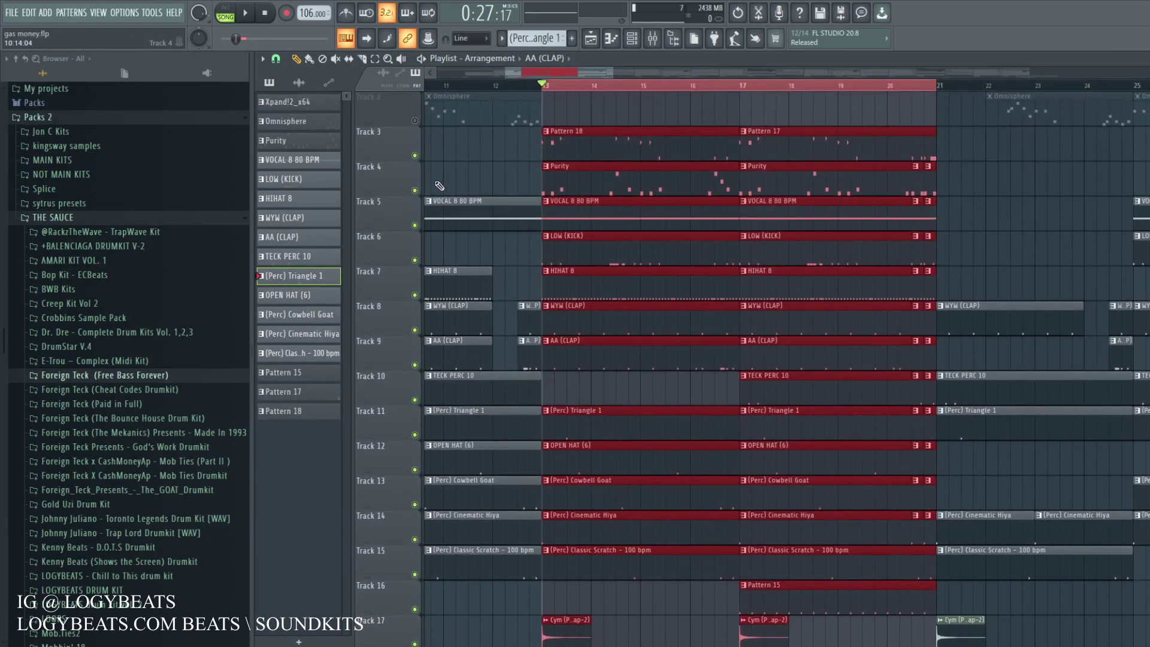
left_click(415, 191)
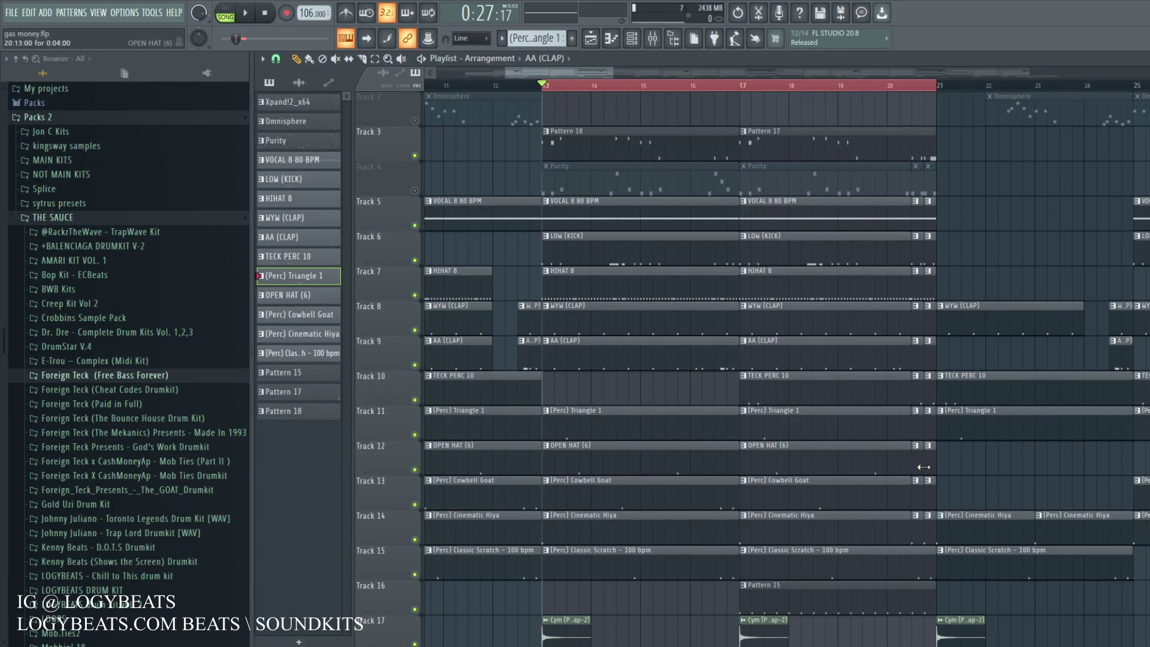
scroll(618, 346, "down", 2)
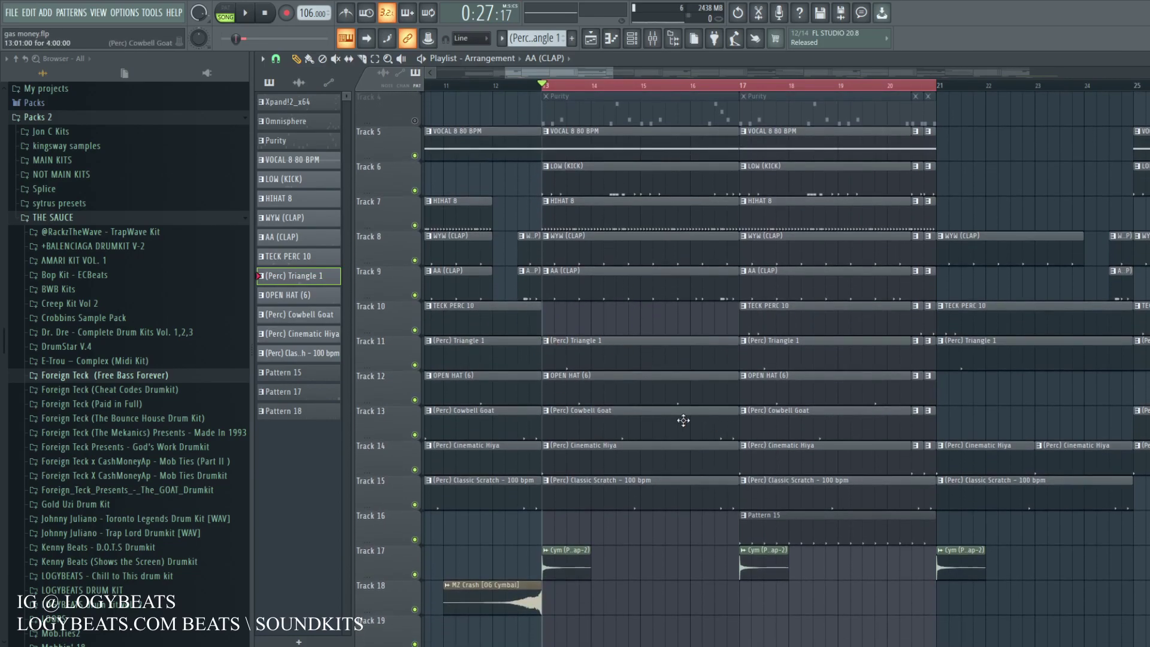
Open the Pattern 15 clip's steps in the Channel rack, play the pattern on its own, and stop.
left_click(770, 515)
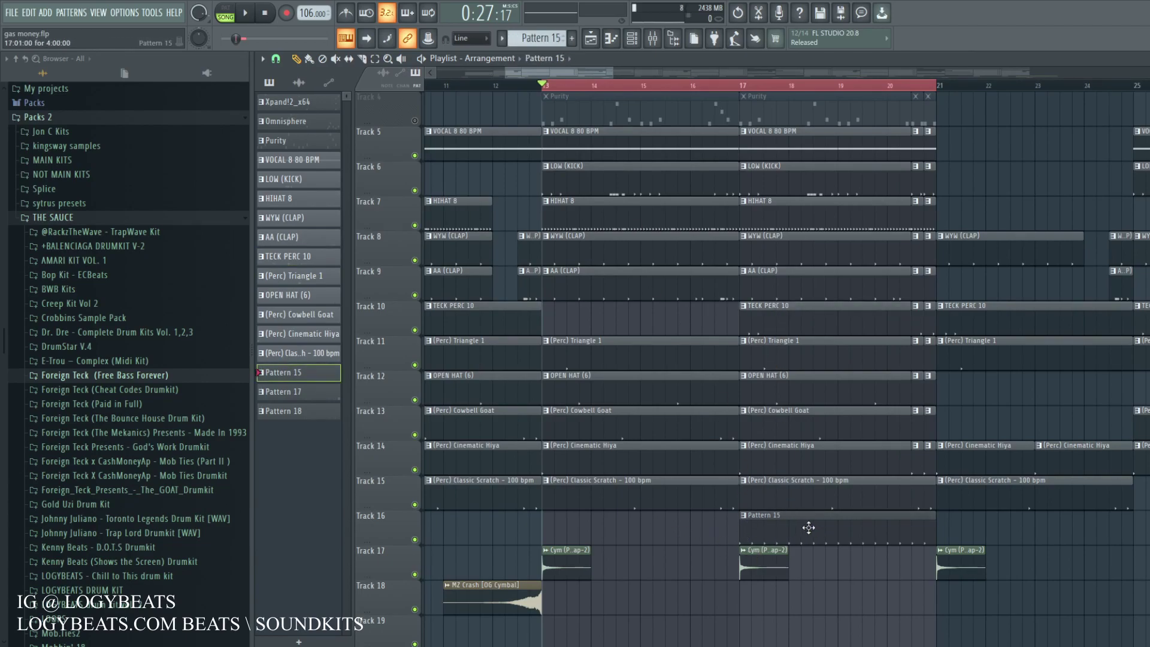
left_click(631, 38)
left_click(227, 15)
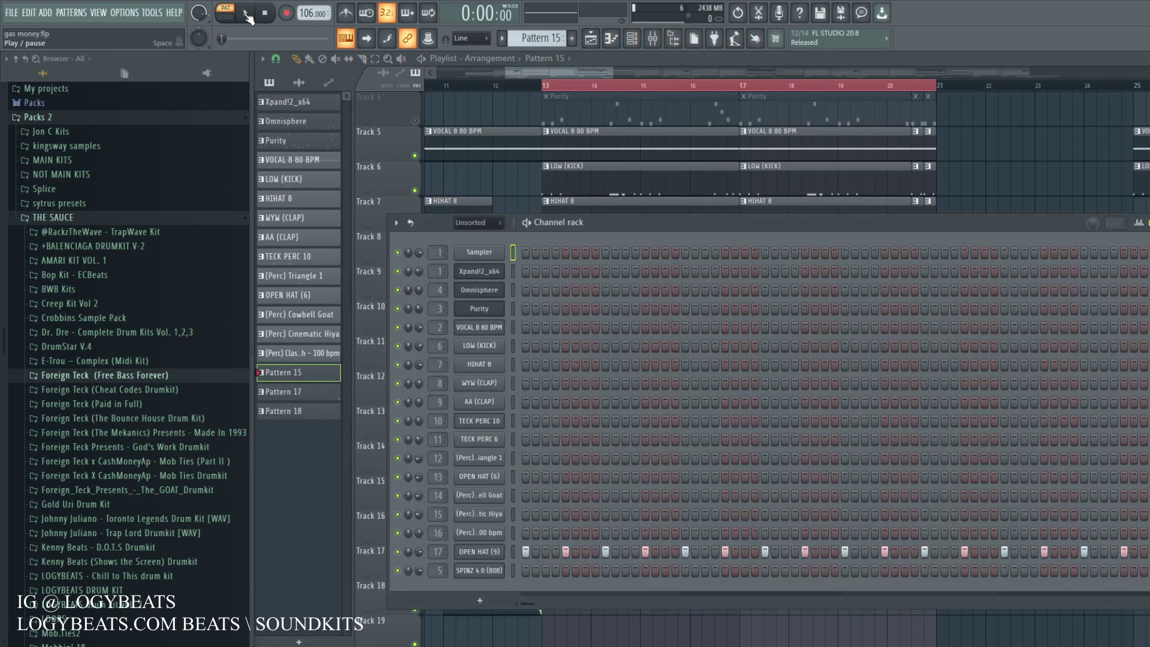
key("space")
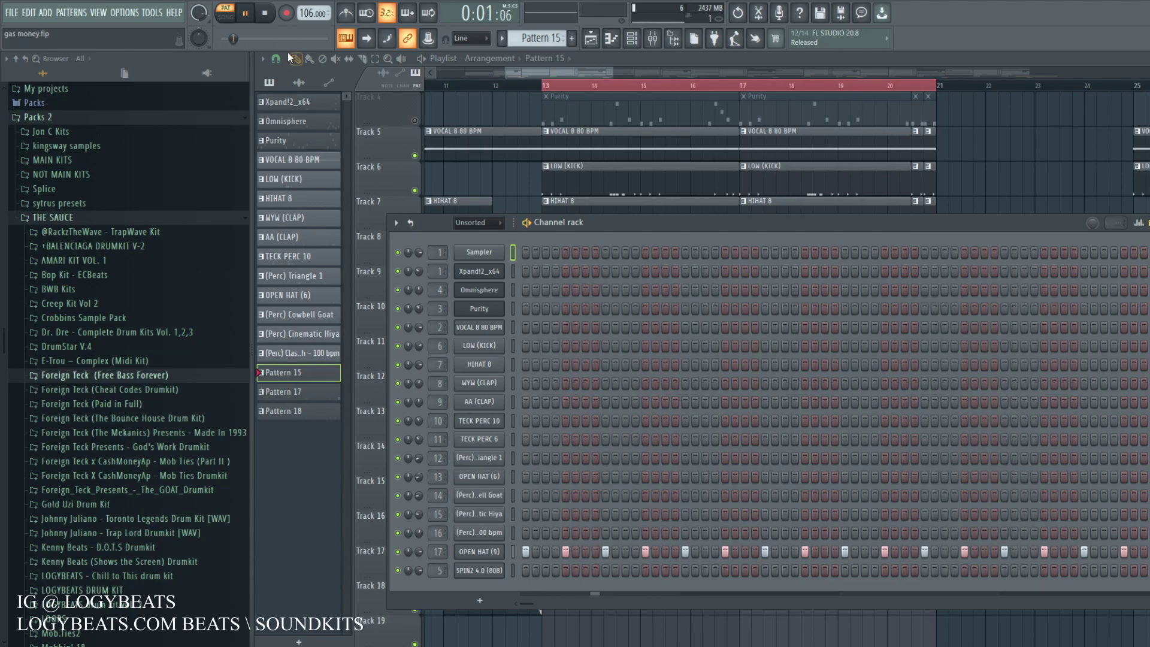
left_click(265, 15)
Open the TECK PERC 10 pattern in the Channel rack, play it on its own, and close the rack.
left_click_drag(548, 73, 562, 74)
left_click(665, 327)
left_click(643, 85)
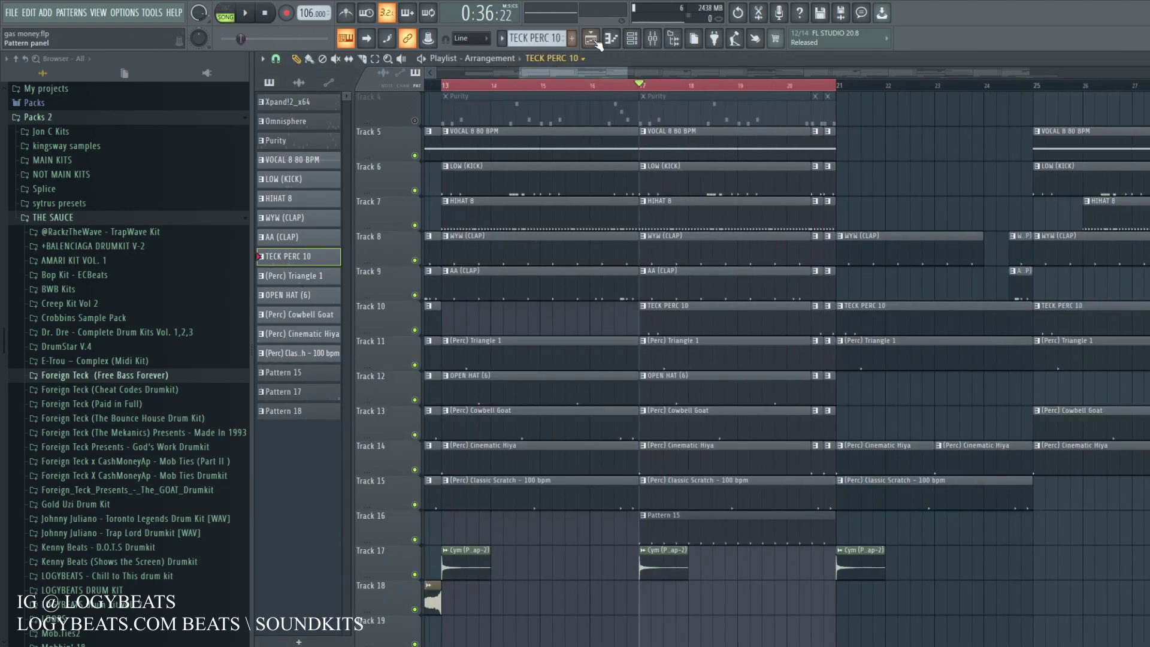
key("l")
left_click(634, 40)
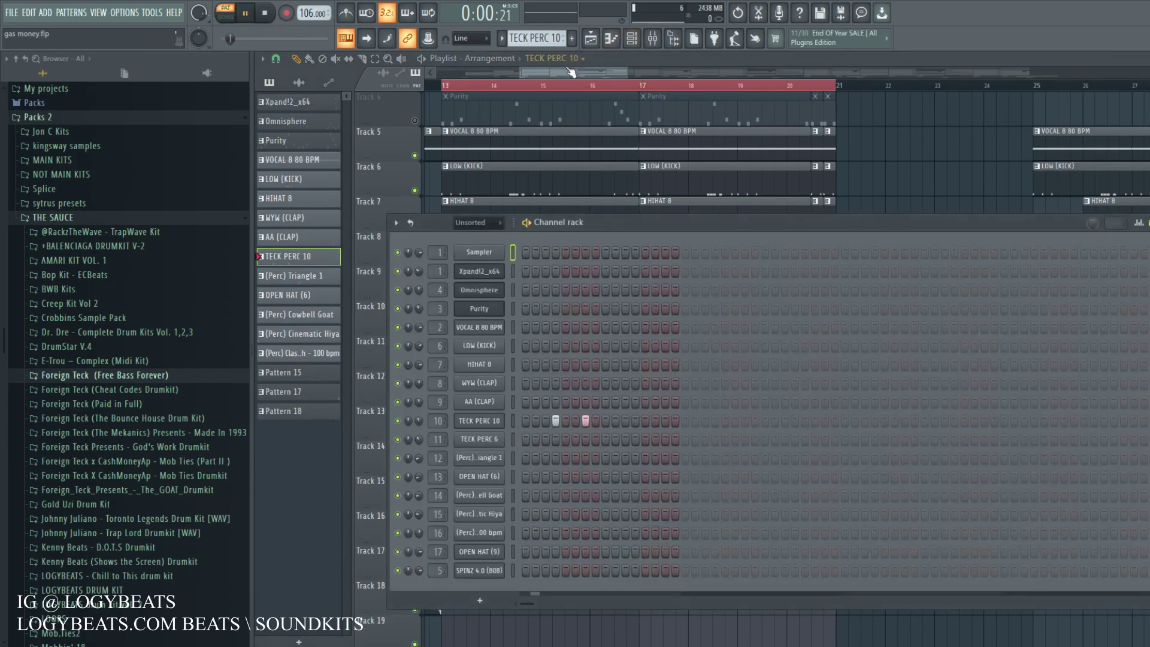
key("F6")
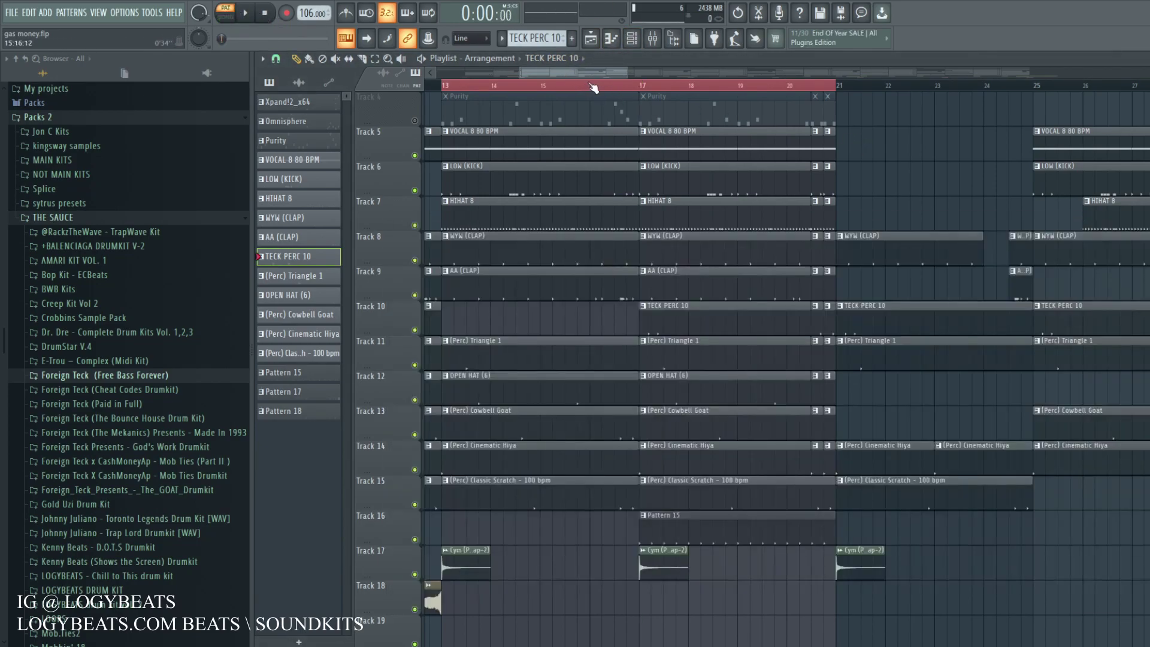
Play the marked section in song mode from bar 13, mute the vocal on track 5 during playback, and stop near bar 21.
left_click_drag(554, 70, 531, 71)
left_click(604, 85)
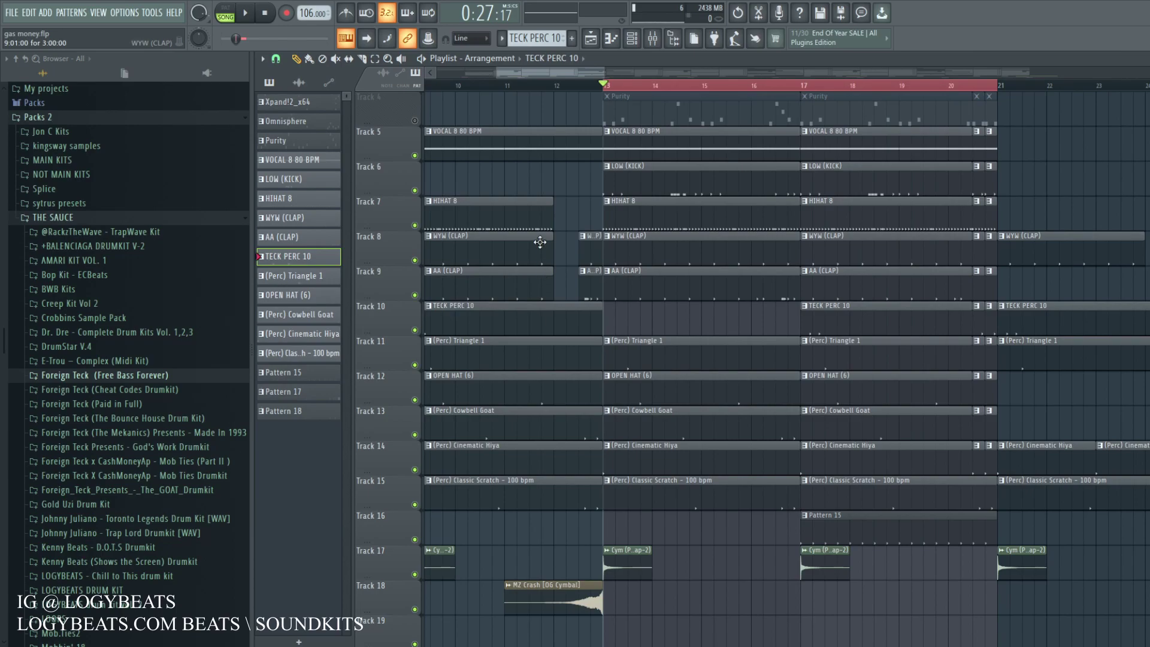
key("space")
left_click_drag(538, 70, 548, 71)
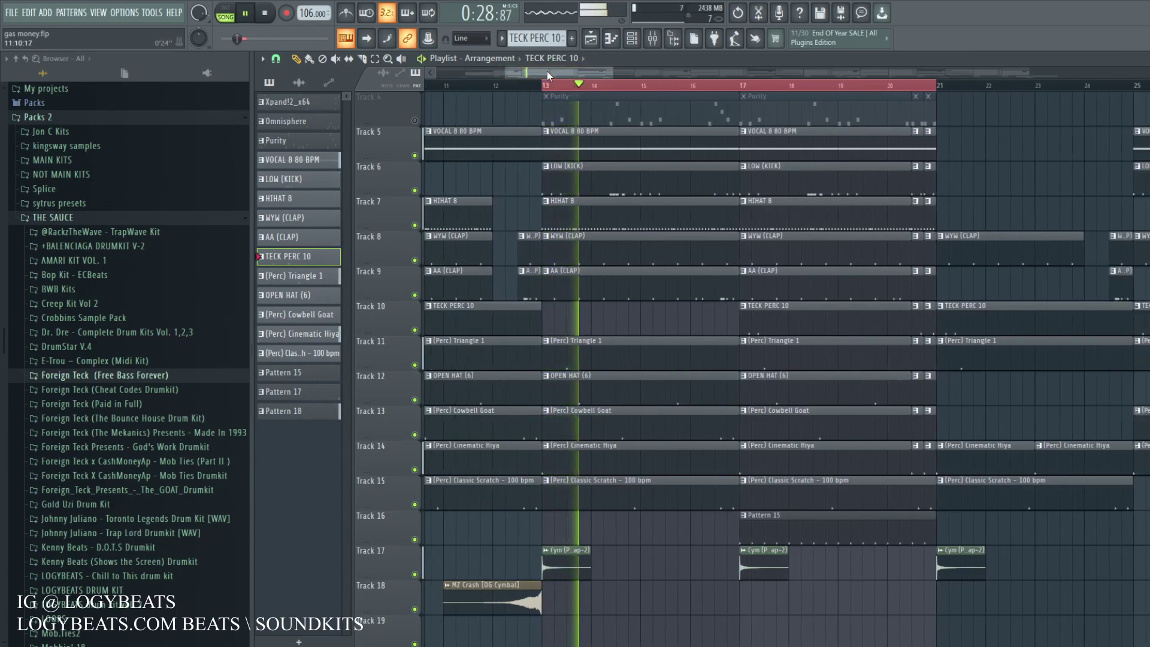
left_click(415, 155)
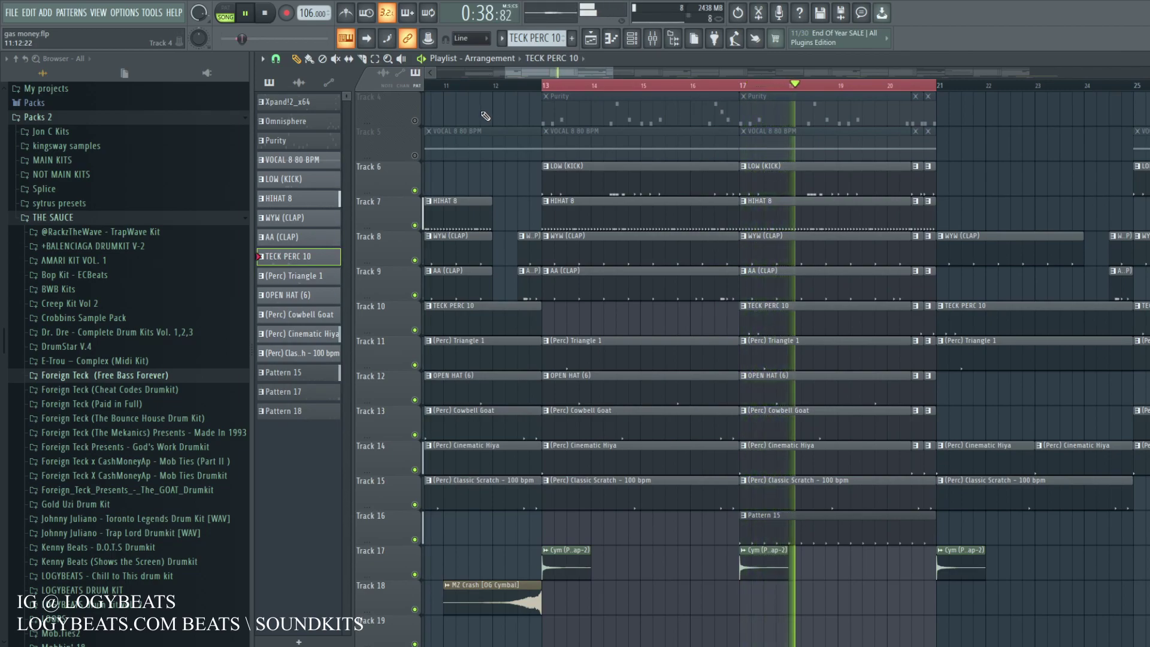
left_click_drag(591, 74, 613, 74)
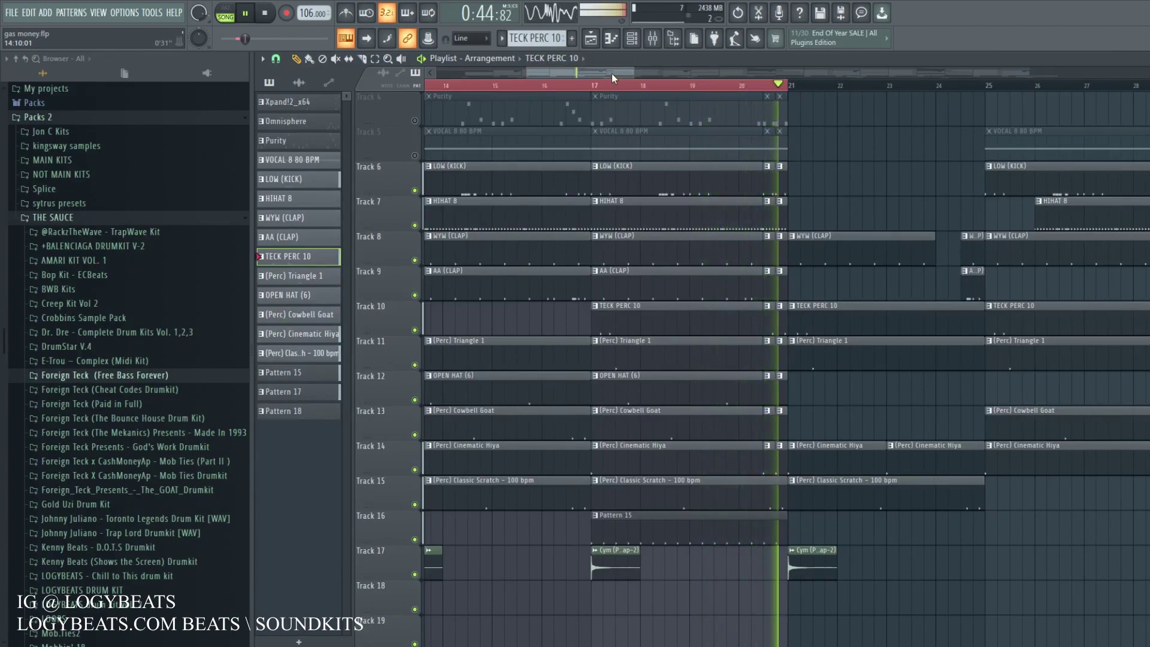
key("space")
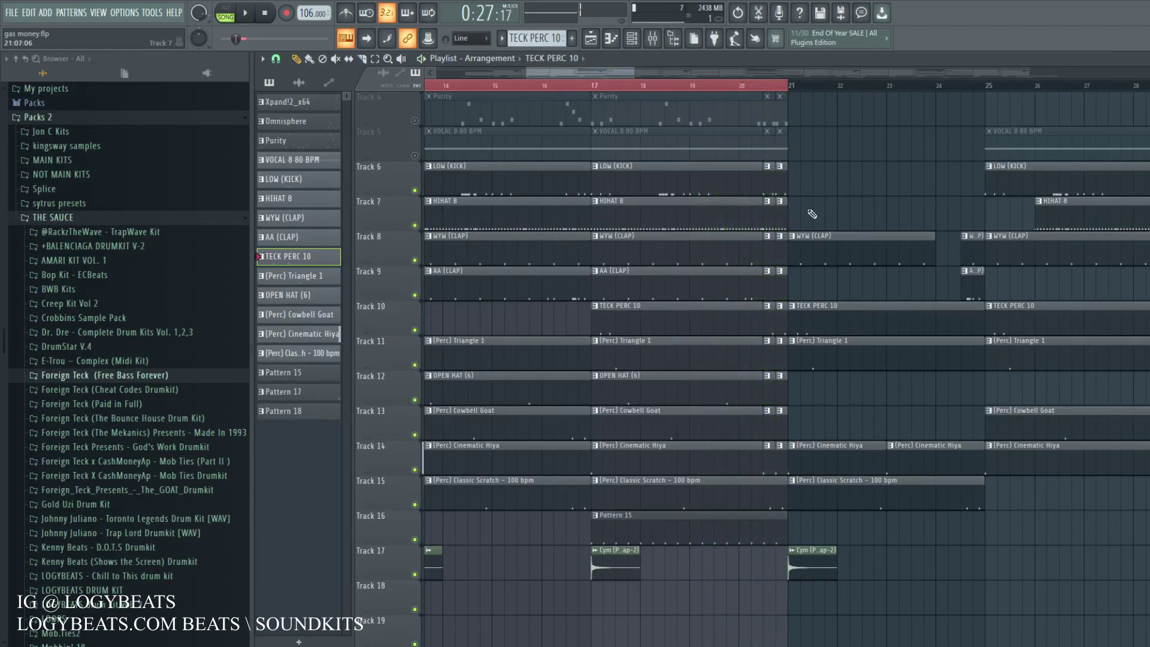
Clear the marked range and place the playhead at bar 17.
left_click(764, 85)
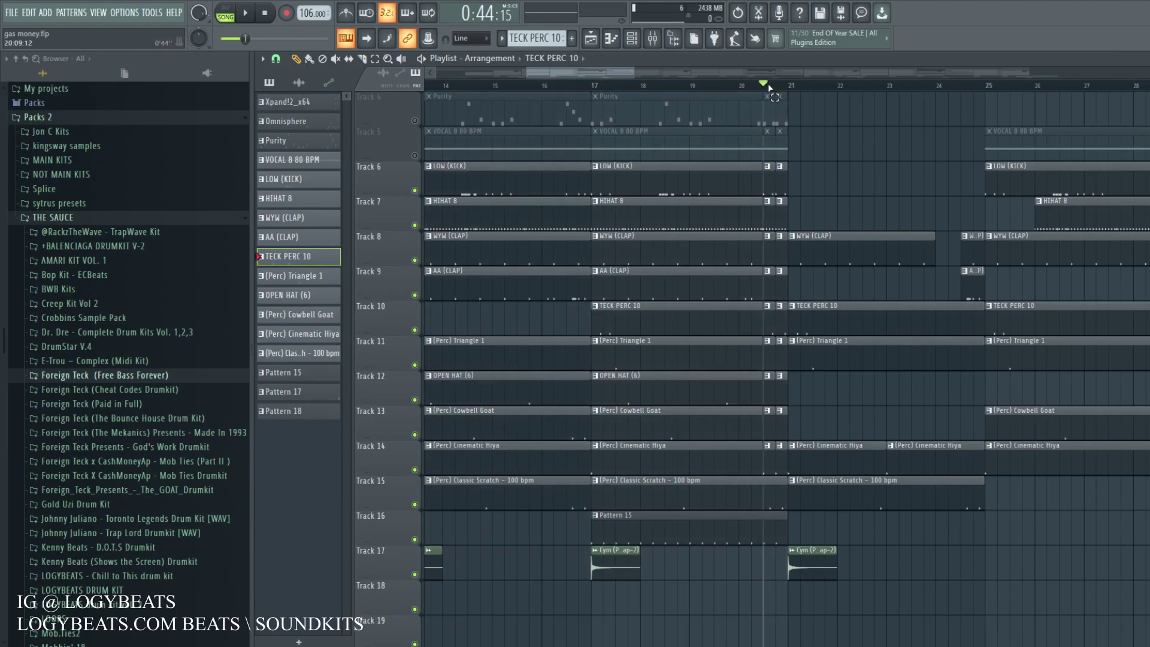
left_click_drag(768, 88, 788, 87)
left_click(602, 87)
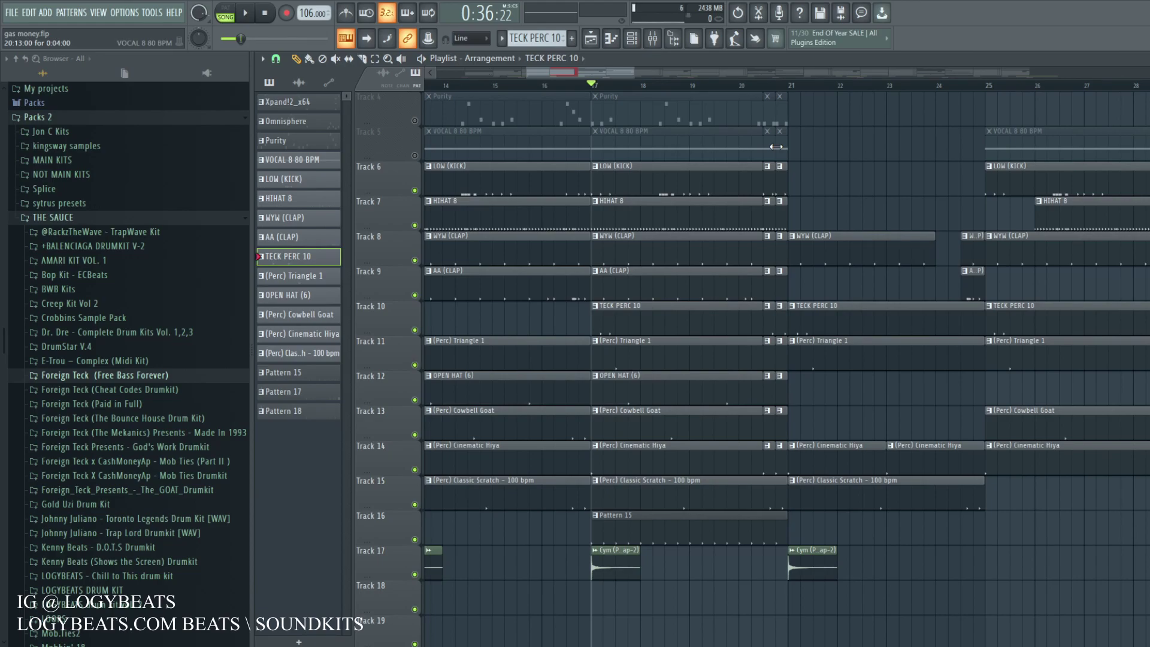
Examine the short clips repeated across the tracks just before bar 21 and how they lead into the next section.
scroll(753, 89, "down", 2)
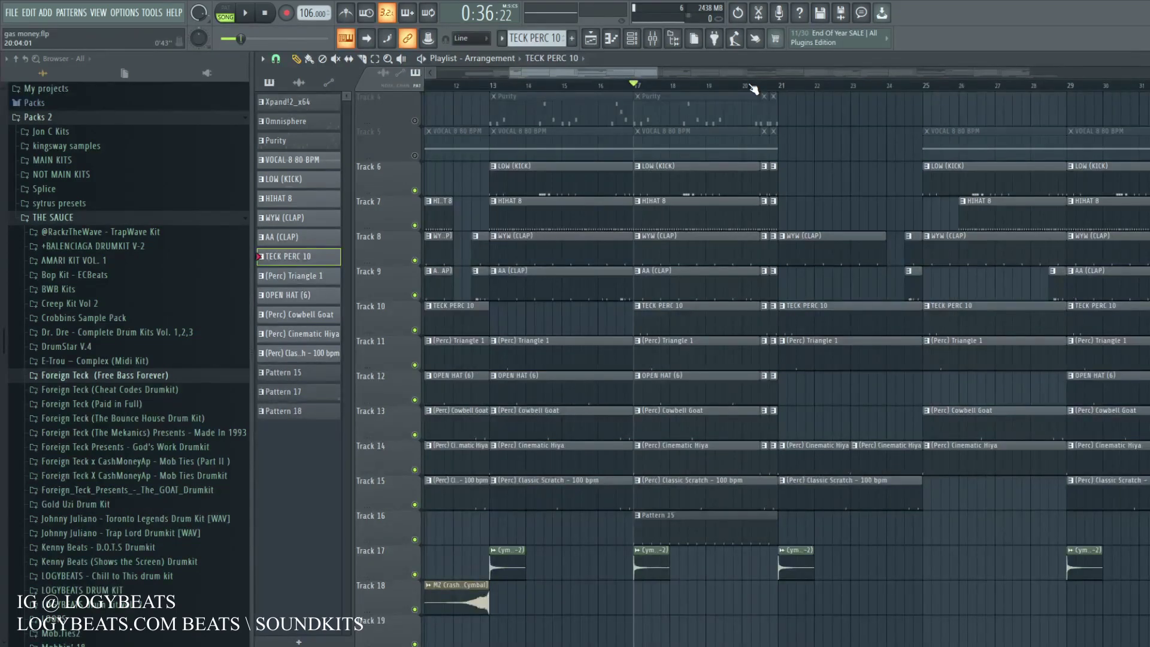
scroll(753, 89, "up", 2)
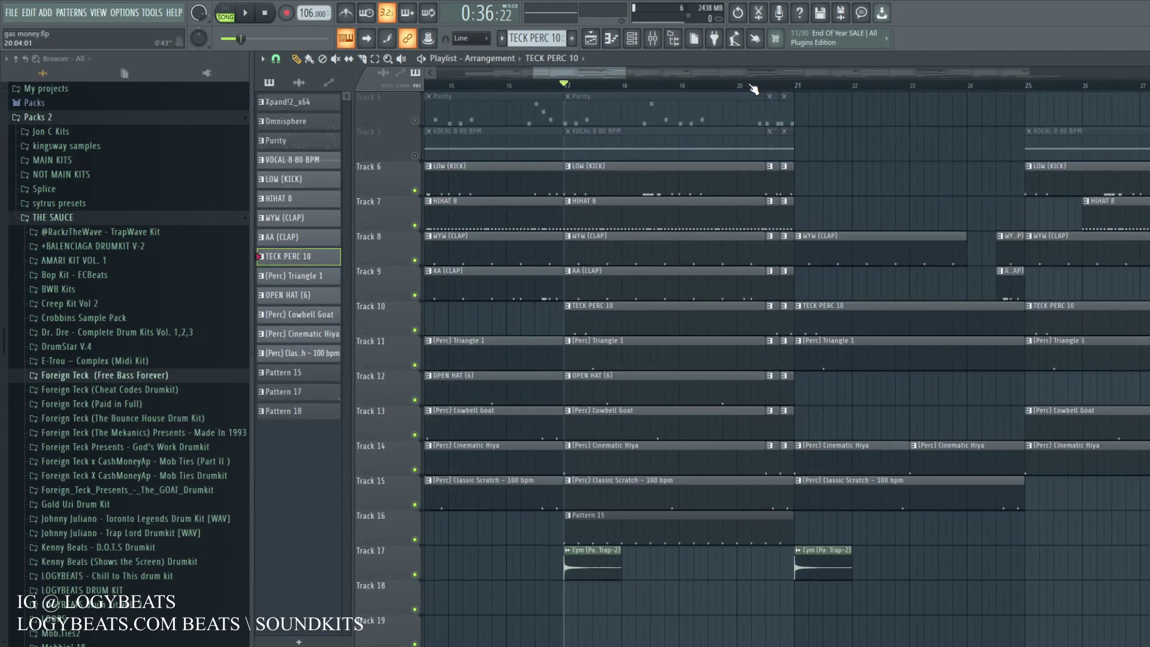
scroll(601, 94, "down", 2)
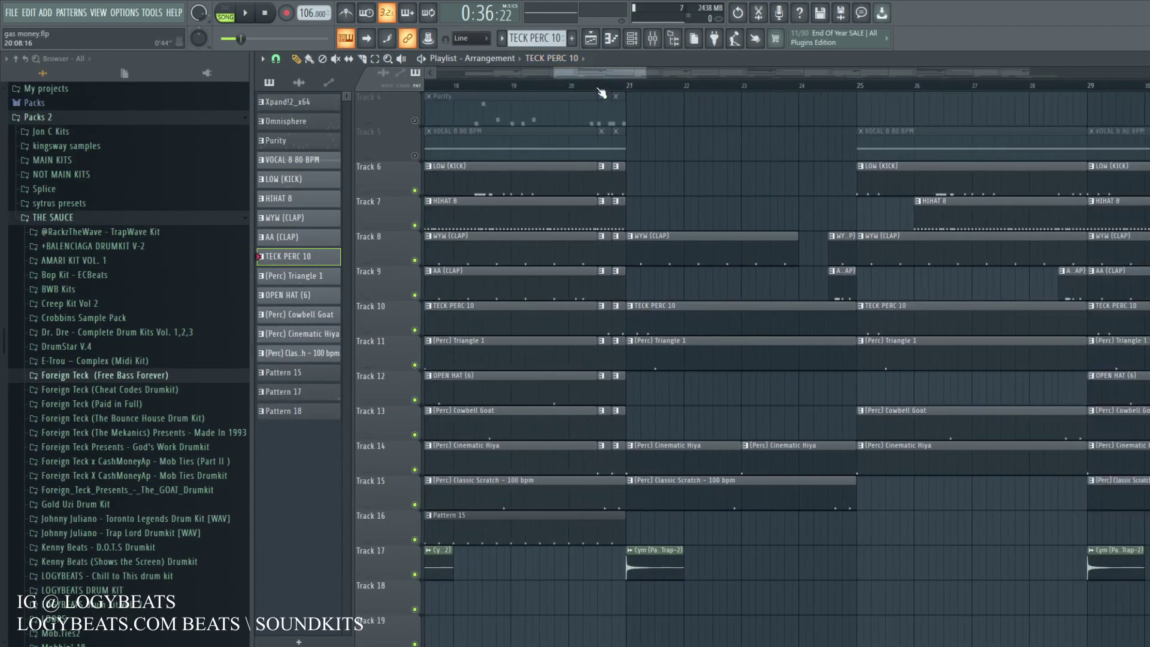
scroll(601, 94, "down", 2)
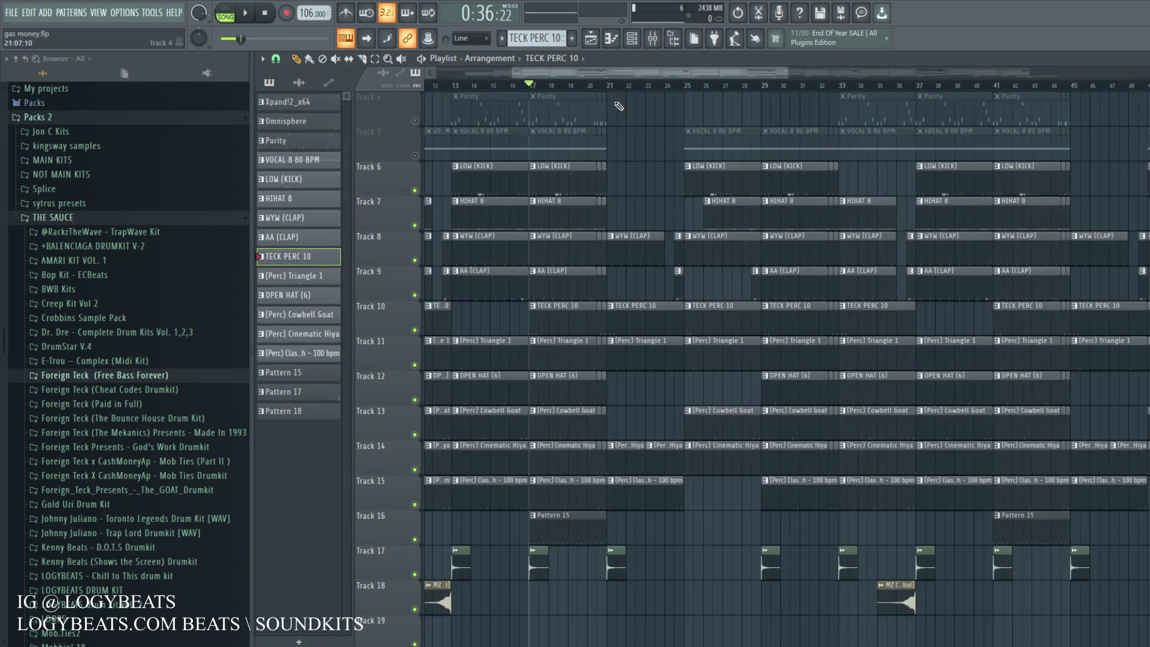
scroll(582, 95, "up", 5)
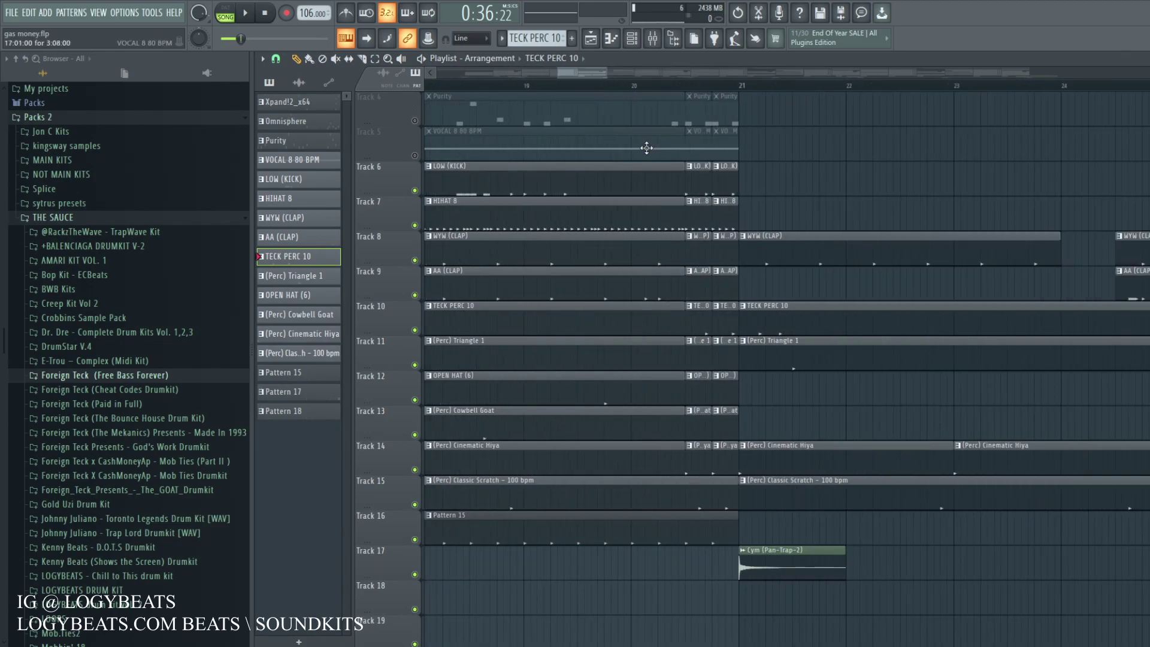
scroll(657, 93, "down", 2)
scroll(657, 93, "down", 3)
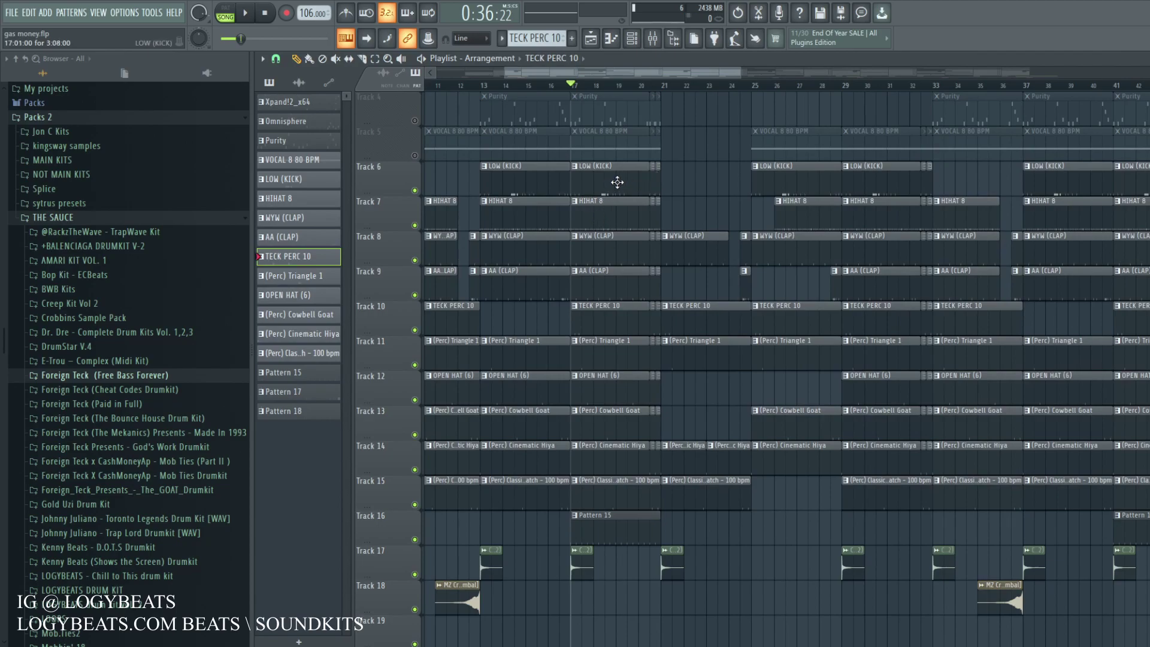
Copy the drum and percussion clips between bars 13 and 17 on tracks 6 to 15 over to bar 21.
left_click_drag(526, 181, 509, 554)
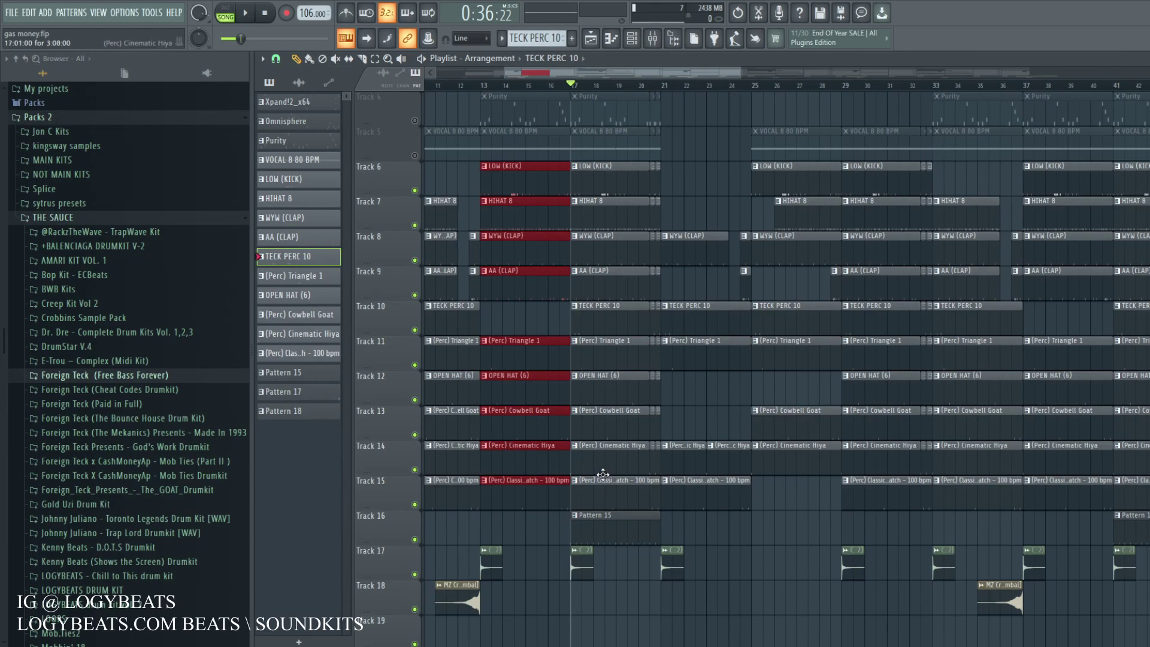
left_click_drag(611, 528, 585, 151)
left_click_drag(517, 154, 509, 493)
key("ctrl+b")
left_click_drag(622, 498, 745, 488)
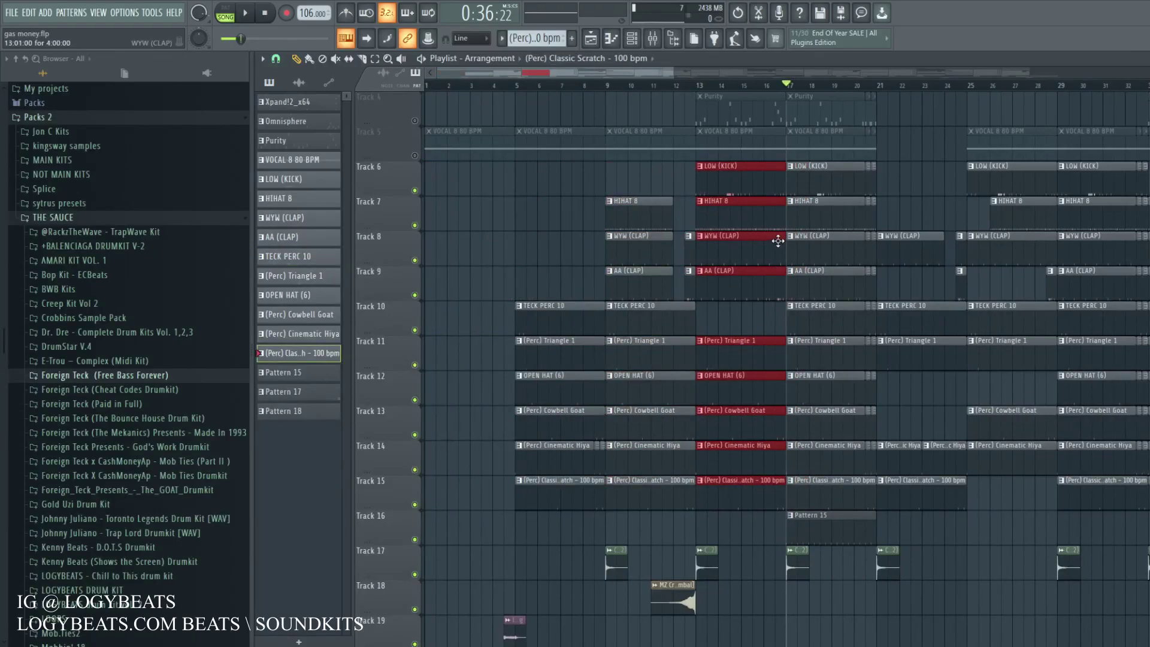
left_click_drag(750, 182, 936, 182)
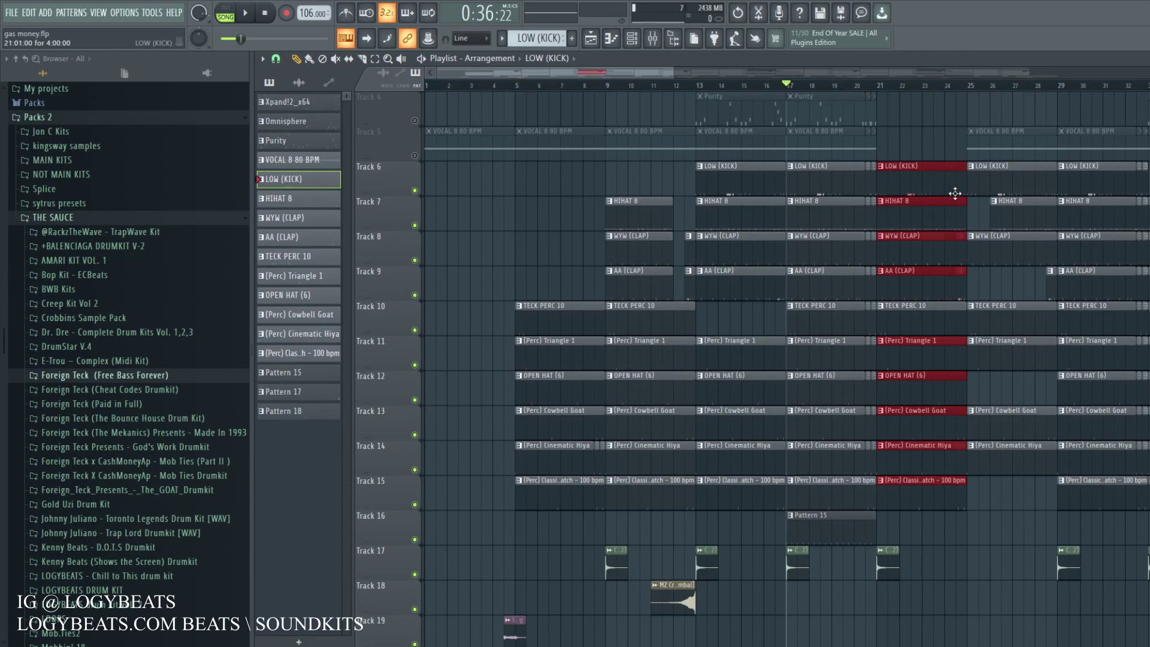
Trim the copied clips to a short slice of their beginning and move it to the empty area at bar 93.
scroll(935, 168, "up", 3)
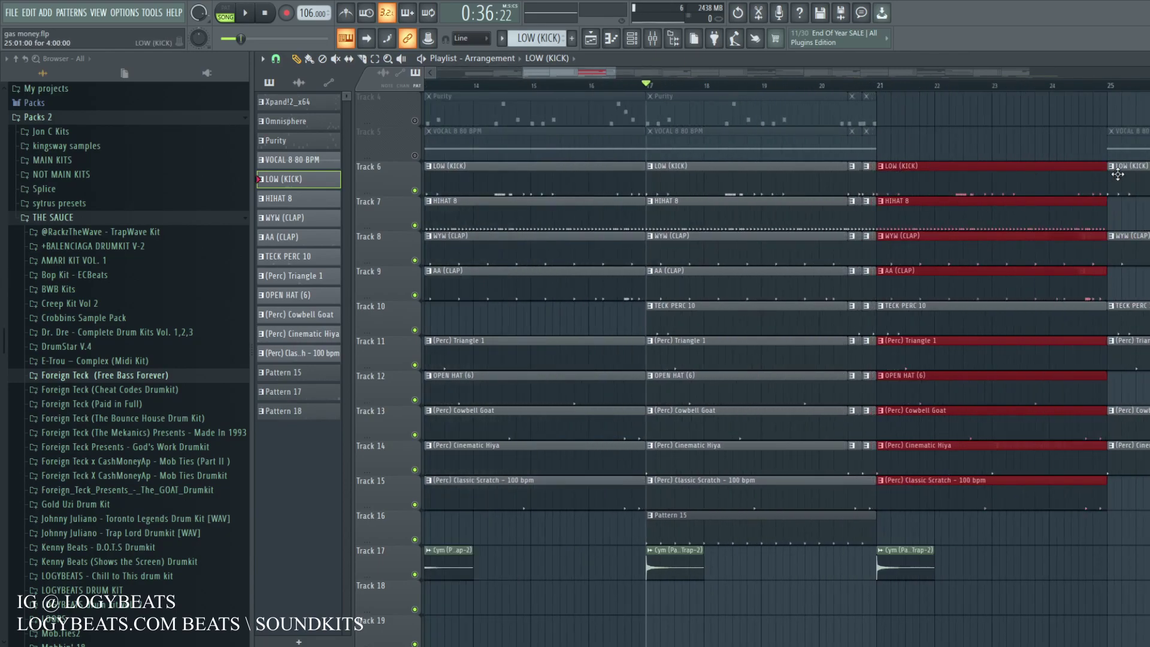
left_click_drag(1105, 178, 879, 186)
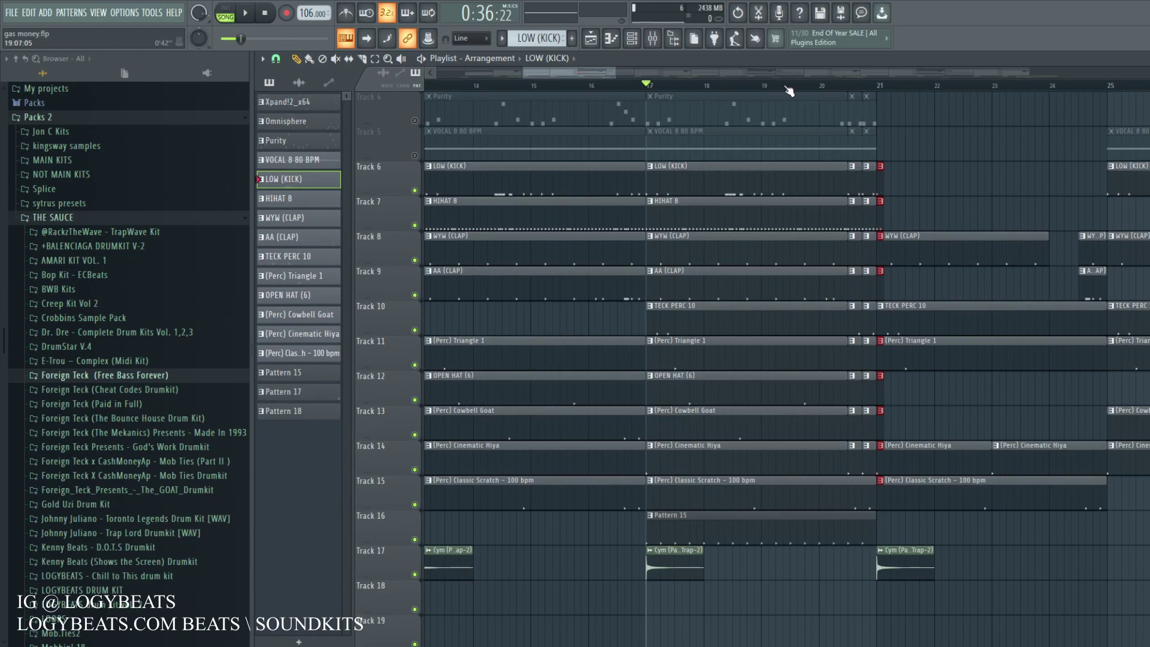
scroll(879, 187, "down", 4)
left_click_drag(752, 188, 908, 176)
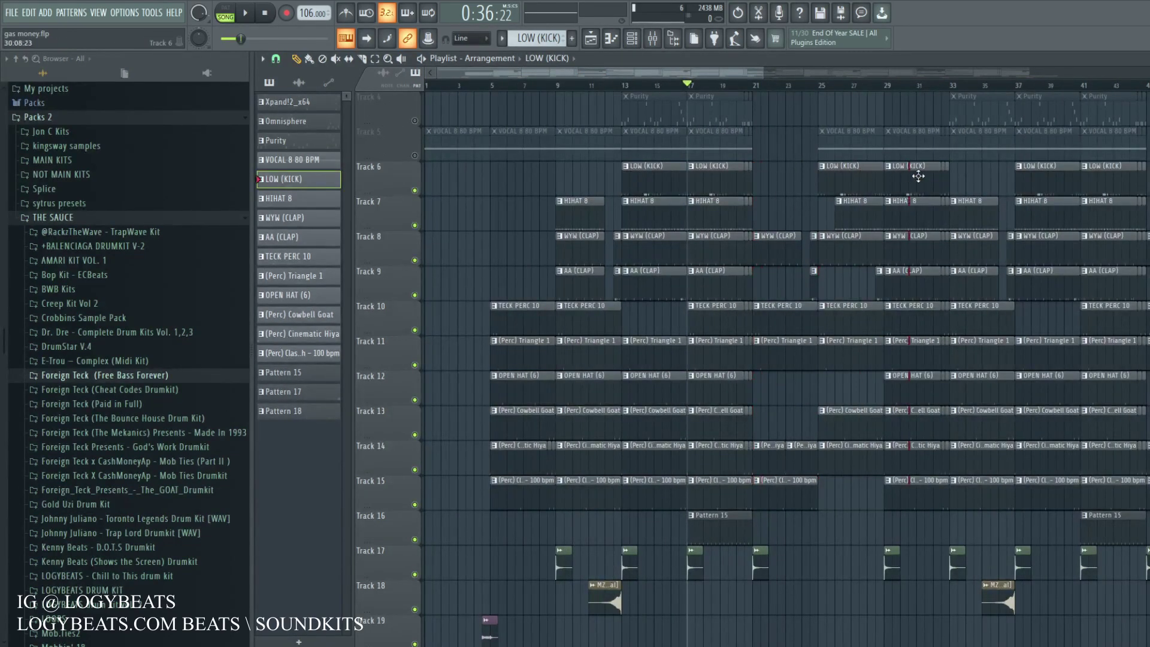
left_click_drag(1148, 177, 996, 178)
scroll(1031, 71, "up", 6)
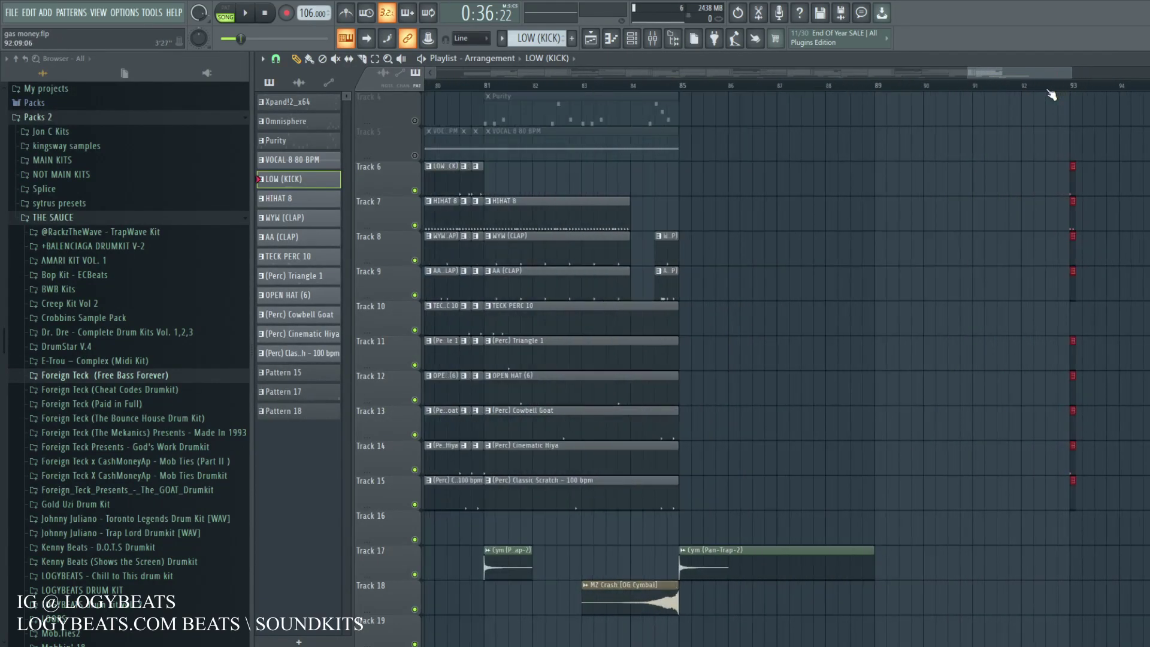
left_click_drag(1041, 67, 1042, 68)
Lengthen the slice to a quarter bar and repeat it three more times to fill bar 93.
left_click_drag(785, 169, 795, 206)
left_click(714, 85)
key("ctrl+b")
key("ctrl+b")
key("ctrl+b")
left_click(758, 97)
Play the four repeated slices in bar 93 and stop playback.
key("space")
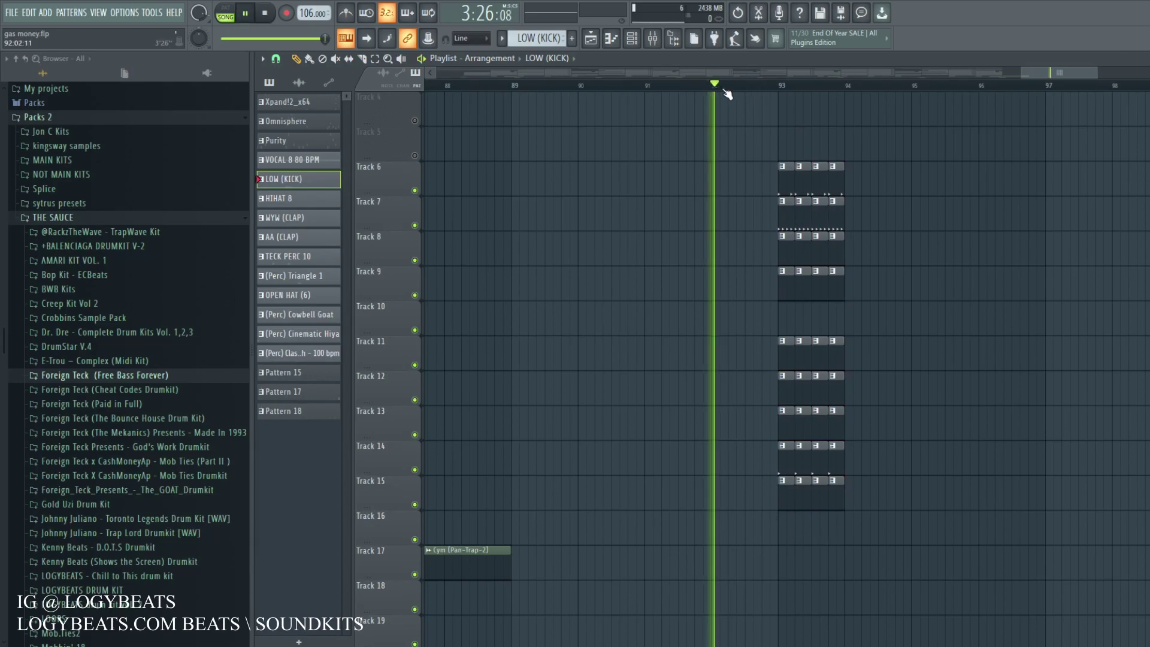
left_click(779, 85)
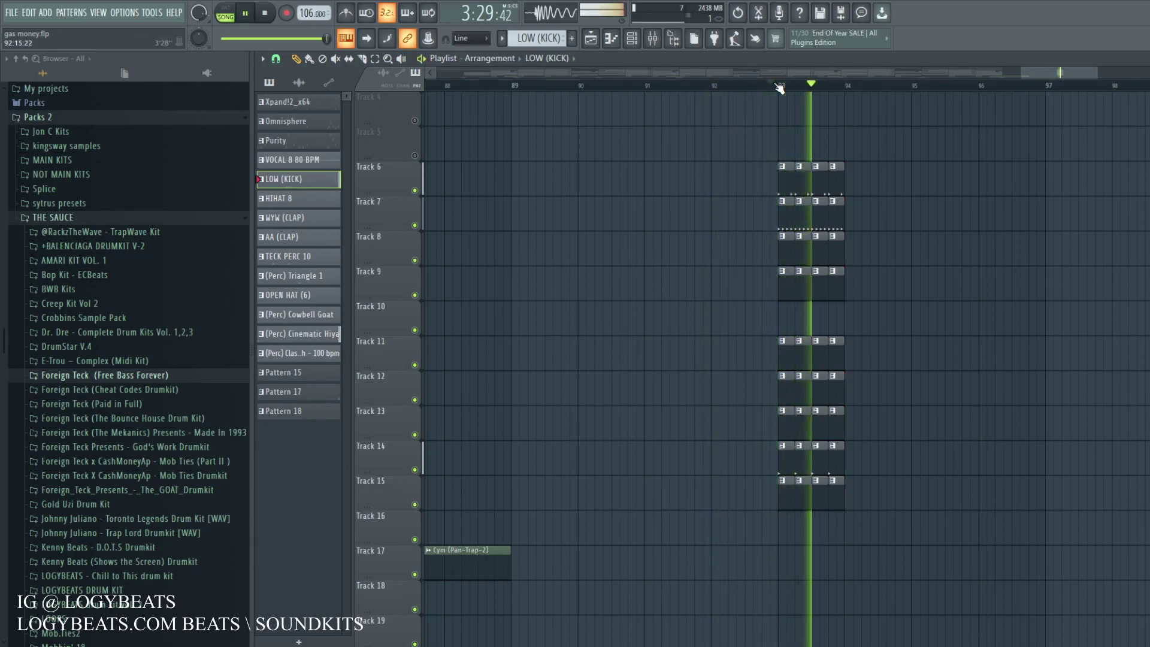
key("space")
Shorten the last slice in bar 93 into two brief hits across tracks 6 to 15 and play the result.
scroll(855, 95, "up", 2)
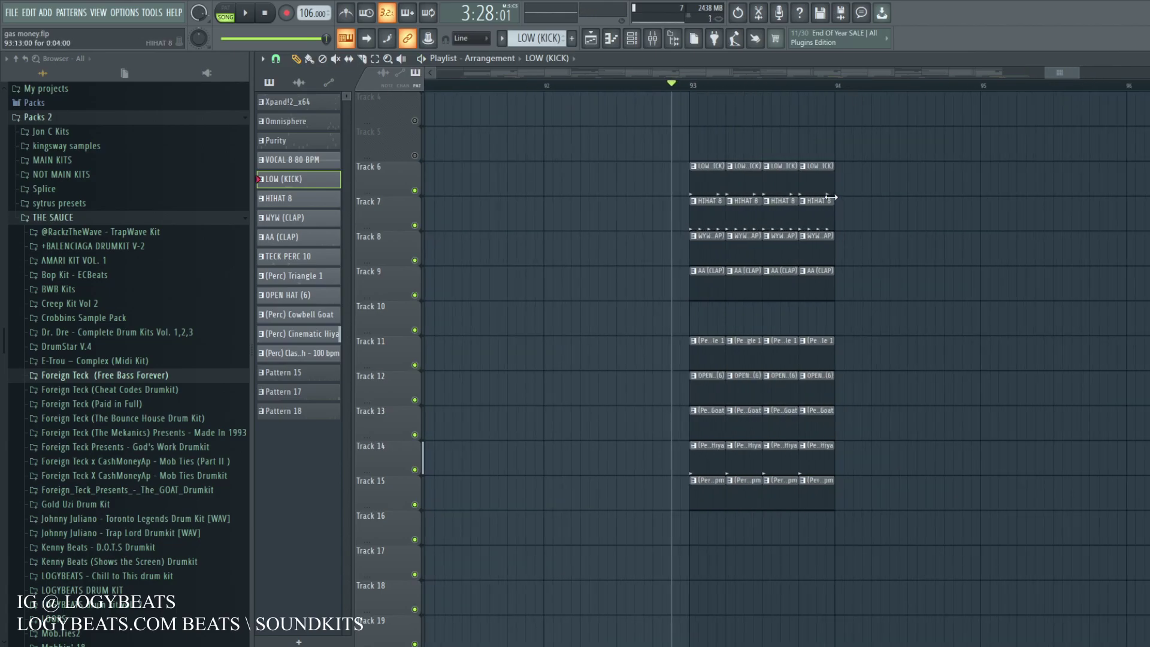
left_click_drag(815, 167, 818, 187)
mouse_move(834, 507)
left_mouse_down()
mouse_move(807, 505)
mouse_move(819, 502)
mouse_move(815, 161)
mouse_move(833, 529)
mouse_move(834, 495)
left_mouse_up()
left_click(861, 502, "ctrl")
left_click(832, 530, "ctrl")
key("space")
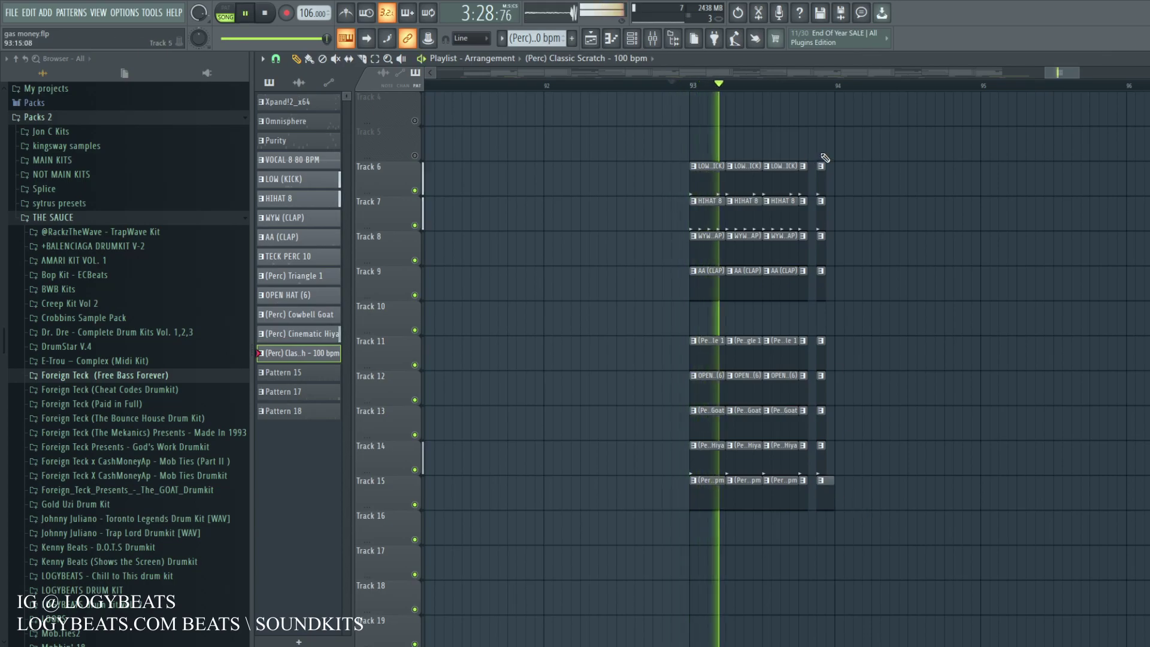
key("space")
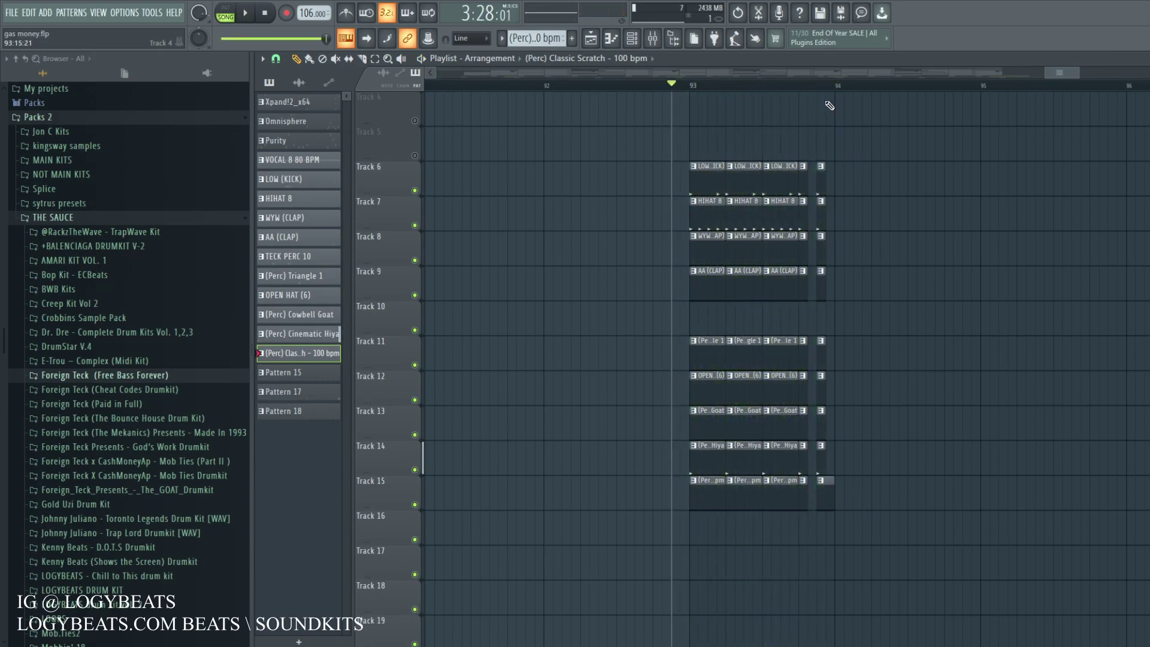
Shorten the first slice in bar 93 and repeat it into three back-to-back hits across the tracks.
left_click_drag(719, 170, 708, 557)
left_click_drag(723, 505, 663, 506)
key("ctrl+b")
key("ctrl+b")
key("ctrl+d")
Cut the middle slices of bar 93 down to brief, spaced hits and play the stutter pattern.
left_click_drag(742, 170, 730, 545)
left_click_drag(760, 501, 730, 498)
left_click_drag(782, 544, 735, 609)
key("ctrl+b")
key("ctrl+d")
key("space")
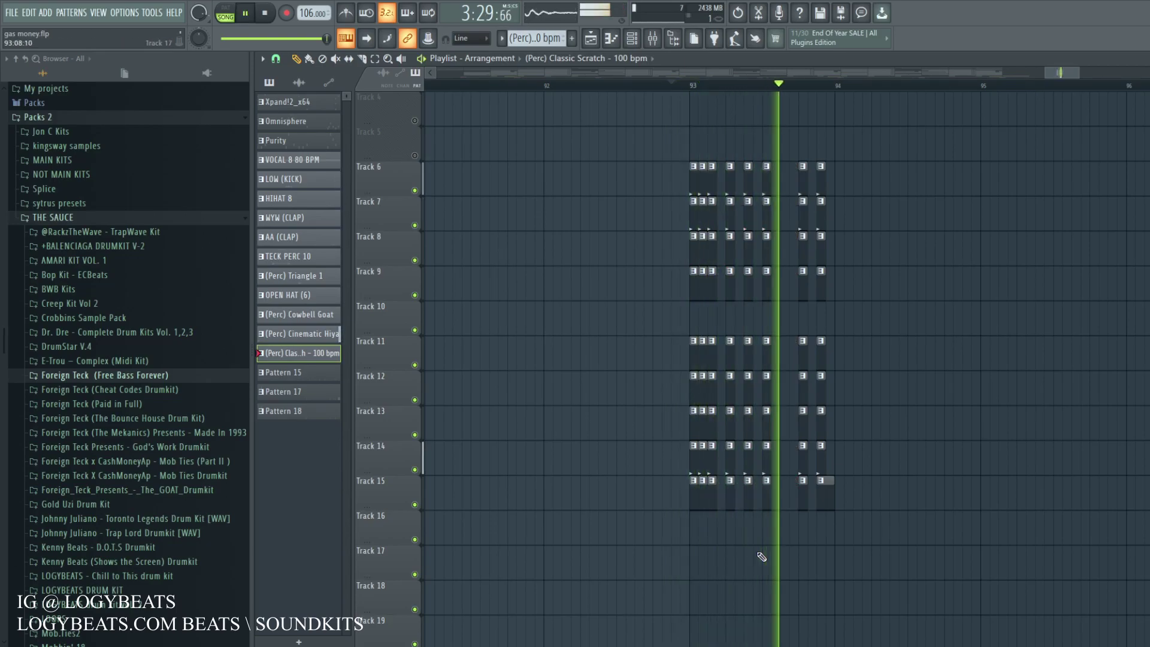
key("space")
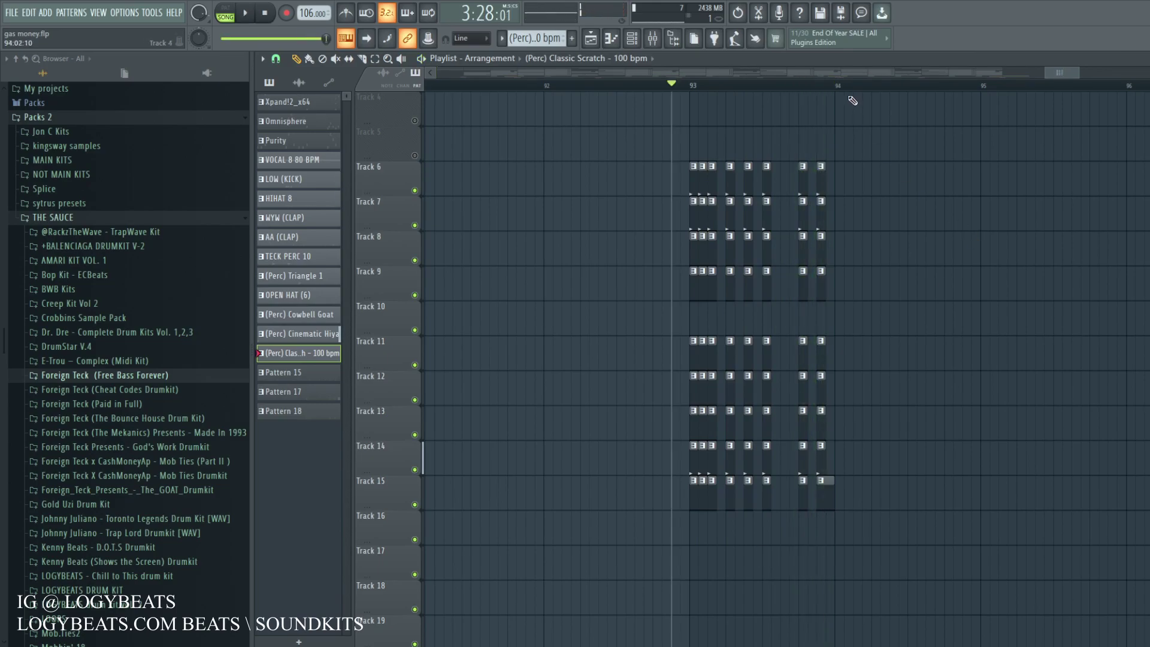
Delete all the short stutter clips in bar 93.
scroll(821, 86, "down", 4)
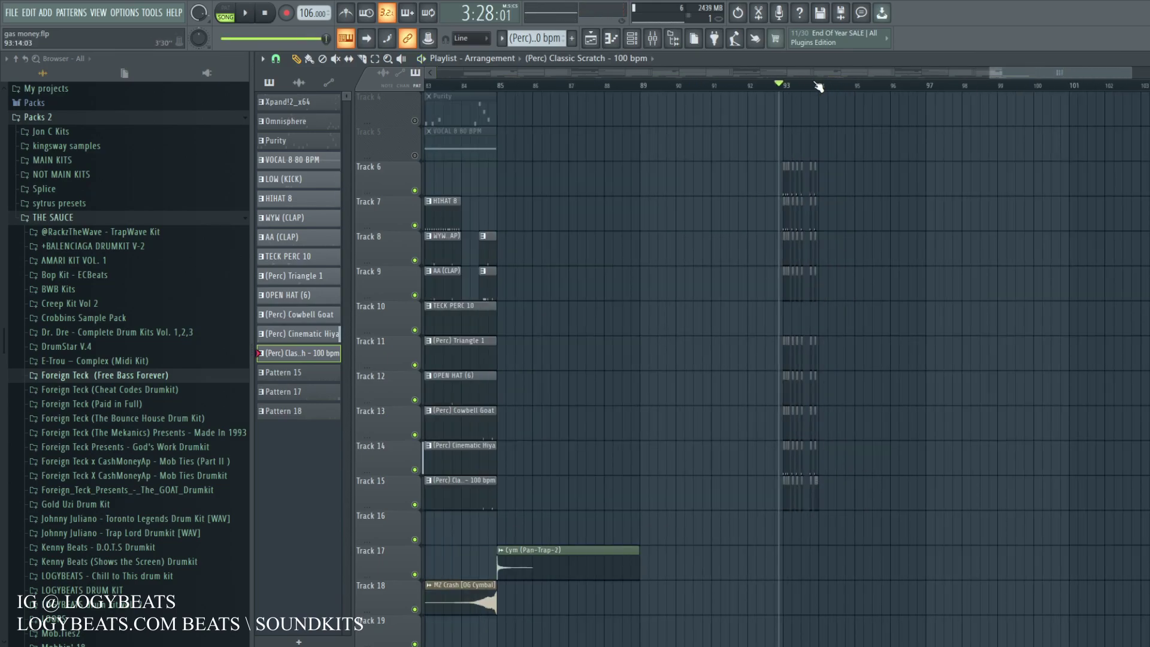
scroll(818, 87, "up", 2)
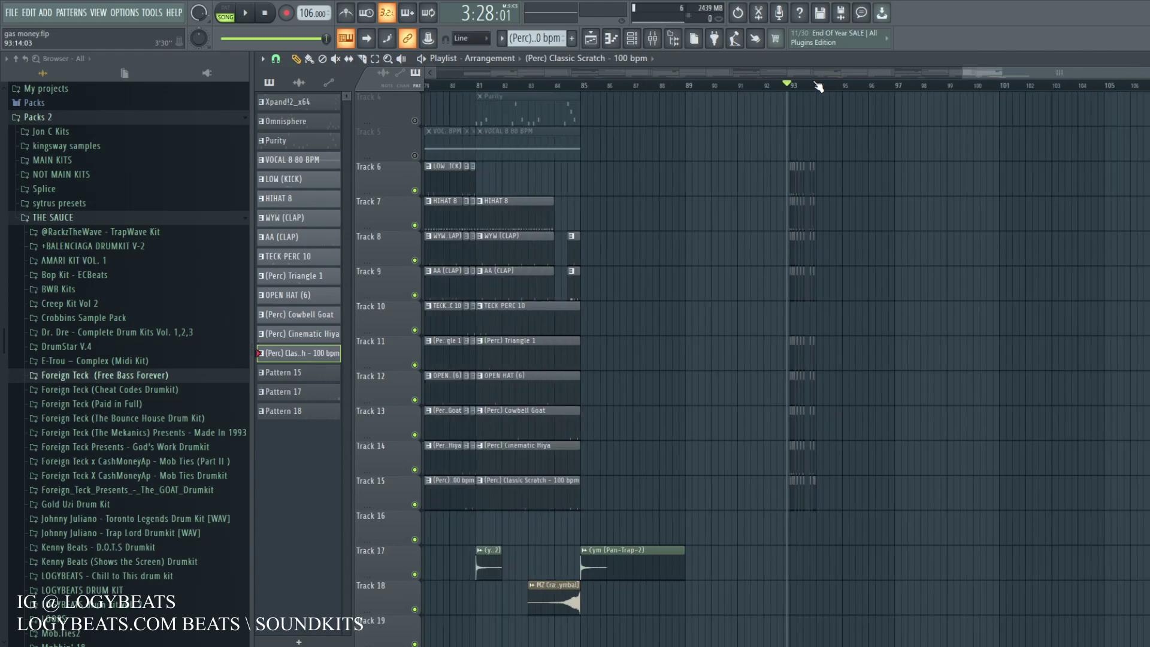
left_click_drag(1027, 73, 1004, 70)
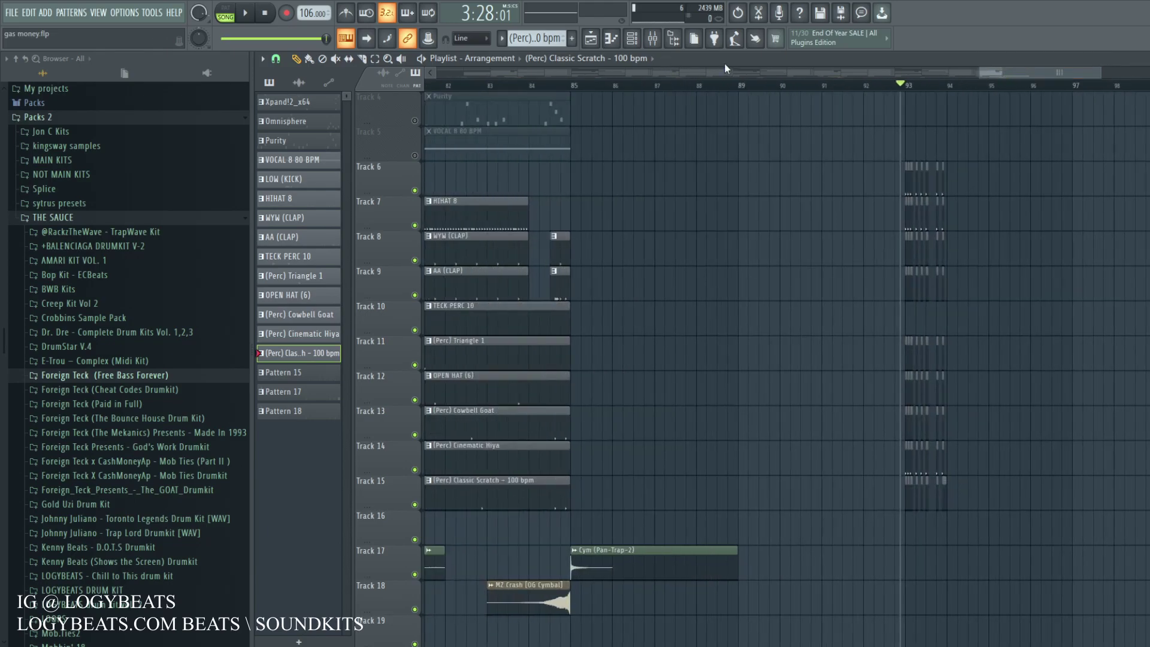
scroll(710, 85, "down", 2)
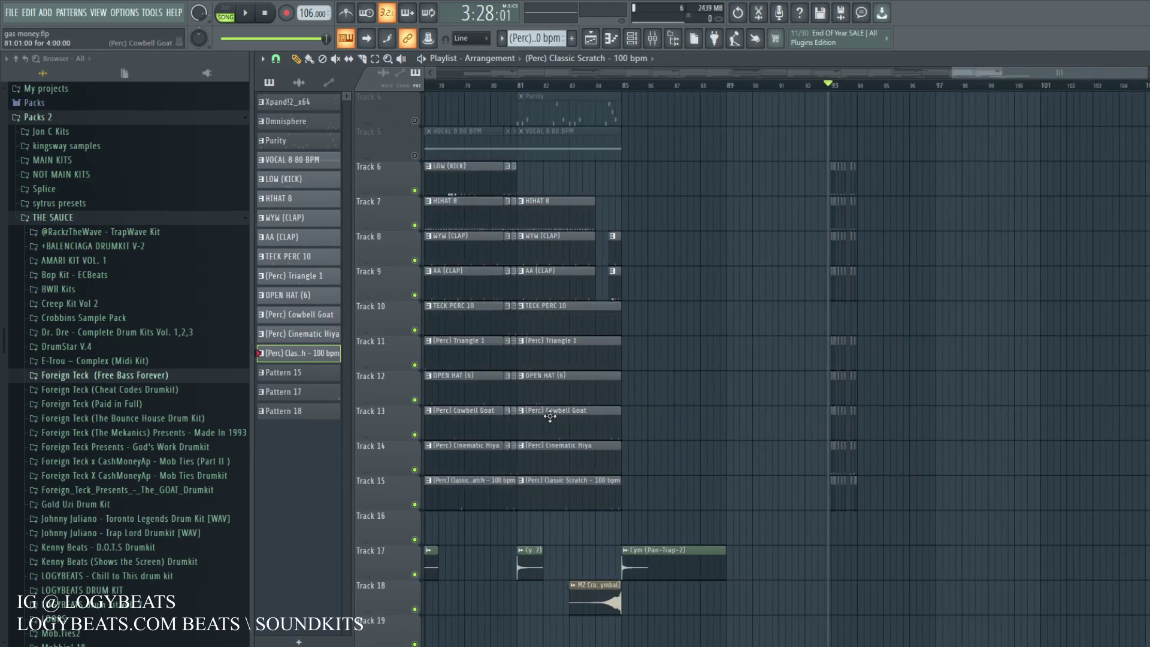
key("Return")
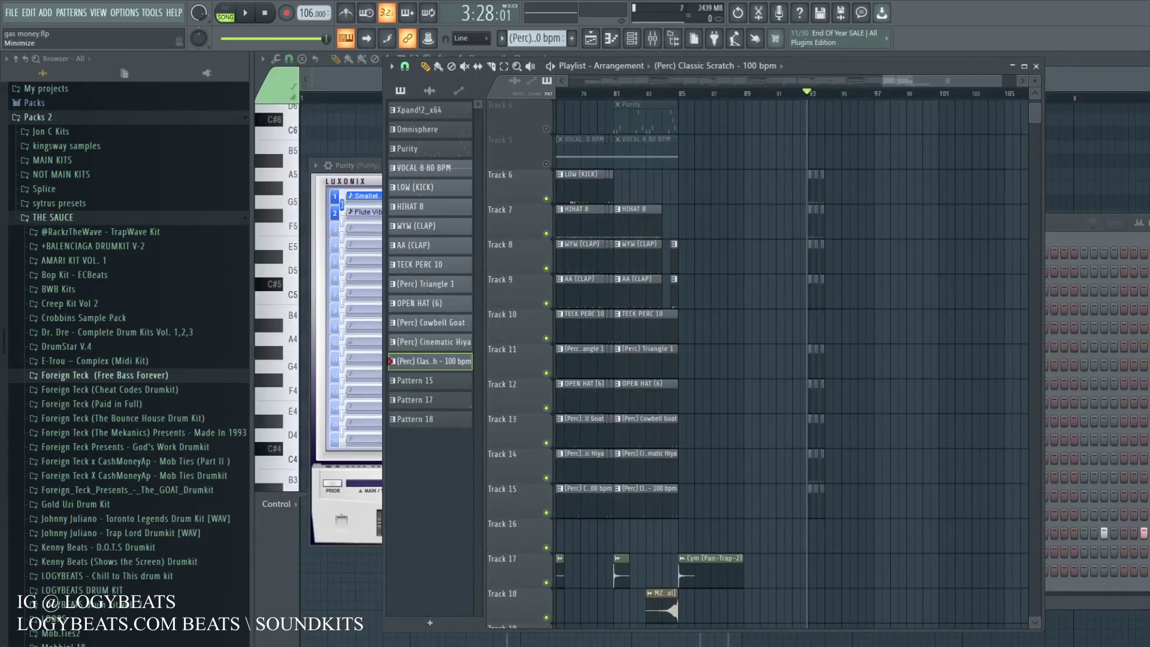
left_click(1024, 66)
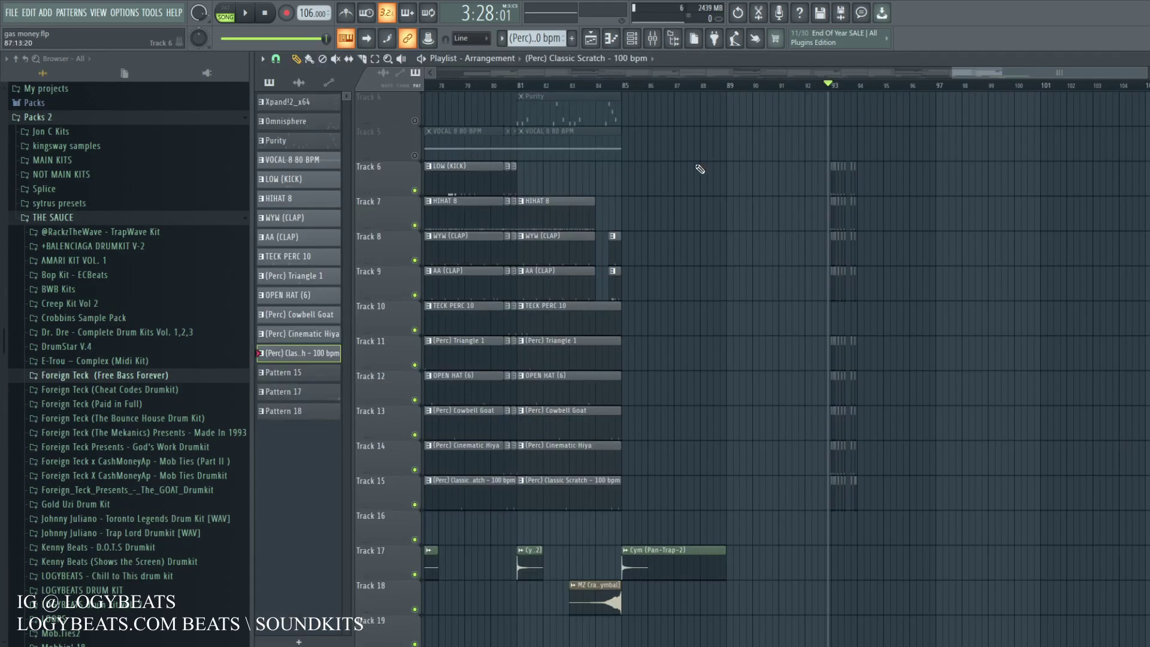
left_click_drag(811, 127, 931, 581)
key("Delete")
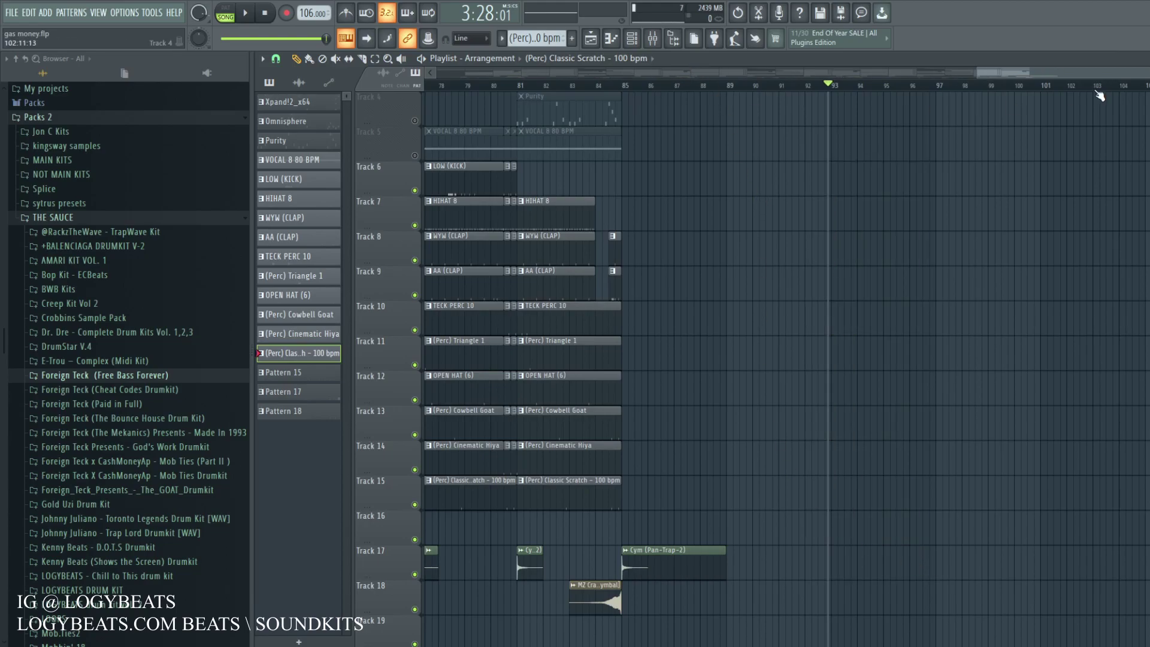
Return to the section between bars 41 and 45 and place the playhead at bar 44.
left_click_drag(1083, 70, 1013, 74)
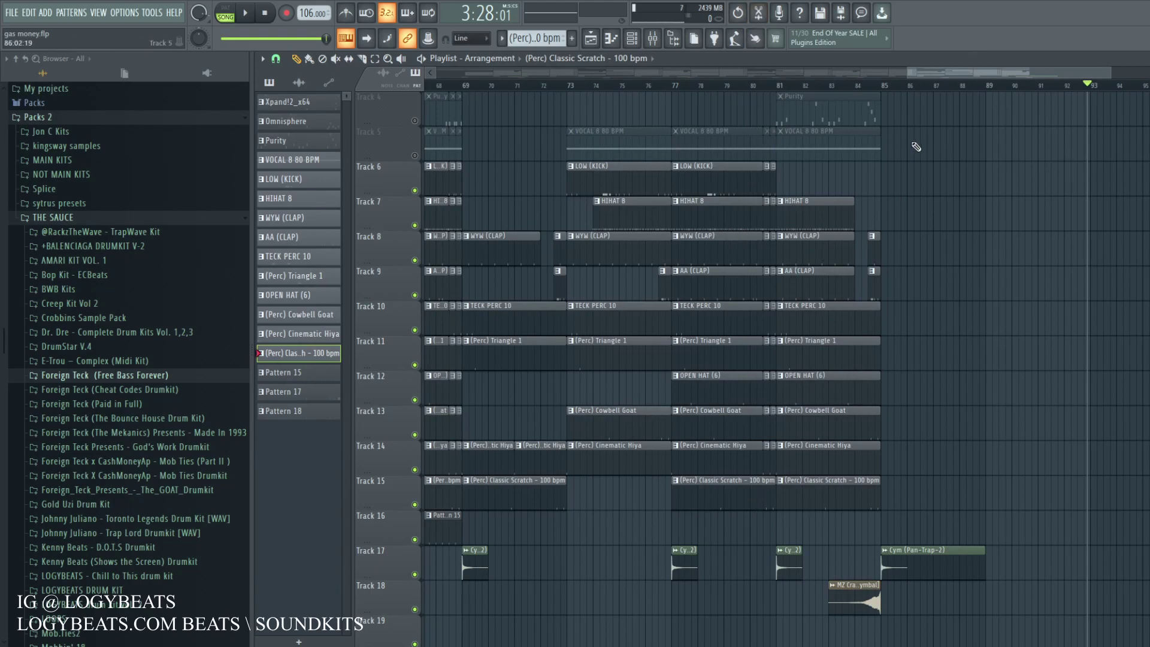
left_click_drag(967, 71, 876, 74)
scroll(866, 186, "up", 3)
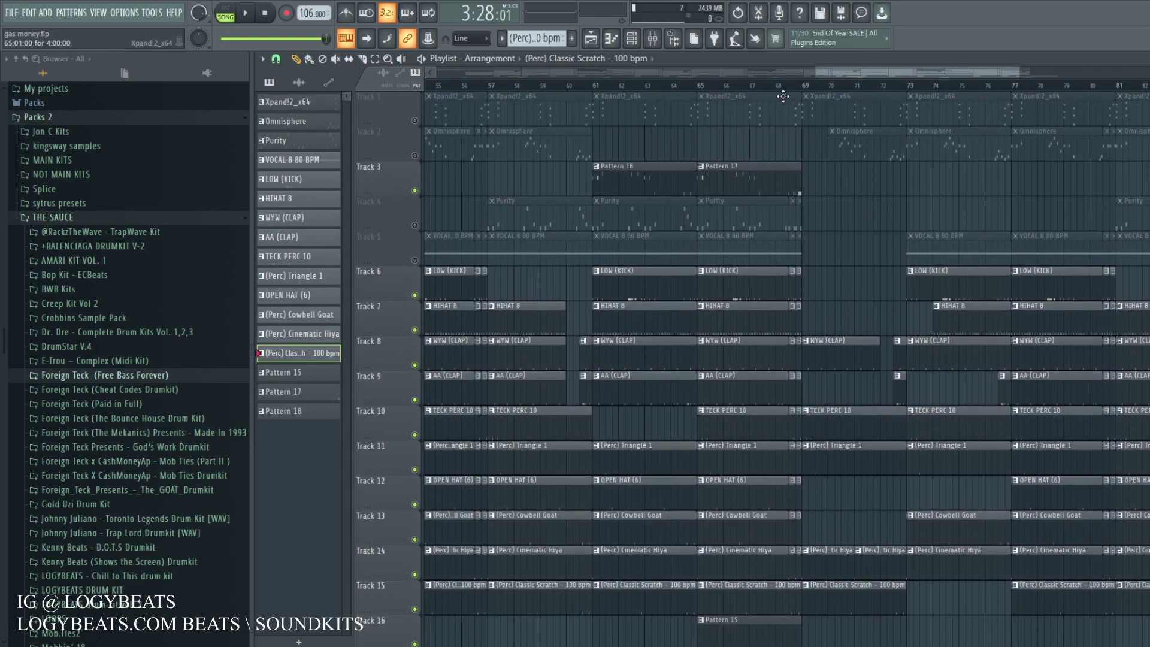
left_click_drag(854, 74, 780, 262)
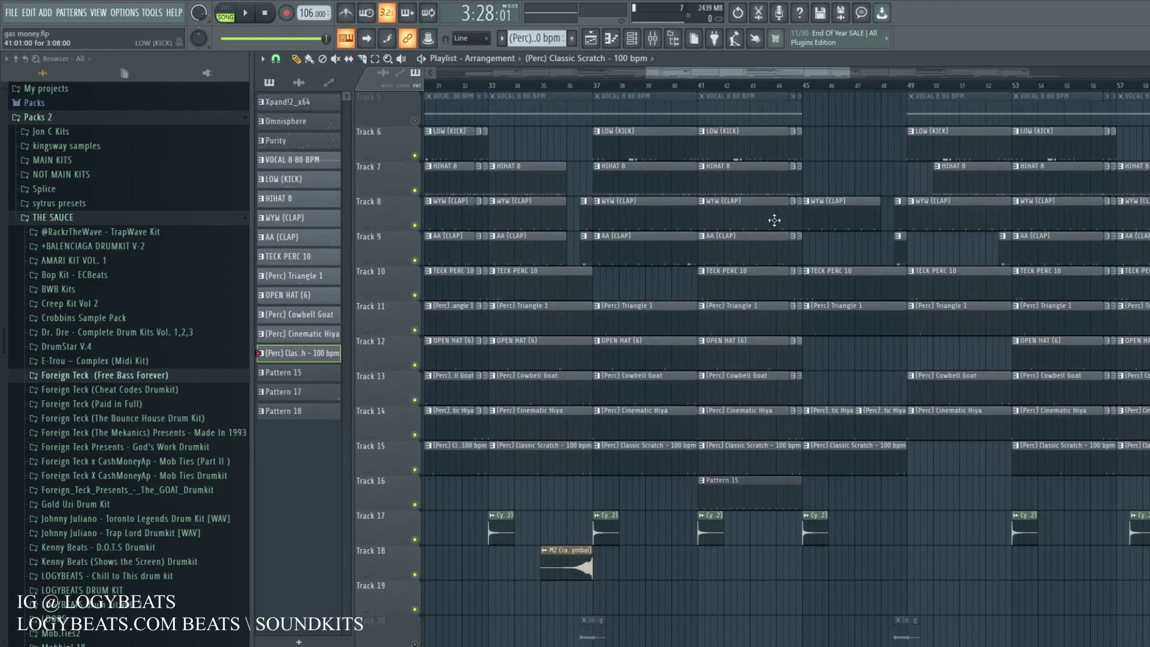
left_click(777, 86)
scroll(779, 90, "up", 3)
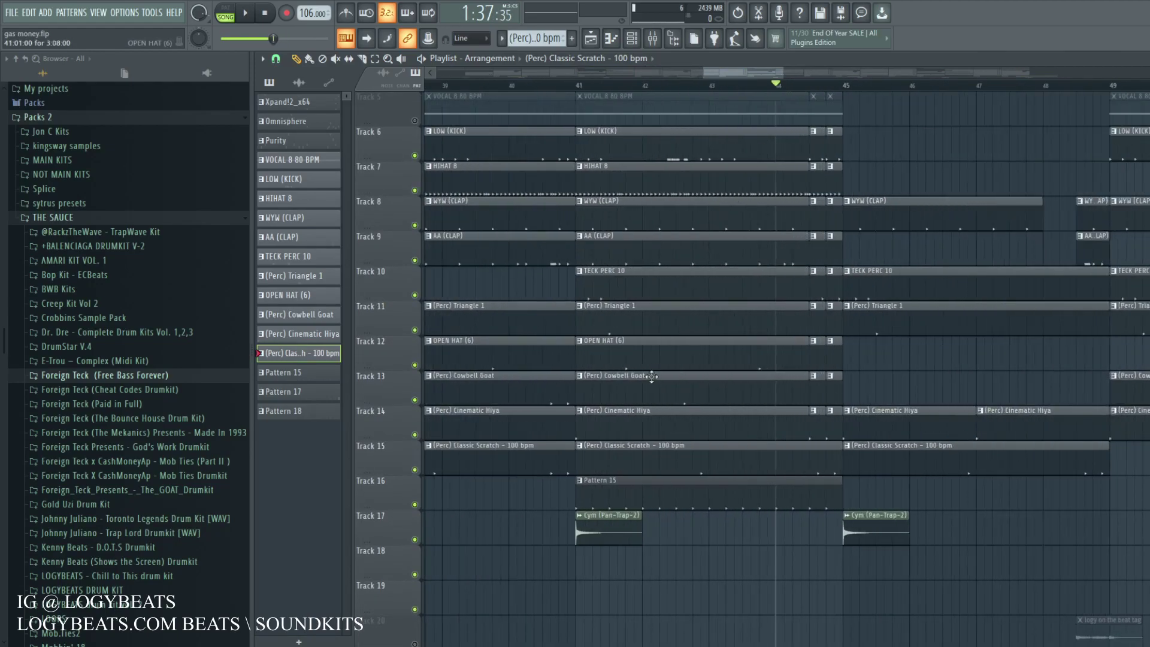
Open the (Perc) Classic Scratch - 100 bpm clip in the piano roll, play it alone from bar 4, and return to the Playlist.
double_click(617, 467)
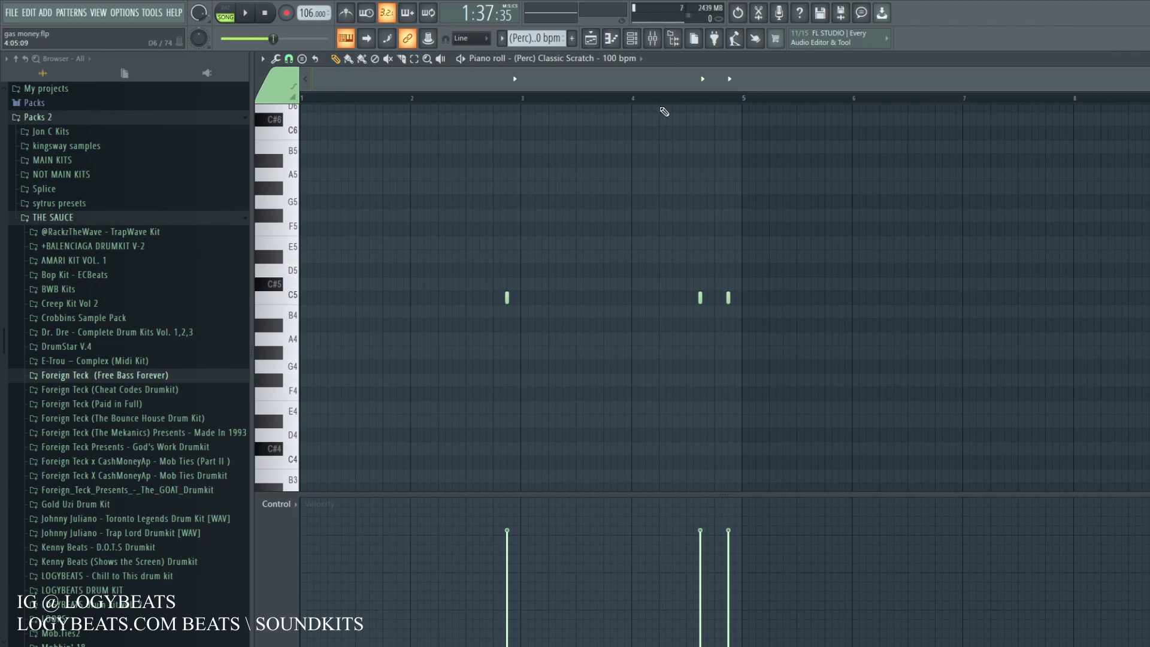
left_click(226, 15)
left_click(634, 98)
key("space")
key("space")
left_click(591, 39)
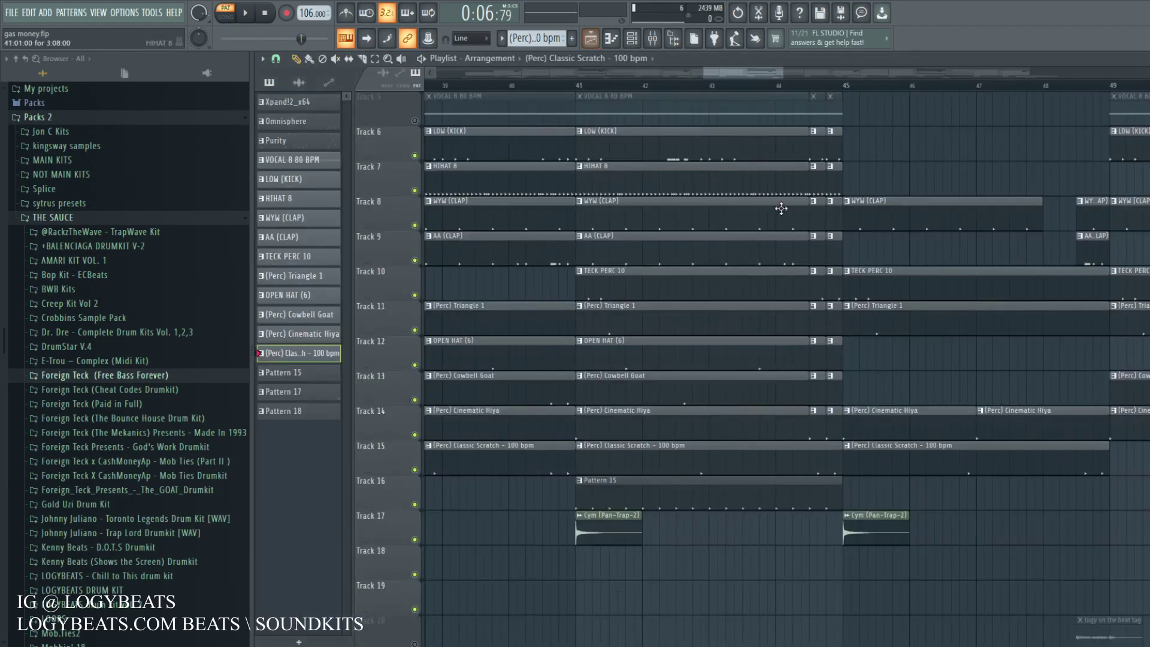
Play the arrangement in song mode from bar 44 through the transition and past bar 49.
left_click(808, 85)
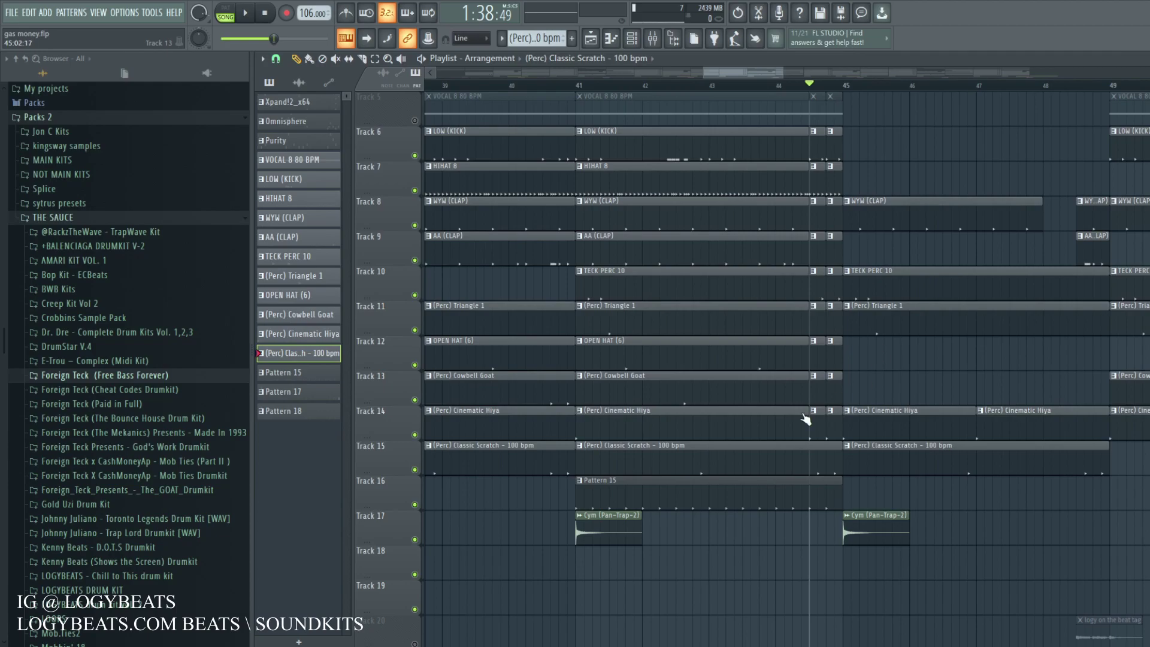
left_click(776, 85)
key("space")
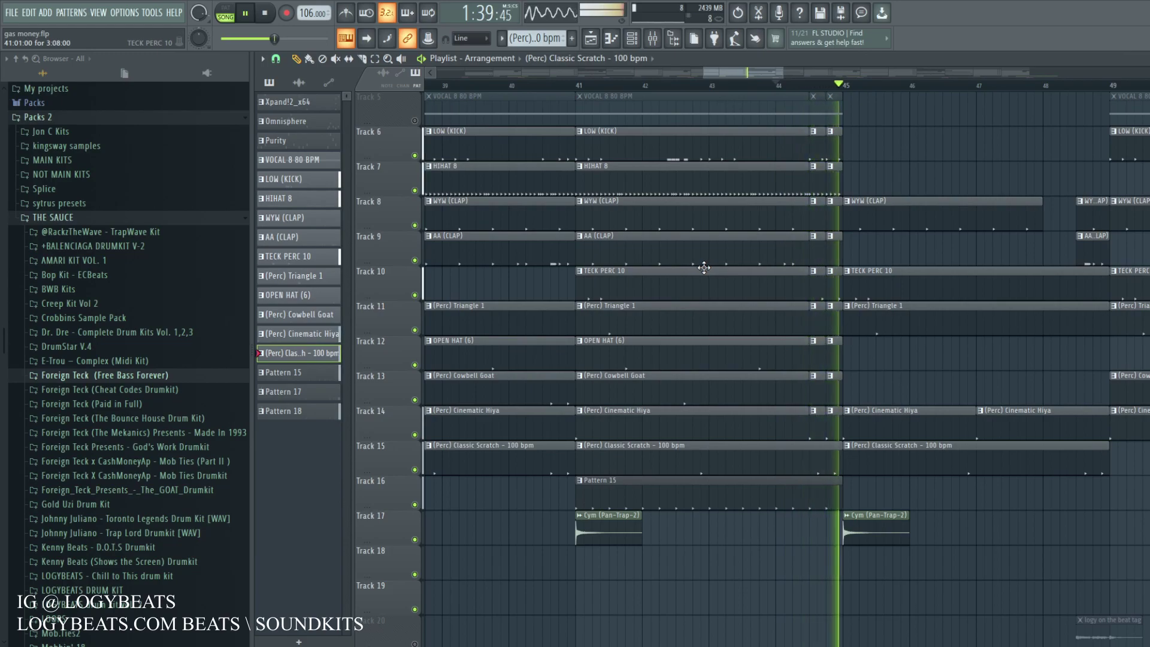
scroll(826, 94, "down", 4)
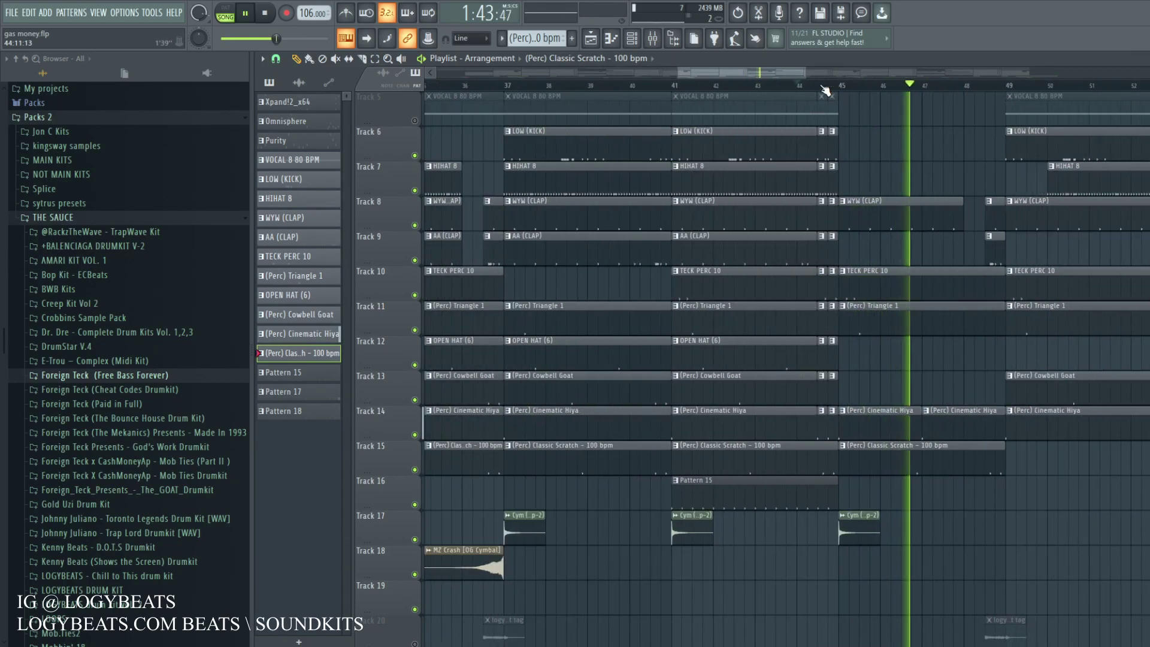
left_click_drag(770, 73, 817, 75)
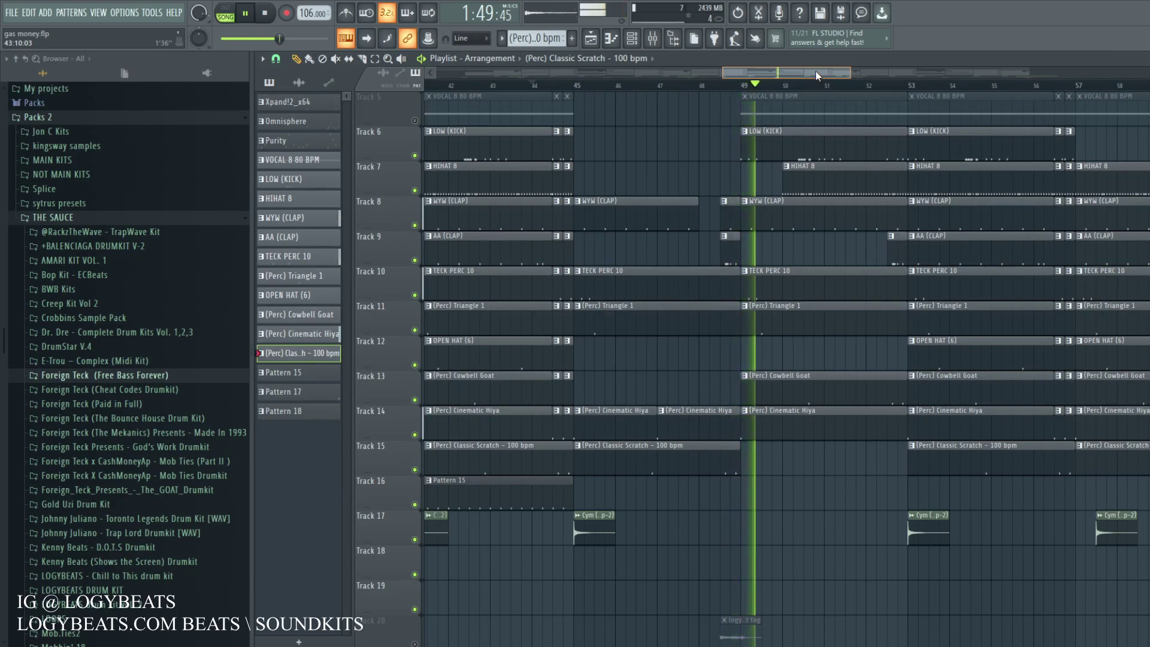
scroll(729, 199, "up", 4)
key("space")
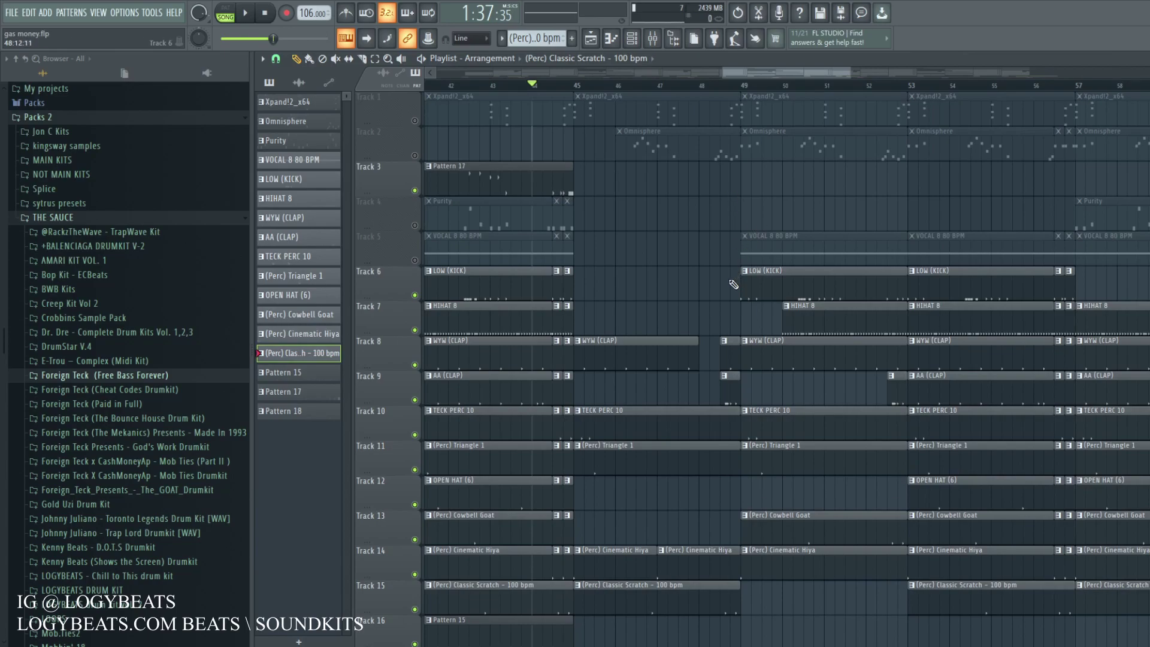
Inspect the notes of the short AA (CLAP) clip just before bar 49 in the piano roll and return to the Playlist.
left_click(735, 400)
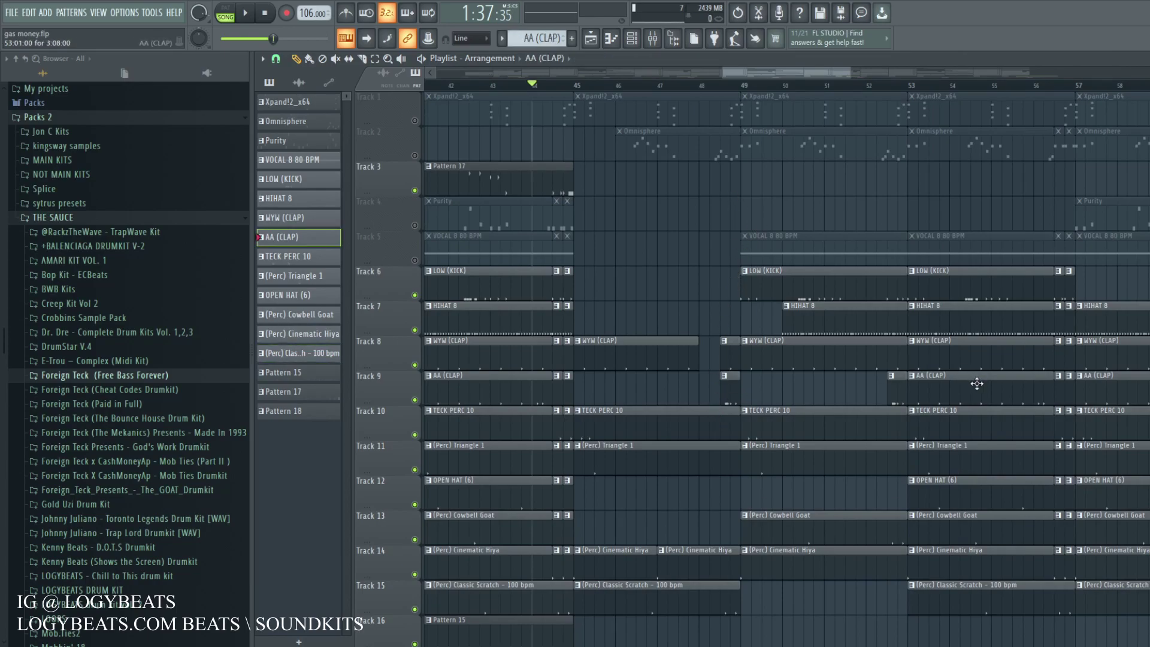
mouse_move(891, 393)
left_mouse_down()
mouse_move(749, 400)
mouse_move(892, 405)
left_mouse_up()
double_click(734, 394)
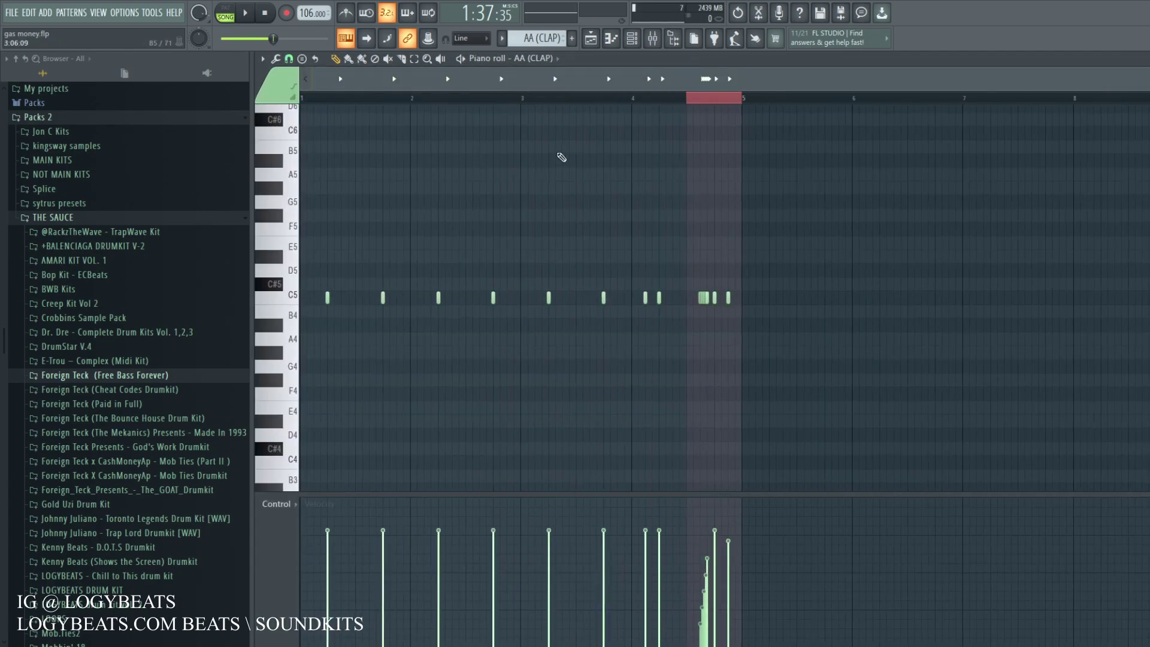
left_click(591, 41)
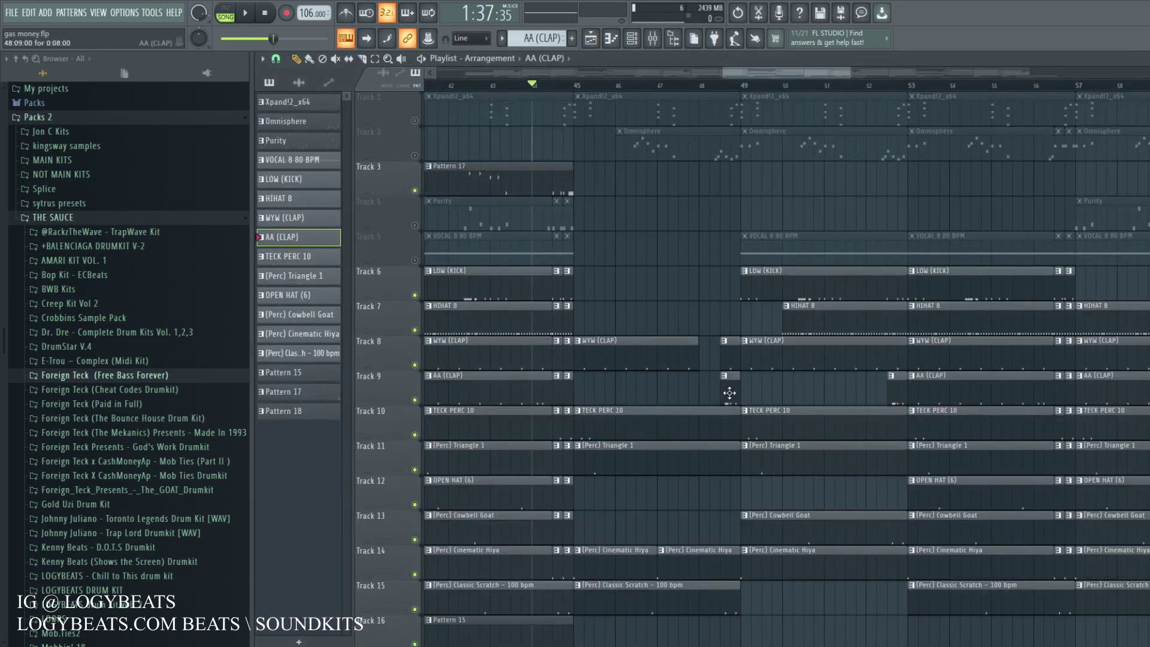
Solo Tracks 8 and 9 with the two clap patterns and place the playhead at bar 45.
left_click(414, 399, "ctrl")
left_click(414, 365)
left_click(574, 87)
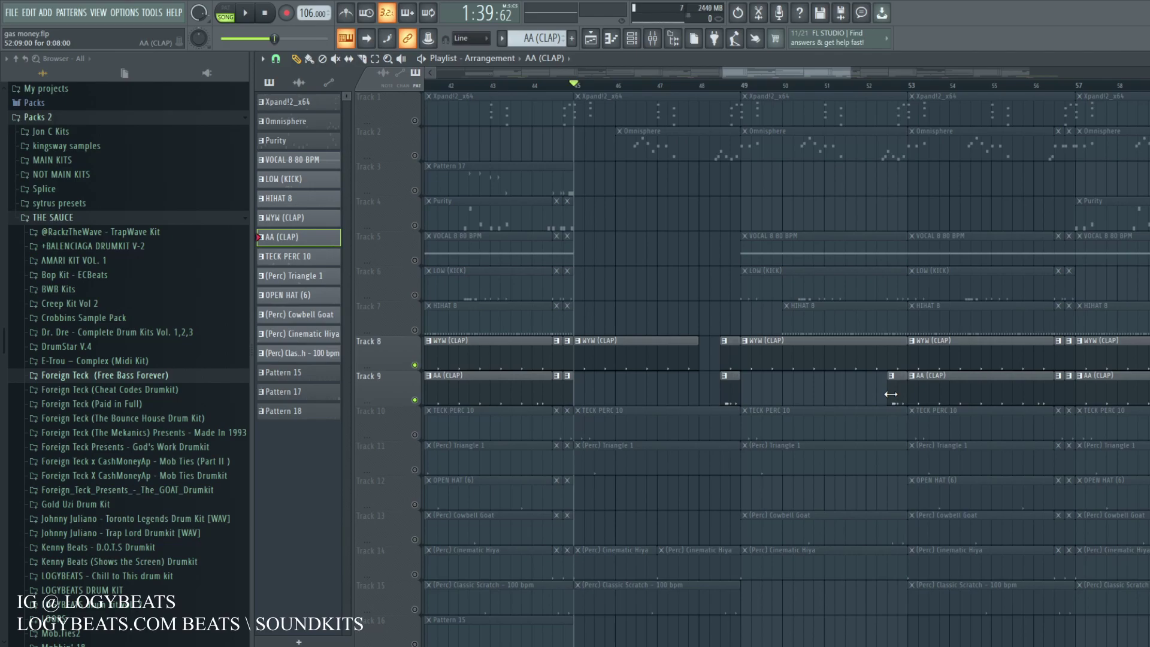
Play only the two clap tracks from bar 49 past bar 50, and stop playback.
left_click_drag(744, 77, 747, 76)
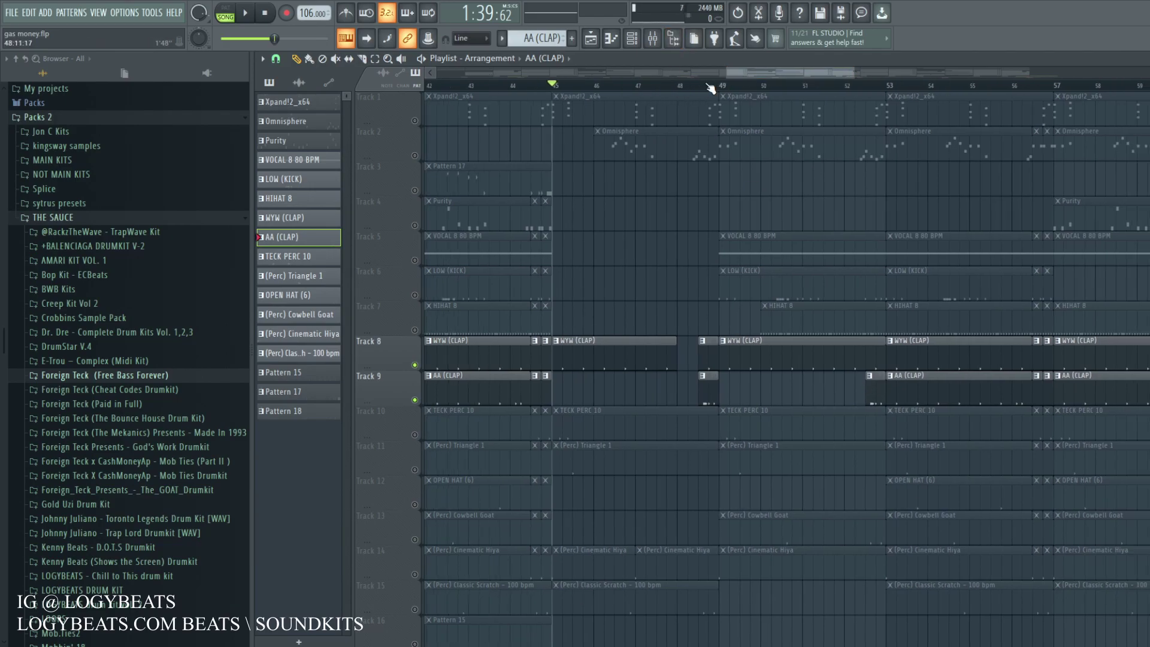
scroll(683, 90, "down", 1)
left_click(716, 85)
key("space")
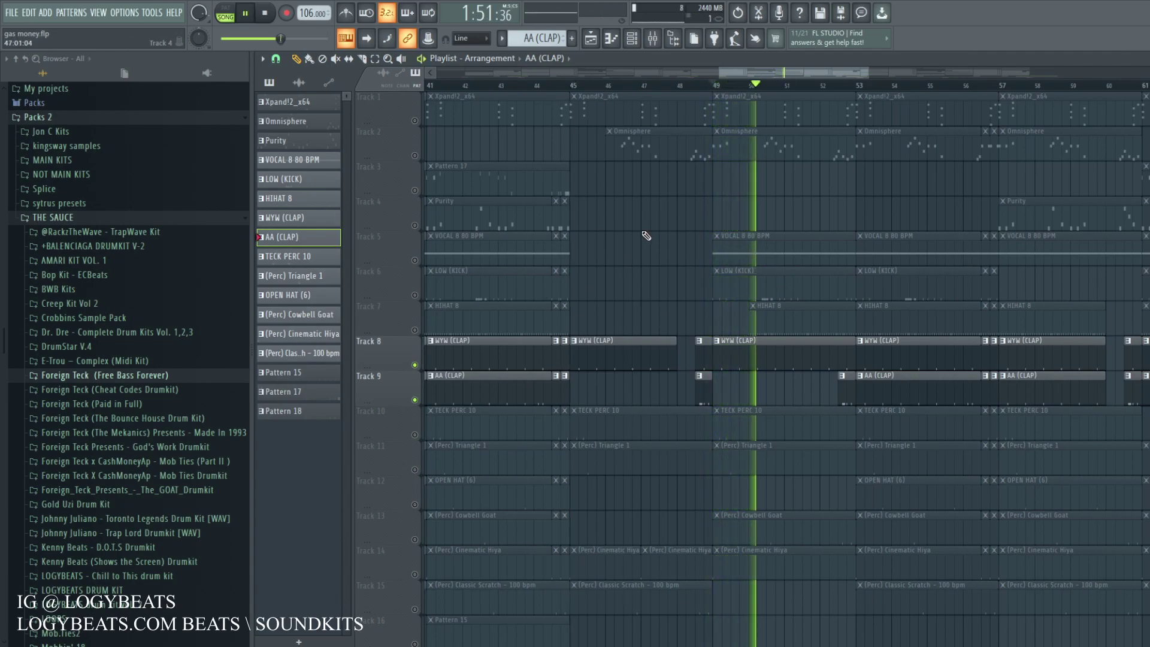
key("space")
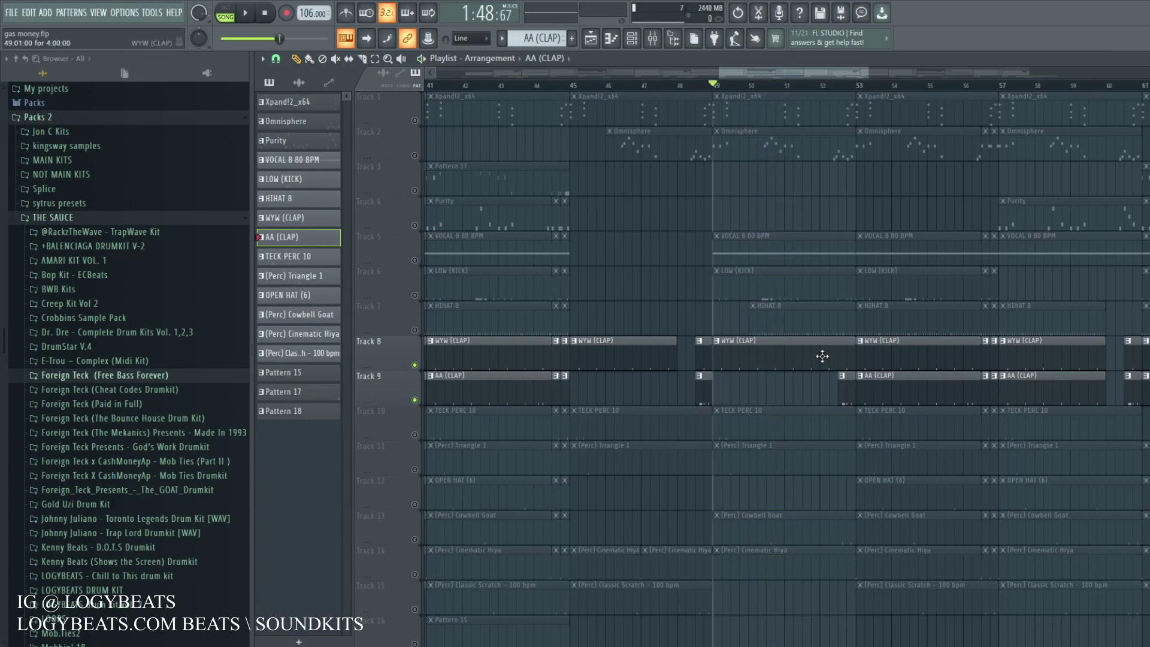
Play the soloed clap tracks from just before bar 52 through the fill leading into bar 53.
left_click(821, 85)
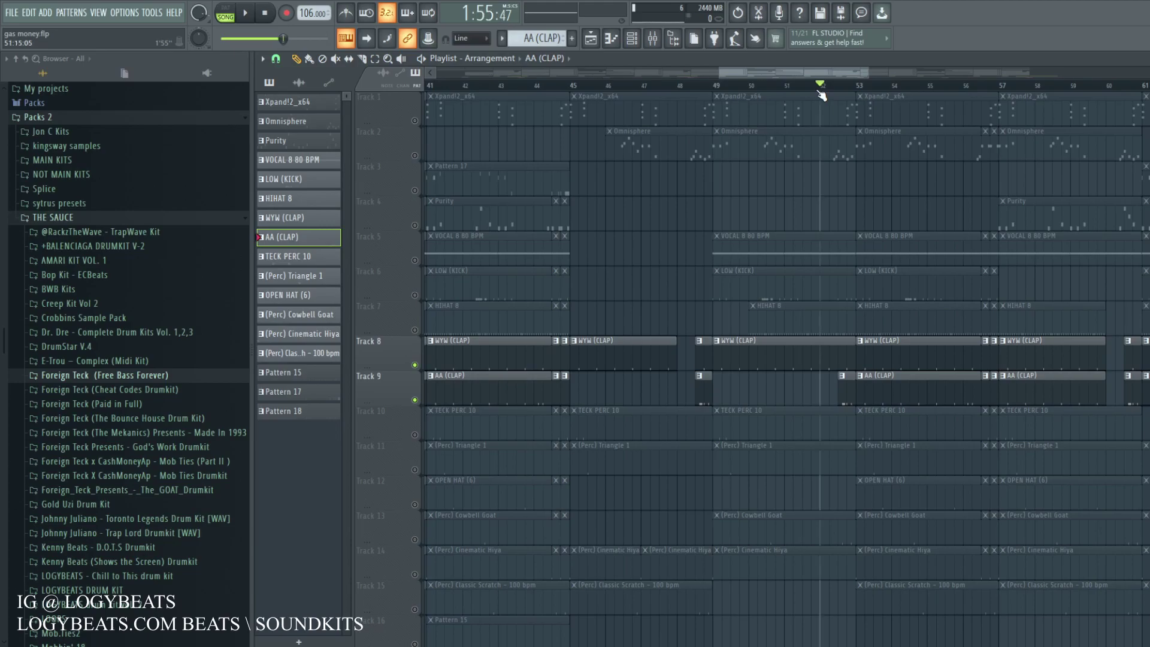
key("space")
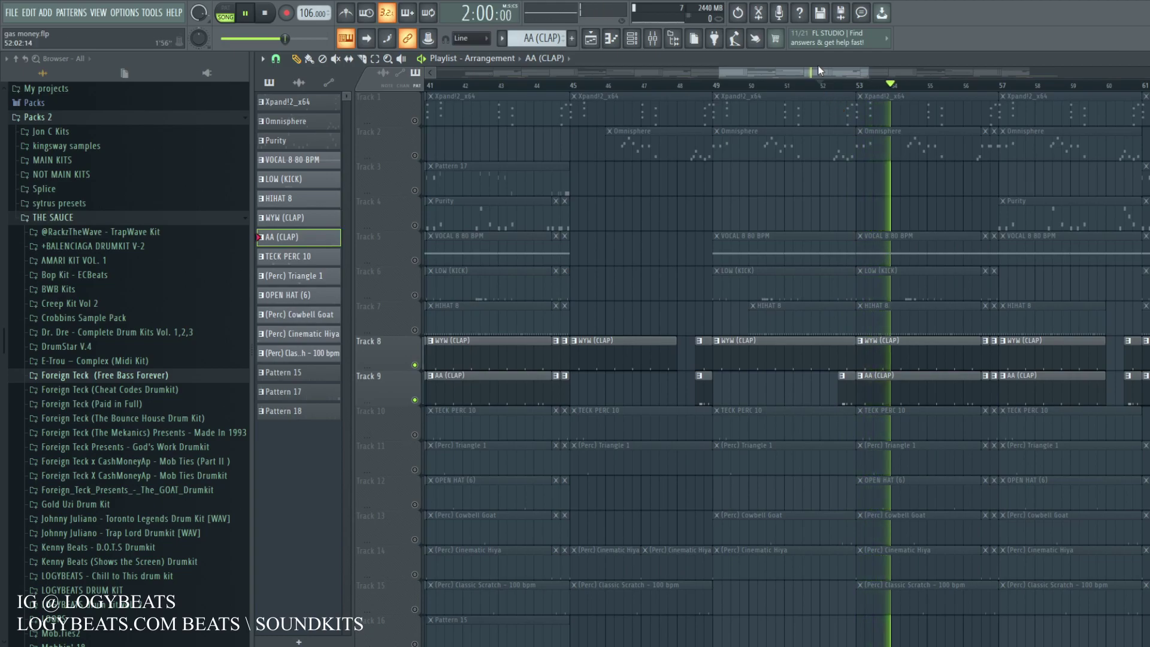
scroll(819, 85, "down", 3)
key("space")
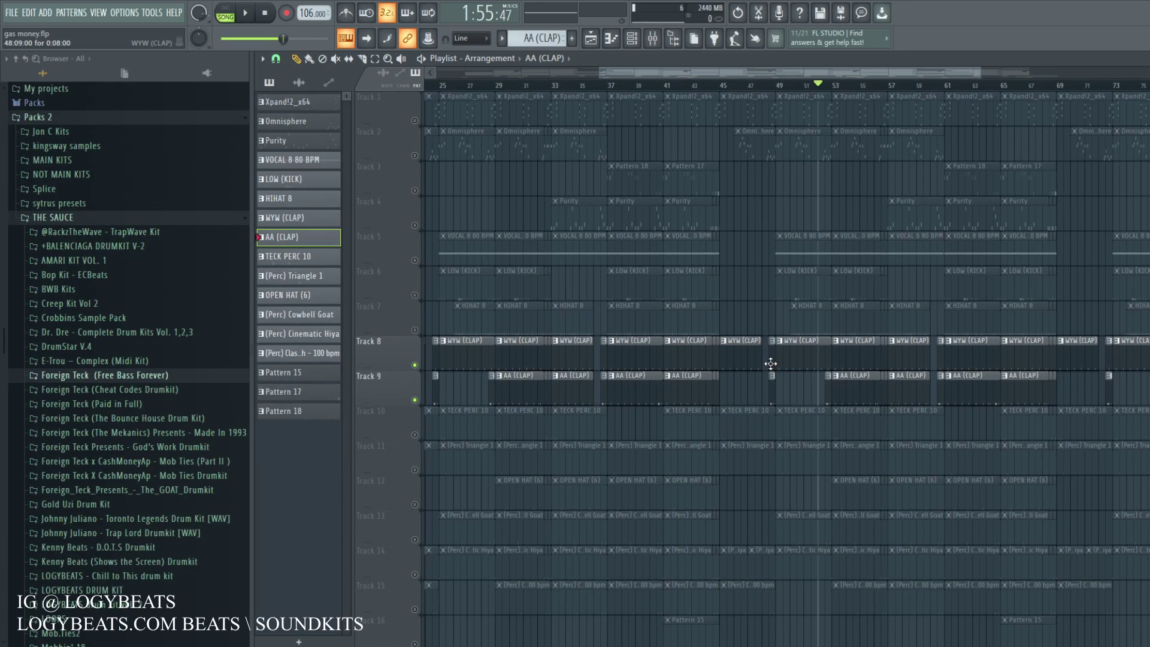
Turn all Playlist tracks back on after the clap solo.
right_click(418, 436)
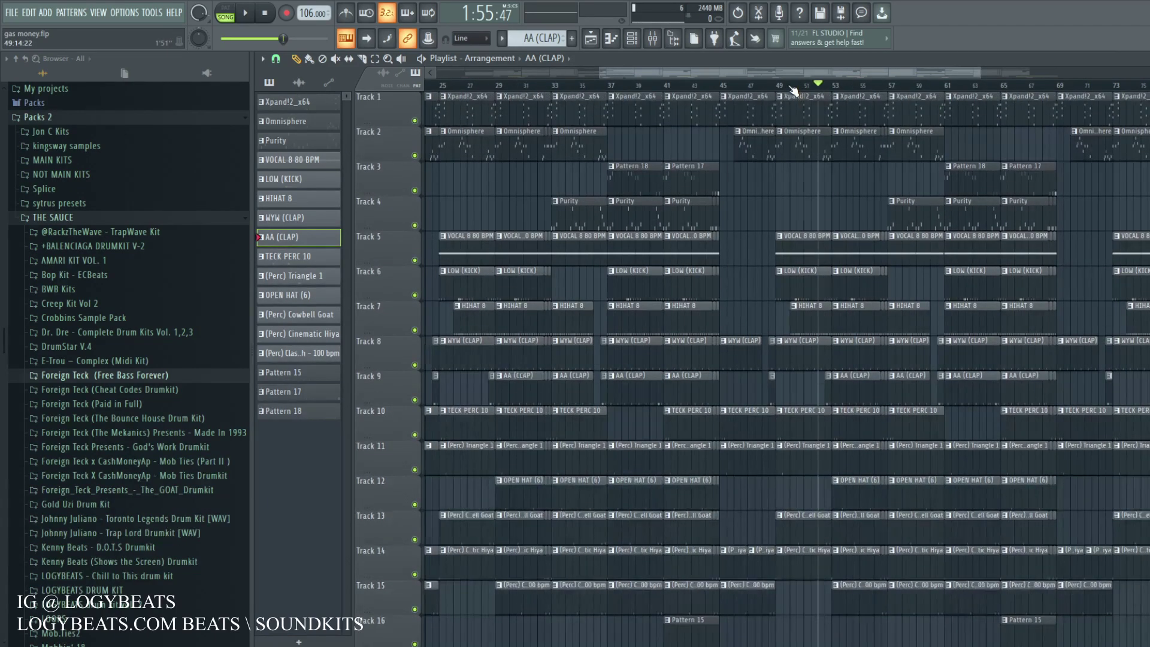
scroll(791, 87, "up", 3)
scroll(748, 86, "down", 2)
left_click_drag(750, 73, 717, 72)
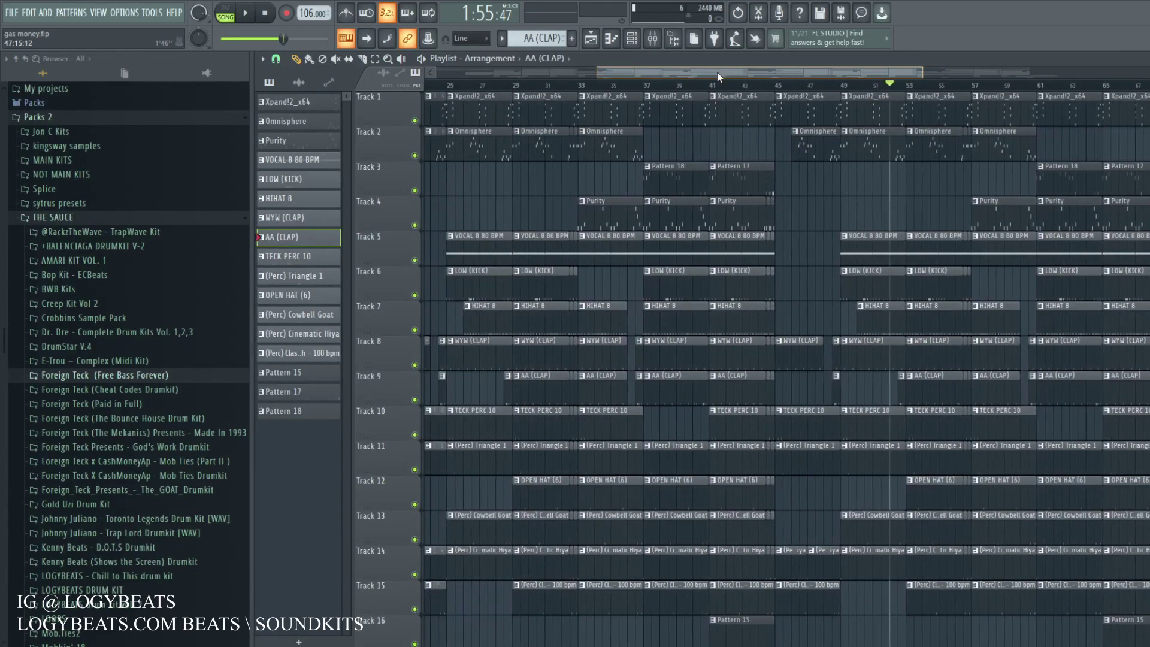
Play the full arrangement from bar 21 past the entry at bar 25, saving the project during playback.
scroll(719, 86, "down", 3)
left_click(536, 85)
key("space")
scroll(538, 85, "up", 2)
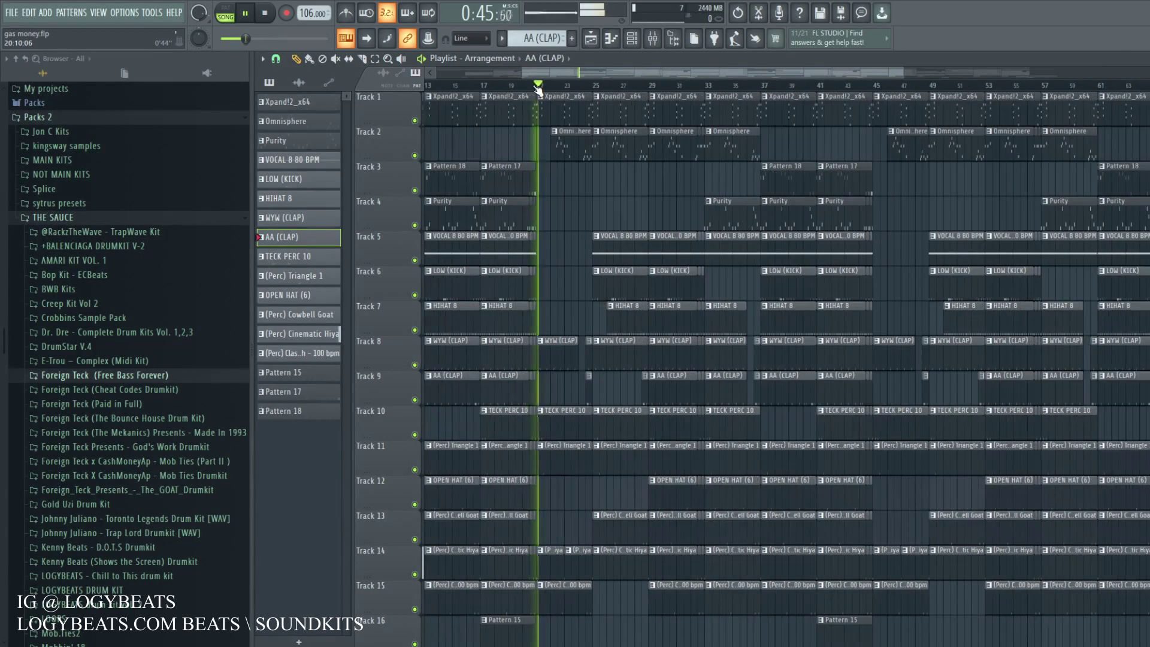
scroll(556, 292, "down", 3)
key("ctrl+s")
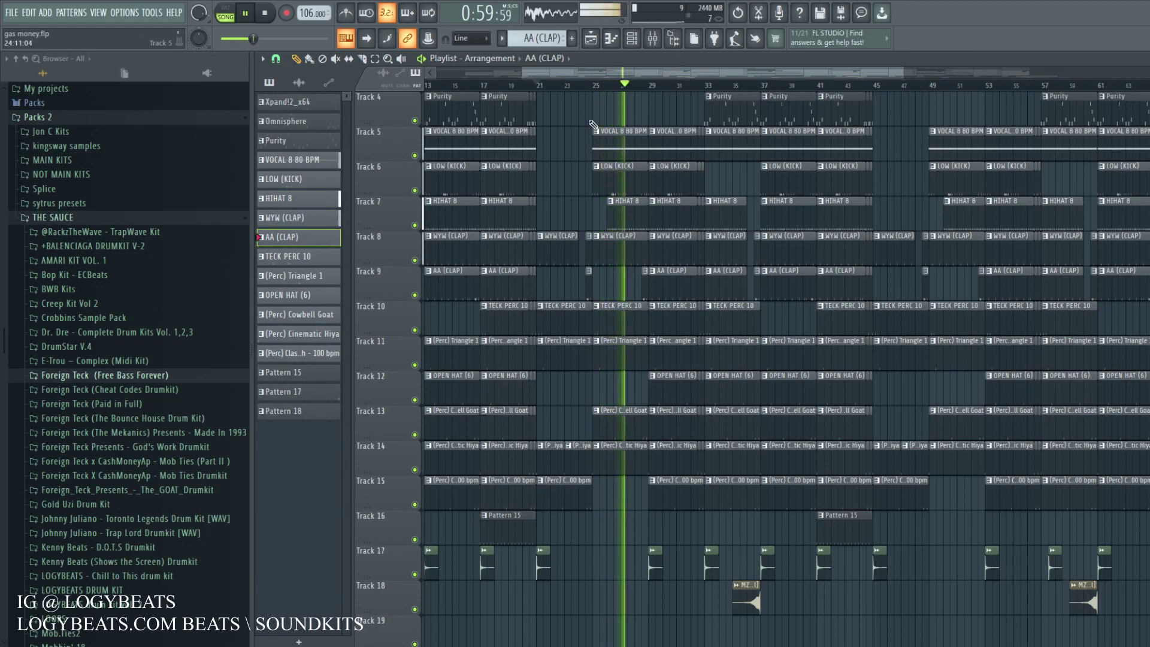
key("space")
Copy a twelve-bar section of the arrangement into the empty space at bars 93 to 105.
scroll(588, 96, "up", 3)
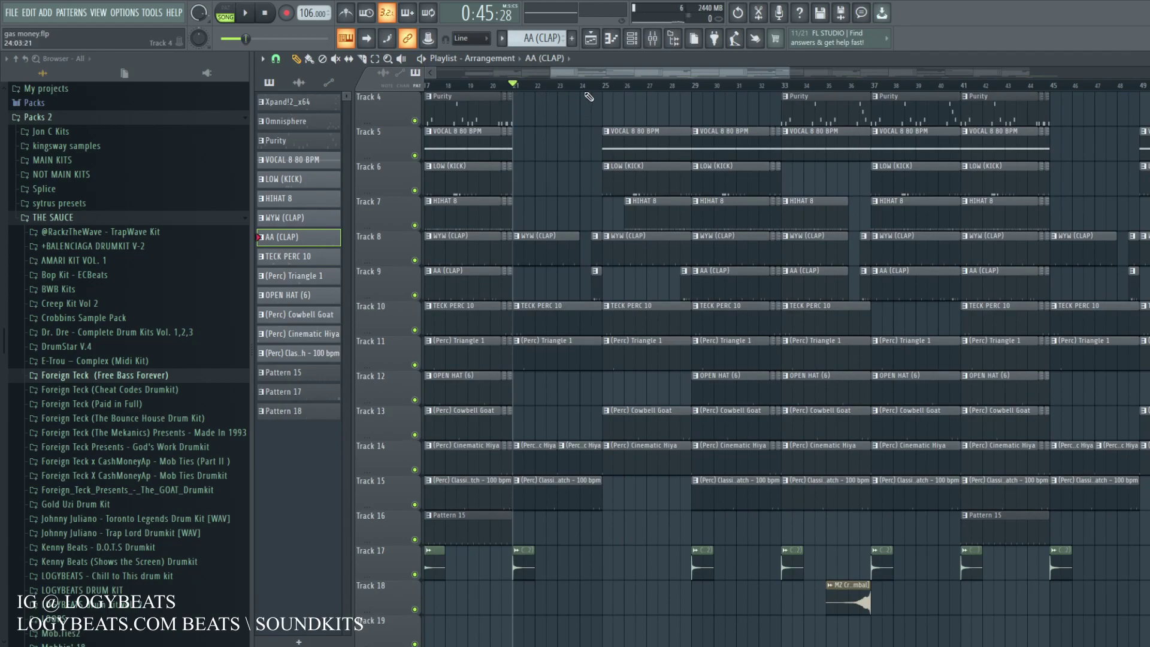
scroll(607, 93, "down", 1)
scroll(611, 94, "down", 2)
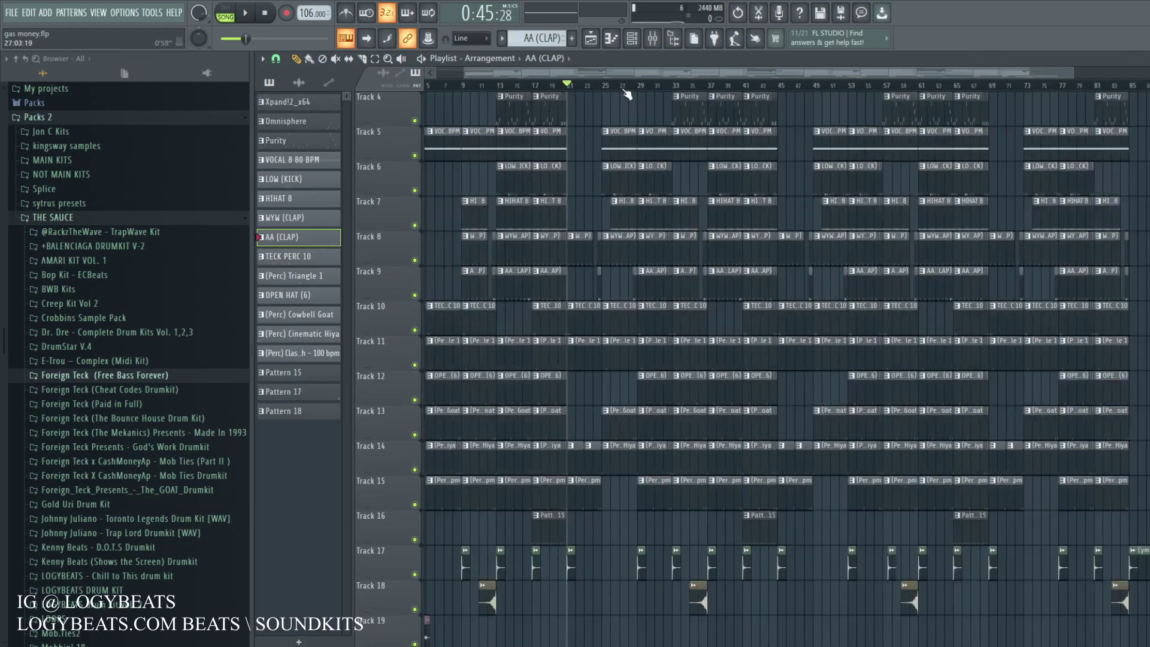
left_click_drag(677, 89, 777, 87)
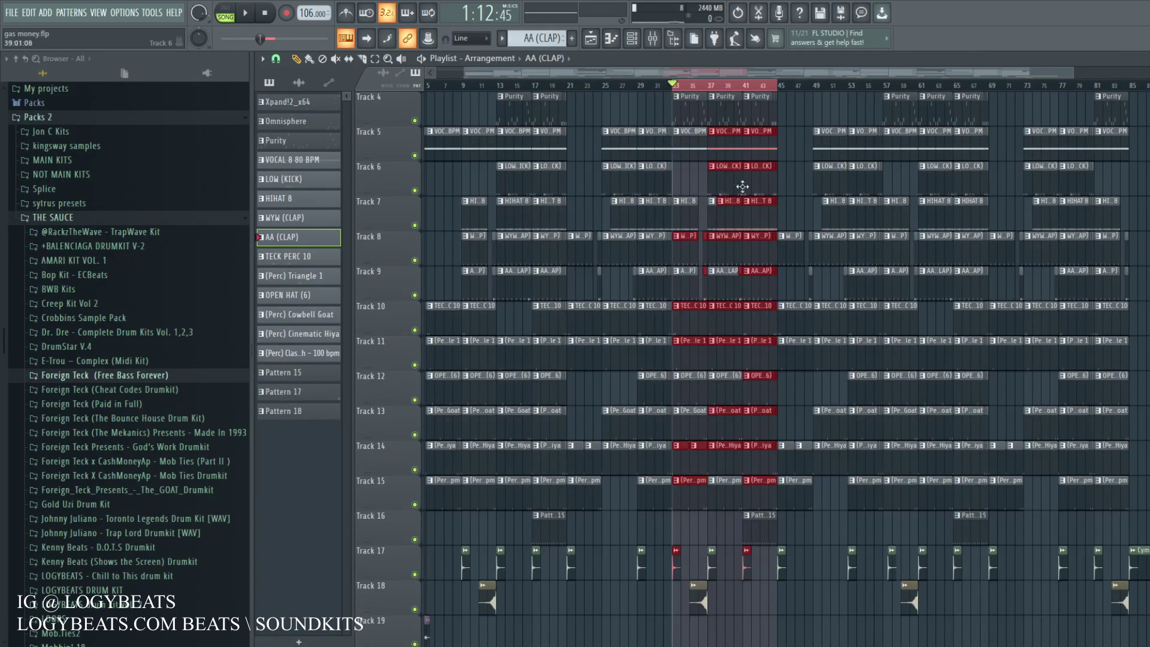
left_click_drag(742, 187, 970, 182)
left_click(919, 92, "ctrl")
scroll(920, 93, "up", 3)
scroll(929, 77, "up", 4)
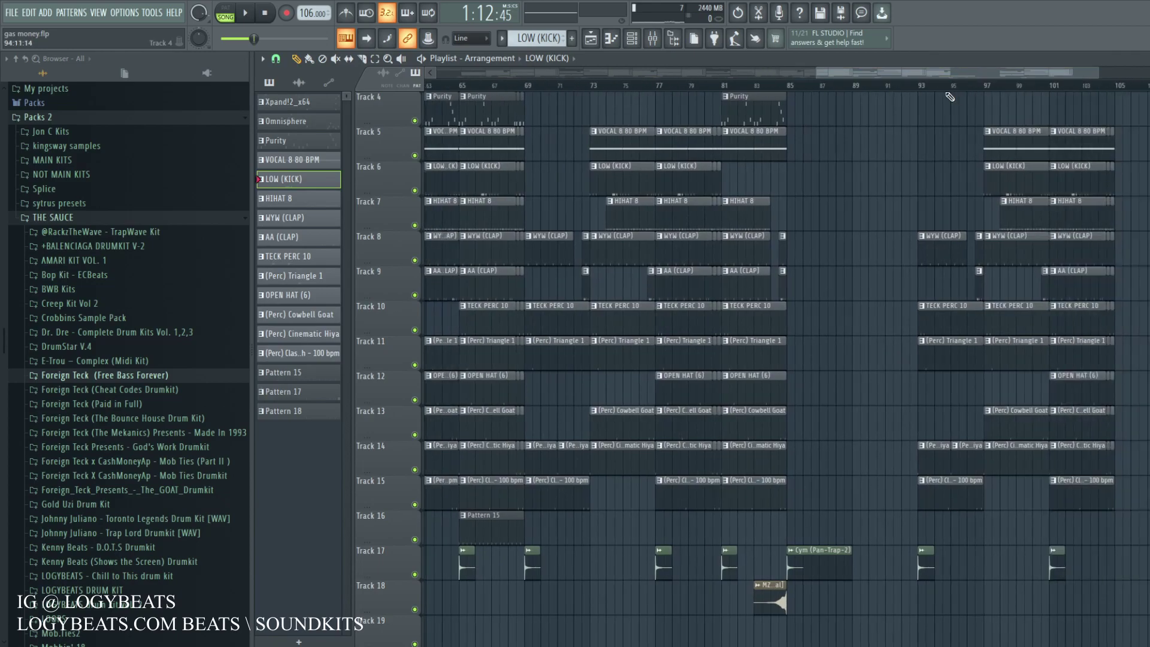
left_click_drag(945, 73, 964, 73)
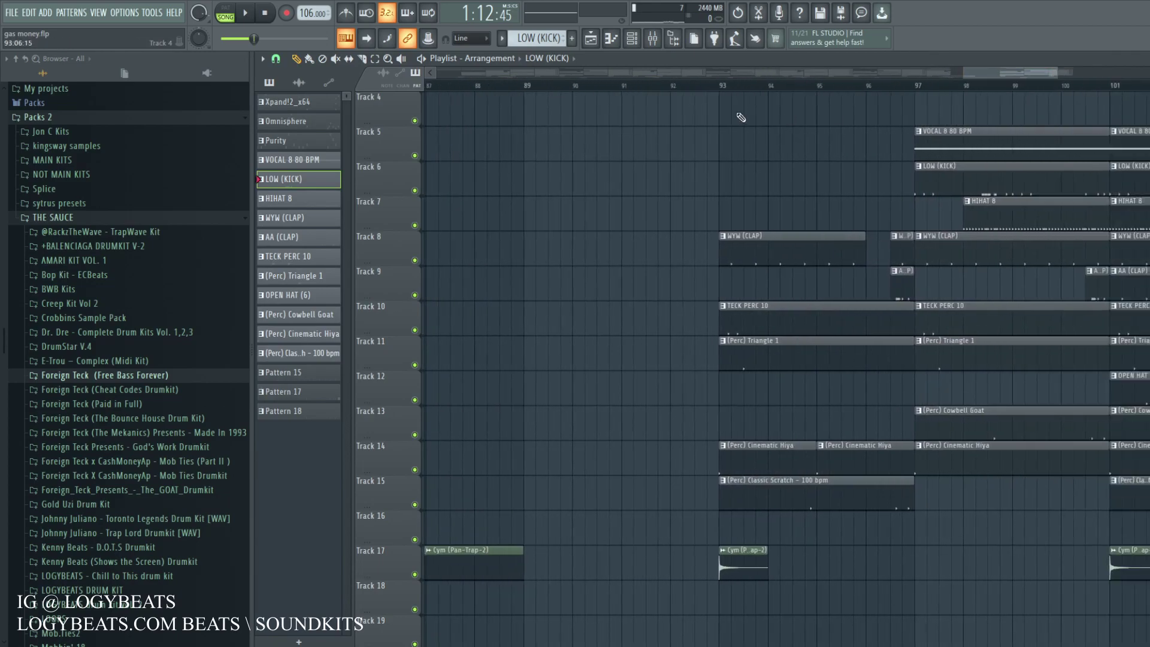
Delete the short clap fills before bar 97 and extend WYW (CLAP) and HIHAT 8 to meet at bar 97.
left_click(725, 89)
right_click(899, 252)
left_click_drag(865, 253, 913, 254)
right_click(903, 281)
left_click_drag(969, 217, 920, 217)
Play the copied section without its fills from bar 93 up to just before bar 97.
key("space")
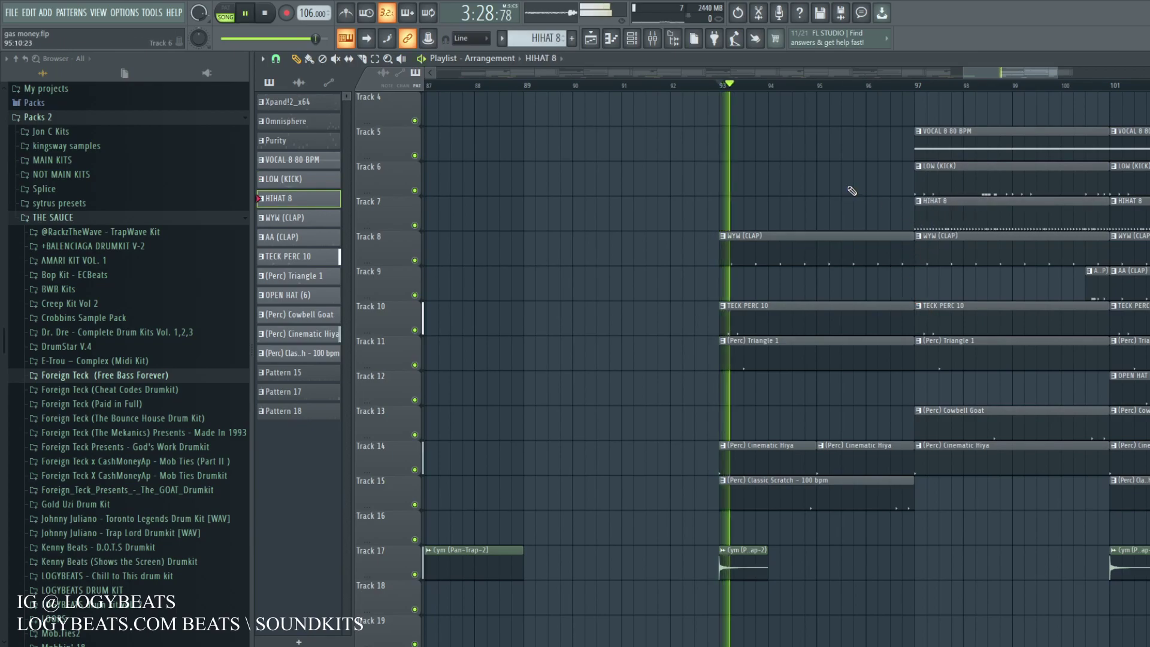
left_click_drag(982, 72, 1002, 70)
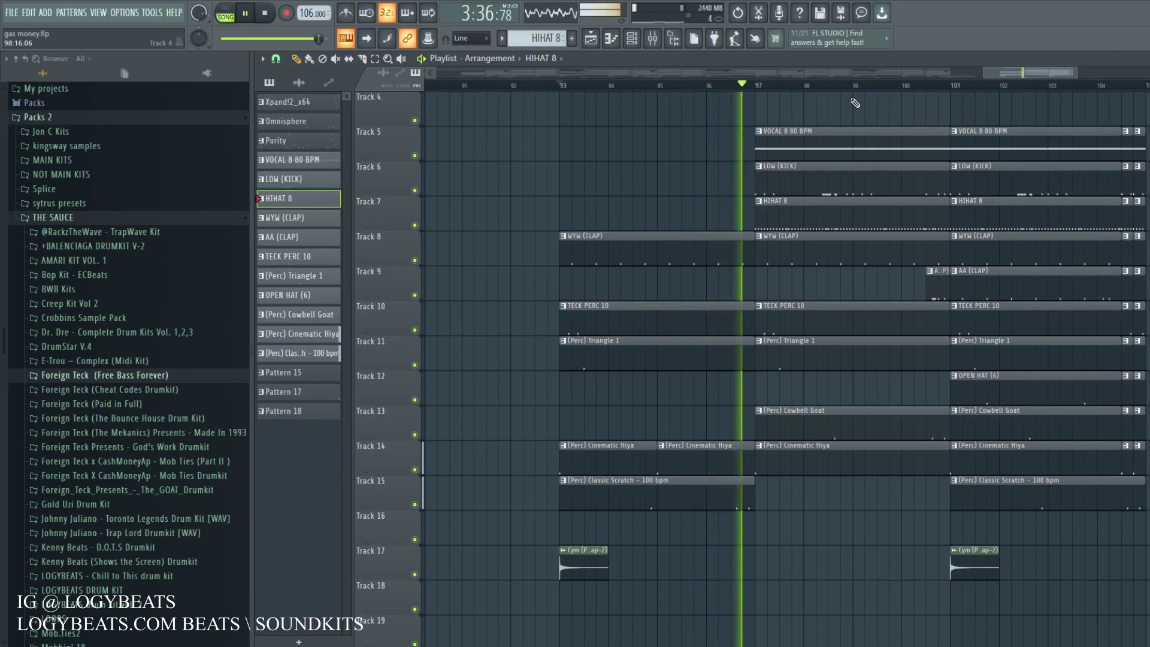
scroll(504, 530, "down", 4)
key("space")
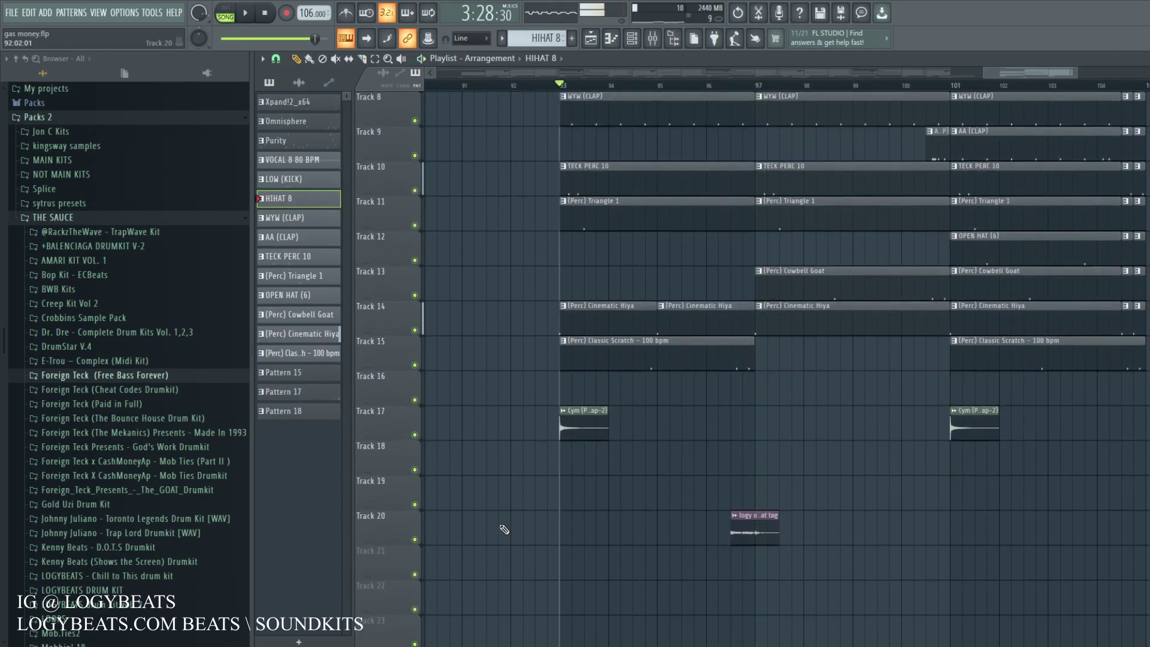
Mute the tag on Track 20 and play from just before bar 97 through to bar 101.
left_click(417, 540)
key("space")
left_click(743, 85)
scroll(786, 290, "up", 3)
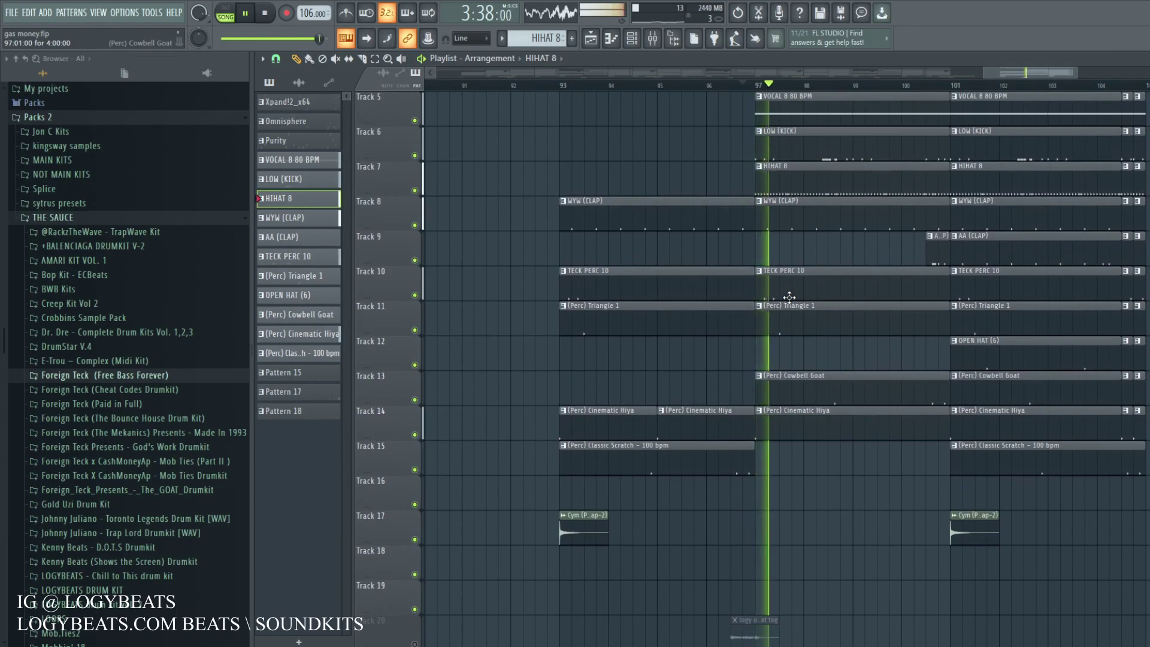
scroll(789, 298, "up", 4)
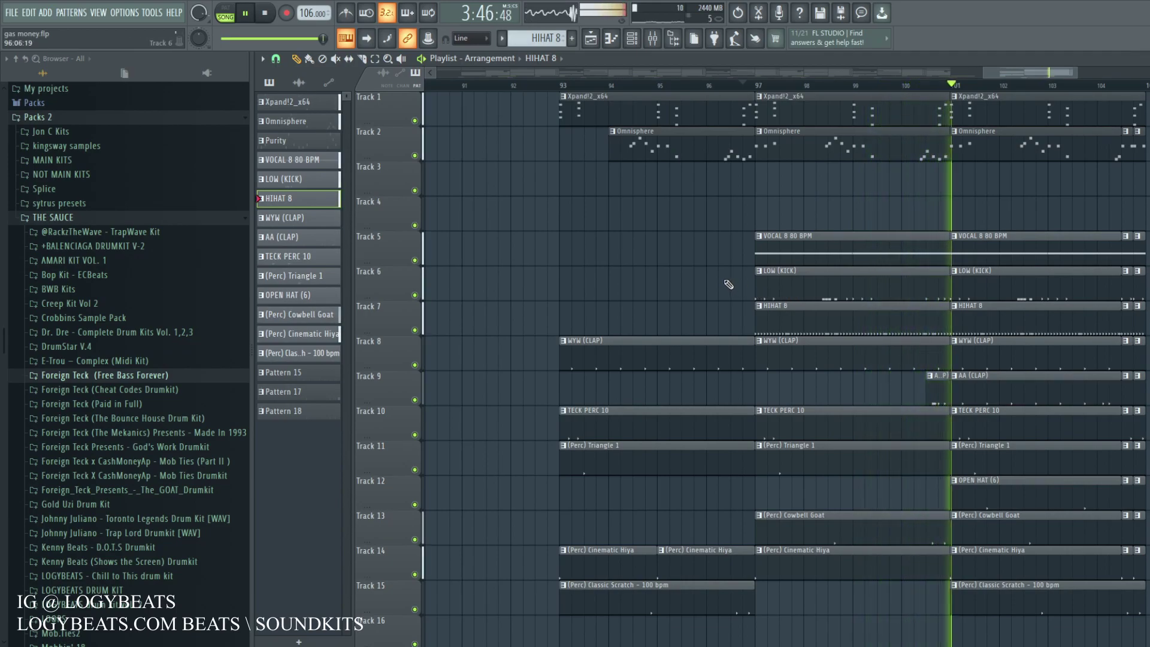
key("space")
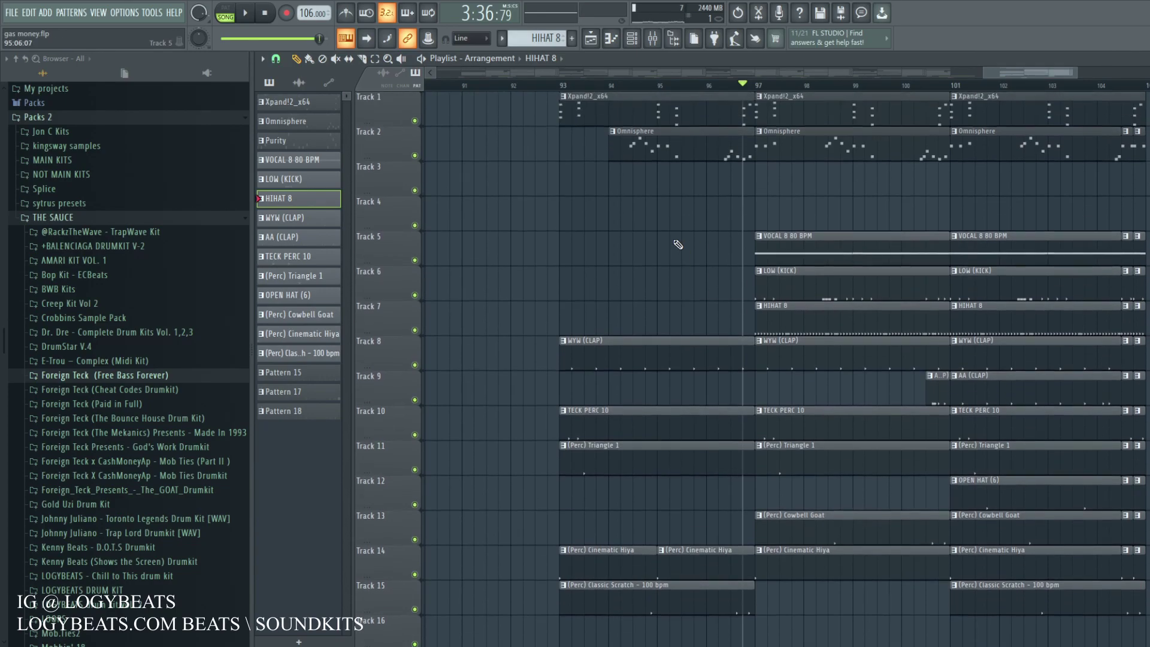
Rebuild the transition: start HIHAT 8 at bar 98, end WYW (CLAP) at bar 96, and place the short AA (CLAP) clip before bar 97.
left_click_drag(758, 323, 806, 322)
left_click_drag(754, 352, 710, 356)
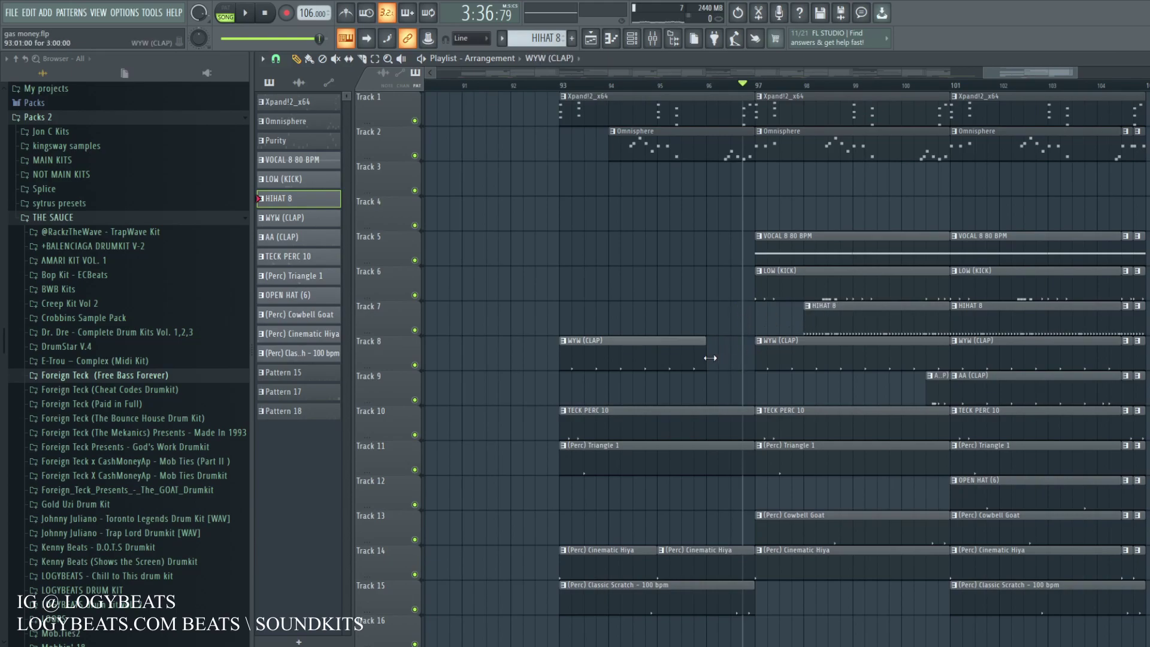
left_click(936, 392)
left_click(737, 398)
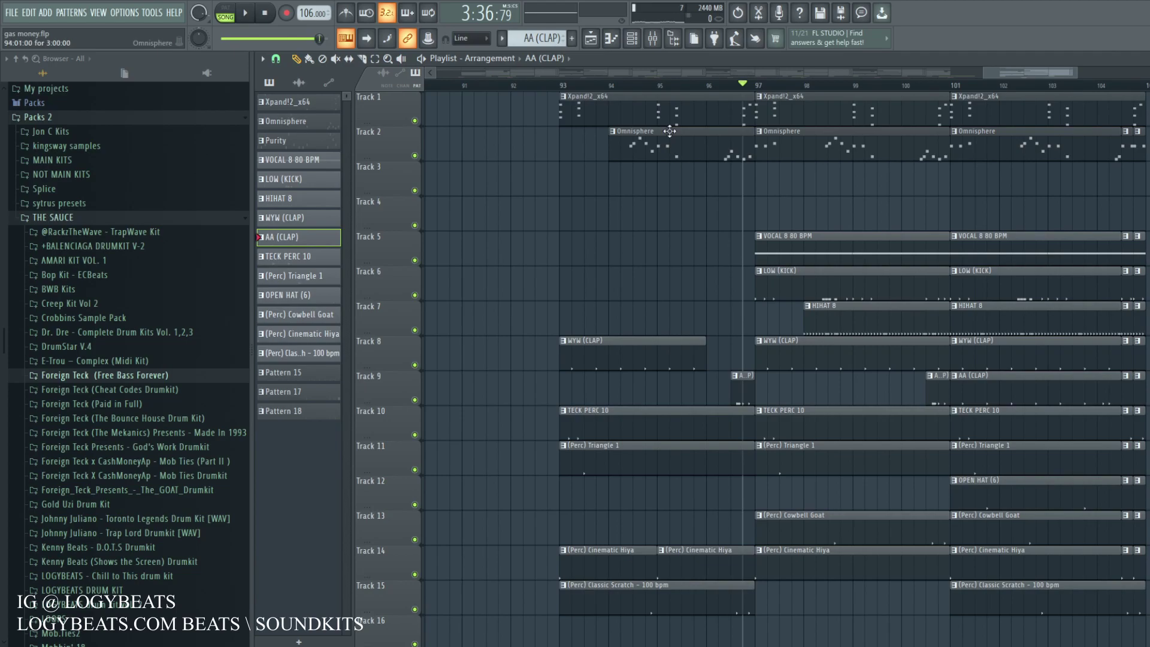
Set the time selection to bars 93 to 105 and pick the LOW (KICK) clip at bar 101 as the source.
scroll(681, 95, "down", 3)
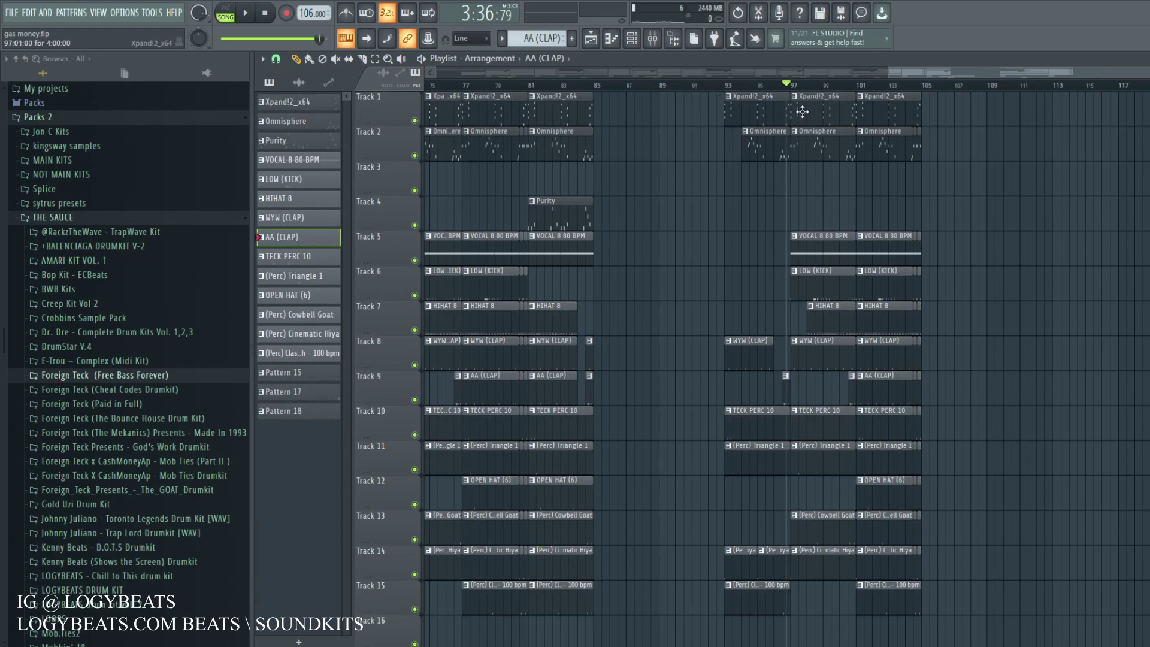
scroll(824, 91, "up", 2)
left_click_drag(650, 88, 1018, 91)
left_click(921, 285)
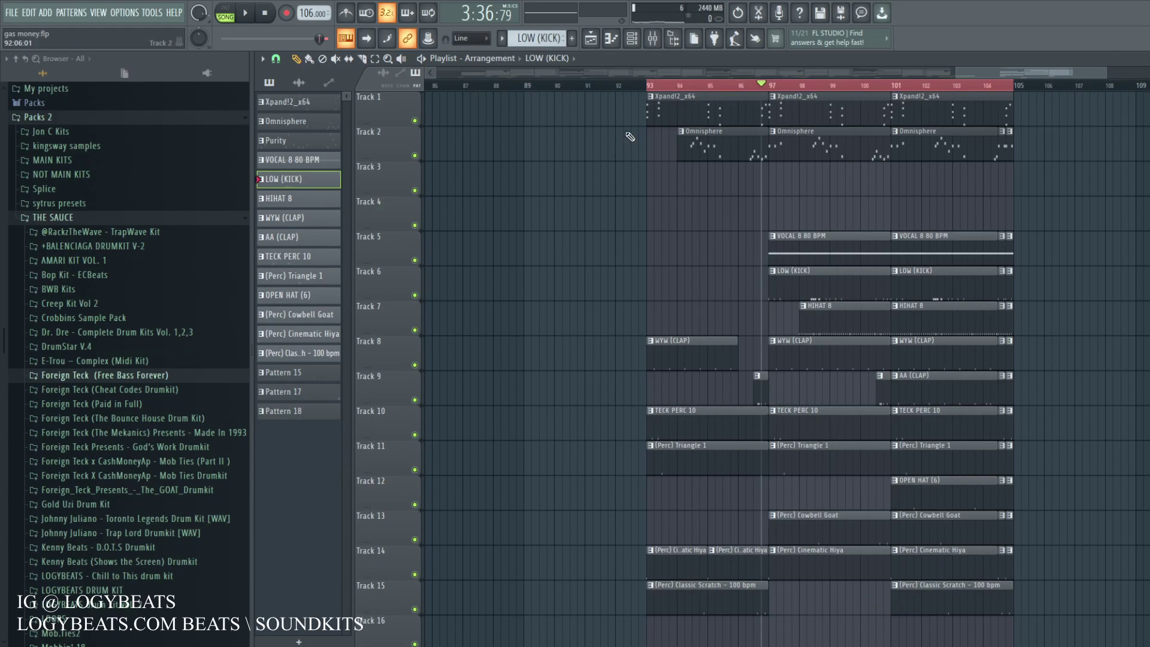
Make the LOW (KICK) clip at bar 101 unique and open the new pattern in the piano roll.
scroll(656, 90, "down", 6)
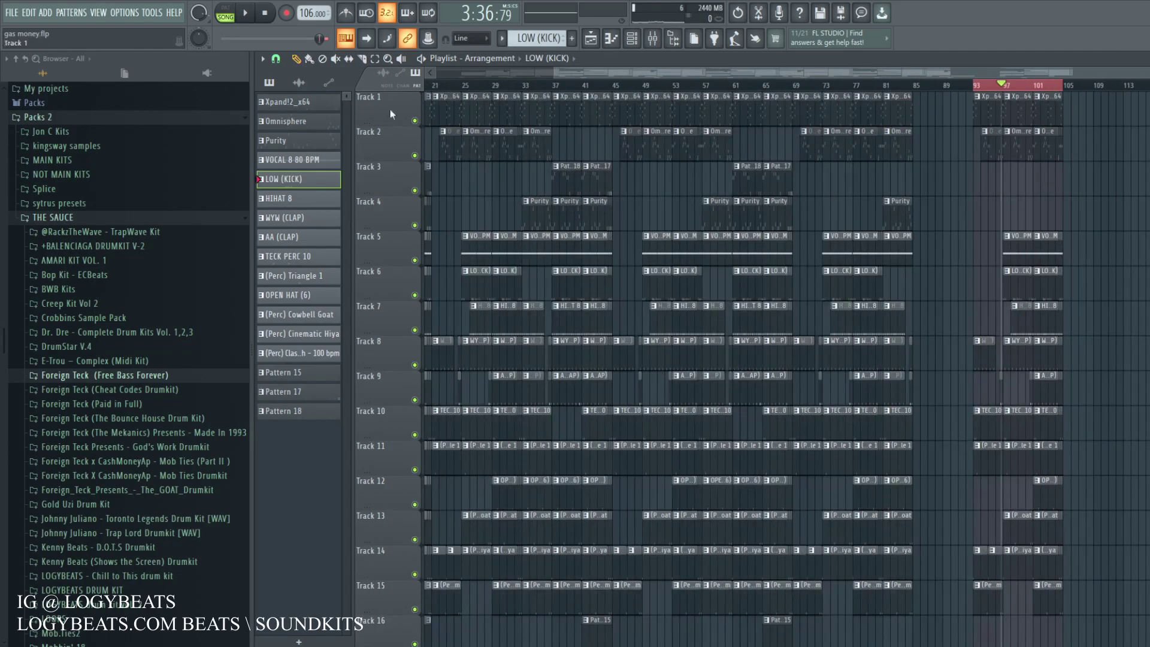
scroll(1030, 94, "up", 6)
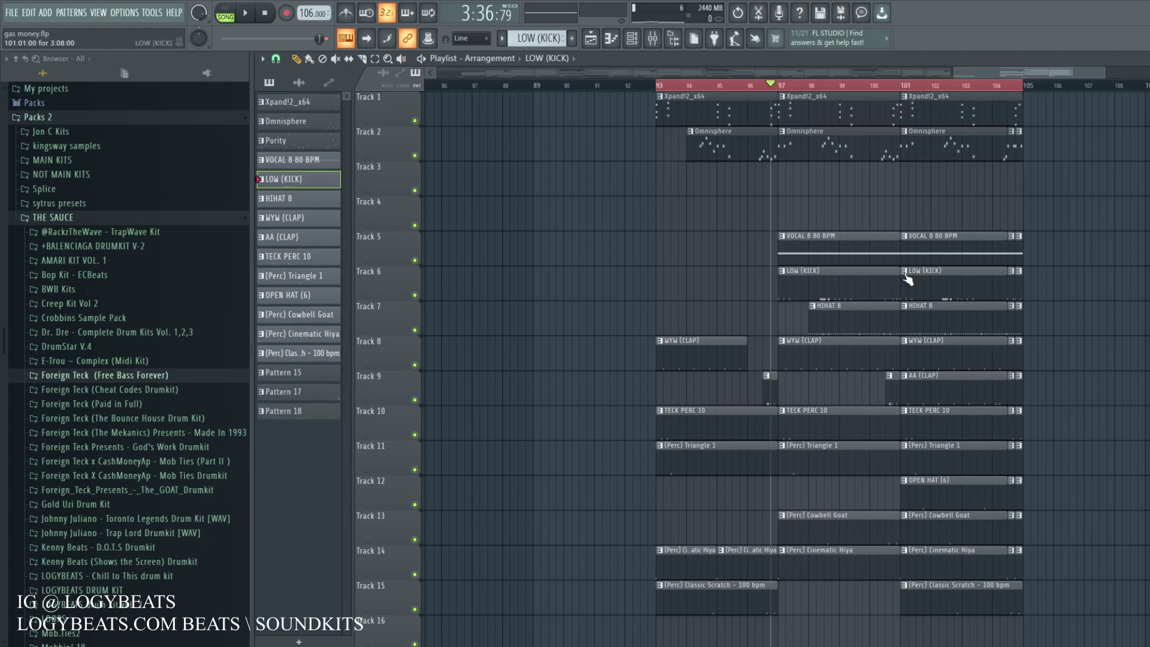
left_click(905, 272)
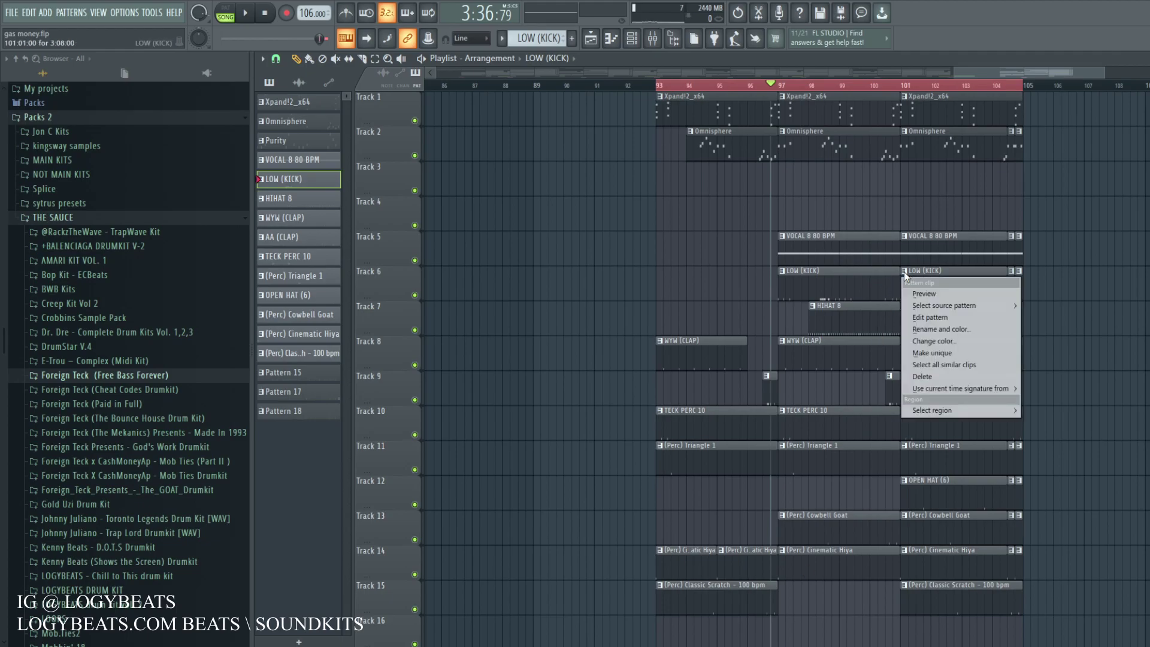
left_click(937, 352)
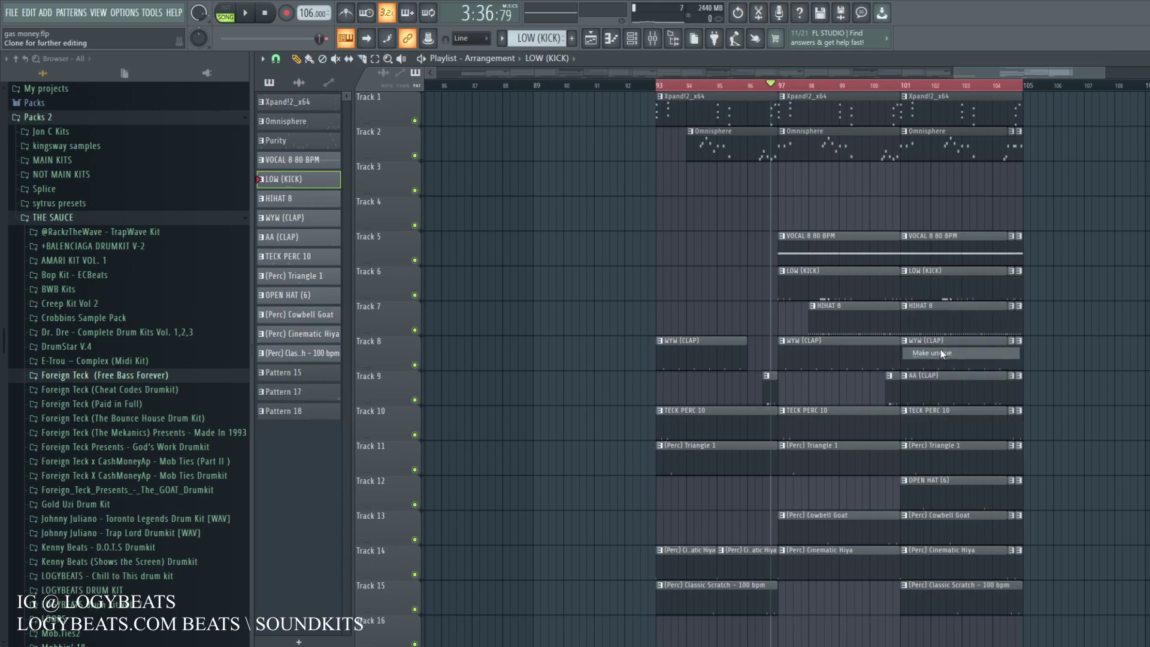
double_click(923, 287)
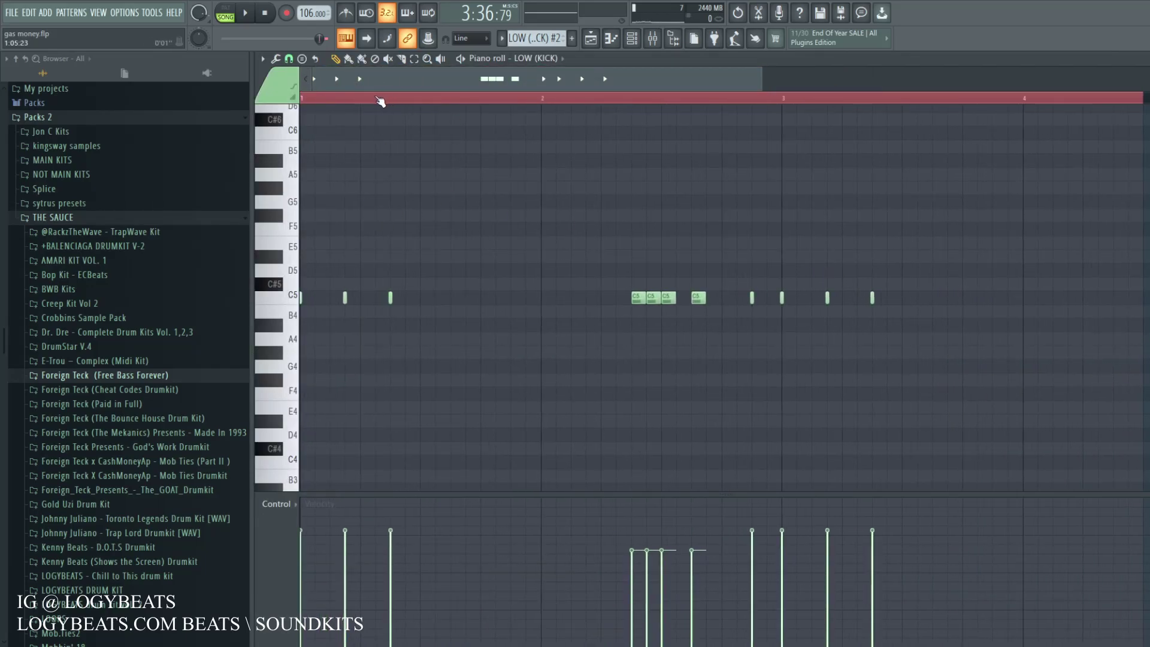
Set the piano roll snap to 1/2 step and add two C5 kick notes right after the last hit before bar 3.
left_click(289, 58)
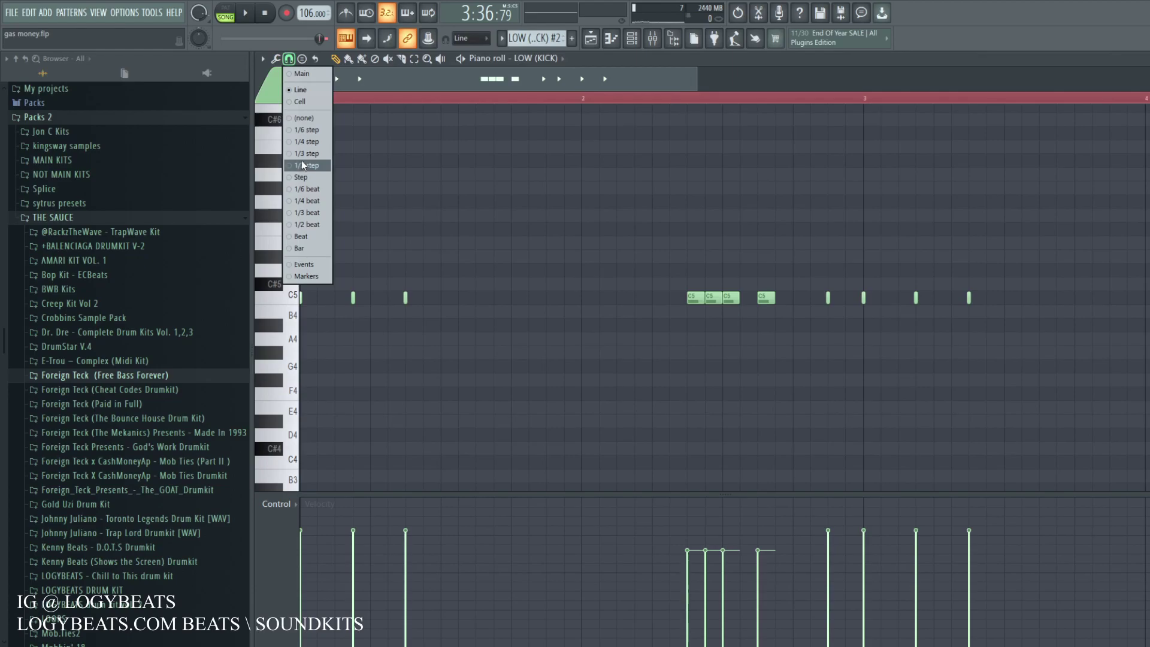
left_click(303, 163)
scroll(833, 101, "up", 2)
left_click(841, 298)
left_click(853, 298)
Check the LOW (KICK) channel in the Channel rack, and return to the Playlist with the playhead at bar 97.
left_click(632, 38)
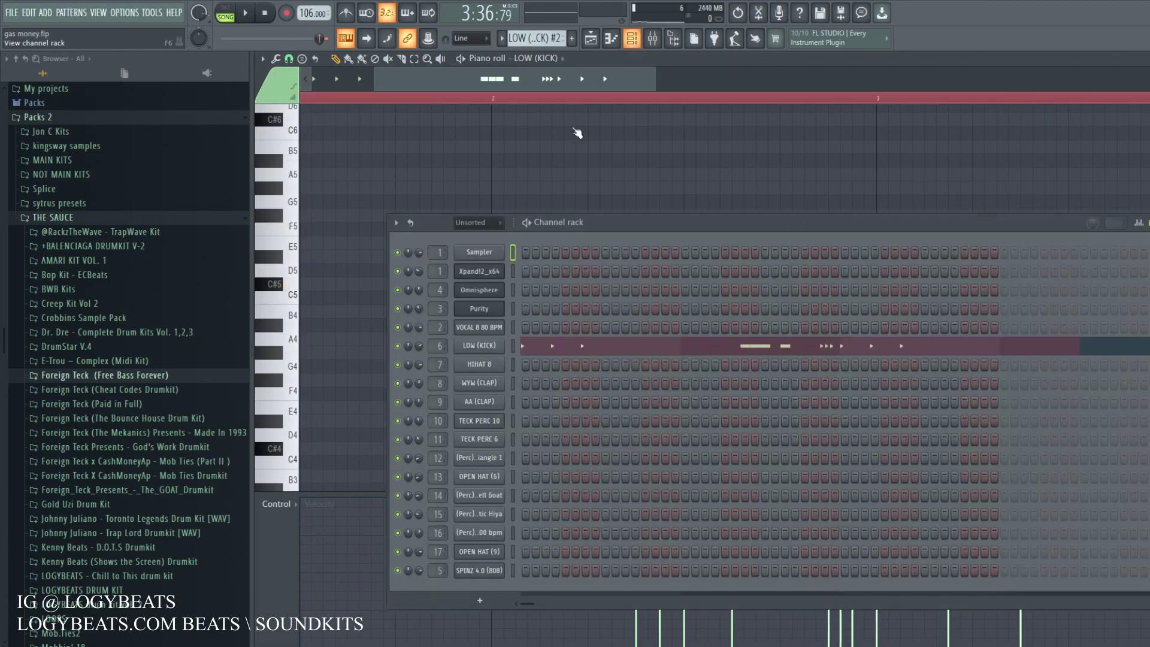
right_click(471, 348)
left_click(469, 352)
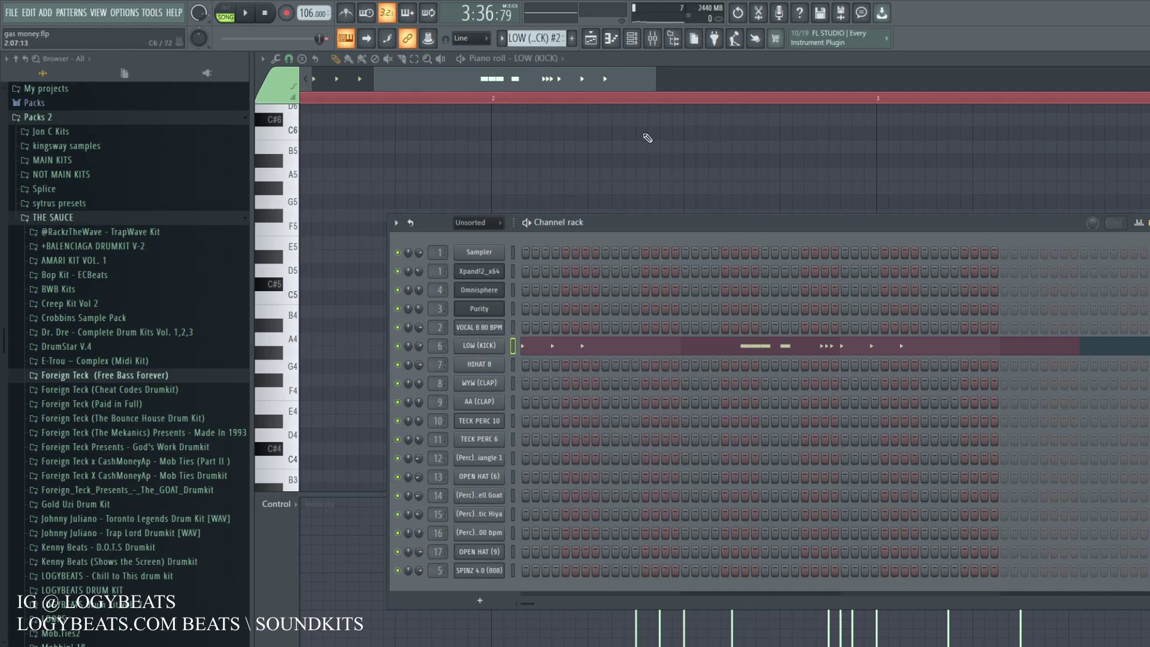
left_click(591, 40)
left_click(779, 87)
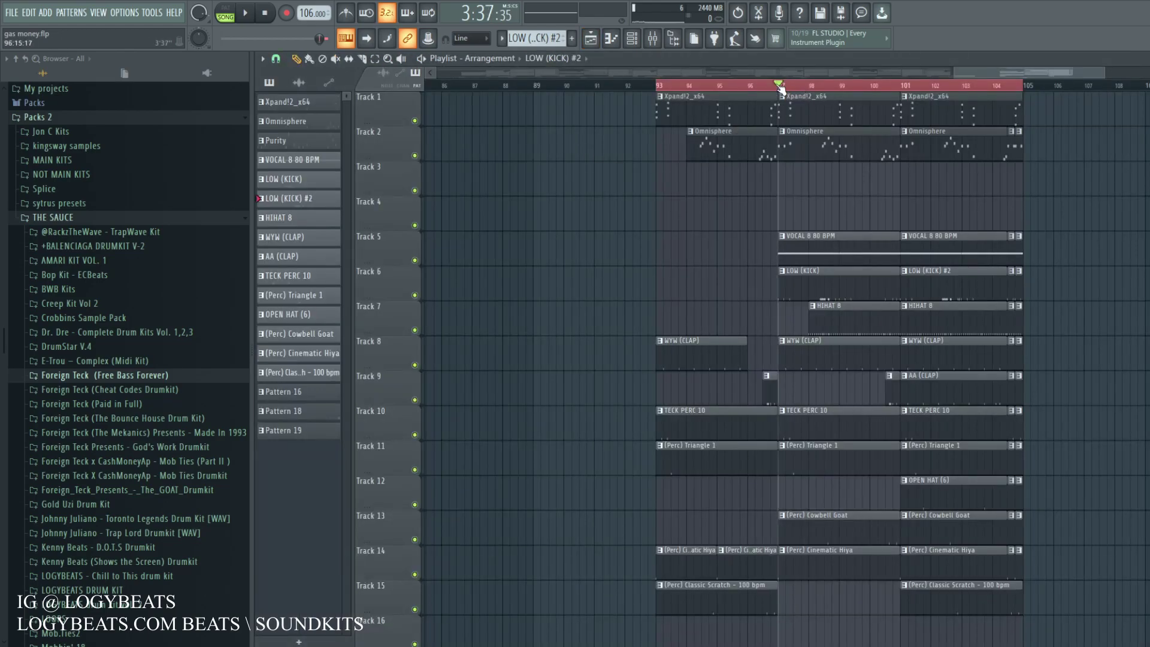
Select the LOW (KICK) clip at bar 97 as the source and play the arrangement from bar 97.
left_click(858, 282)
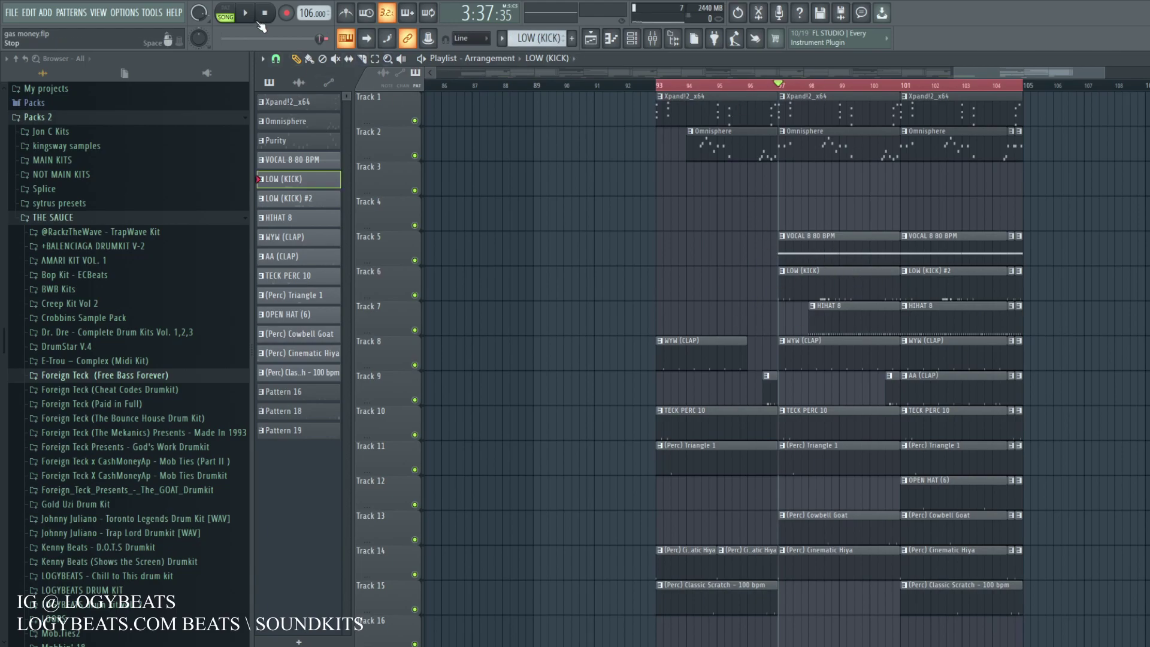
key("space")
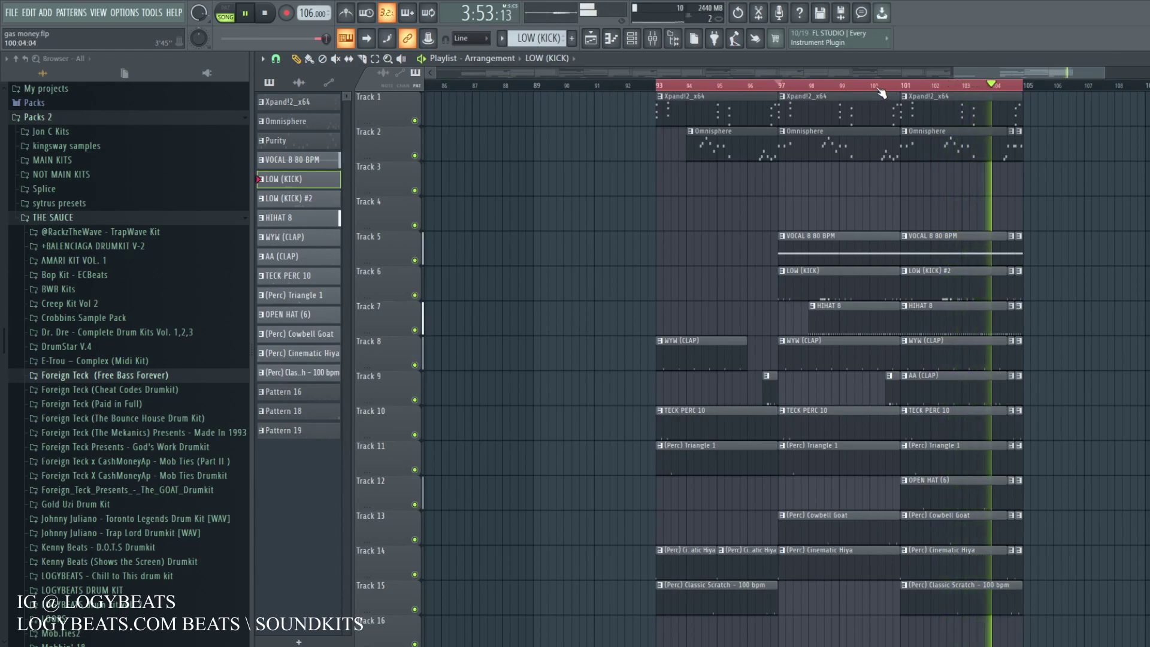
key("space")
Move the playhead to around bar 101, open the LOW (KICK) #2 pattern in the piano roll and audition it.
left_click(909, 86)
double_click(913, 283)
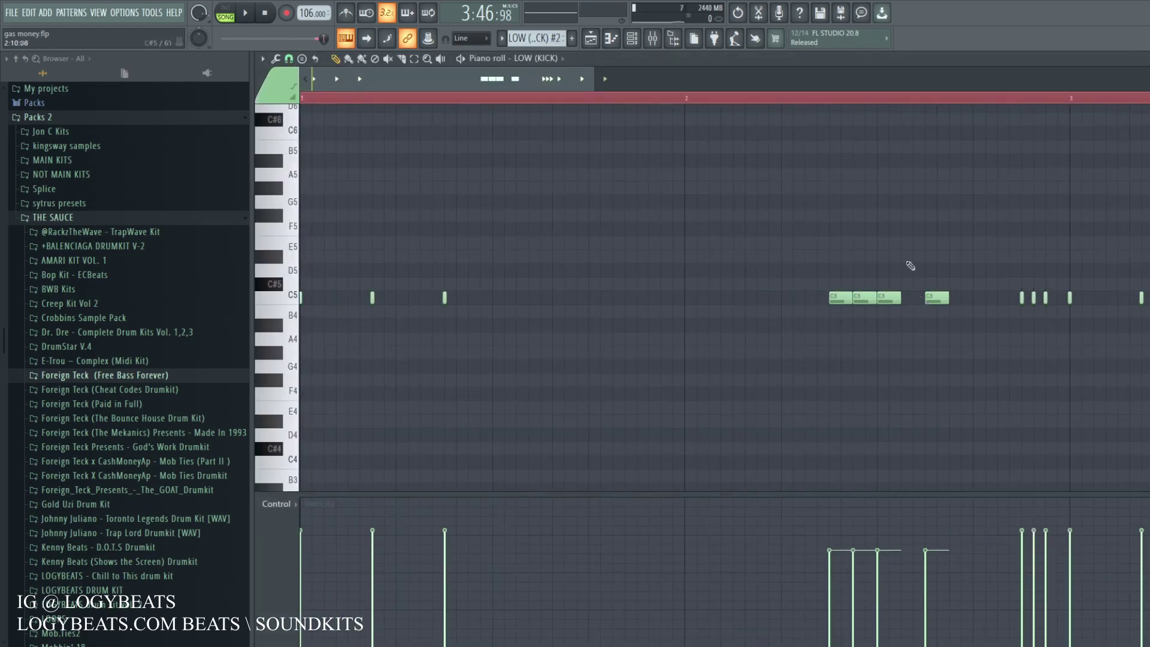
key("space")
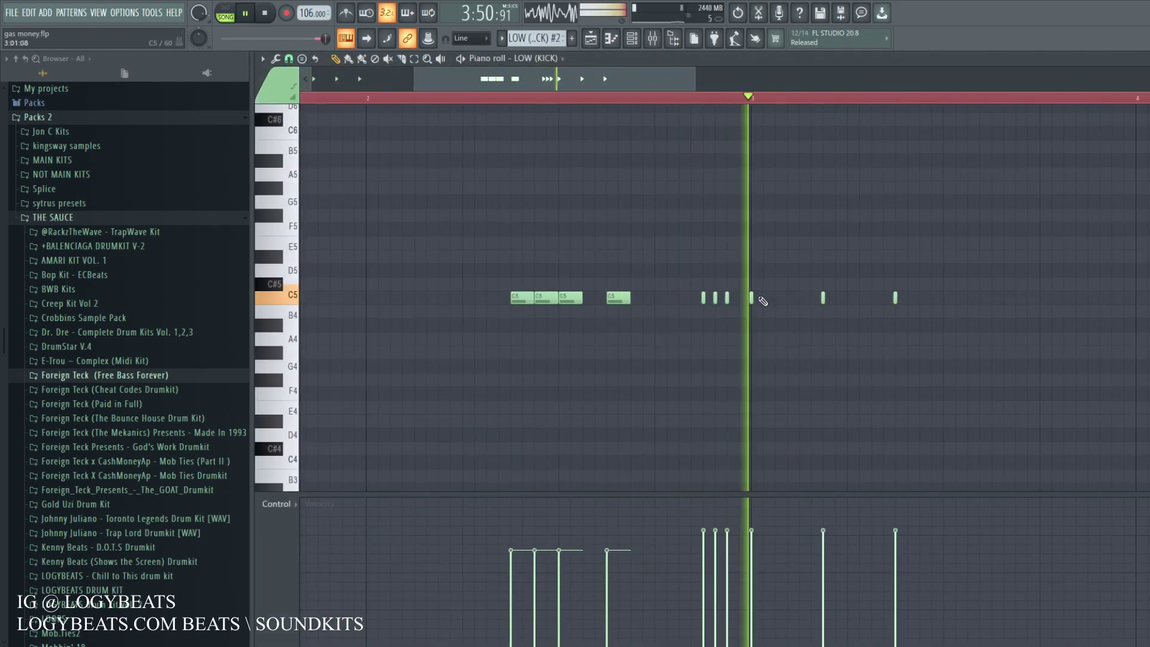
key("space")
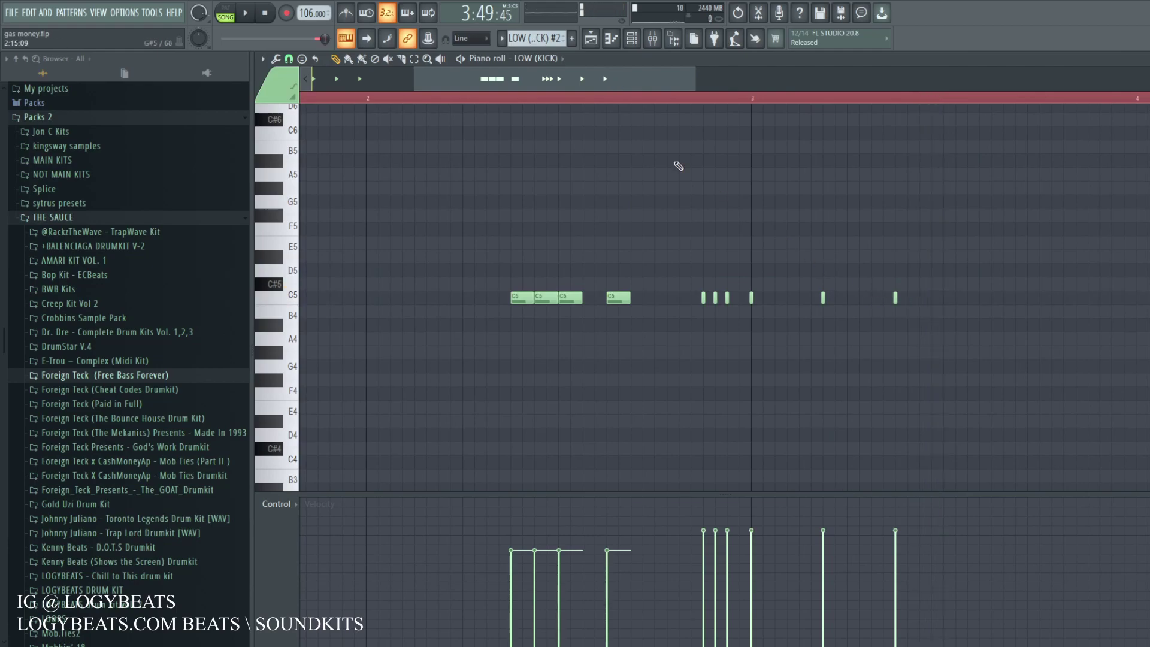
Set the piano roll snap to Line, add a C5 kick after the last hit in bar 3, and lower the velocities of the quick hits before bar 3.
left_click(289, 59)
left_click(304, 89)
left_click(924, 299)
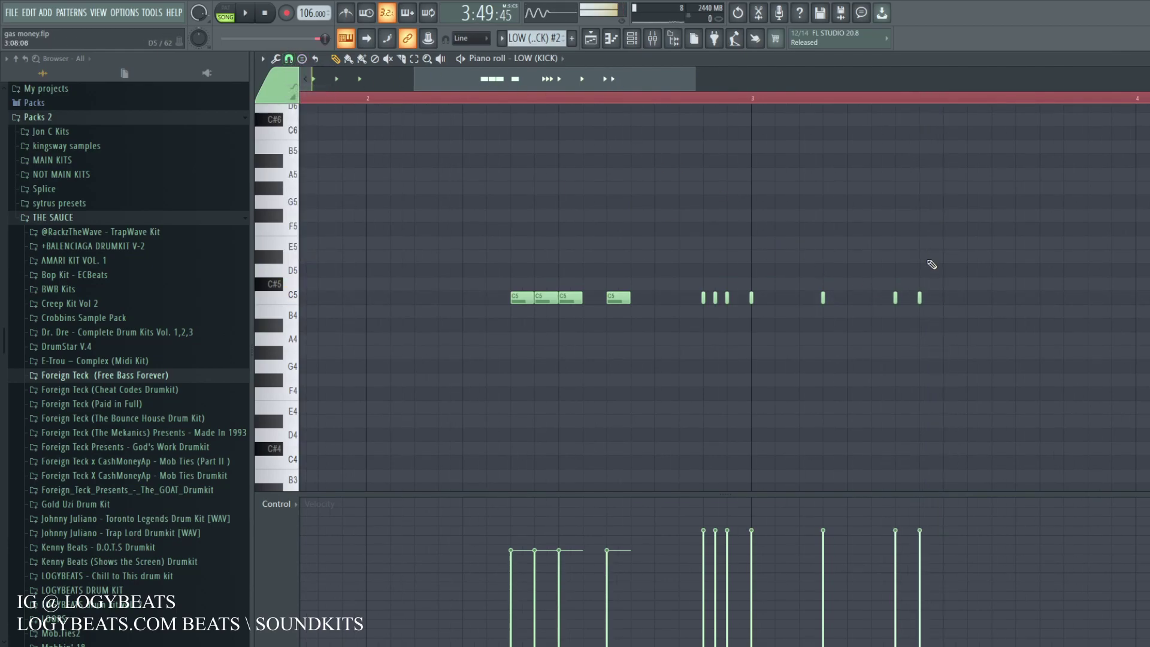
left_click_drag(716, 564, 728, 548)
Return to the Playlist, save the project, and play the arrangement from bar 97.
left_click(599, 42)
left_click(671, 84)
key("space")
key("ctrl+s")
key("space")
left_click(782, 84)
scroll(782, 86, "up", 2)
scroll(783, 85, "down", 3)
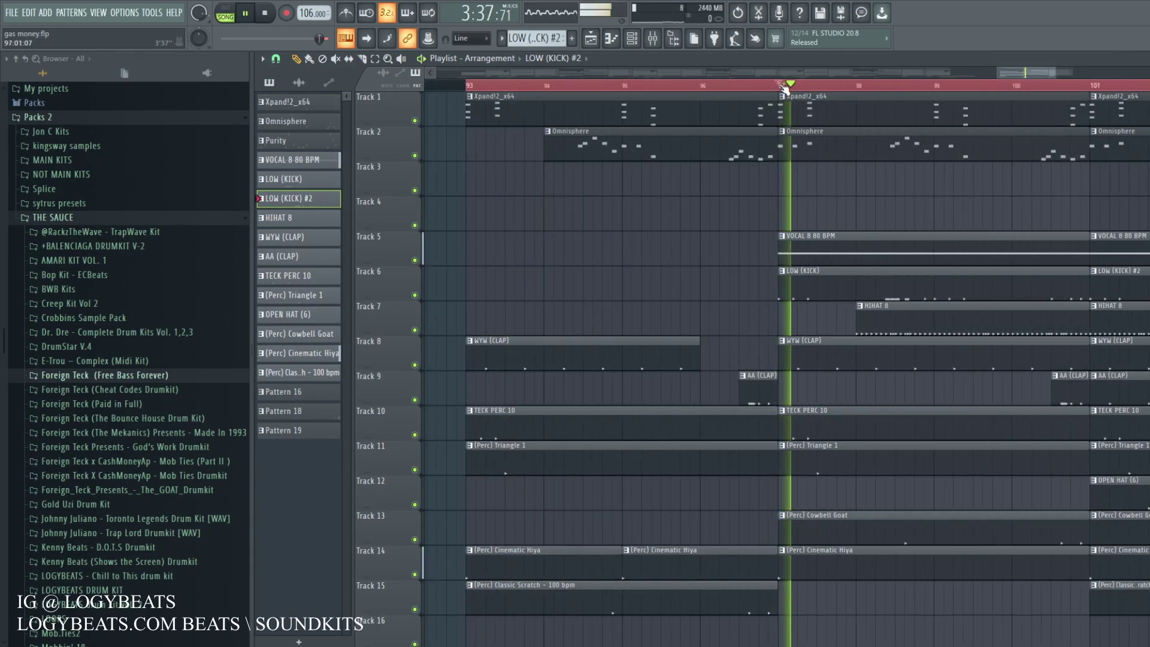
Make the HIHAT 8 clip at bar 101 unique and open the new pattern in the piano roll.
left_click(968, 320)
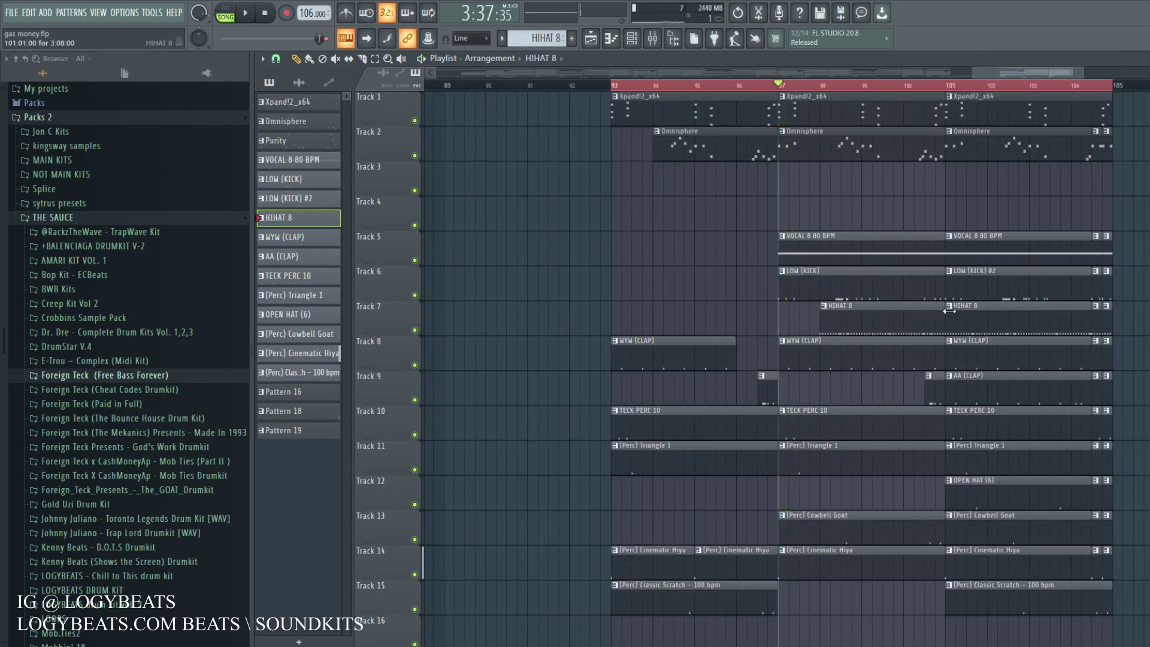
left_click(956, 313)
left_click(968, 389)
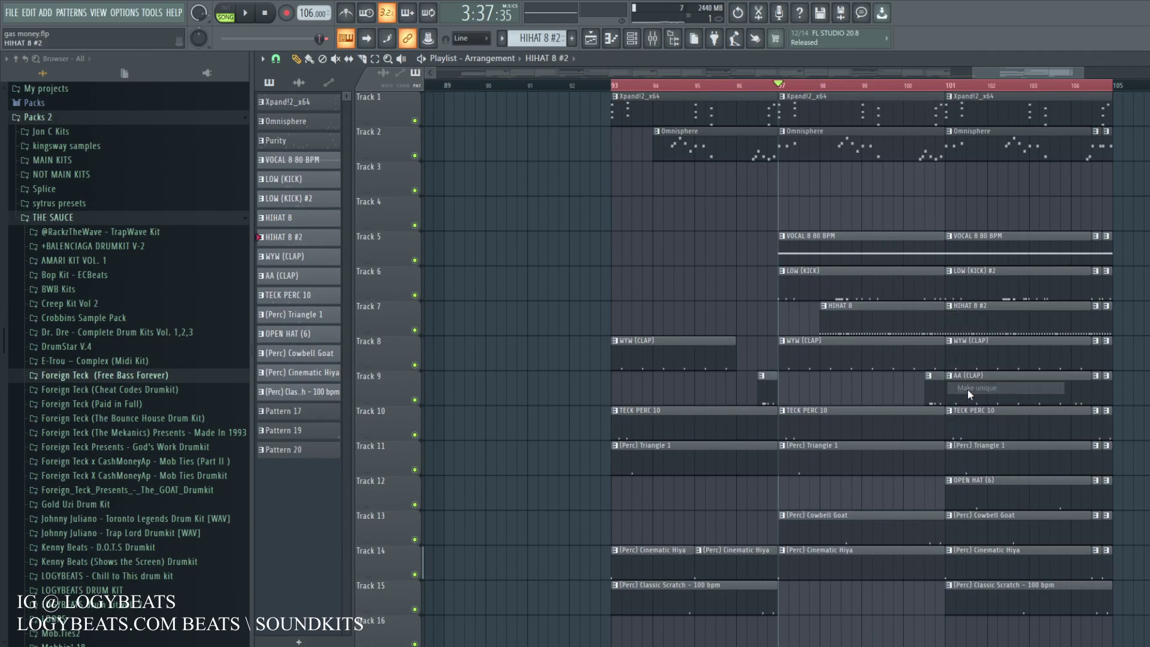
double_click(969, 326)
scroll(399, 104, "up", 3)
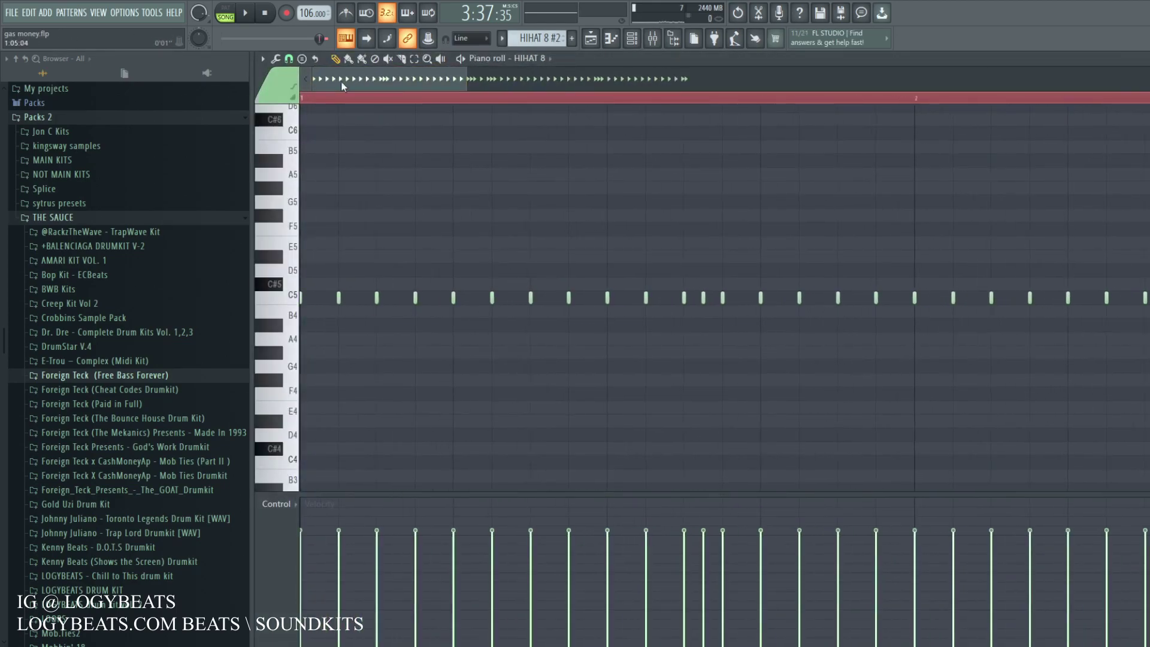
Set the snap to 1/4 step, add three C5 hi-hat notes between the first two hits, and return to the Playlist.
left_click(289, 59)
left_click(306, 142)
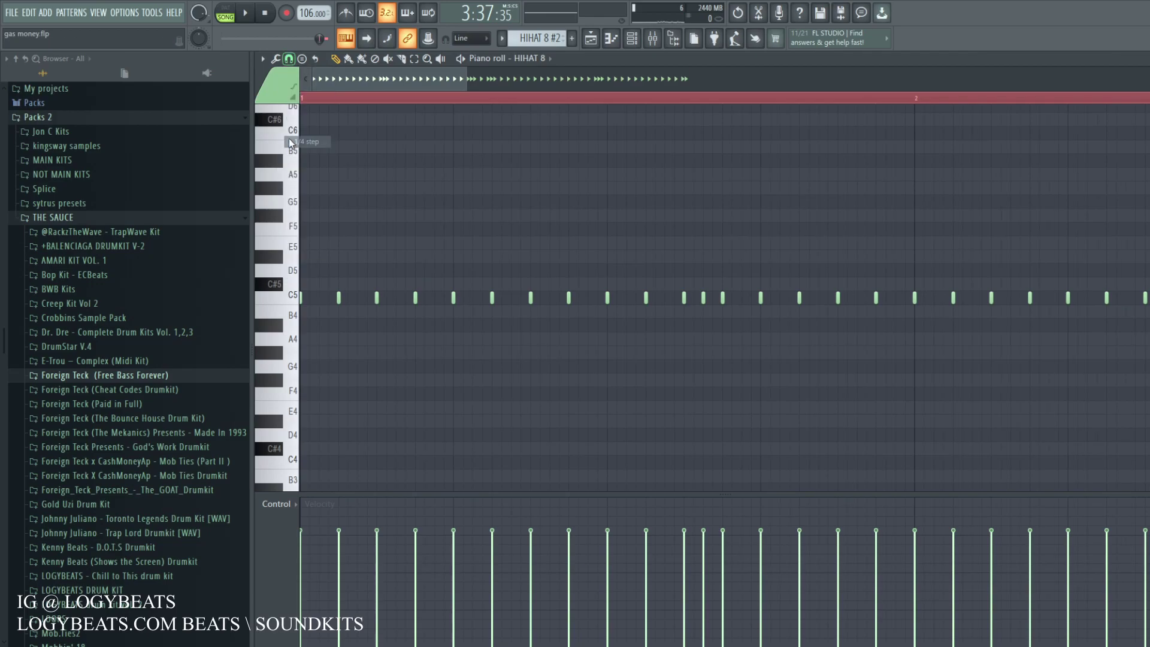
left_click(310, 297)
left_click(319, 298)
left_click(329, 298)
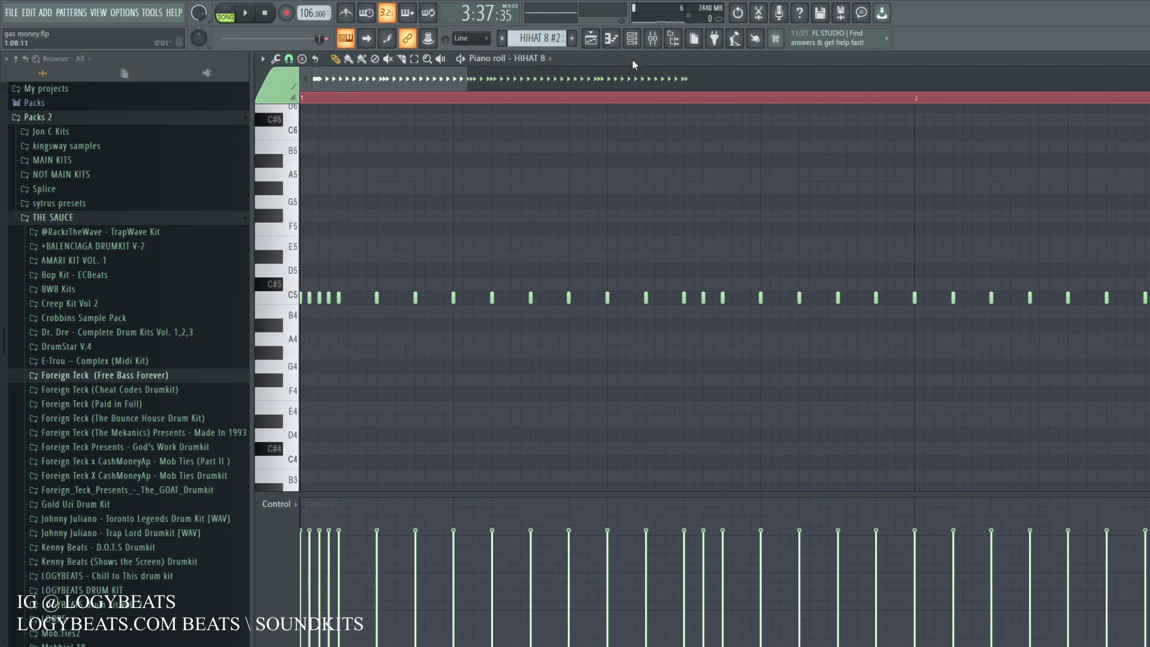
key("F5")
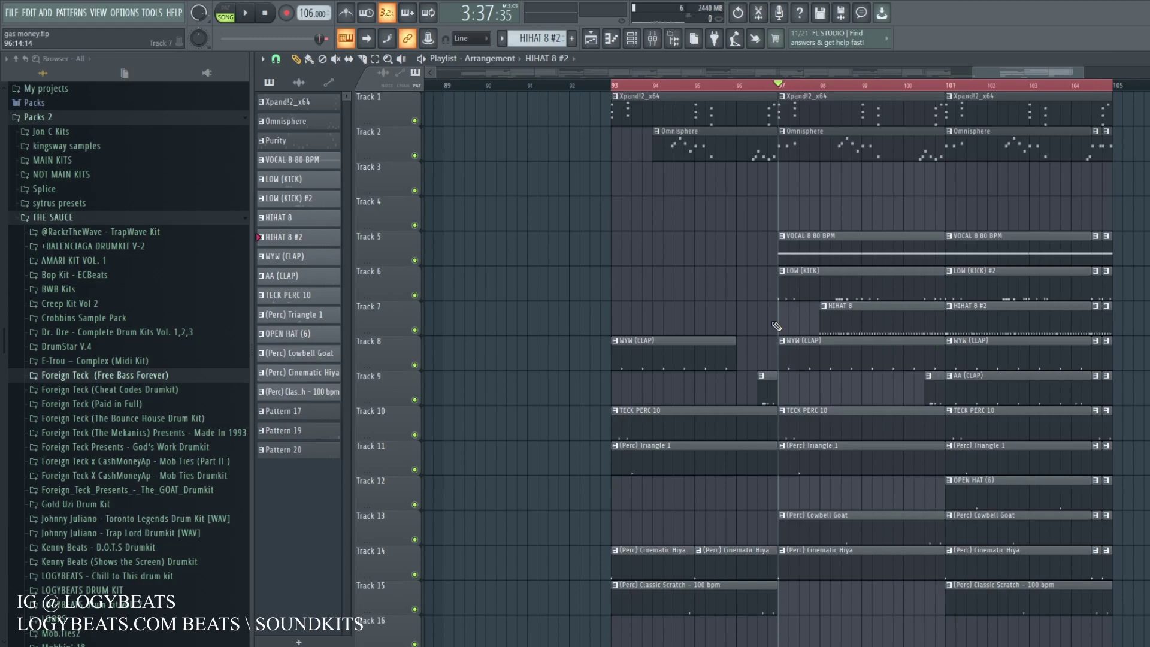
Open the LOW (KICK) #2 pattern and try replacing its second and third kicks with two C5 hits late in bar 1.
left_click(803, 292)
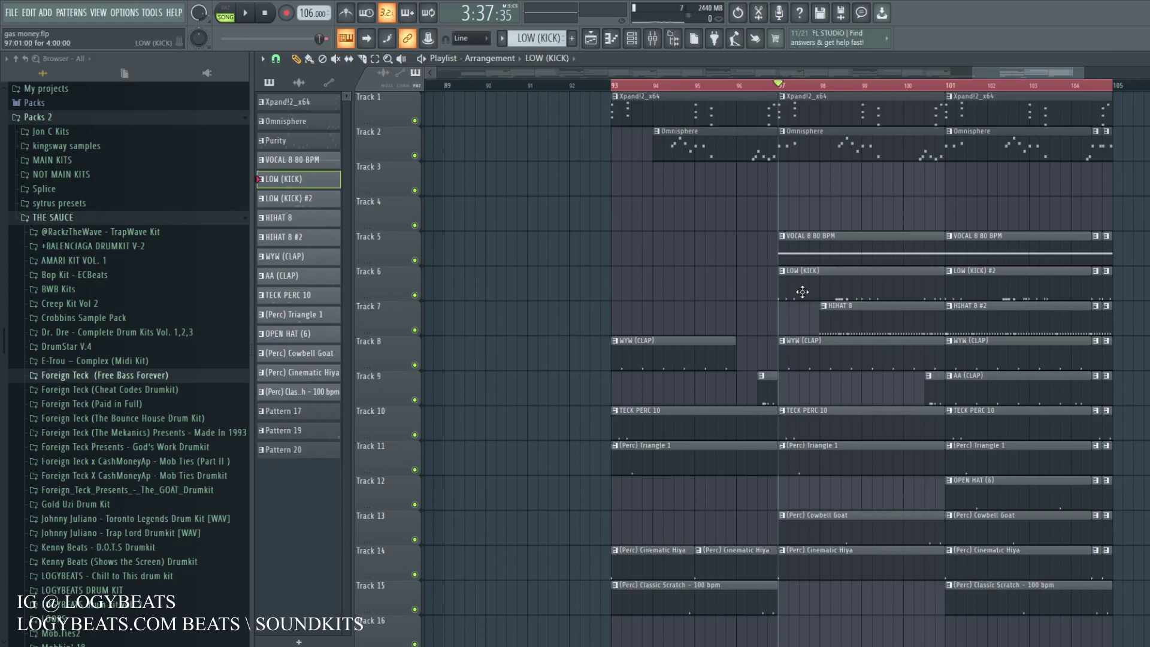
left_click(963, 274)
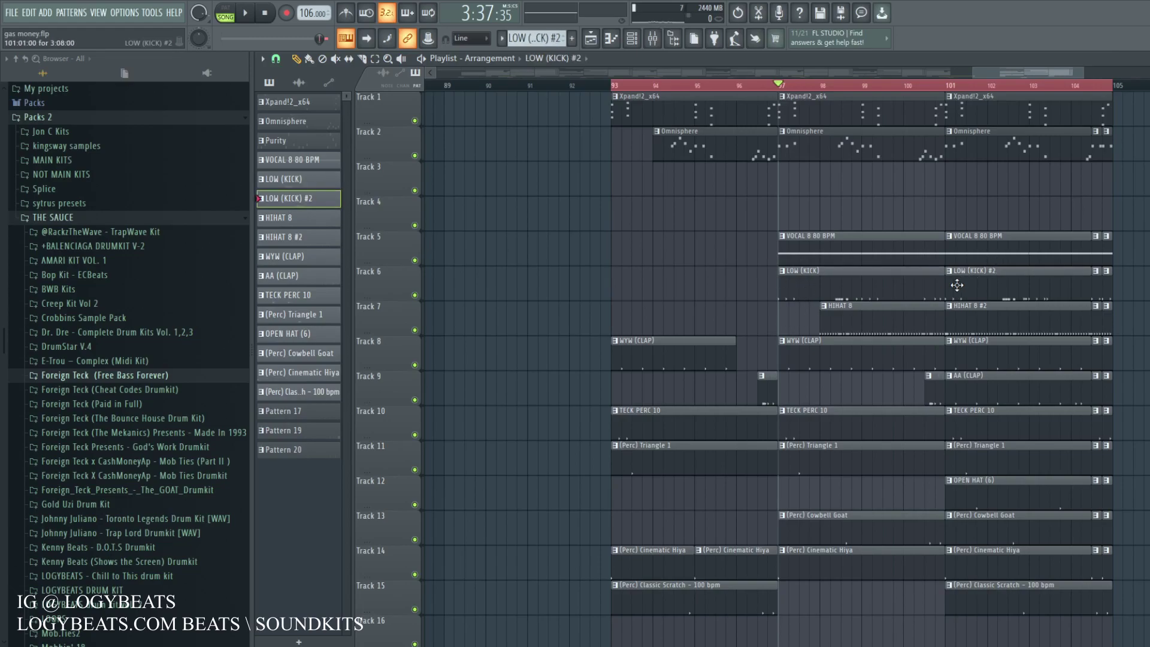
double_click(958, 285)
right_click(348, 298)
right_click(324, 298)
right_click(301, 298)
left_click(302, 300)
left_click(381, 299)
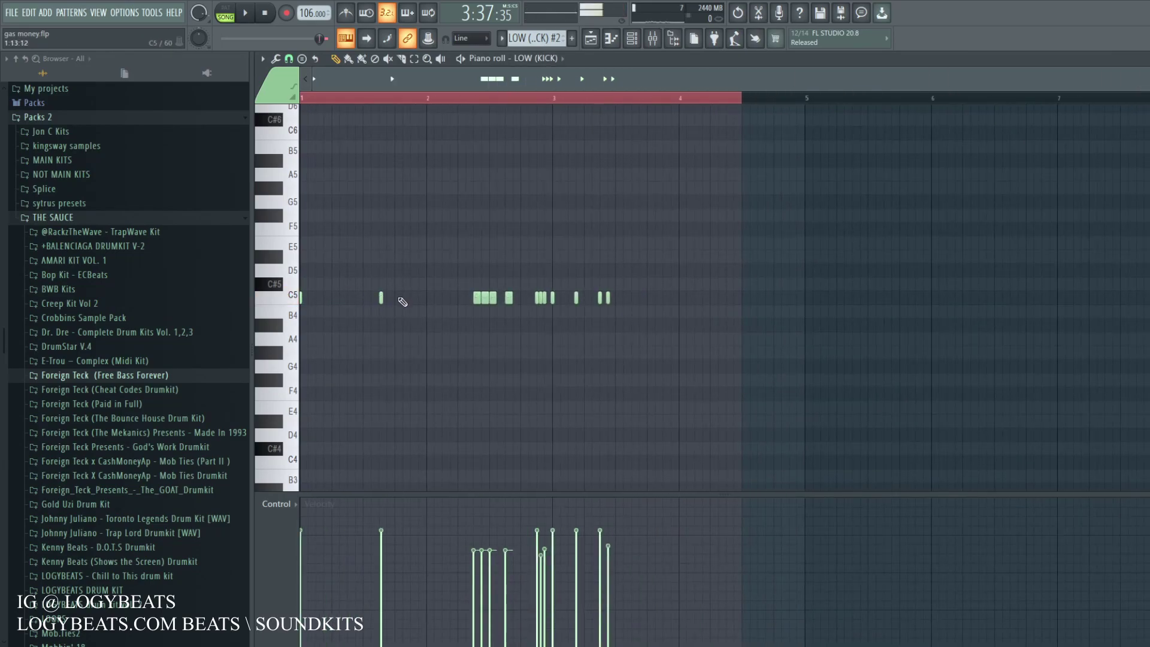
right_click(382, 298)
left_click(379, 298)
left_click(393, 298)
right_click(394, 299)
left_click(395, 299)
With the snap set to Line, try extra C5 kicks late in bar 3 and at bar 4, and remove them.
left_click(289, 59)
left_click(302, 98)
left_click(290, 62)
left_click(298, 90)
left_click(647, 298)
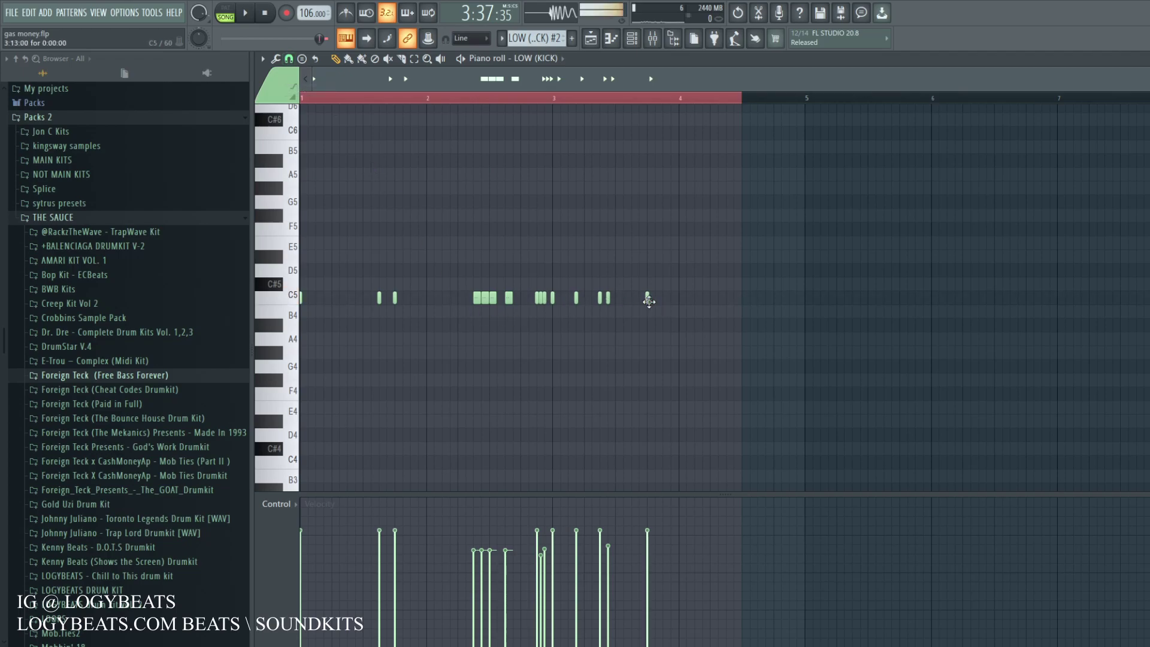
left_click(679, 297)
right_click(679, 298)
right_click(647, 298)
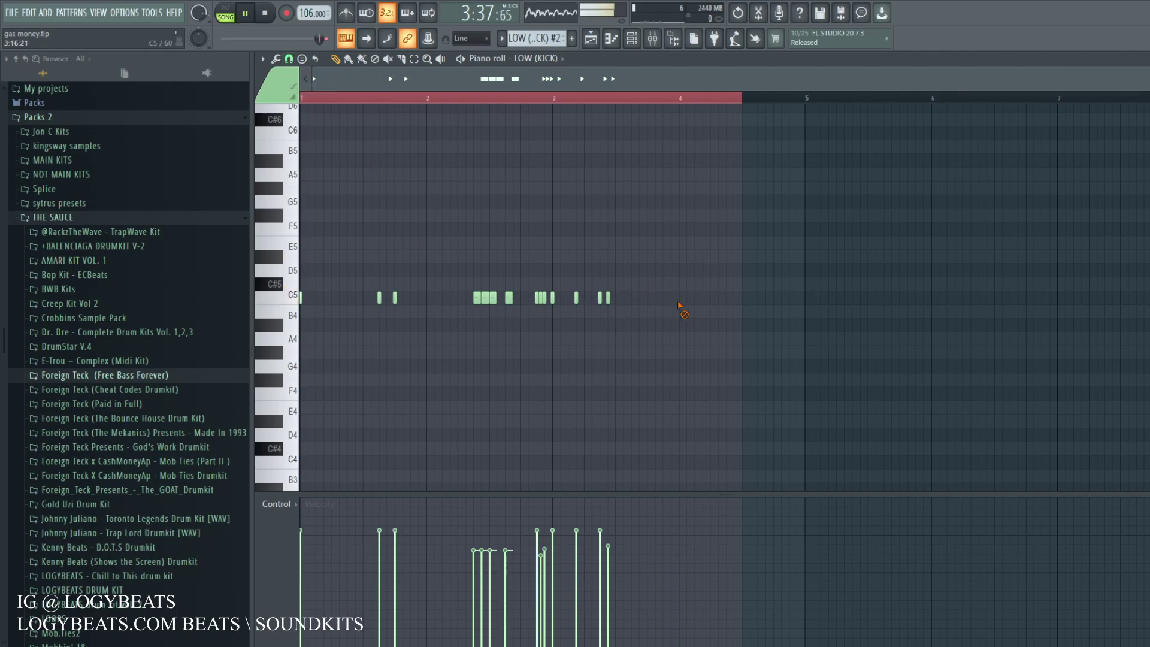
Delete the two kicks late in bar 1, put back the earlier second and third C5 hits, and return to the Playlist.
right_click(395, 298)
right_click(380, 297)
left_click(324, 298)
left_click(347, 297)
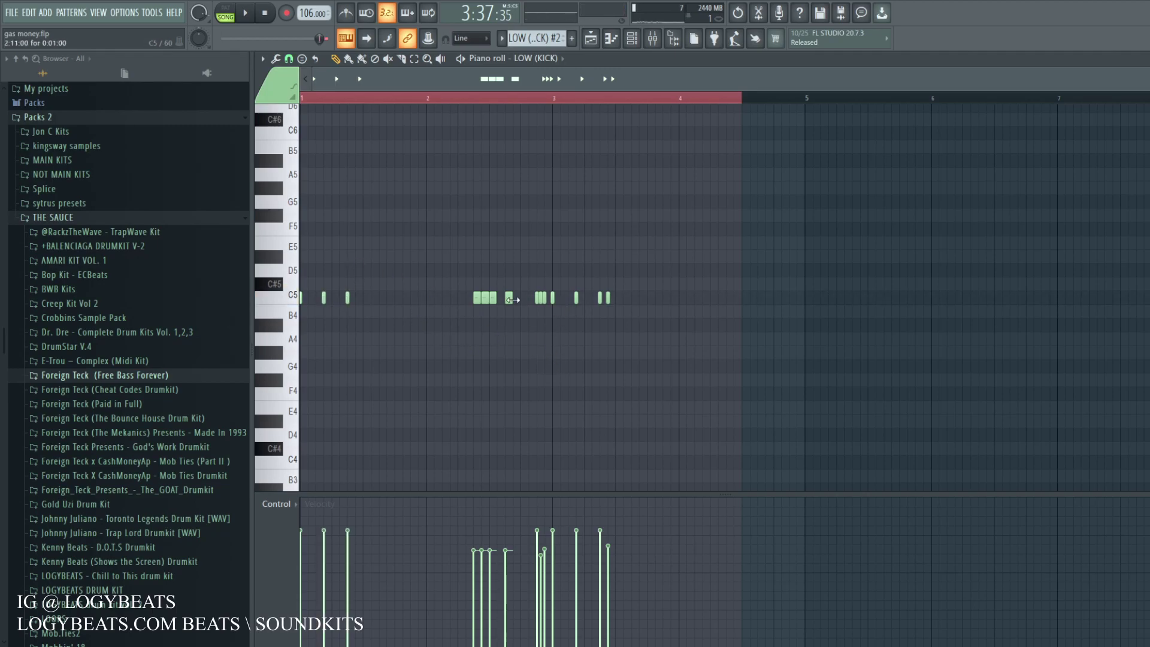
left_click(590, 39)
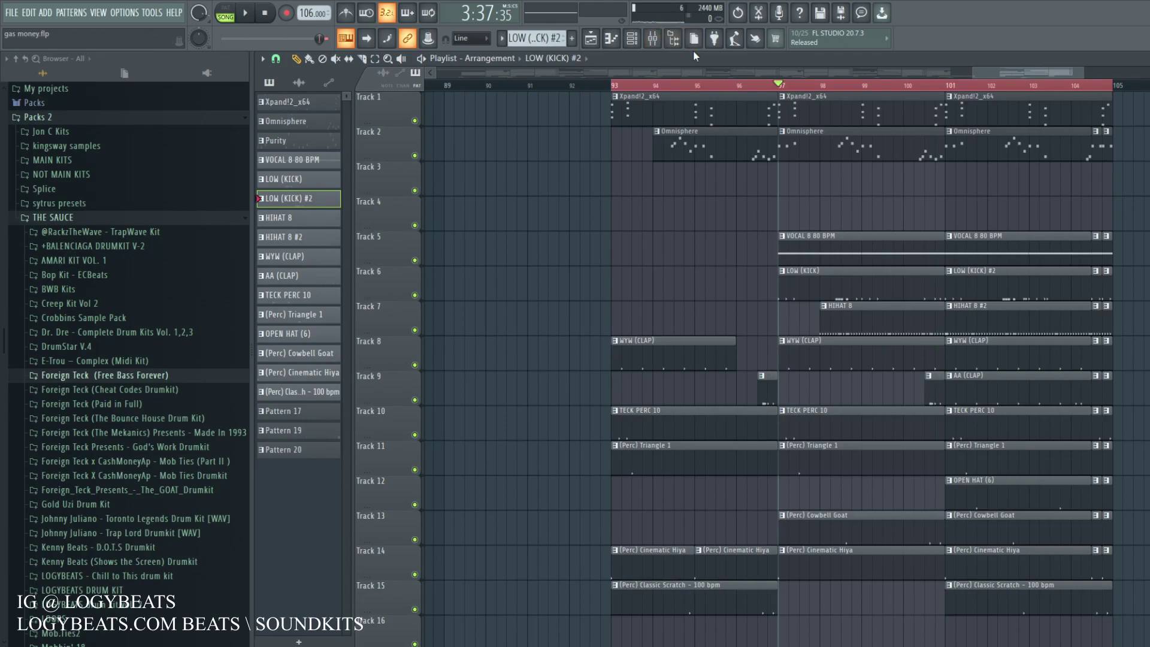
Play the copied section from bar 93 to hear the varied kick and hi-hat patterns at bar 101.
scroll(752, 88, "down", 1)
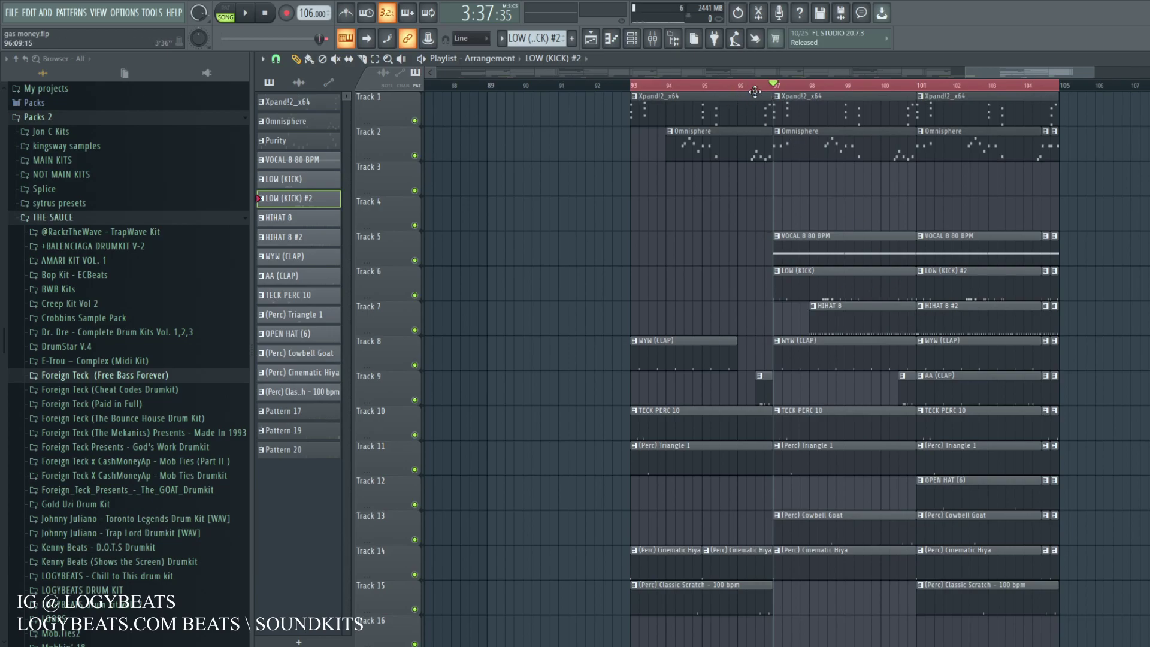
scroll(765, 96, "down", 3)
scroll(654, 74, "down", 2)
key("space")
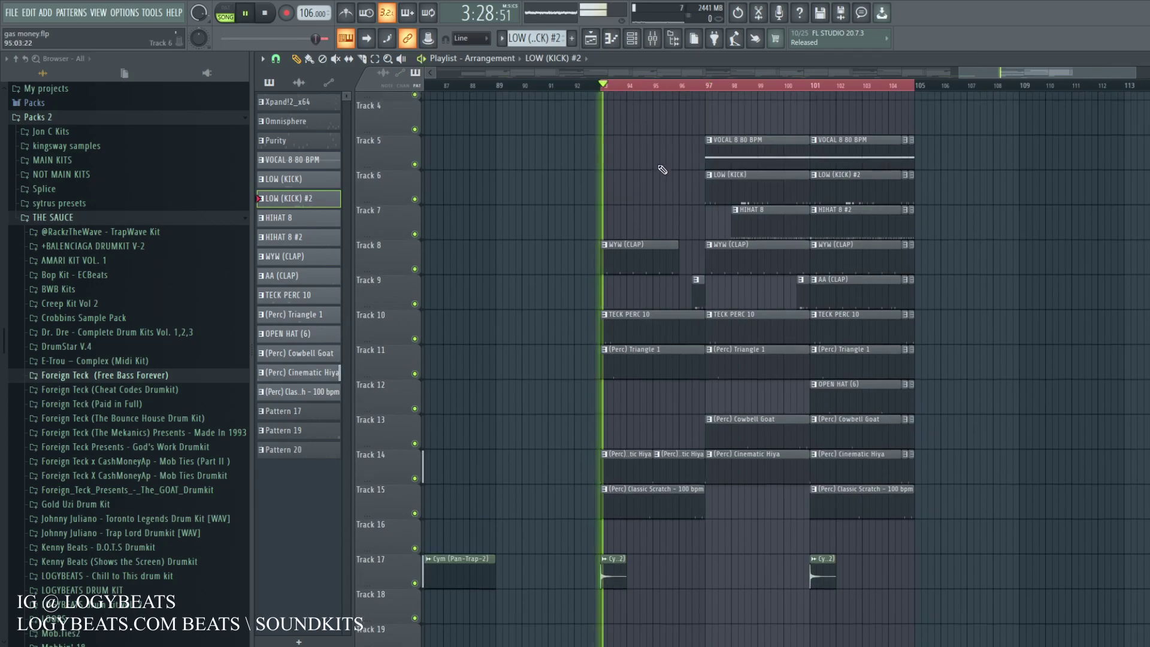
scroll(662, 202, "up", 3)
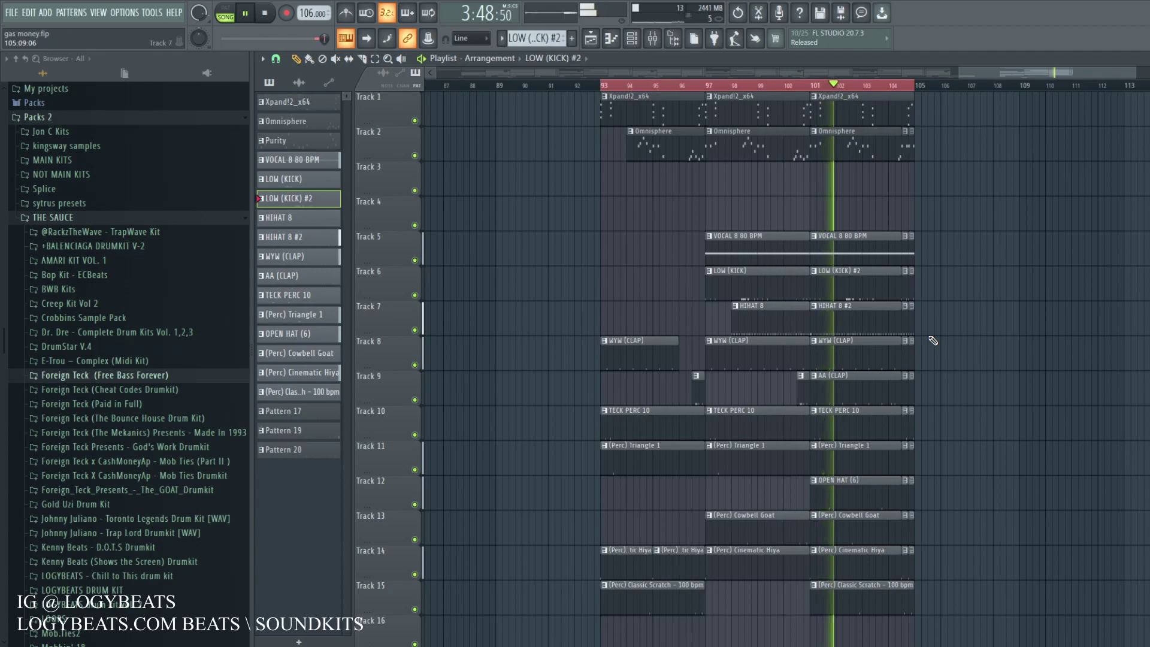
key("space")
Delete the short hi-hat clips on Track 7 and short clap clips on Track 9 just before bar 105.
scroll(919, 83, "up", 2)
scroll(923, 88, "up", 1)
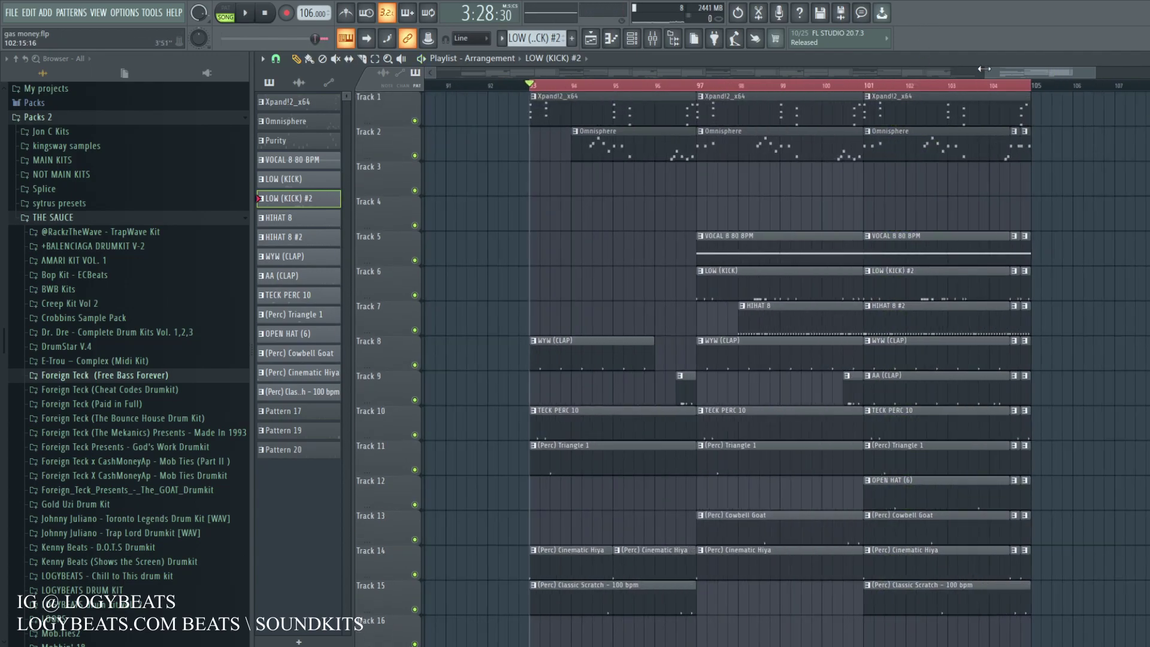
scroll(983, 71, "up", 1)
right_click(959, 327)
right_click(968, 327)
right_click(968, 394)
right_click(959, 401)
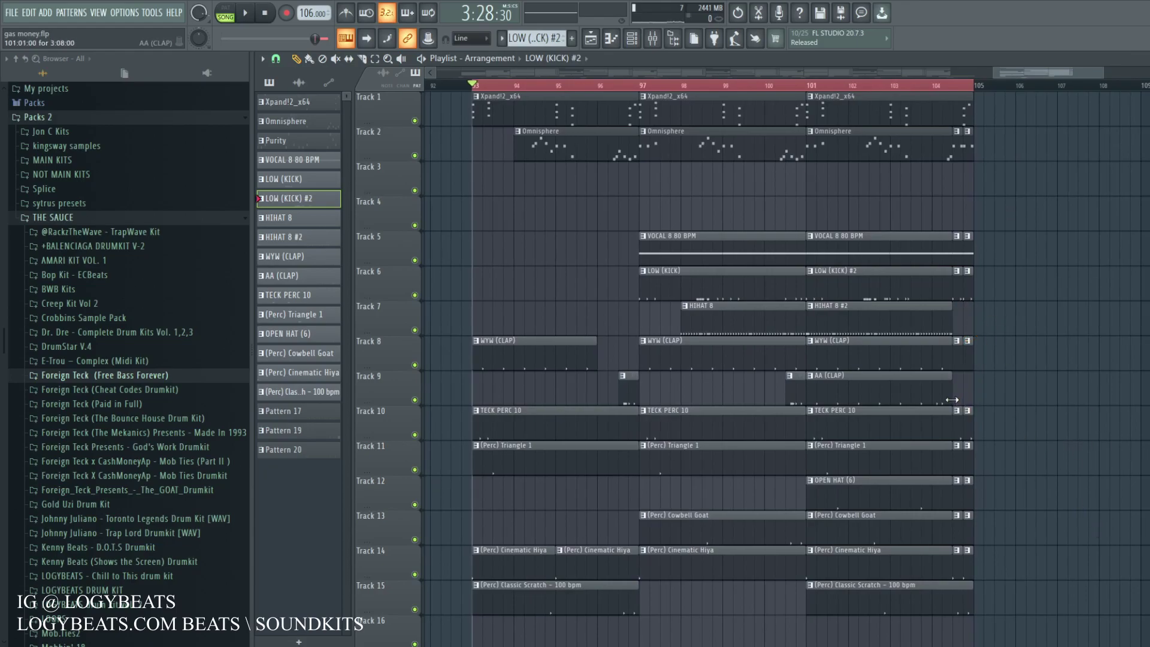
Delete the short WYW (CLAP) clips before bar 105 and extend the main clip from bar 101 to bar 105.
right_click(968, 366)
right_click(960, 366)
left_click_drag(950, 366, 970, 364)
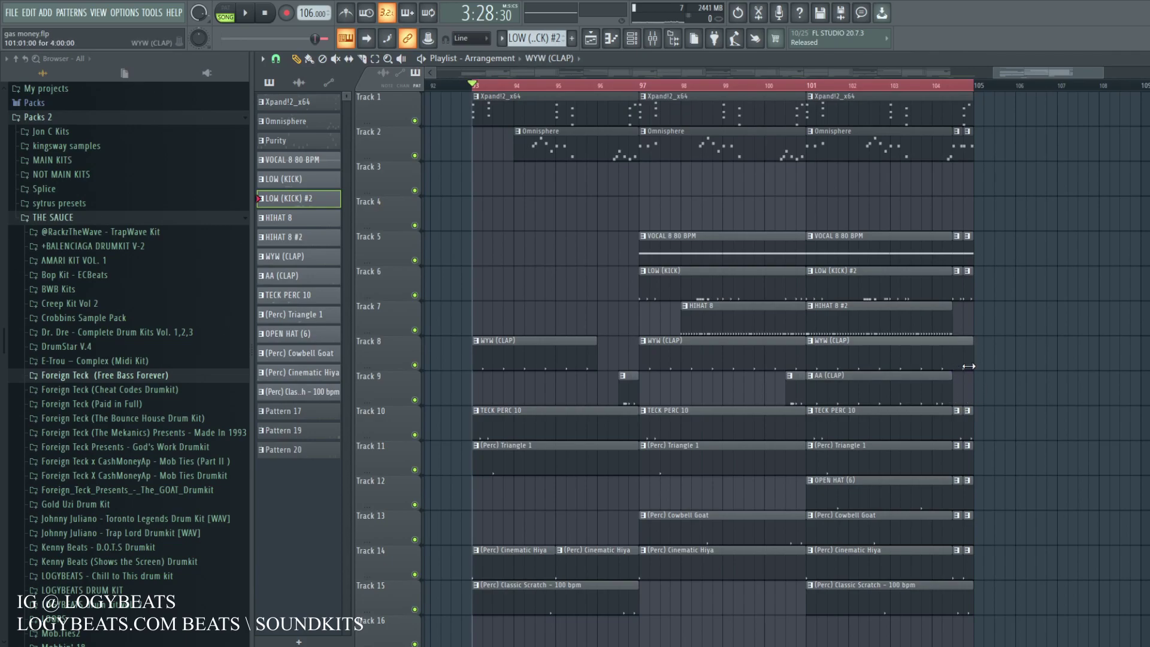
Make the WYW (CLAP) clip at bar 101 unique and open the new pattern in the piano roll.
left_click(810, 340)
left_click(826, 424)
double_click(898, 361)
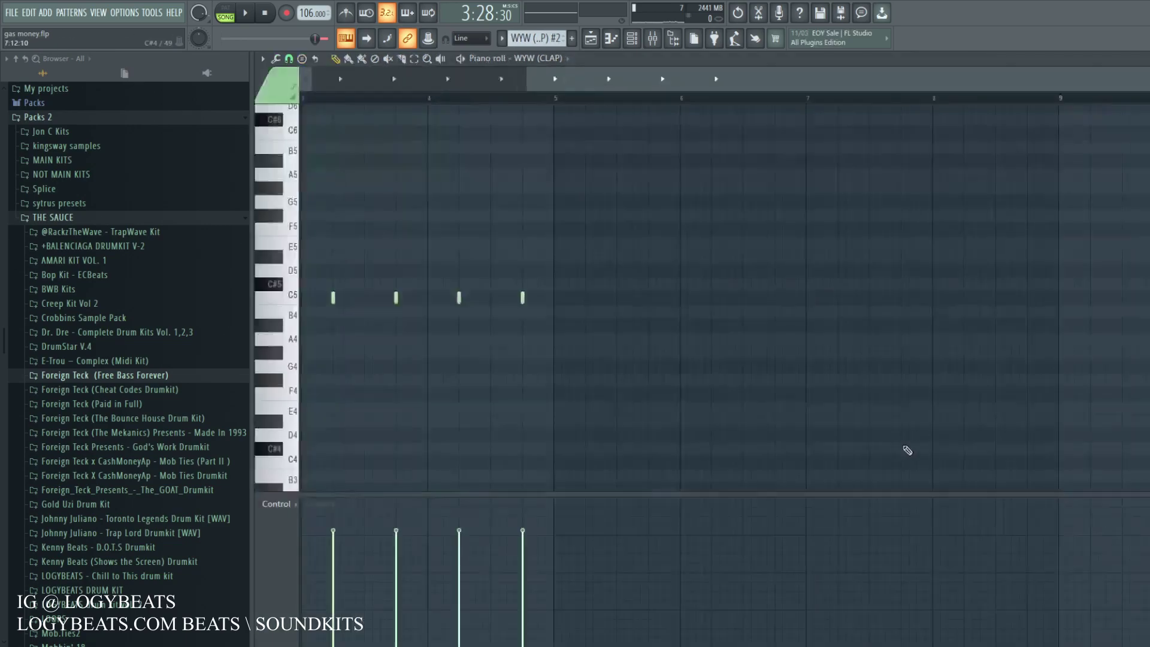
Set the playback position late in bar 103 and audition the arrangement from the Playlist.
scroll(608, 79, "up", 2)
left_click_drag(608, 79, 582, 78)
left_click(411, 99)
left_click(612, 39)
key("space")
key("space")
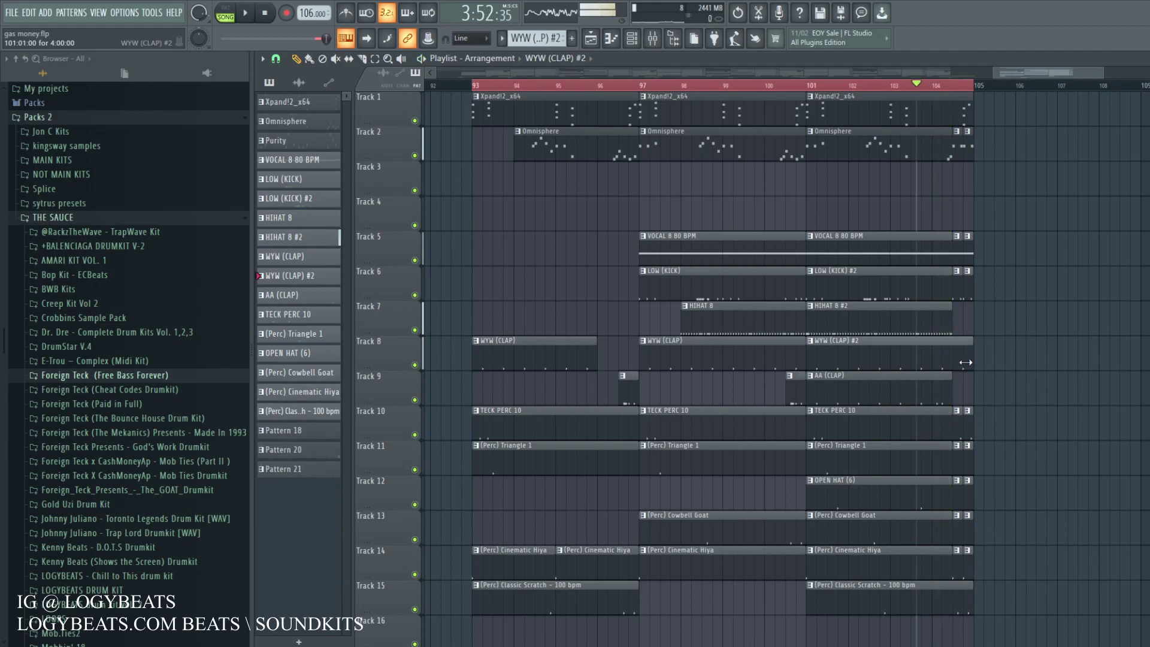
Open WYW (CLAP) #2 in the piano roll and, during playback, add a C5 clap shortly before the last hit in bar 4.
double_click(928, 362)
key("space")
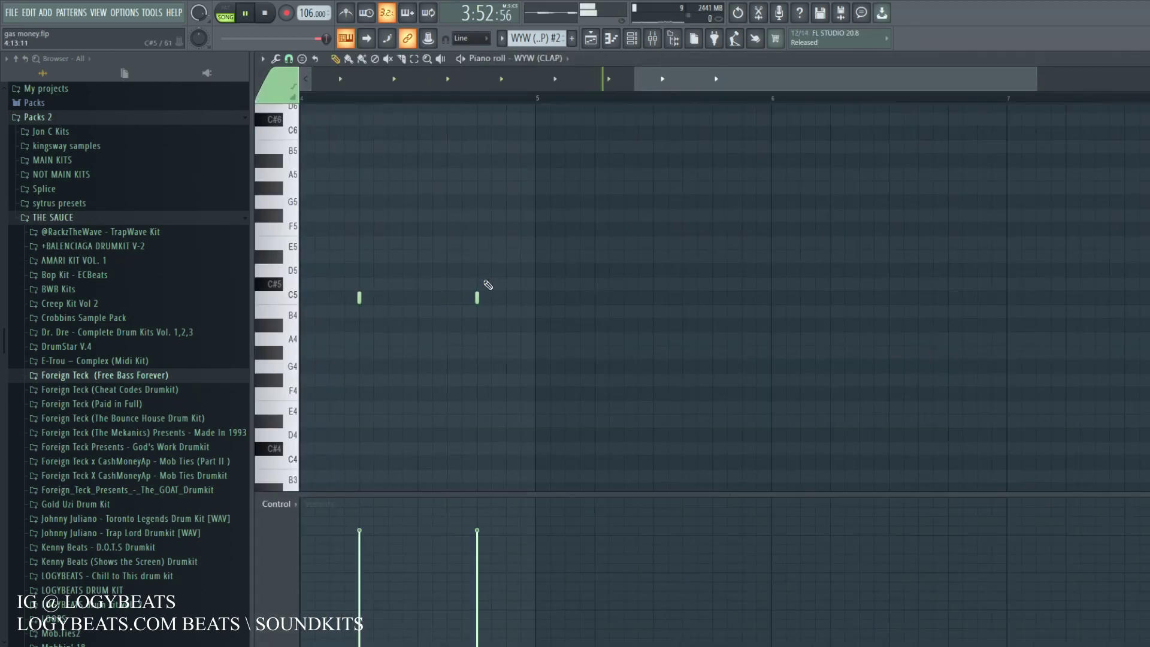
left_click(447, 298)
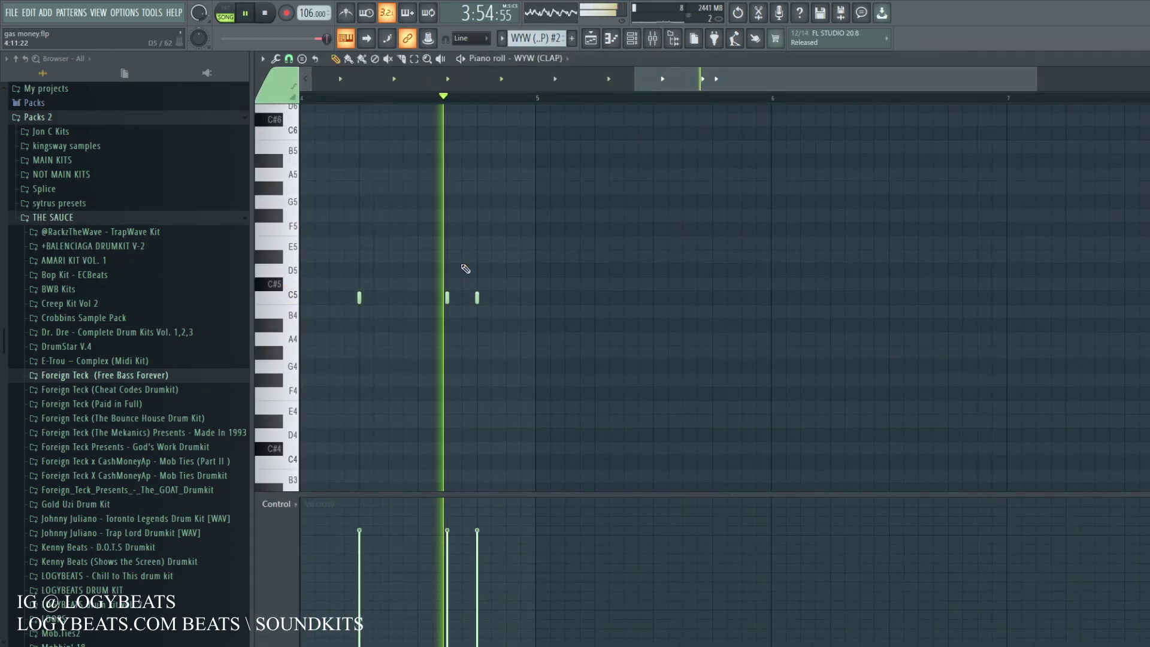
key("space")
Set the snap to 1/4 step and add four closely spaced C5 claps at the end of bar 4.
left_click(290, 59)
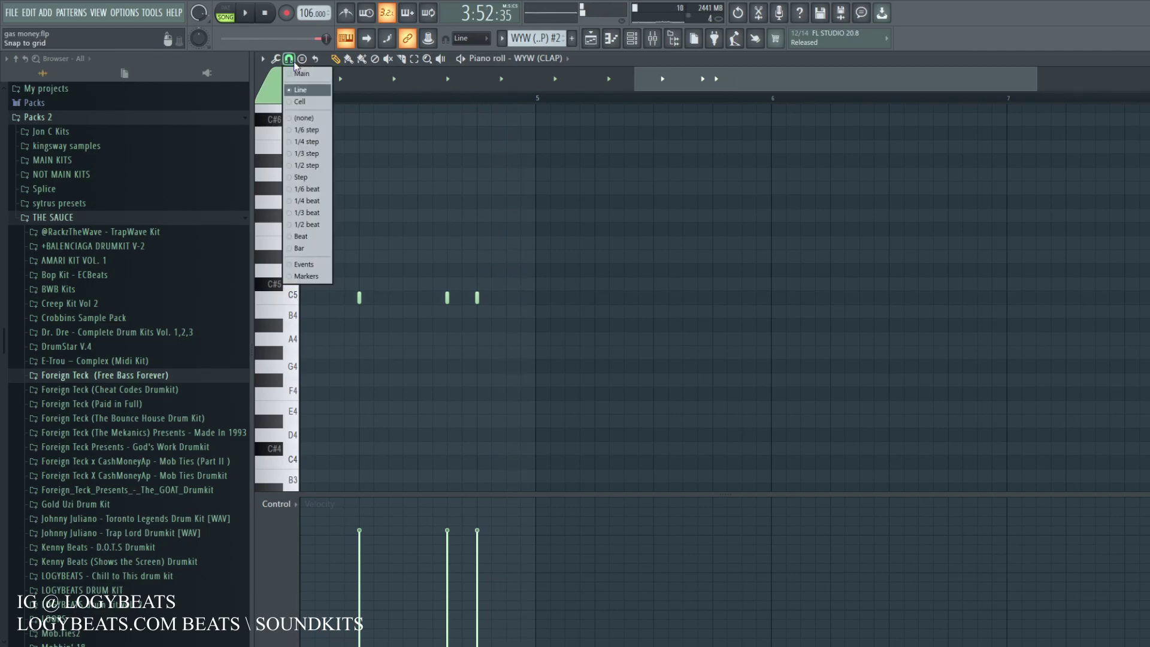
left_click(305, 141)
left_click(509, 301)
left_click(513, 298)
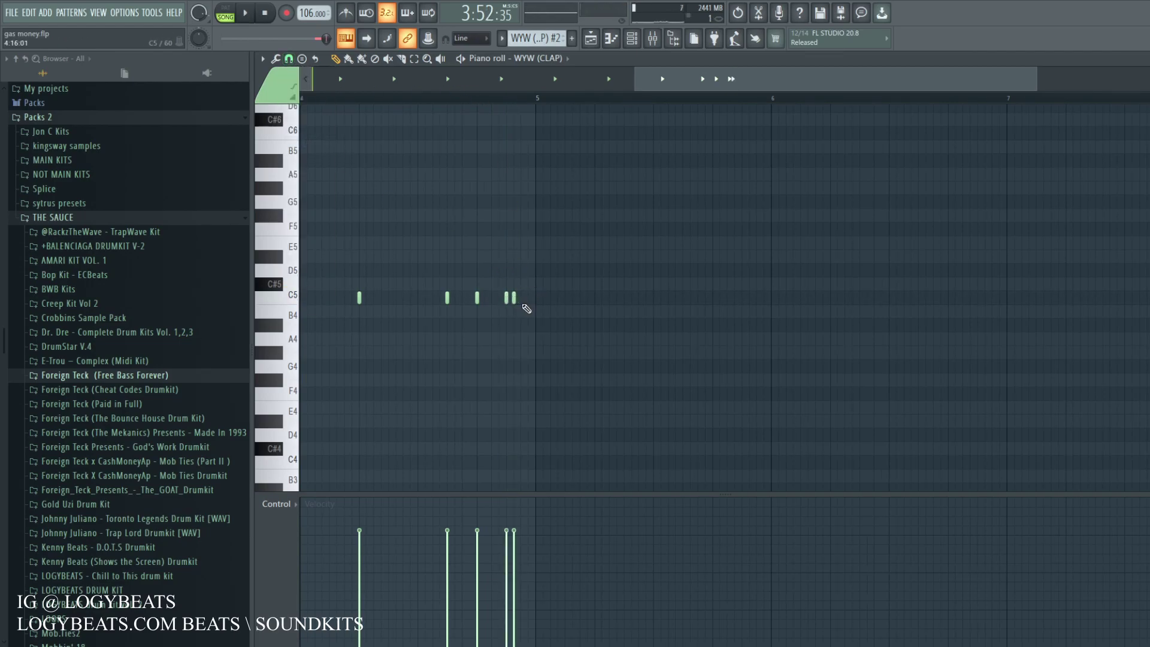
left_click(520, 298)
left_click(528, 298)
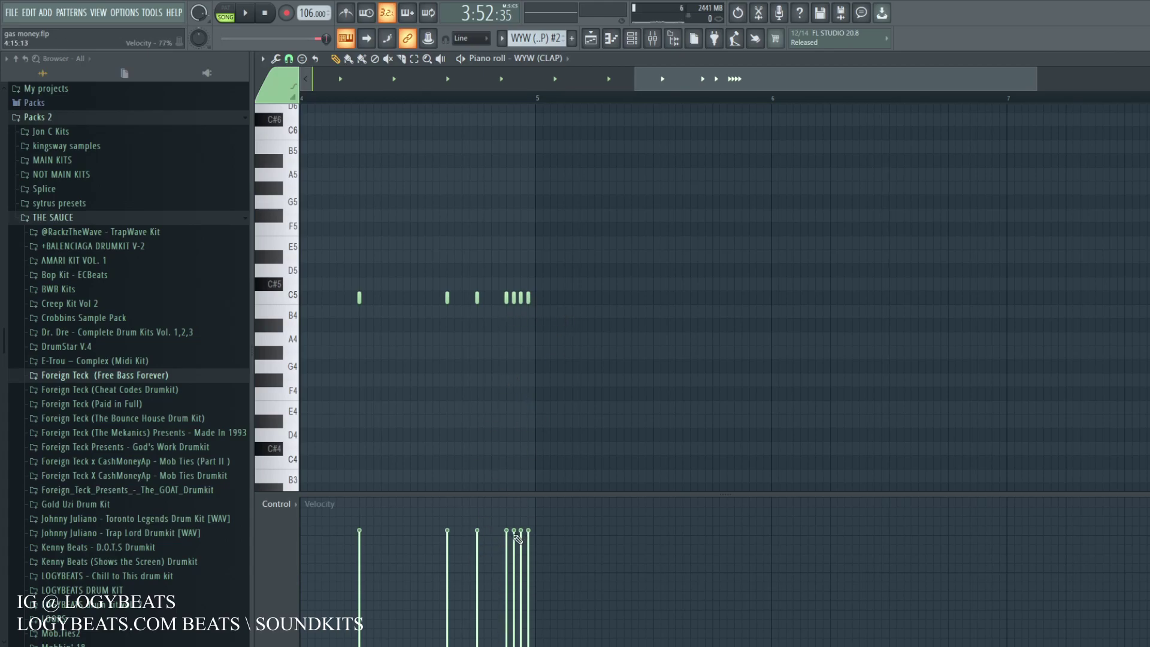
Shape the velocities of the four closing claps into a ramp rising from low to high.
left_click_drag(506, 590, 555, 490)
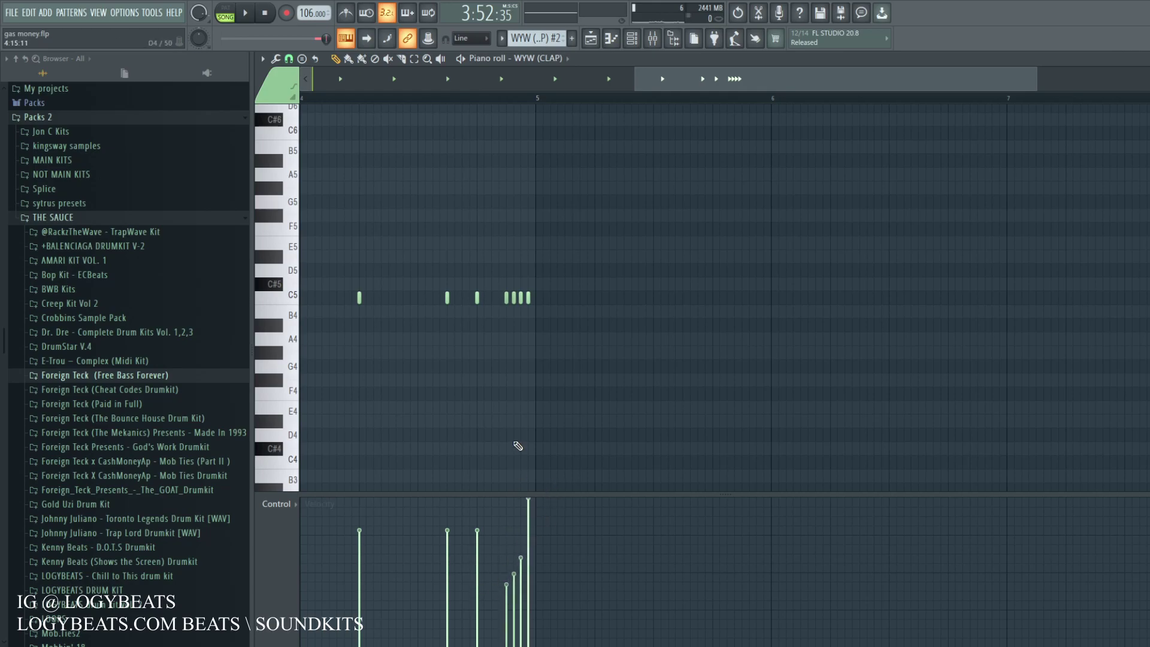
mouse_move(502, 640)
left_mouse_down()
mouse_move(541, 508)
mouse_move(544, 581)
mouse_move(530, 497)
mouse_move(535, 534)
mouse_move(537, 516)
left_mouse_up()
left_click_drag(664, 79, 631, 78)
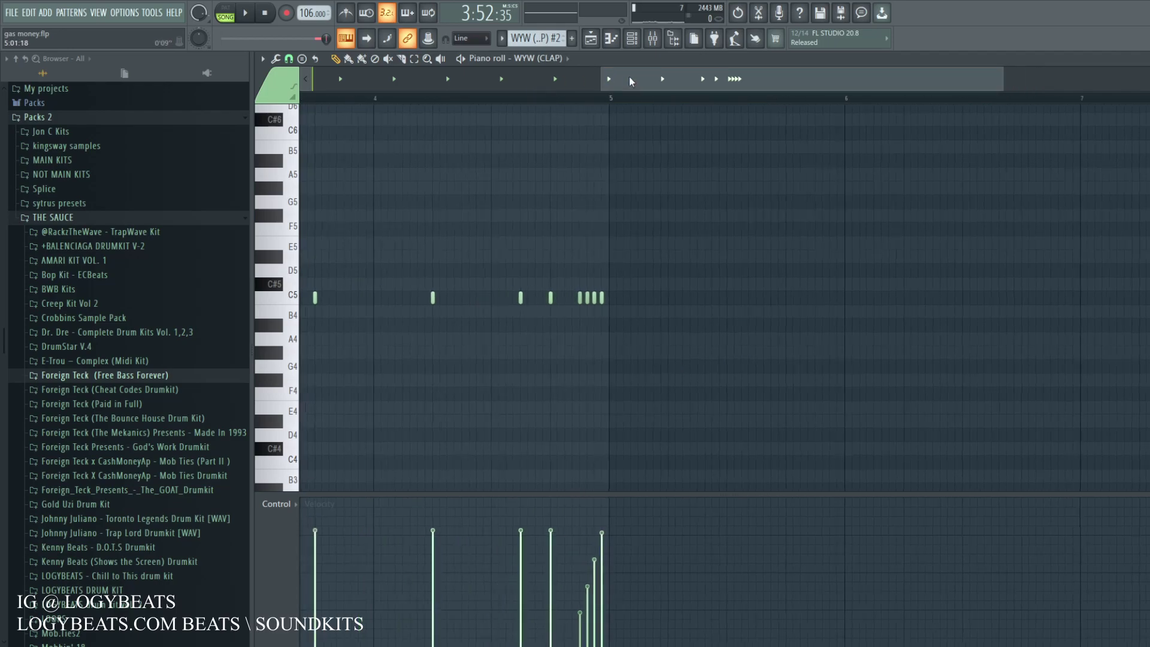
Return to the Playlist and audition the end of the copied section with the WYW (CLAP) #2 fill.
left_click(591, 40)
key("space")
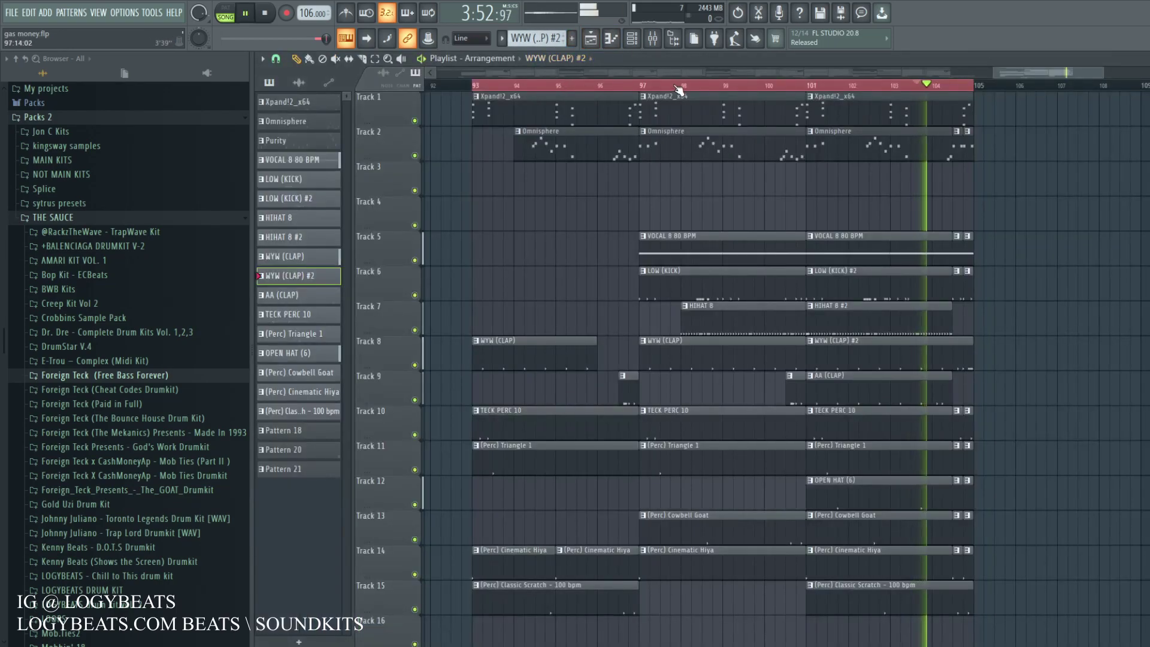
scroll(679, 89, "down", 2)
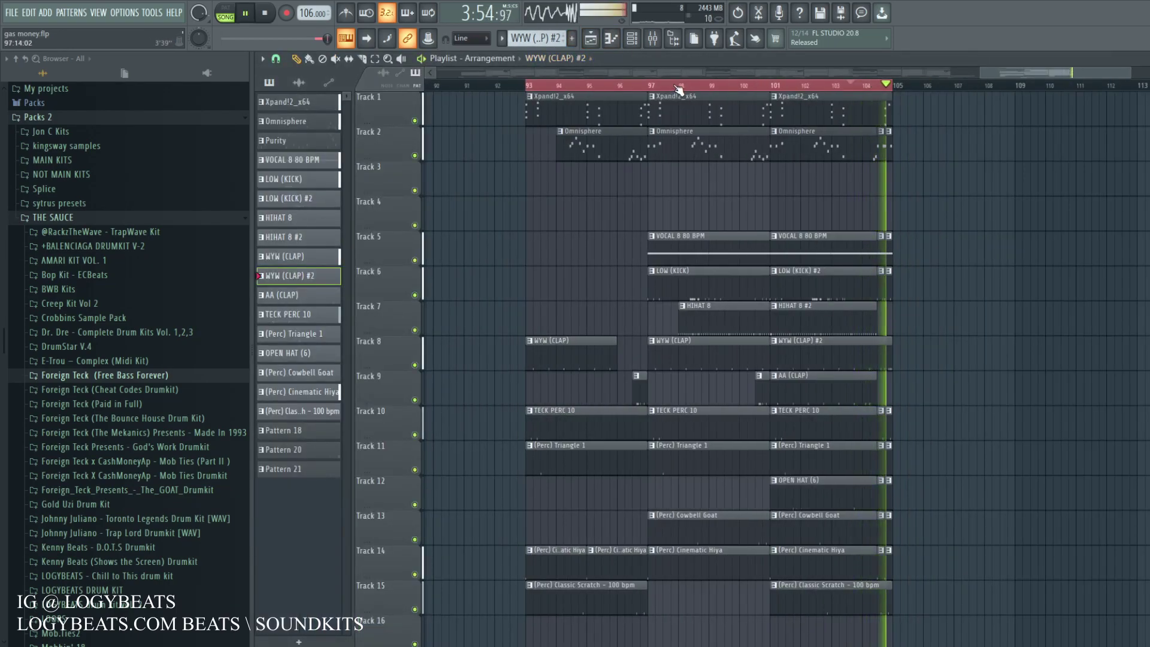
scroll(679, 89, "down", 2)
key("space")
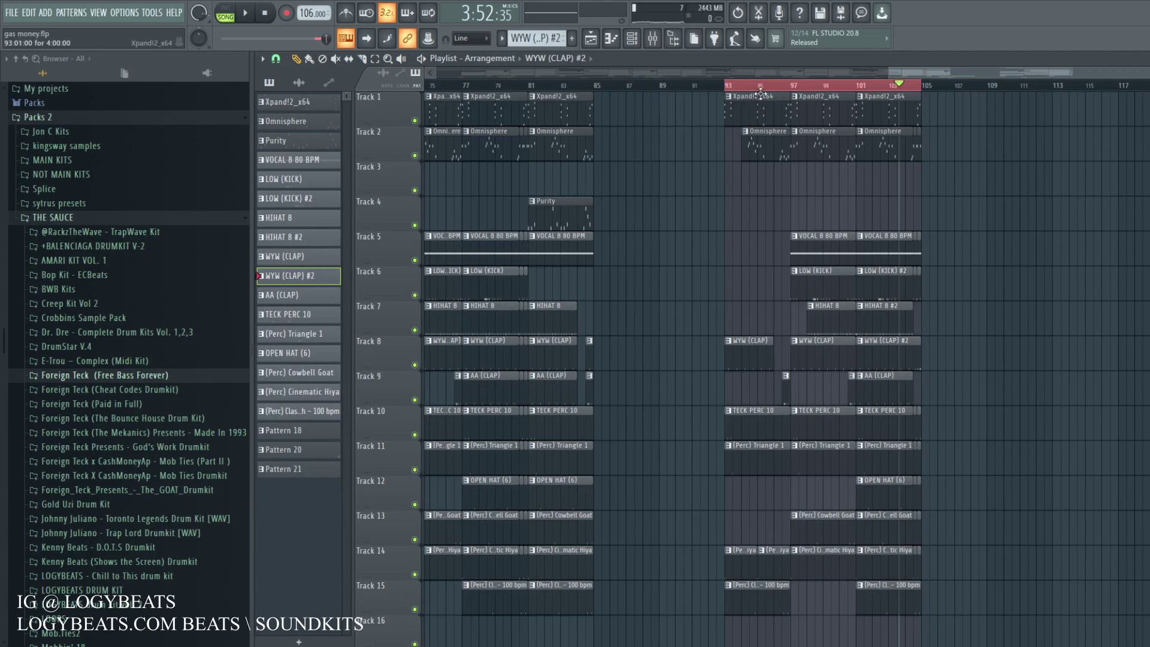
Examine the full arrangement from bar 1 to bar 85, from the melody tracks down to the effects on Tracks 17 to 19.
scroll(767, 93, "down", 2)
scroll(767, 96, "down", 2)
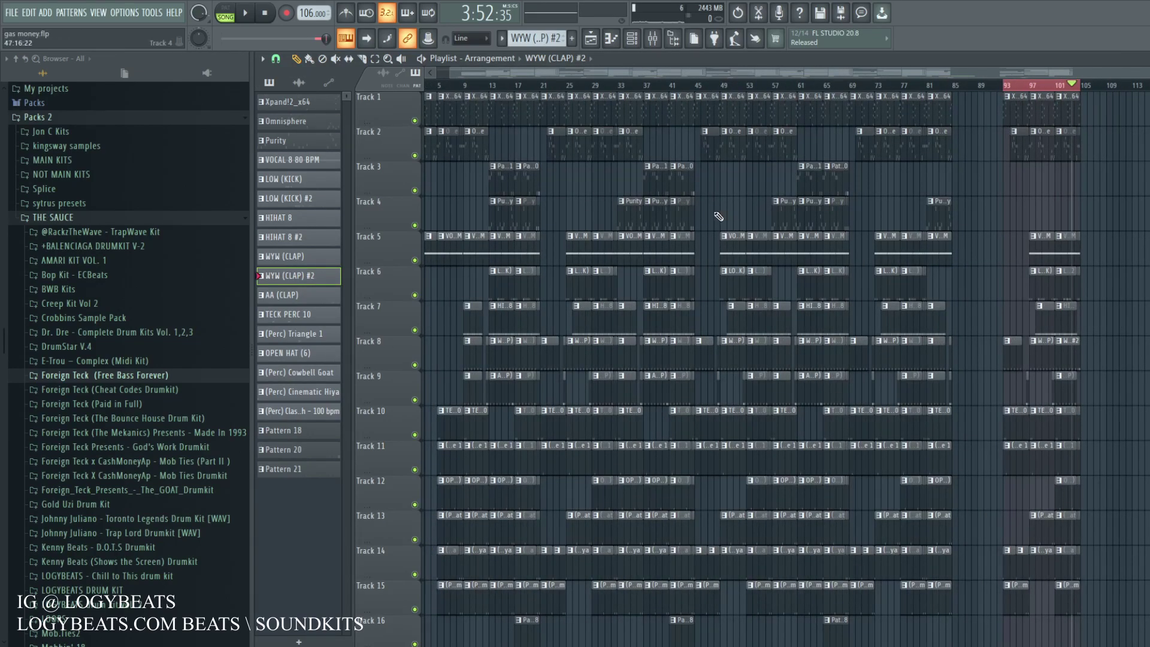
scroll(575, 93, "up", 3)
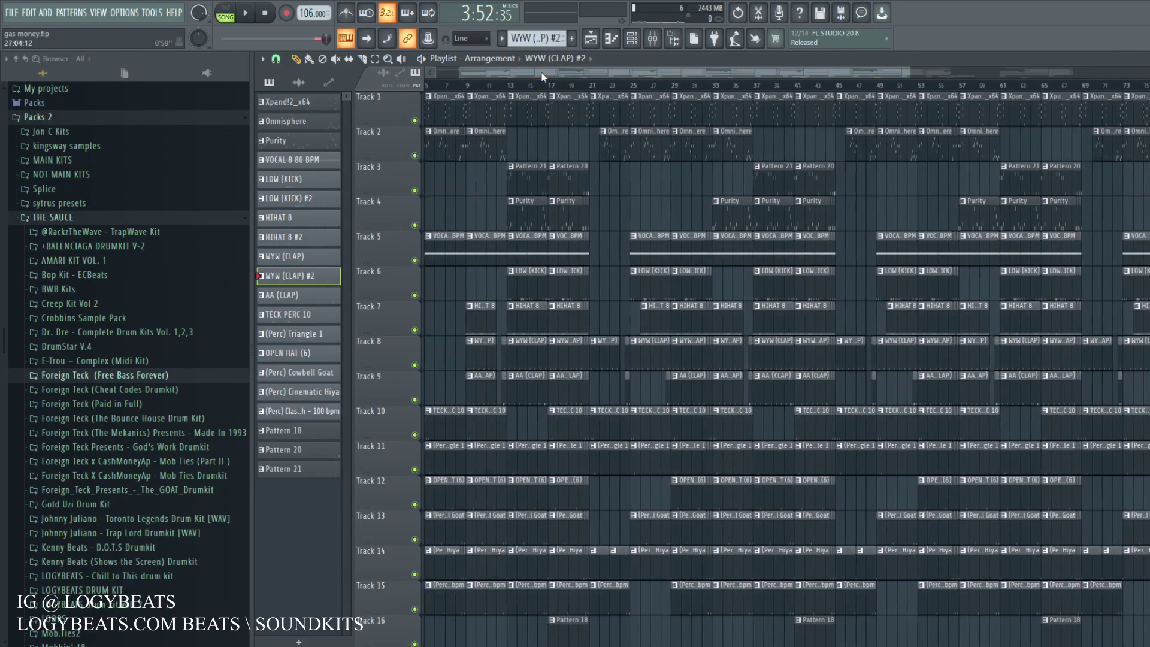
scroll(506, 90, "down", 2)
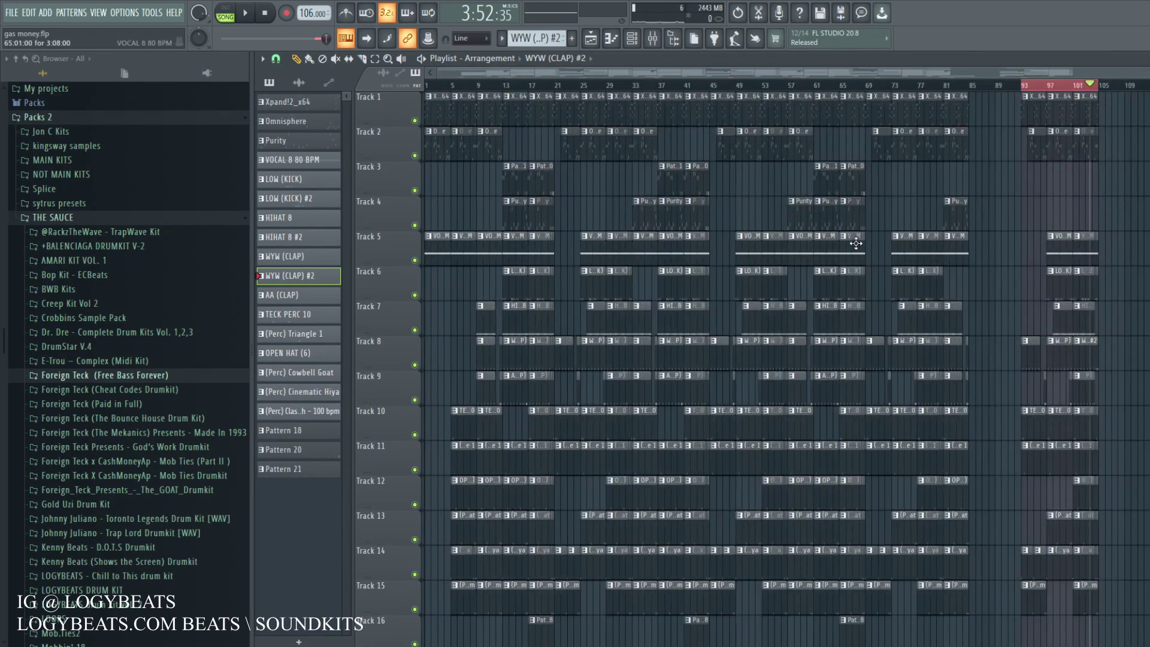
scroll(857, 247, "down", 1)
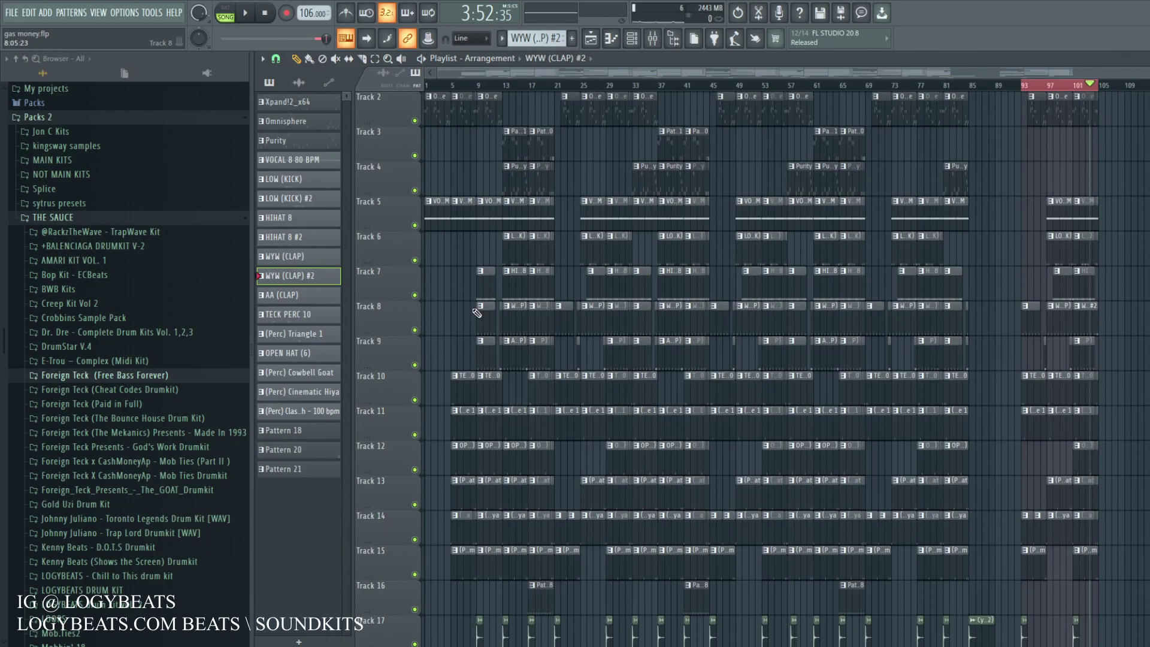
scroll(505, 77, "up", 4)
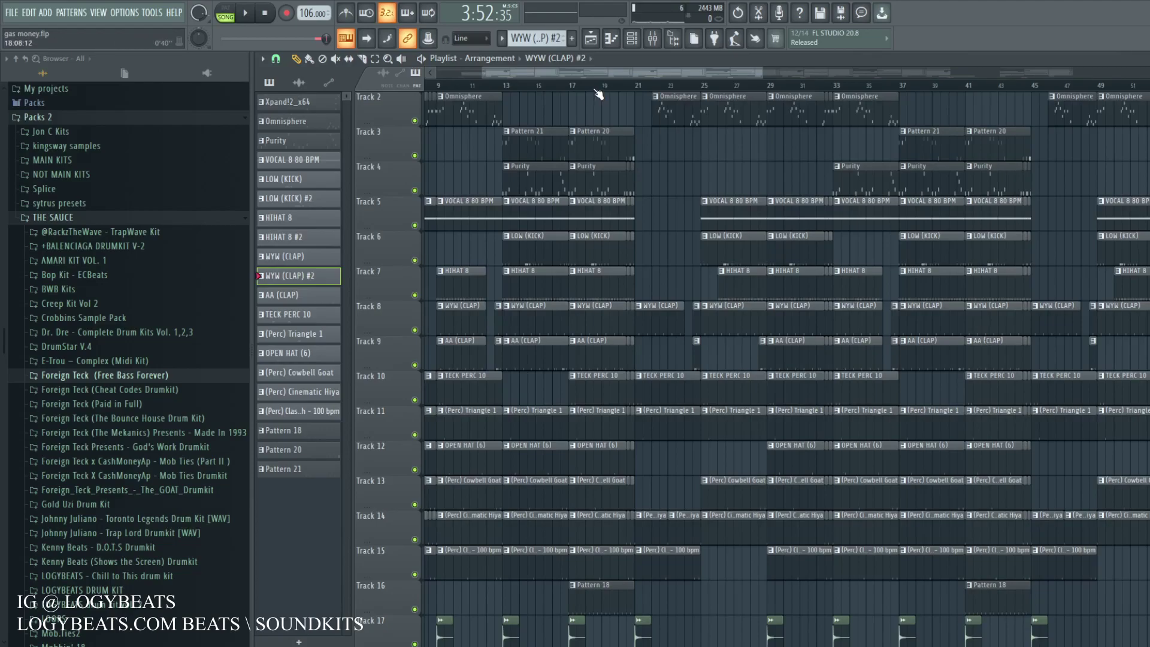
scroll(598, 91, "down", 4)
scroll(598, 91, "down", 1)
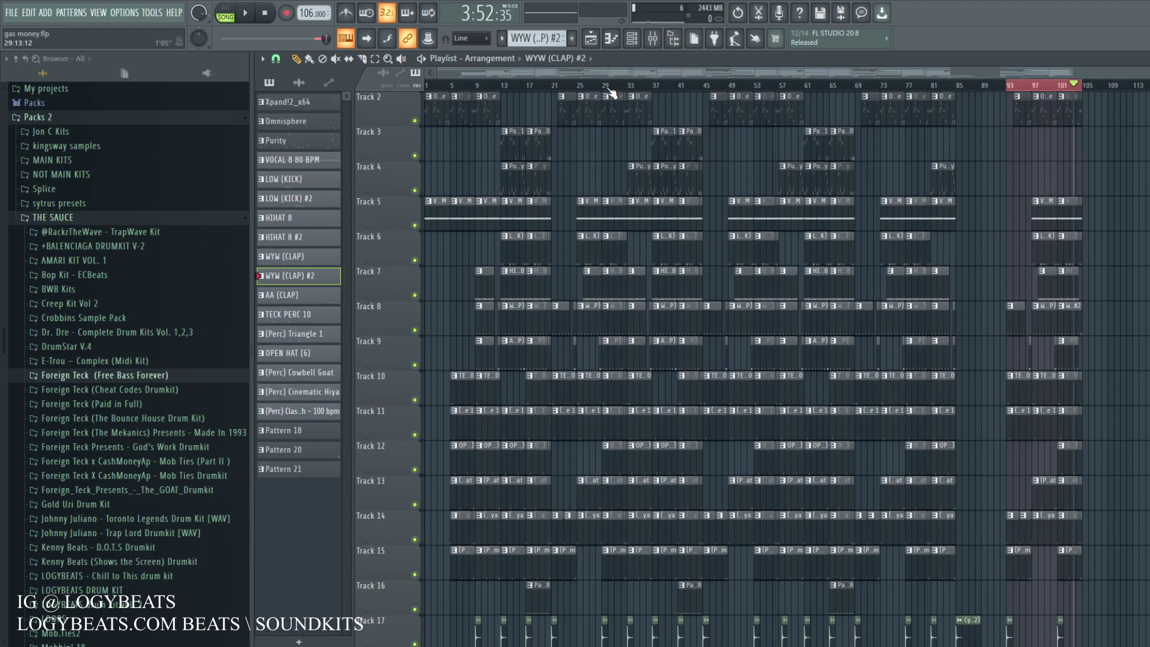
scroll(560, 218, "down", 3)
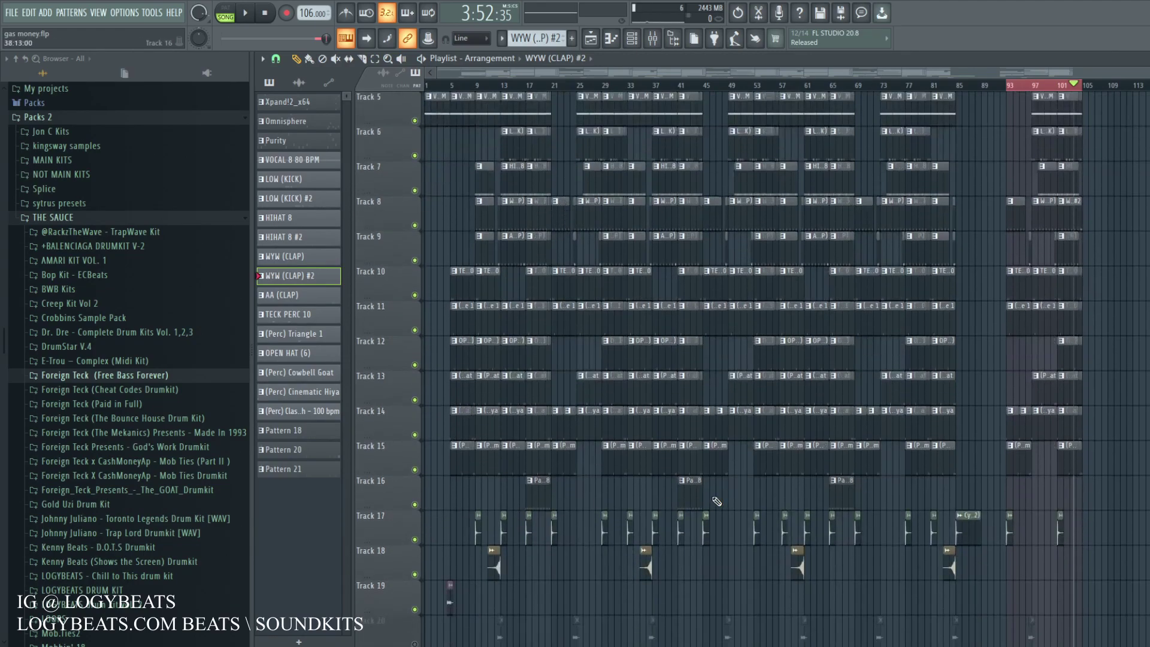
scroll(777, 461, "up", 4)
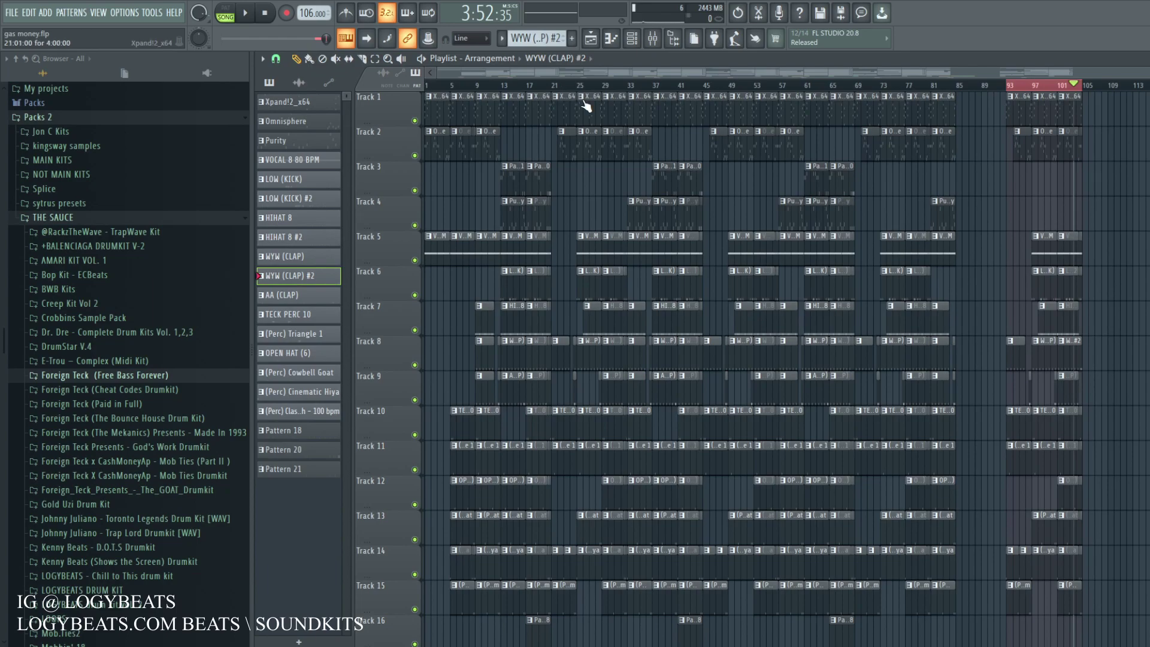
Select the Xpand!2_x64 and WYW (CLAP) patterns while reviewing how the melody, vocal and drum layers enter across the arrangement.
left_click(308, 106)
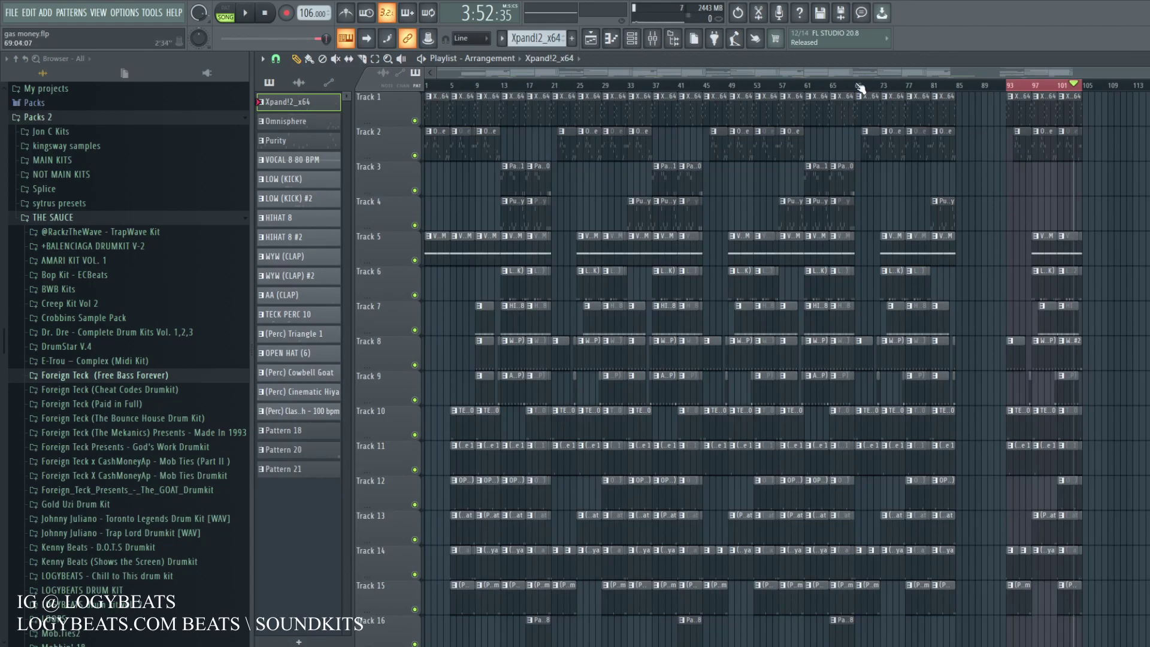
scroll(869, 453, "down", 1)
scroll(869, 454, "down", 3)
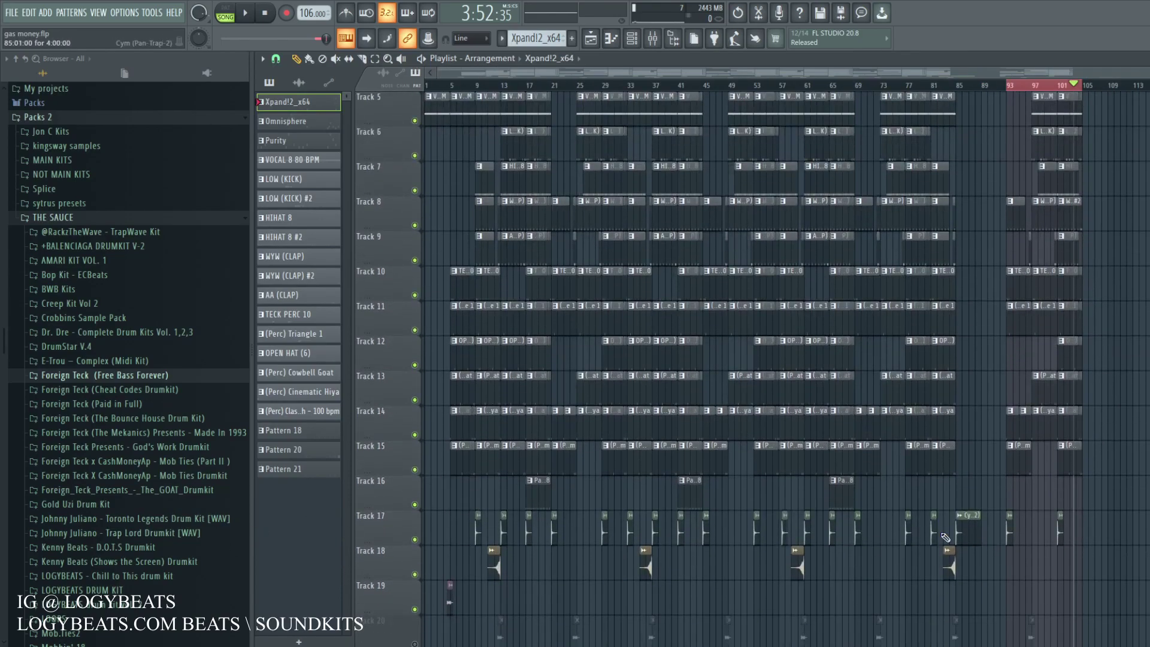
scroll(775, 513, "up", 4)
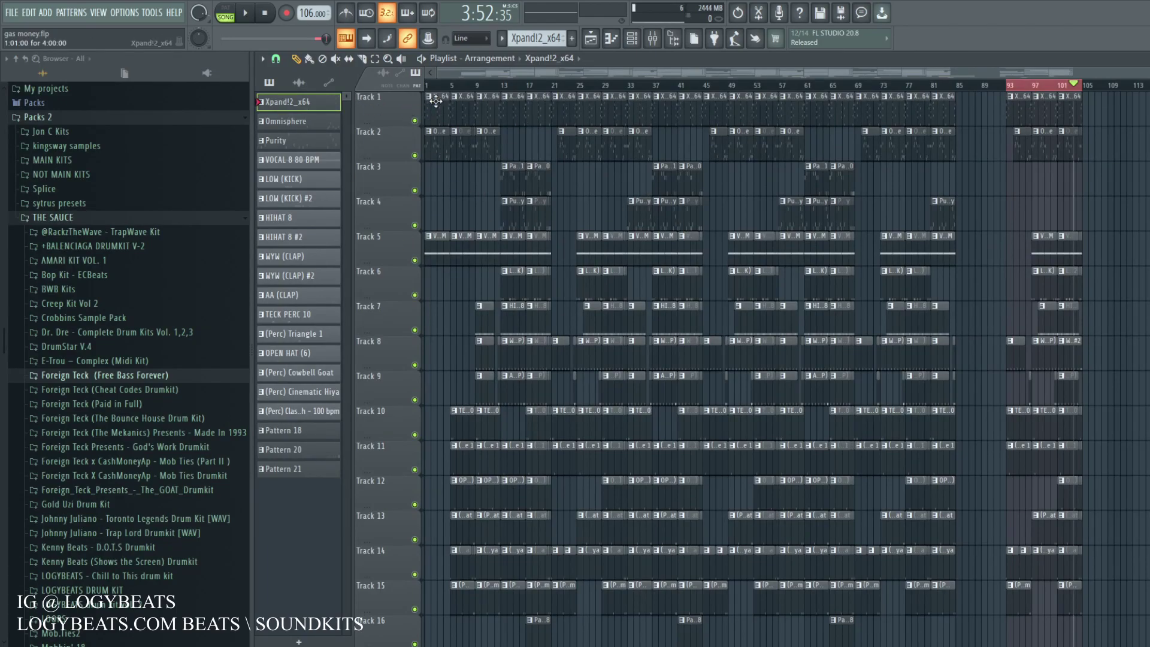
left_click(440, 235)
left_click(486, 370)
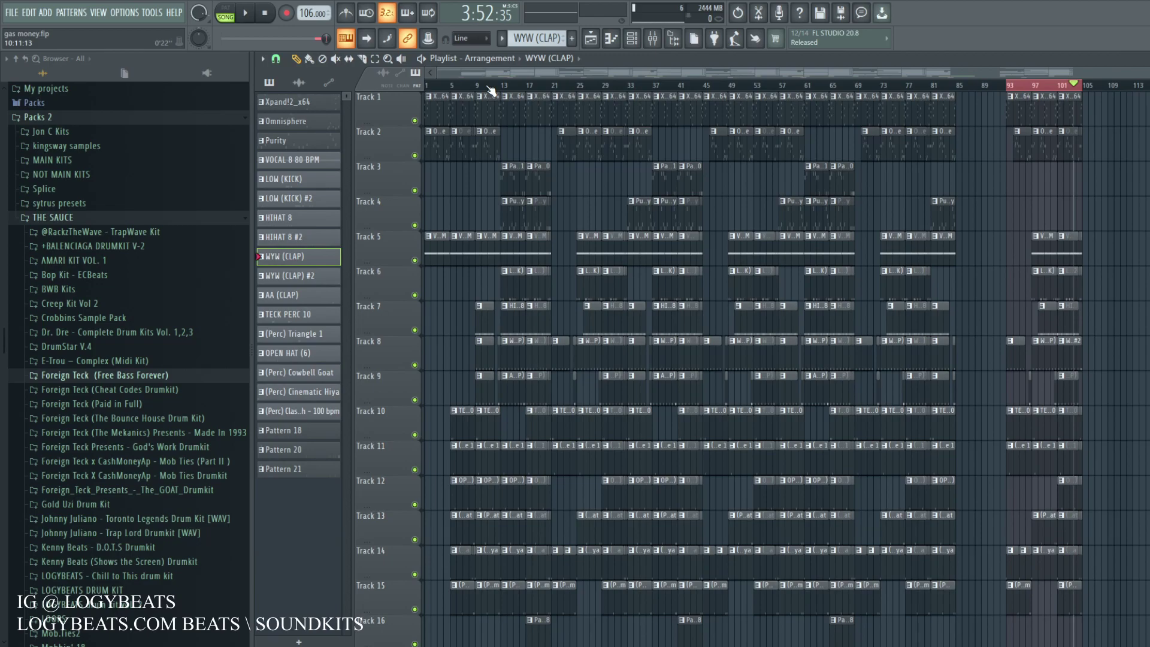
scroll(845, 265, "down", 1)
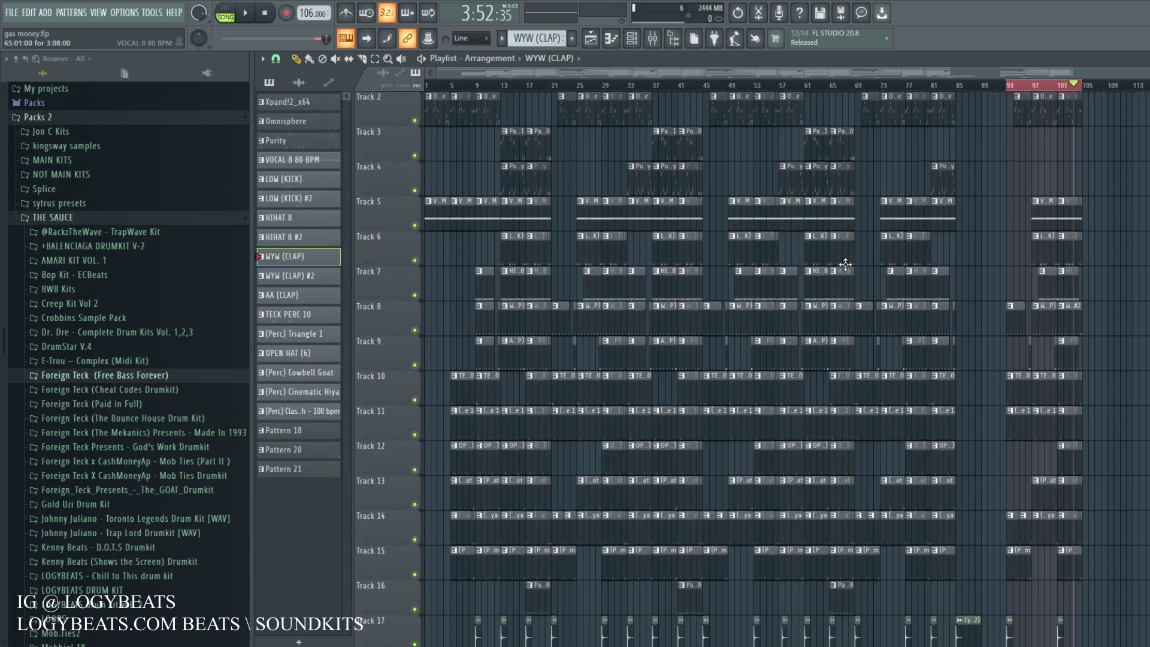